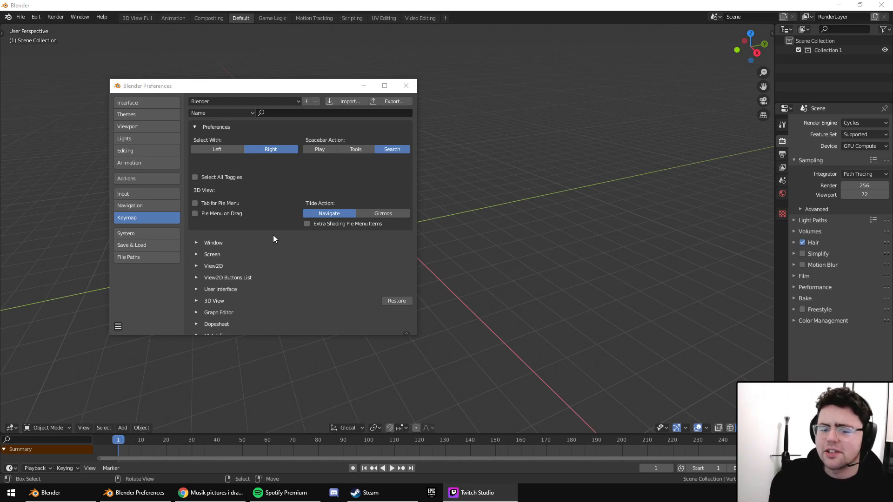
Review the keymap preferences, including the Spacebar Action option Search, and close the preferences window.
mouse_move(317, 83)
left_mouse_down()
mouse_move(334, 84)
mouse_move(326, 87)
left_mouse_up()
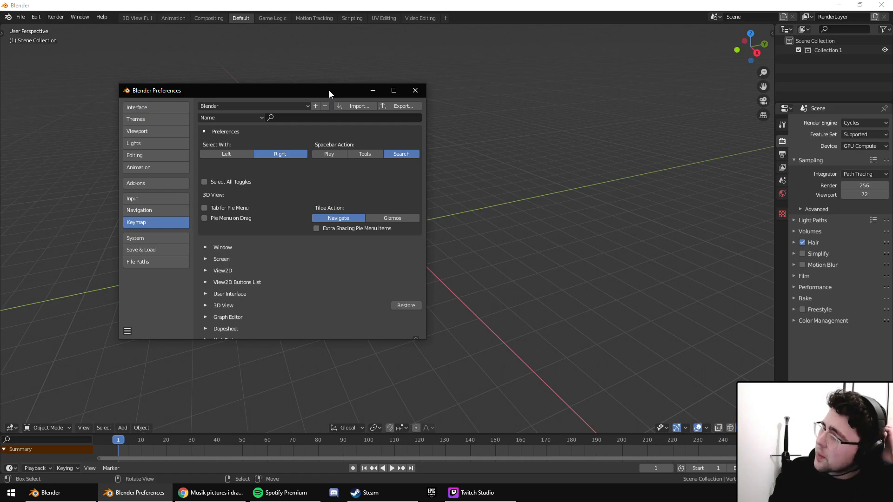
left_click_drag(328, 90, 426, 87)
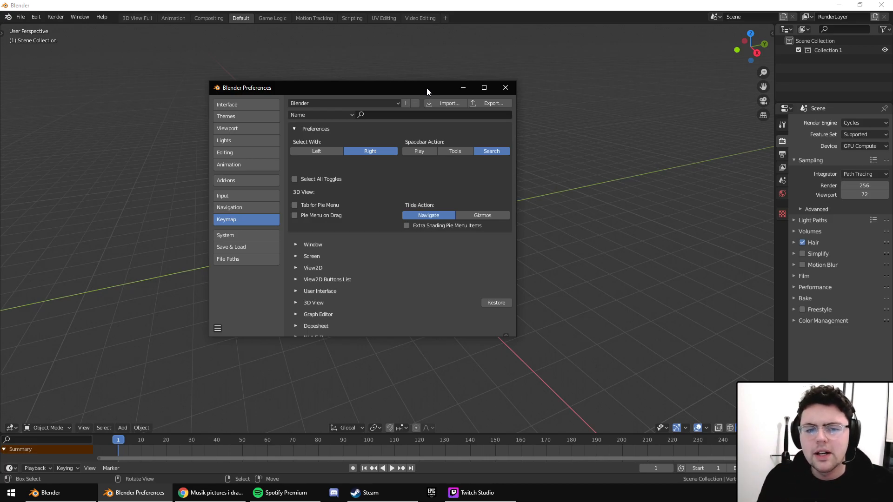
left_click(37, 17)
left_click(69, 148)
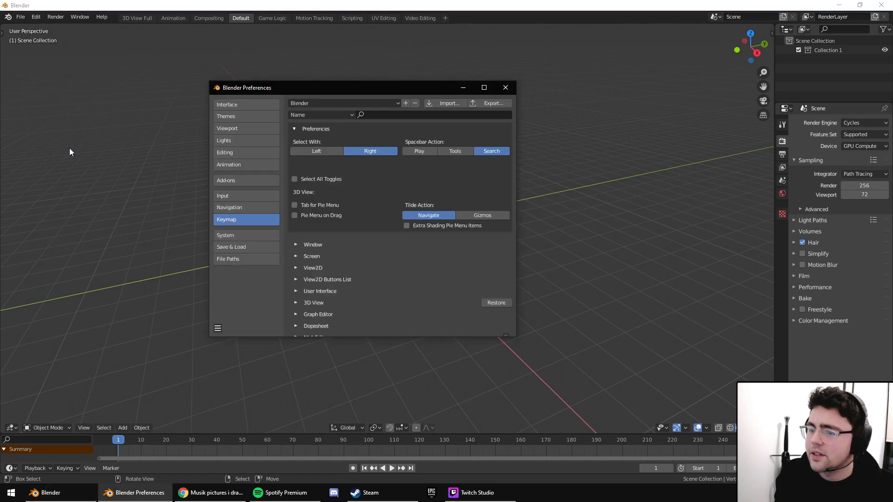
left_click(40, 17)
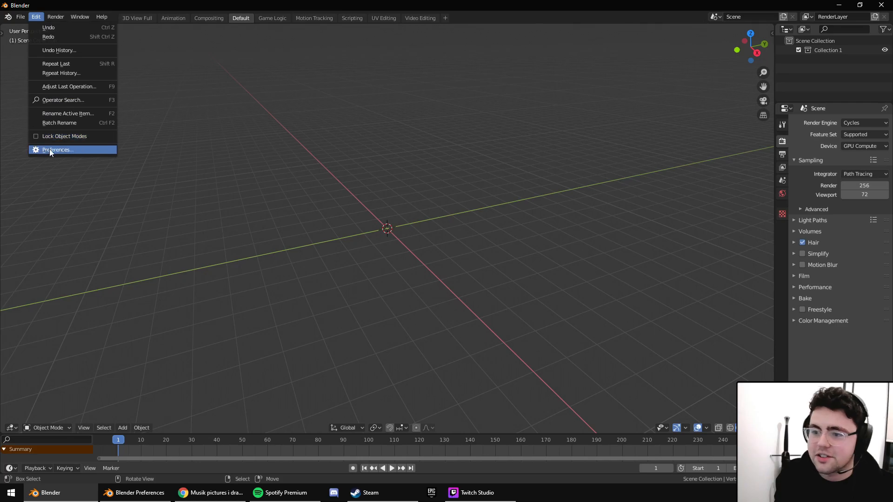
left_click(49, 149)
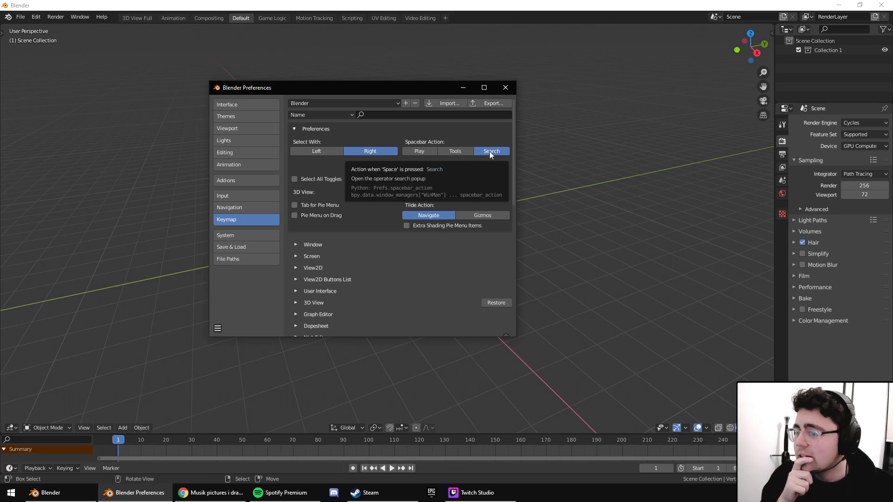
left_click(506, 88)
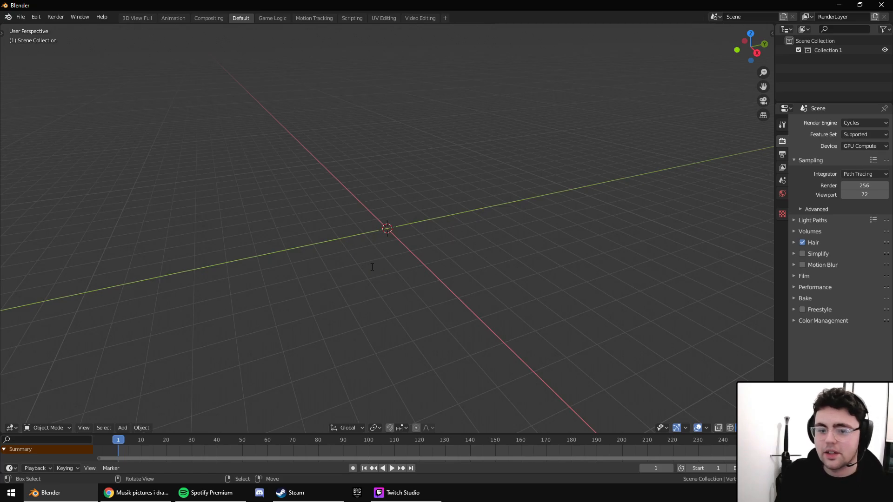
Search the operators for "dele", "add", "mes" and "uv", and dismiss the search.
key("space")
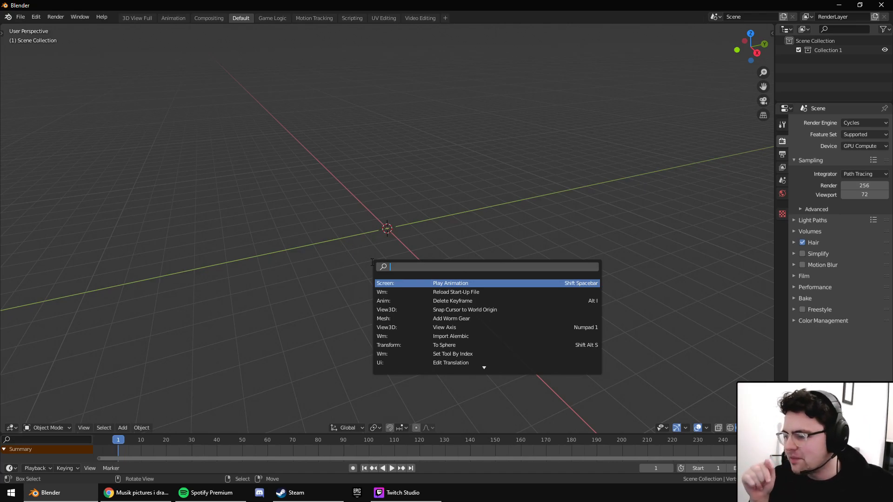
type("dele")
key("BackSpace")
key("BackSpace")
key("BackSpace")
type("add")
key("BackSpace")
key("BackSpace")
key("BackSpace")
type("mes")
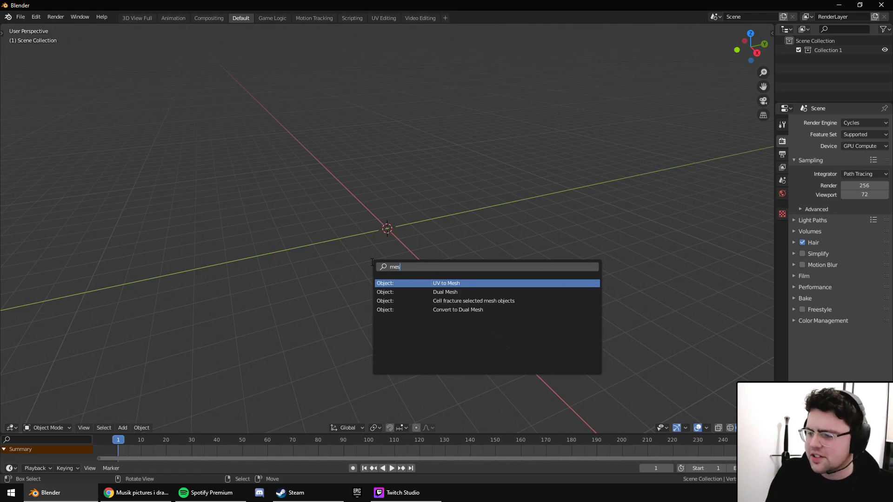
key("BackSpace")
key("BackSpace")
key("BackSpace")
type("uv")
key("Escape")
Add a cube mesh at the 3D cursor in the scene's origin.
key("shift+a")
mouse_move(389, 198)
left_click(427, 206)
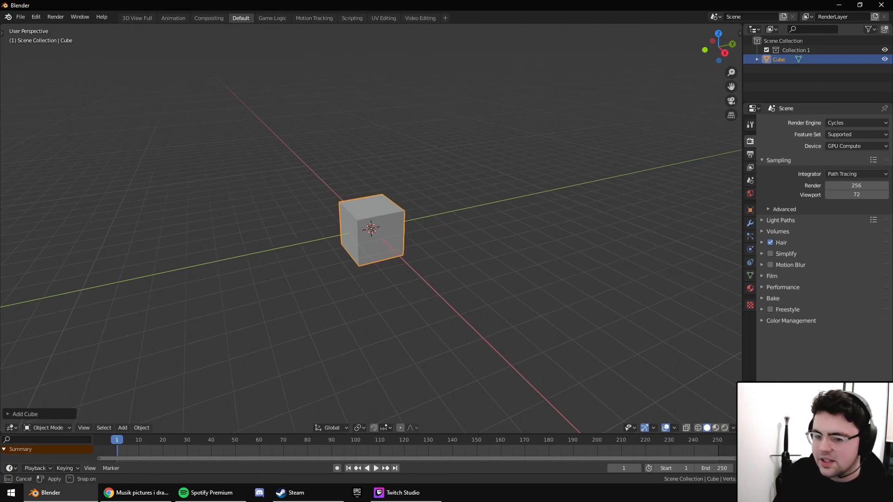
Collapse the timeline area, widen the properties area slightly and give the outliner more height.
left_click_drag(774, 418, 730, 453)
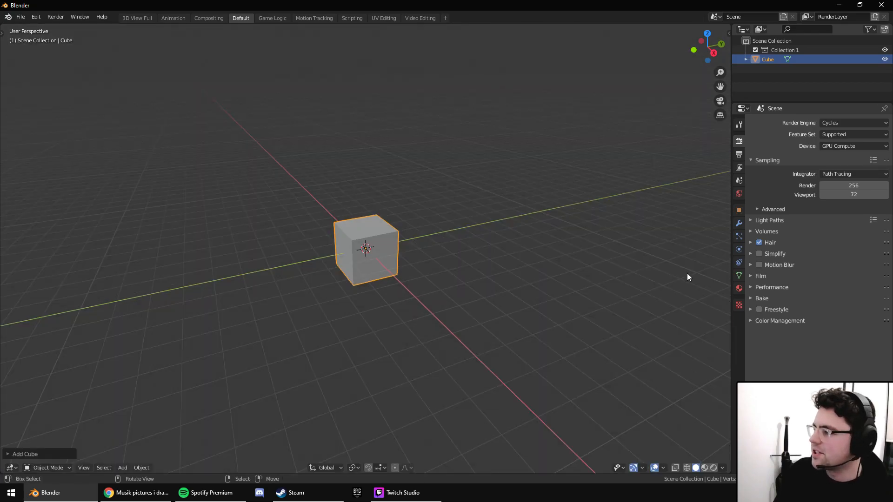
left_click(785, 99)
left_click_drag(785, 102, 361, 130)
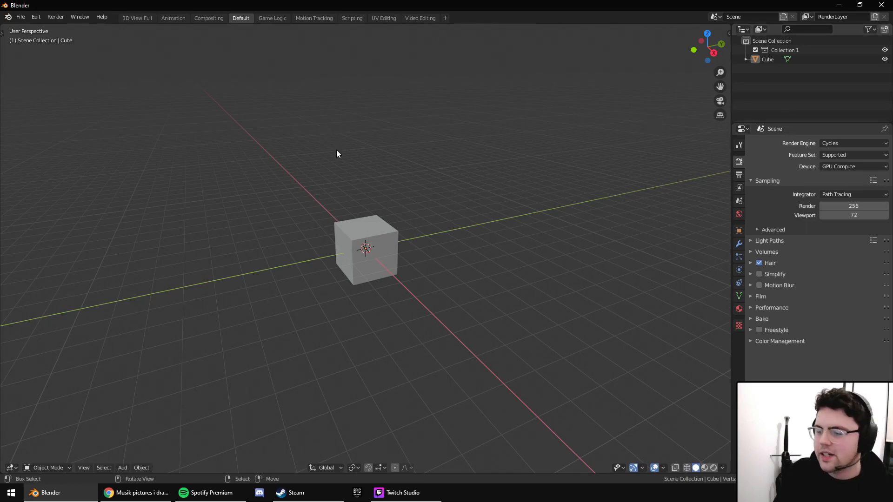
Select the cube and switch it from Object Mode to Edit Mode.
left_click(353, 231)
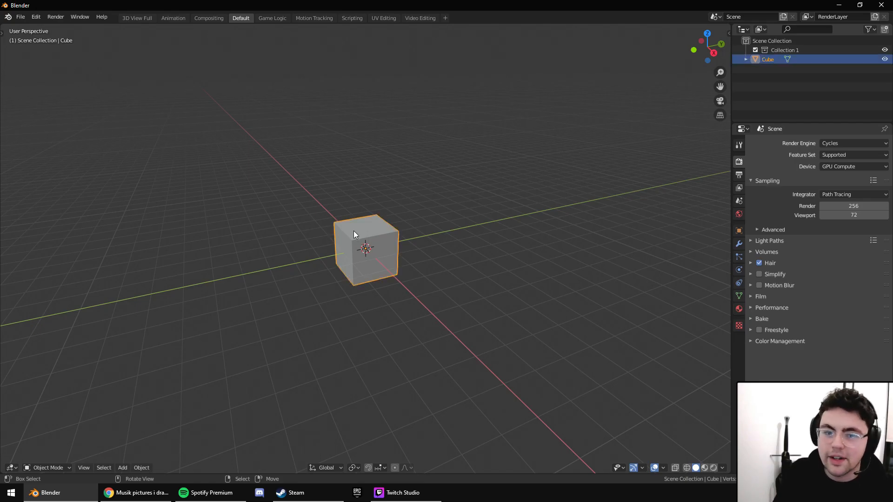
mouse_move(363, 246)
middle_mouse_down()
mouse_move(405, 239)
mouse_move(357, 245)
middle_mouse_up()
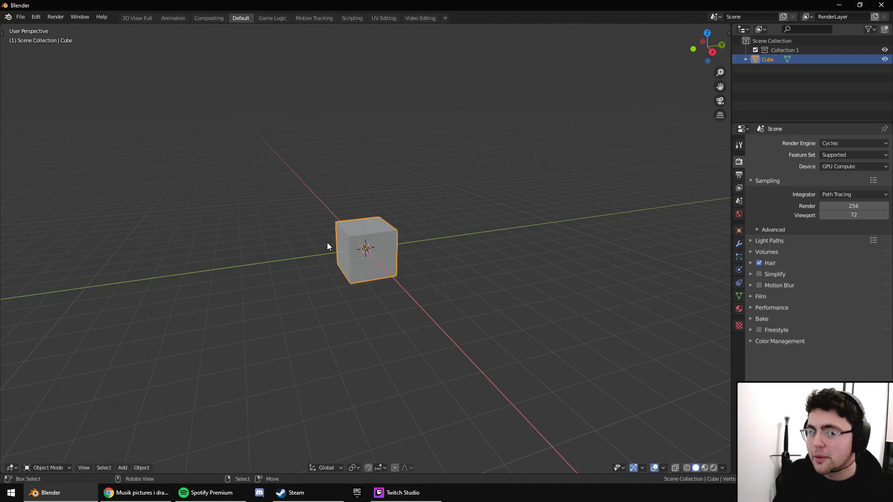
middle_click_drag(307, 239, 369, 245)
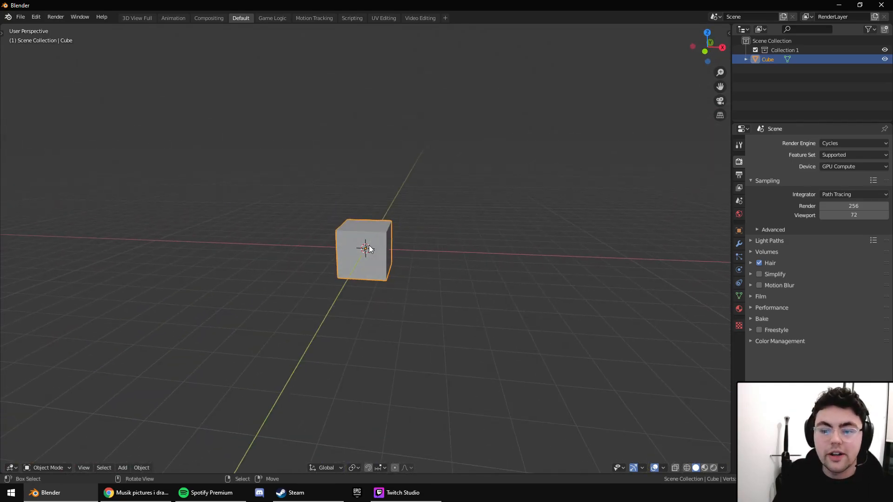
middle_click_drag(319, 286, 447, 289)
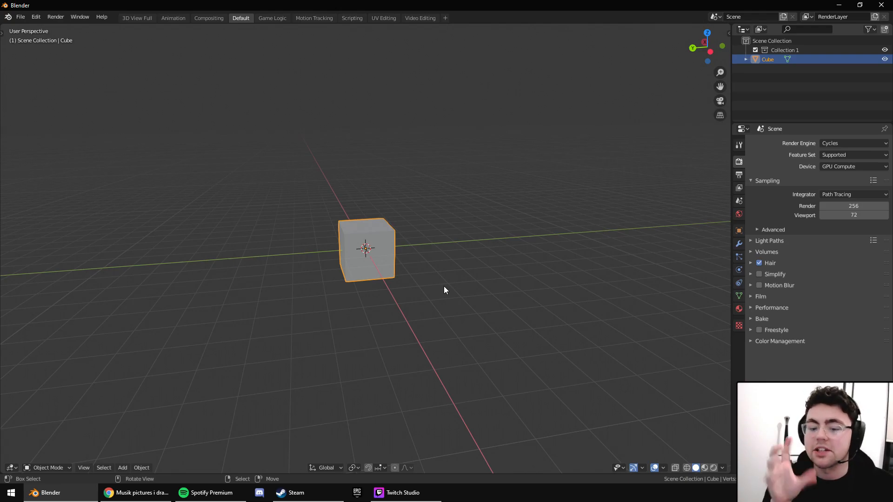
key("Tab")
key("Tab")
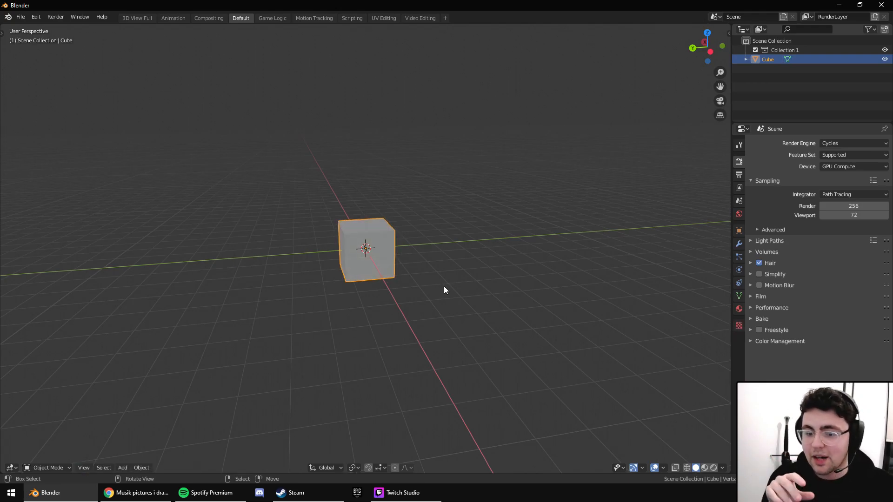
key("Tab")
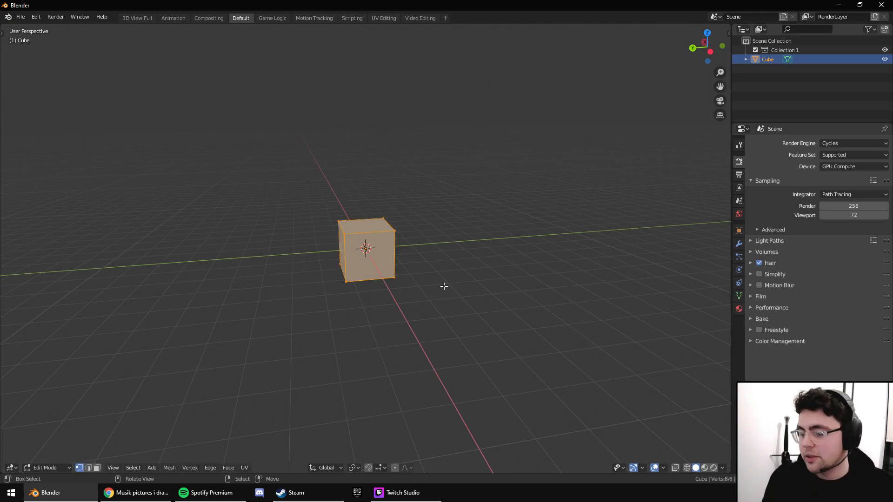
key("Tab")
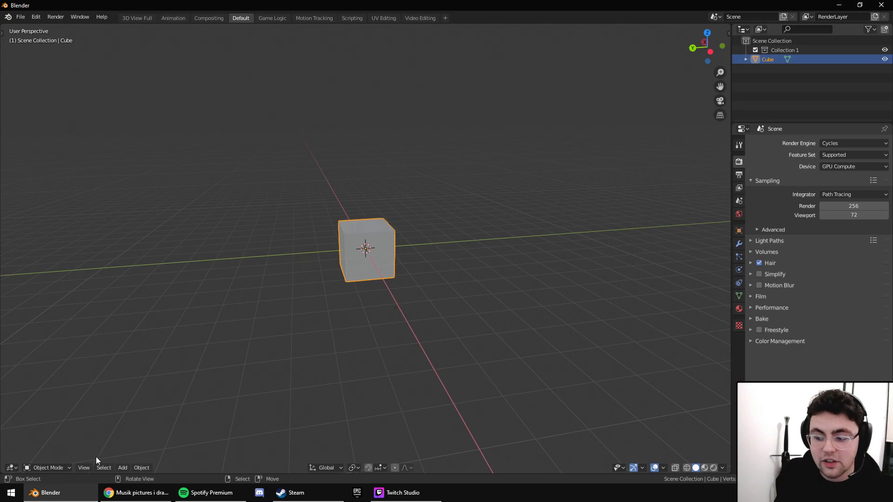
left_click(52, 466)
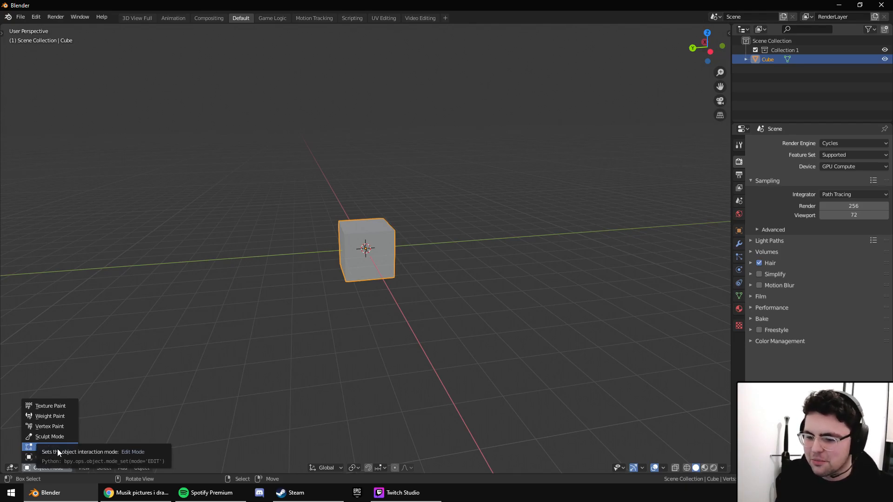
left_click(57, 448)
Select the cube's corner vertices one after another in vertex select mode, framing the view on the first one.
middle_click_drag(307, 314, 341, 313)
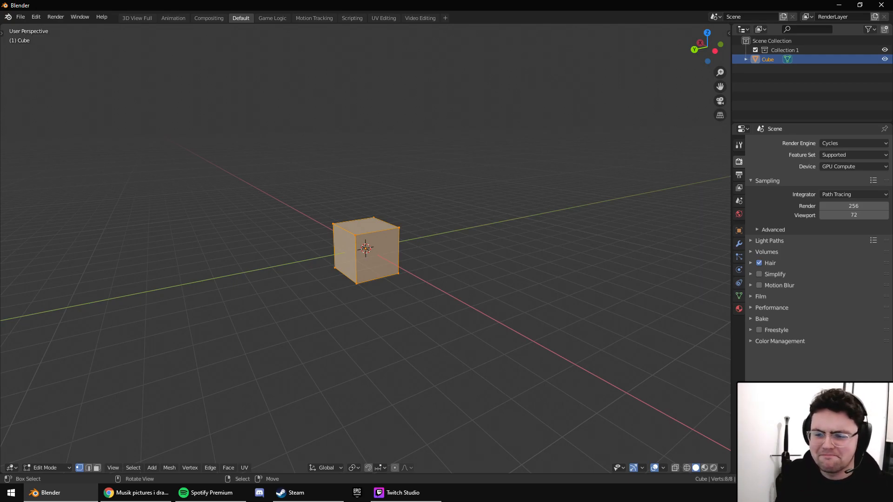
left_click(355, 236)
key("KP_Decimal")
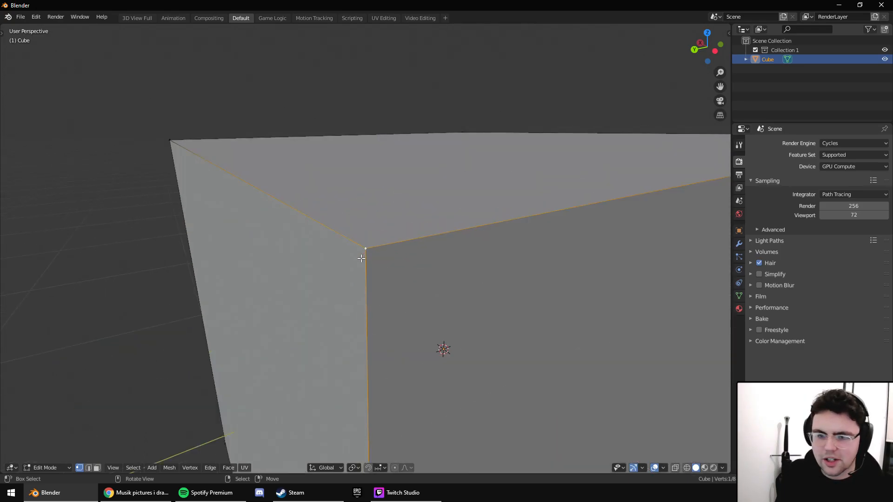
scroll(367, 295, "down", 6)
left_click(375, 401)
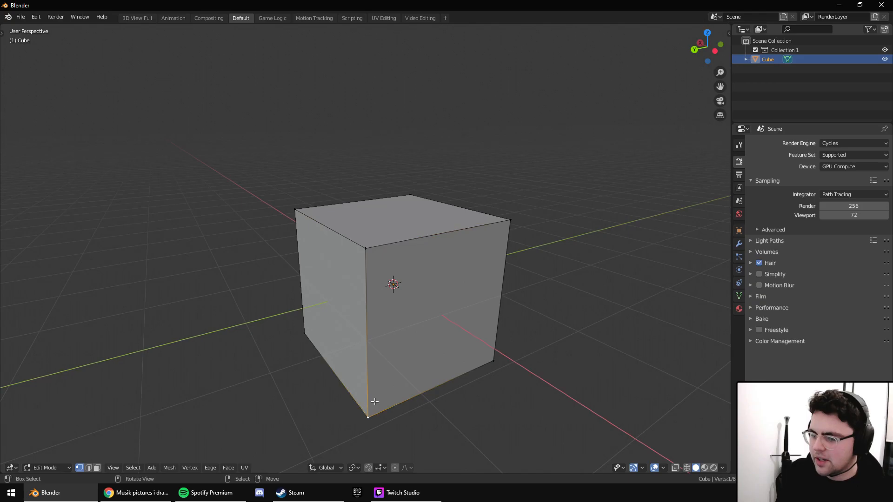
left_click(296, 333)
left_click(298, 213)
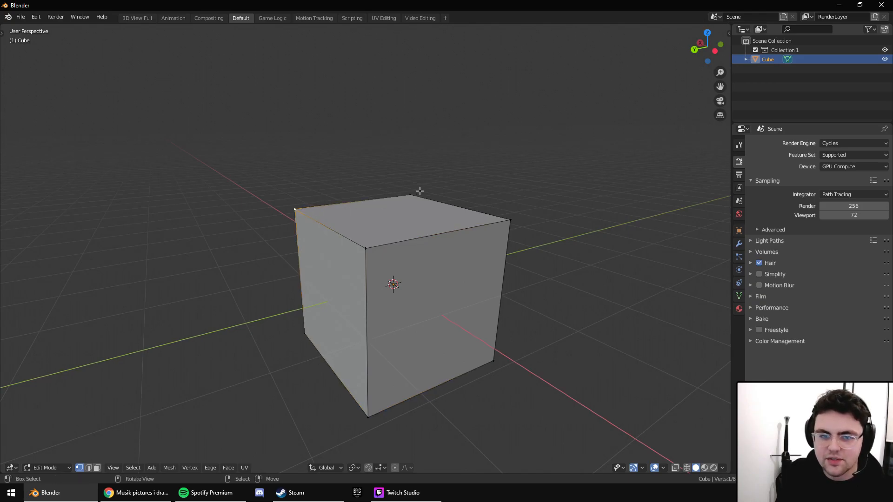
left_click(409, 187)
left_click(519, 216)
Cycle through the edge, vertex and face select modes for the cube's mesh.
middle_click_drag(524, 221, 420, 246)
key("2")
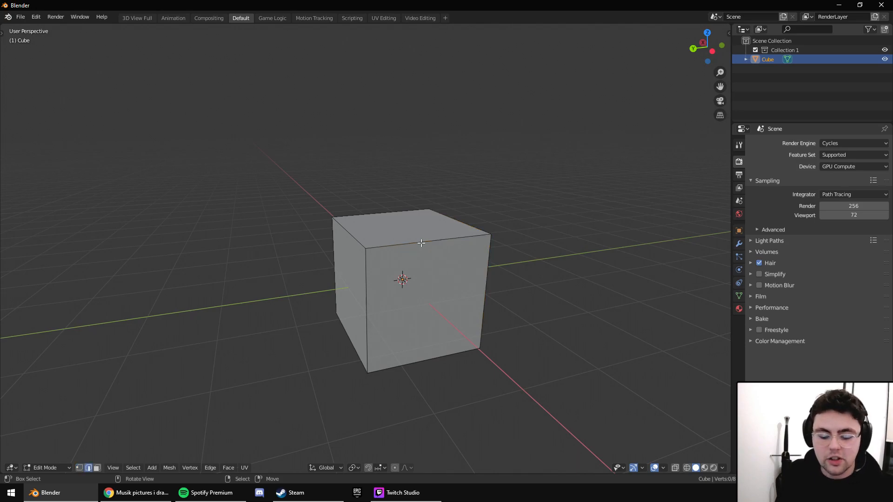
left_click(82, 469)
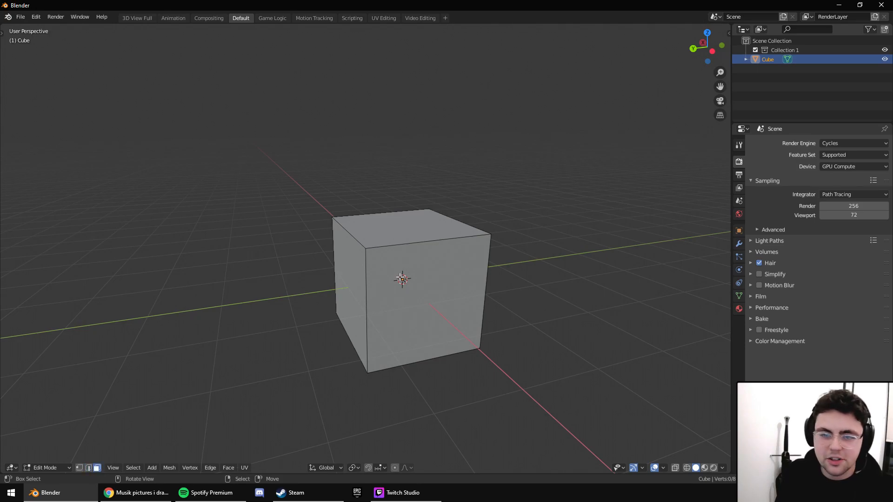
key("3")
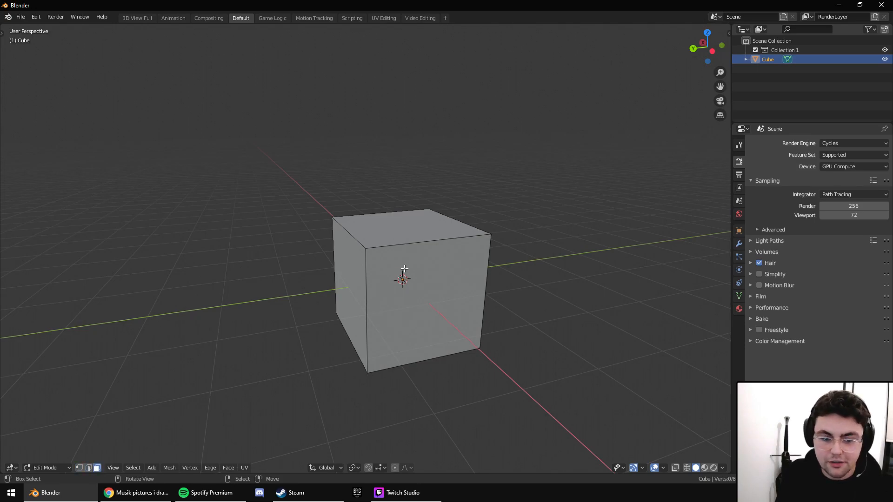
key("1")
key("2")
key("3")
Switch to edge select mode and select the four edges around the cube's front face one at a time.
key("2")
left_click(409, 242)
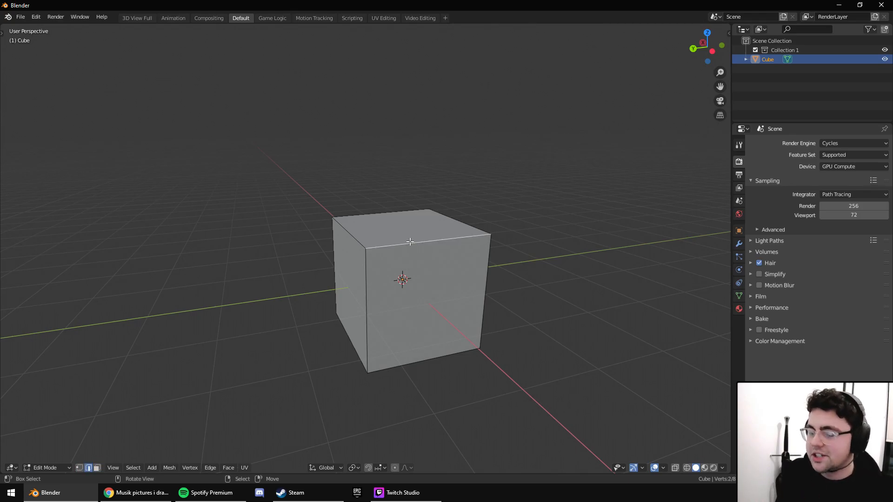
left_click(416, 357)
left_click(368, 311)
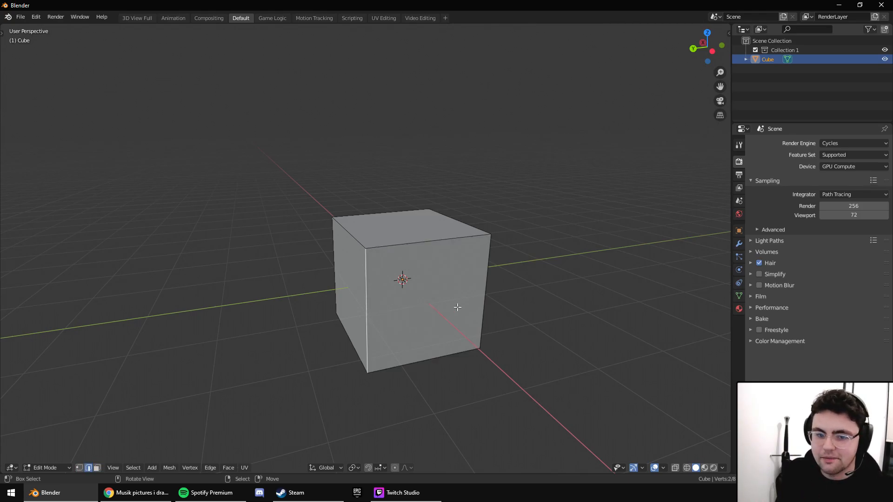
left_click(486, 294)
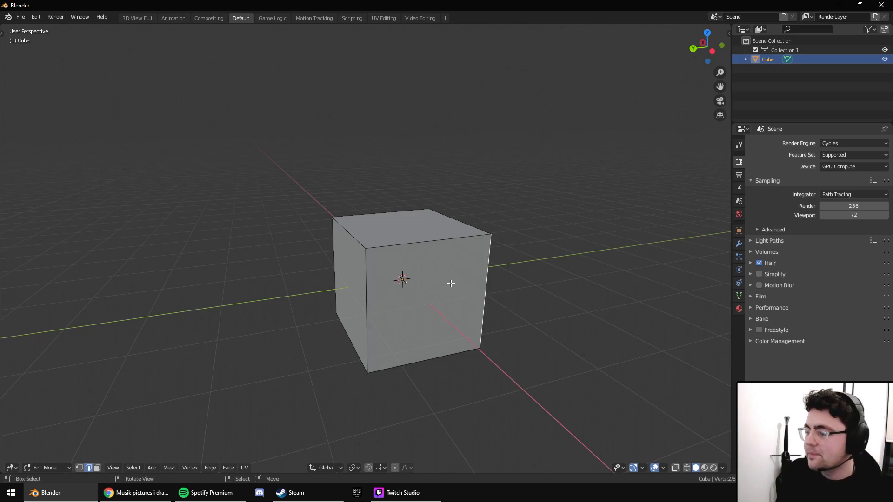
Switch to face select mode and select the cube's faces one at a time from all sides, ending with the top face.
key("3")
left_click(442, 280)
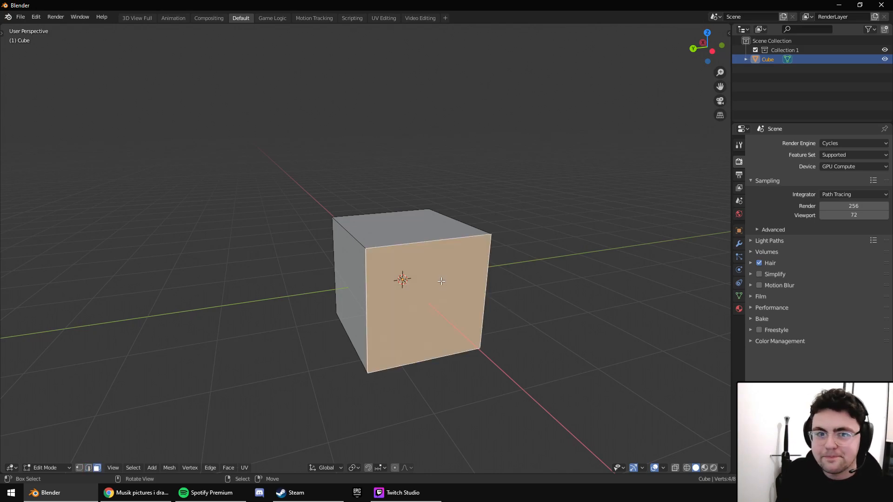
left_click(398, 227)
left_click(349, 274)
middle_click_drag(349, 274, 510, 276)
right_click(221, 321)
middle_click_drag(382, 293, 327, 207)
left_click(434, 307)
middle_click_drag(434, 307, 426, 300)
right_click(384, 230)
middle_click_drag(364, 261, 414, 230)
right_click(394, 311)
middle_click_drag(380, 357, 343, 381)
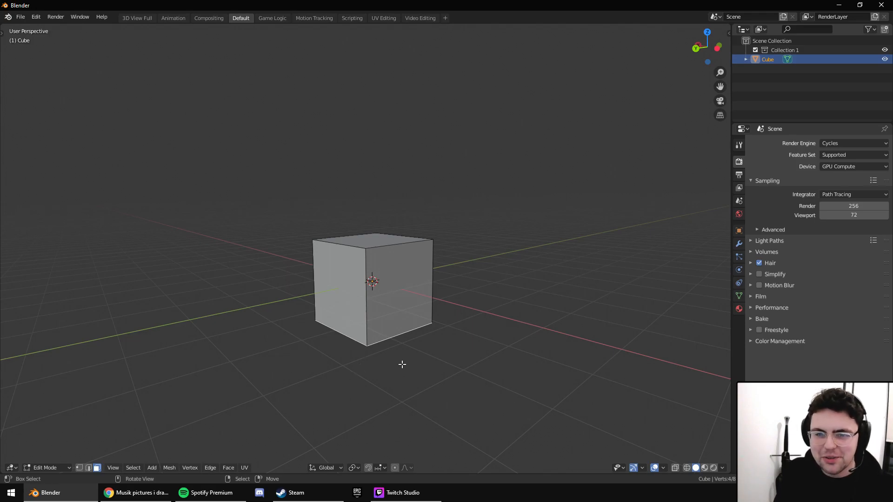
middle_click_drag(442, 360, 496, 285)
left_click(418, 233)
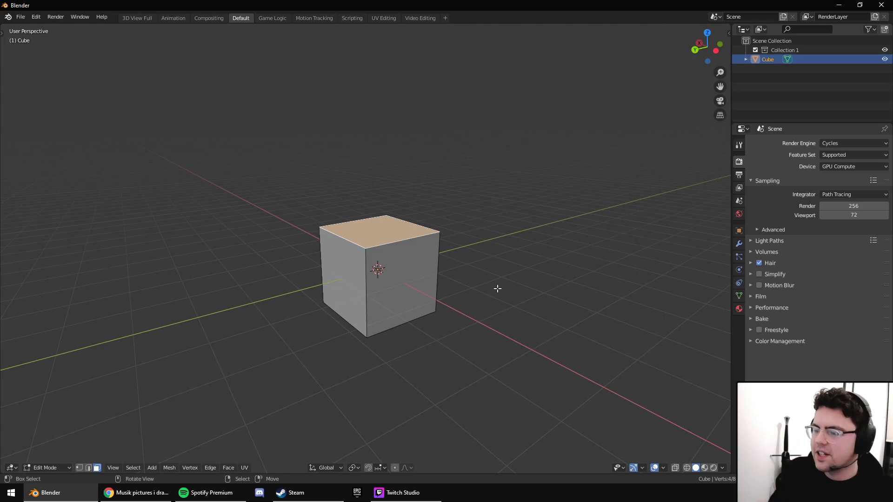
middle_click_drag(459, 284, 482, 282)
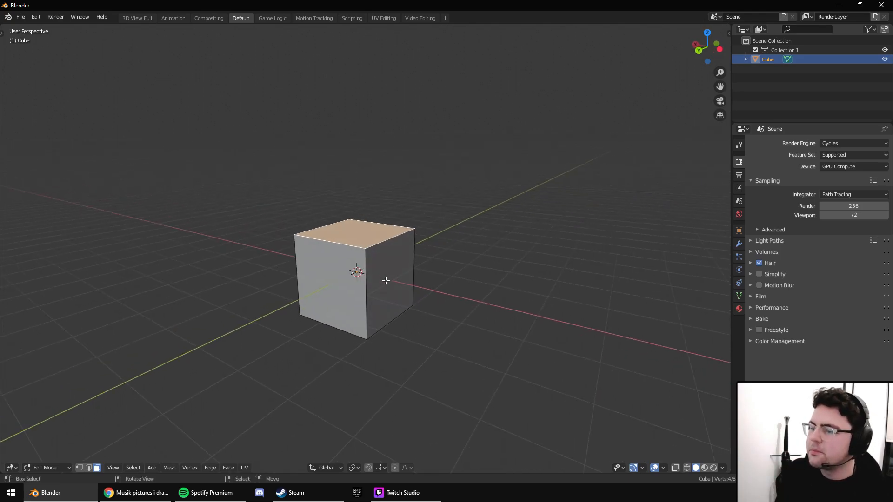
Try to move one upper corner vertex of the cube freely in vertex select mode, and cancel the move.
key("1")
left_click(372, 256)
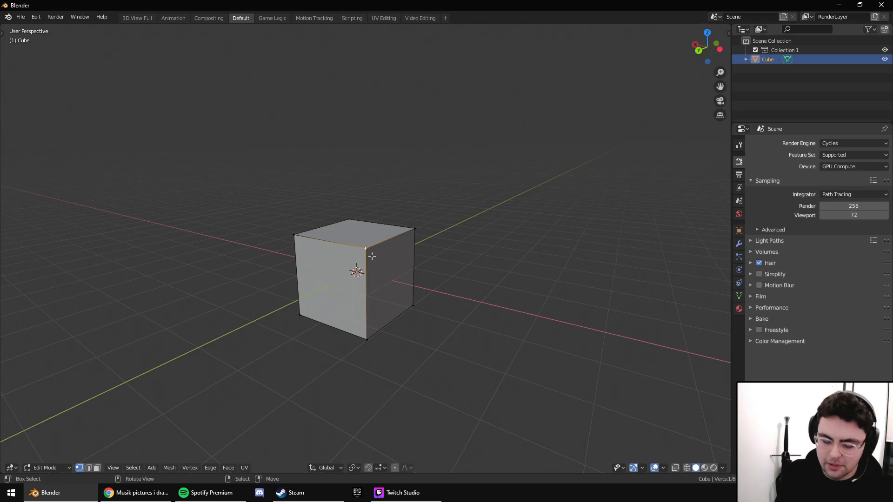
middle_click_drag(372, 254, 391, 265)
key("g")
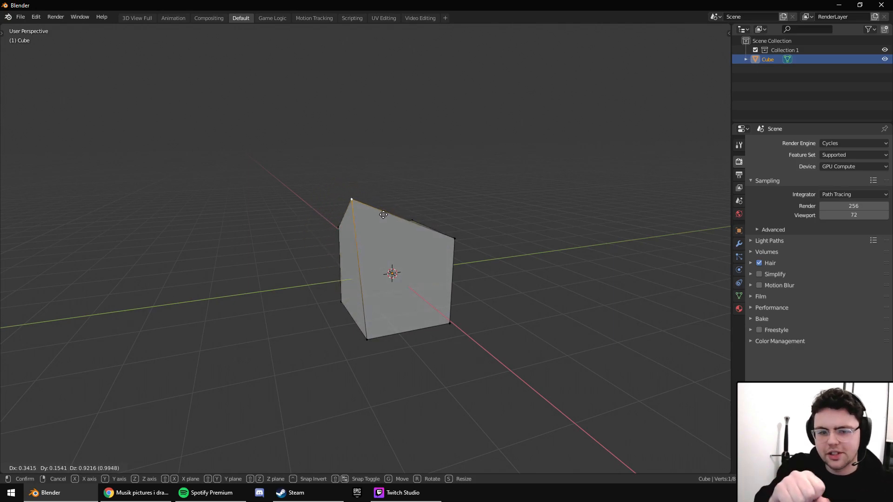
right_click(404, 279)
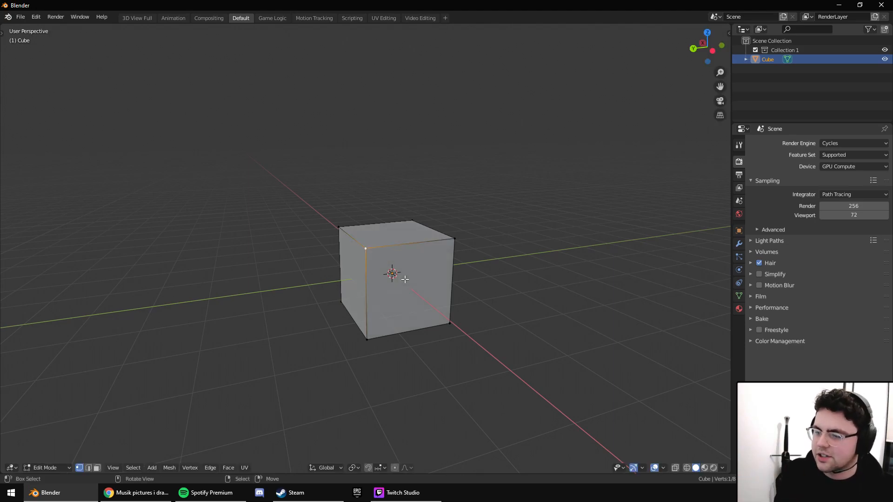
Try to move one top edge of the cube freely in edge select mode, and cancel the move.
key("2")
left_click(407, 245)
middle_click_drag(420, 270, 426, 293)
key("g")
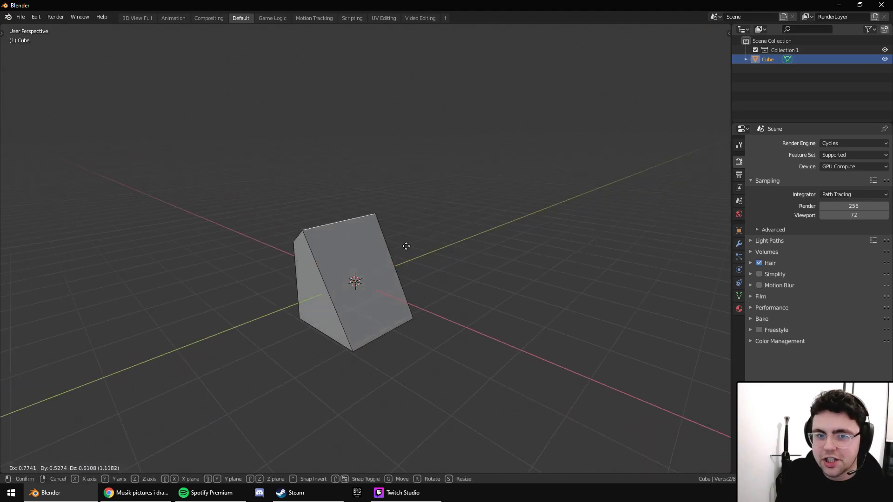
key("Escape")
Try to move one side face of the cube freely in face select mode, and cancel the move.
key("3")
left_click(395, 274)
key("g")
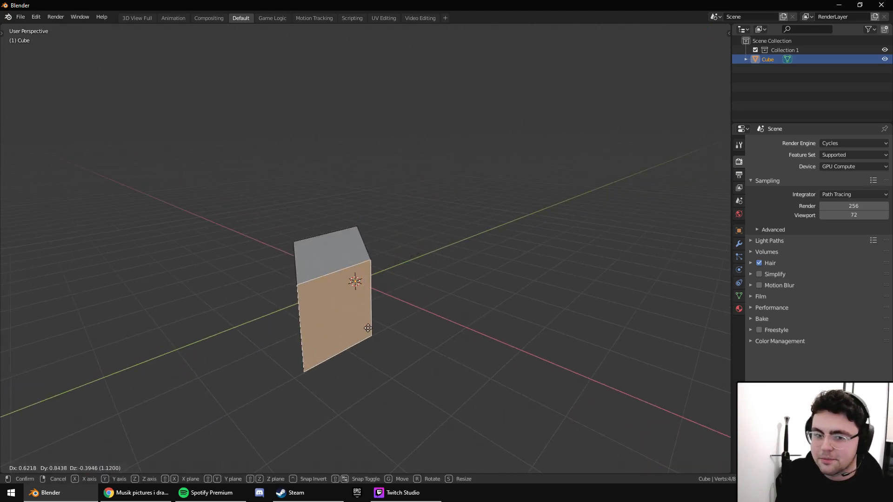
key("Escape")
Move the selected side face freely by about 3.24, mostly upward, so the cube becomes skewed.
middle_click_drag(421, 303, 438, 235)
key("g")
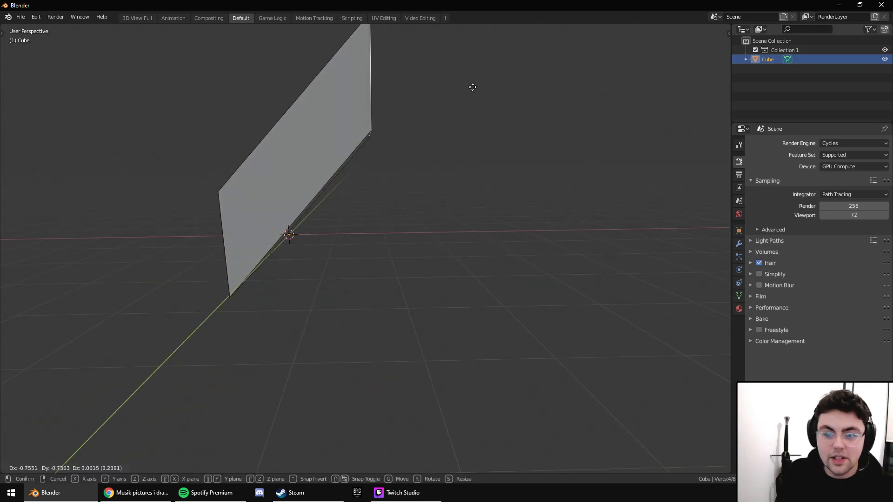
left_click(473, 87)
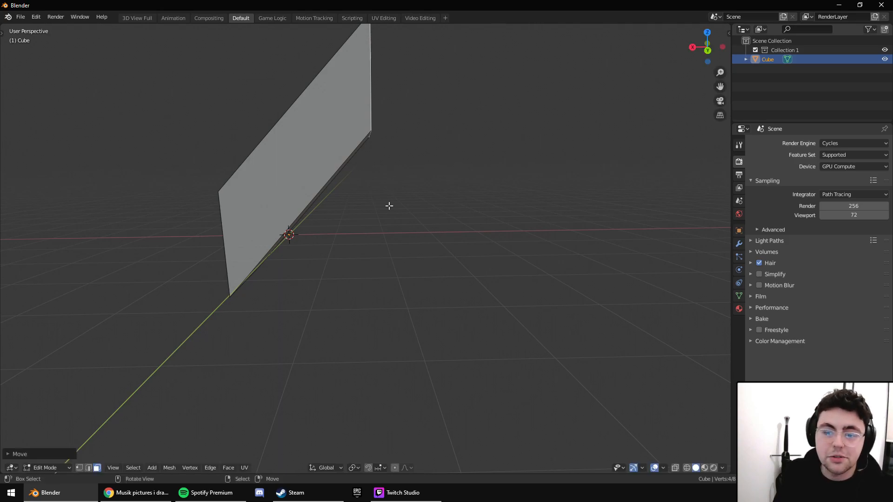
Compare the skewed cube in the front and right orthographic views.
middle_click_drag(365, 285, 468, 295)
key("KP_1")
key("KP_3")
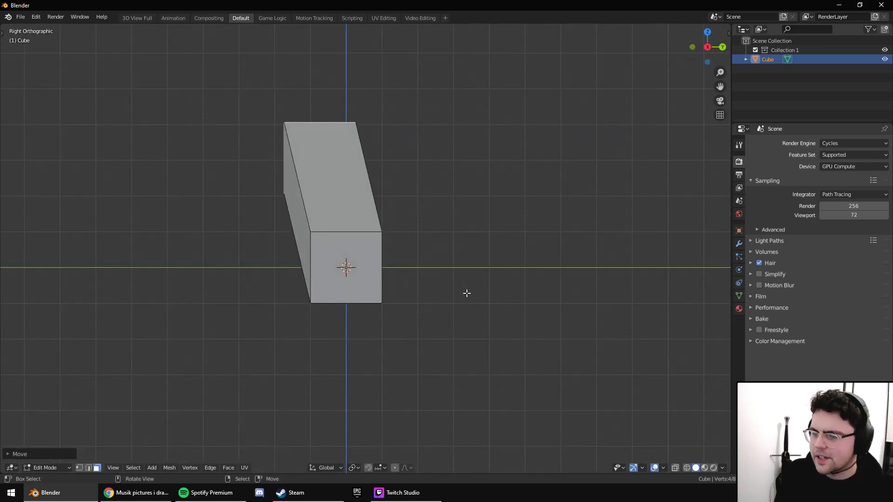
key("KP_1")
key("KP_3")
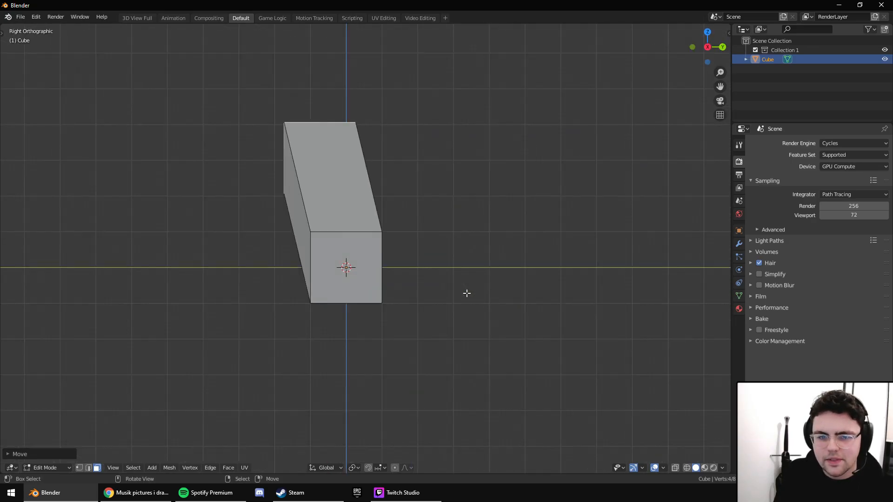
key("KP_1")
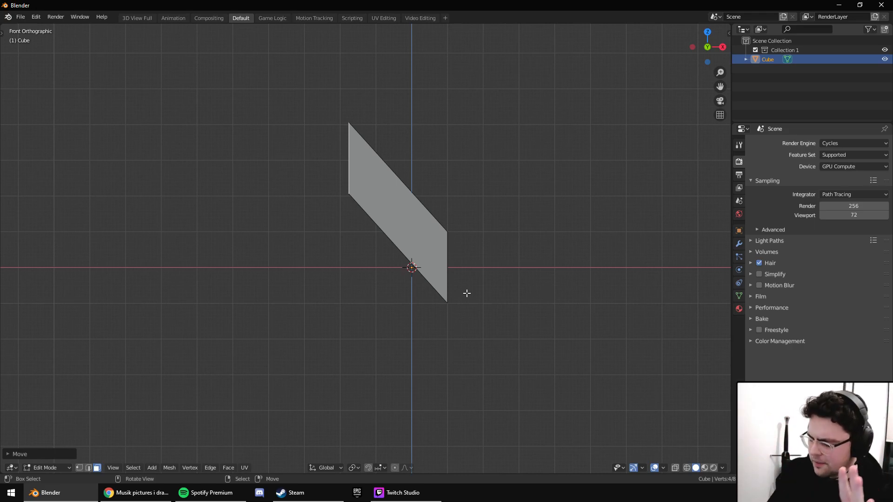
key("KP_3")
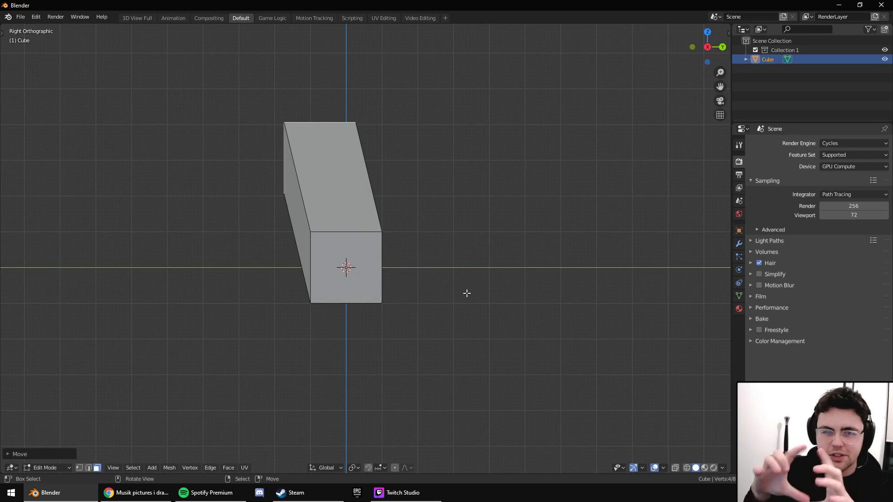
key("KP_1")
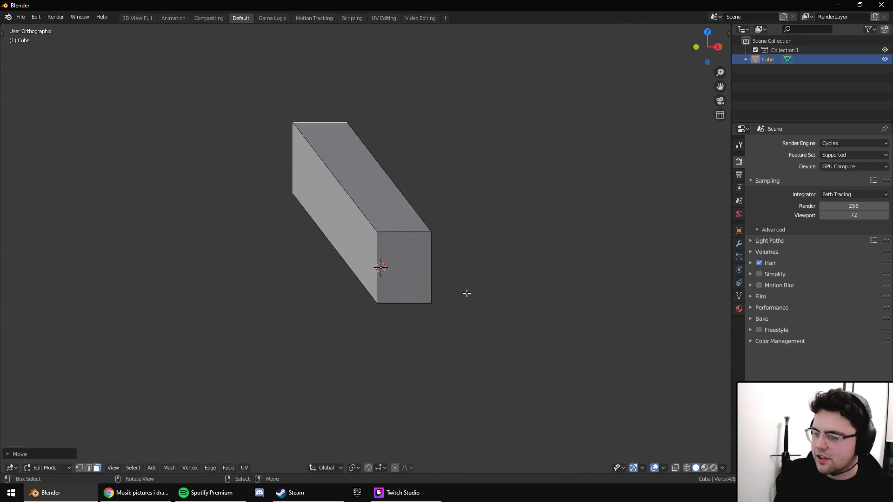
key("KP_3")
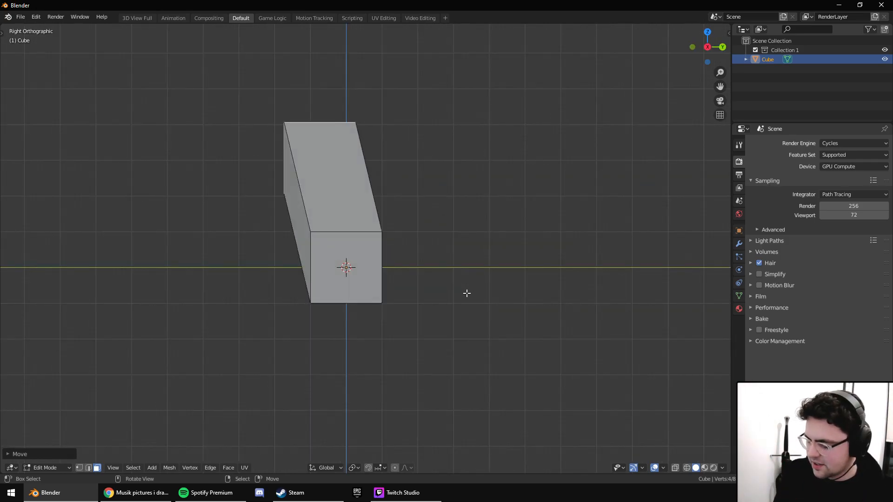
Examine the skewed cube in the top, bottom, left and front orthographic views.
key("KP_7")
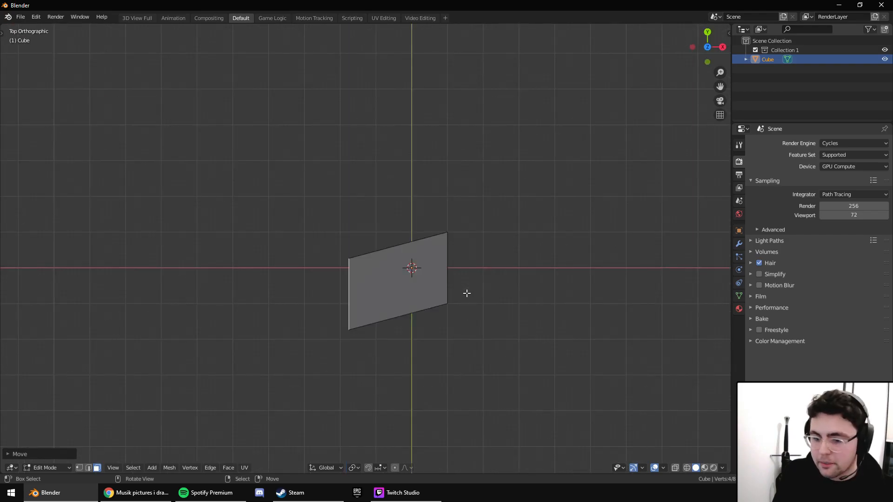
key("ctrl+KP_7")
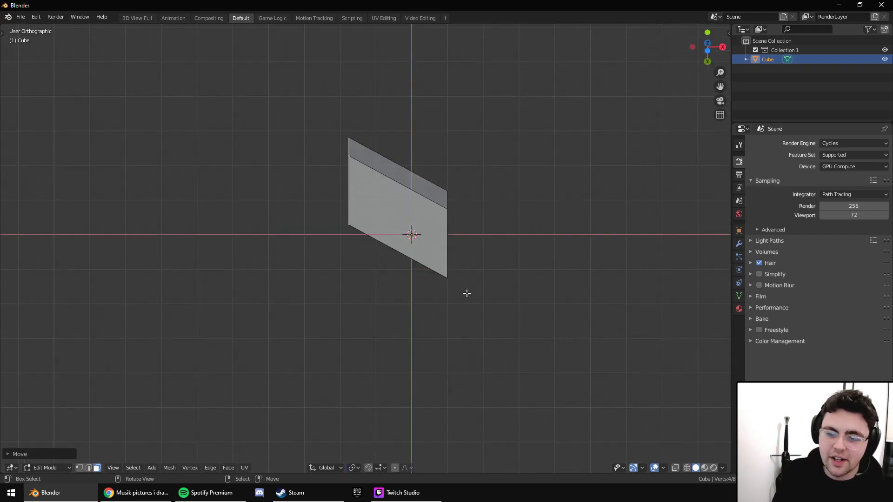
key("ctrl+KP_3")
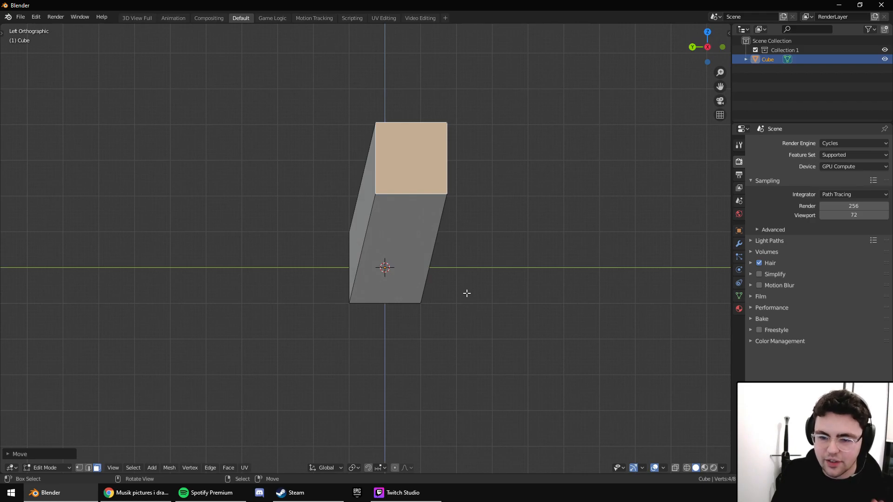
key("KP_1")
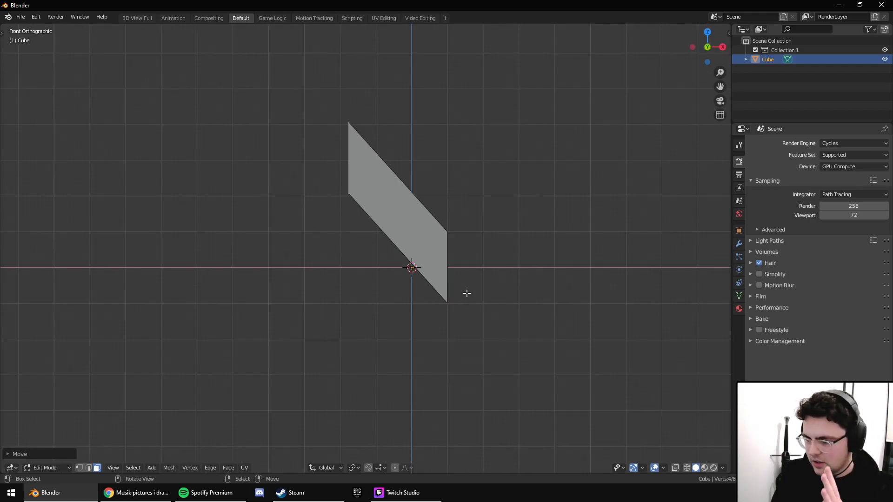
key("KP_7")
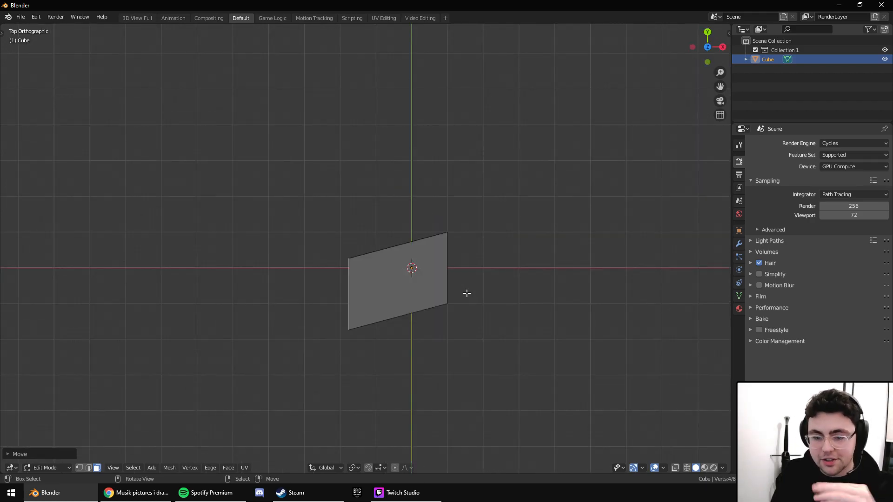
key("KP_1")
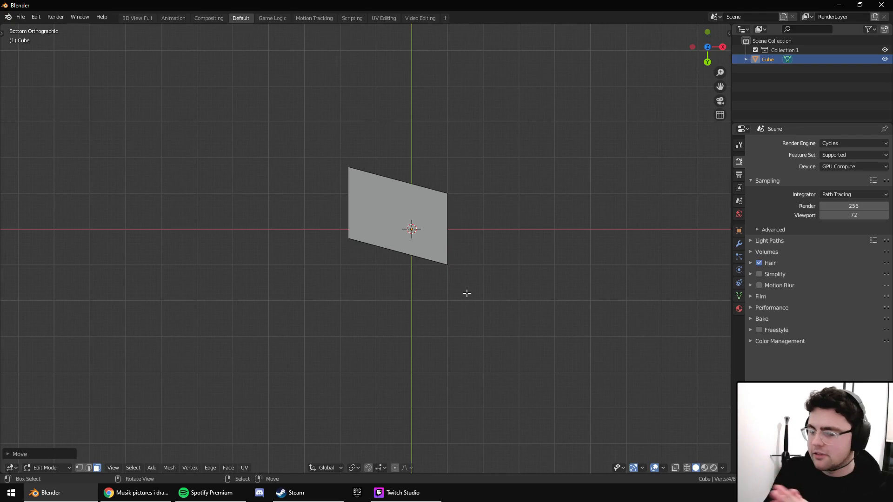
Compare orthographic and perspective projection on the skewed cube from several angles, ending in perspective.
middle_click_drag(399, 134, 440, 299)
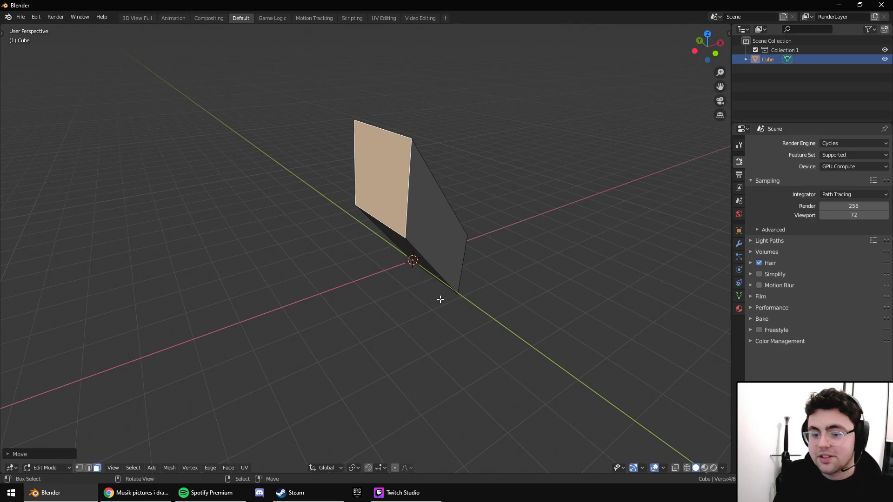
key("KP_5")
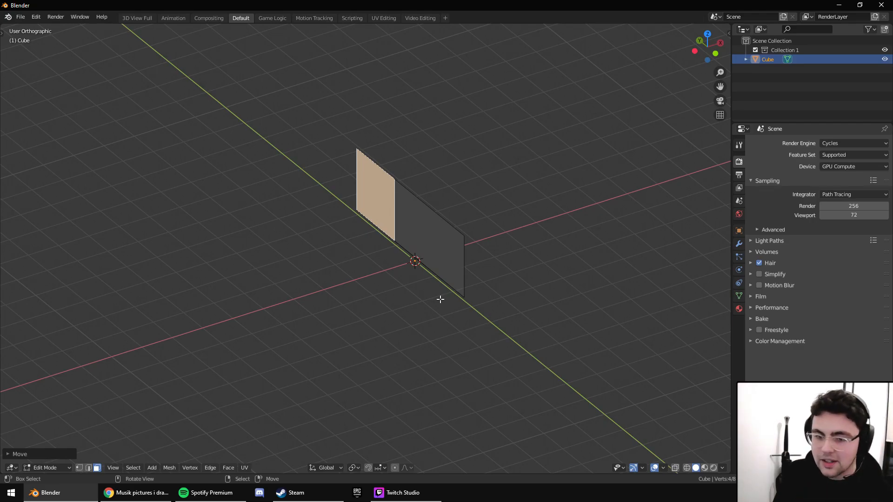
middle_click_drag(440, 299, 390, 292)
key("KP_5")
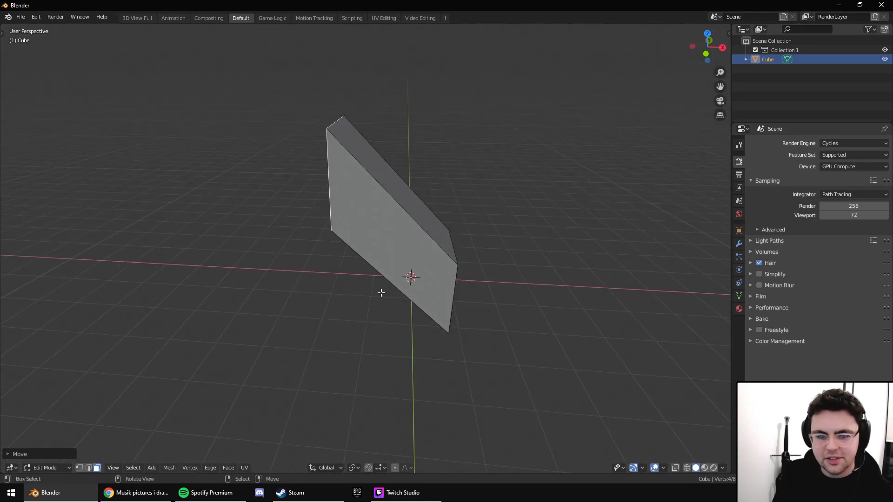
middle_click_drag(381, 293, 432, 265)
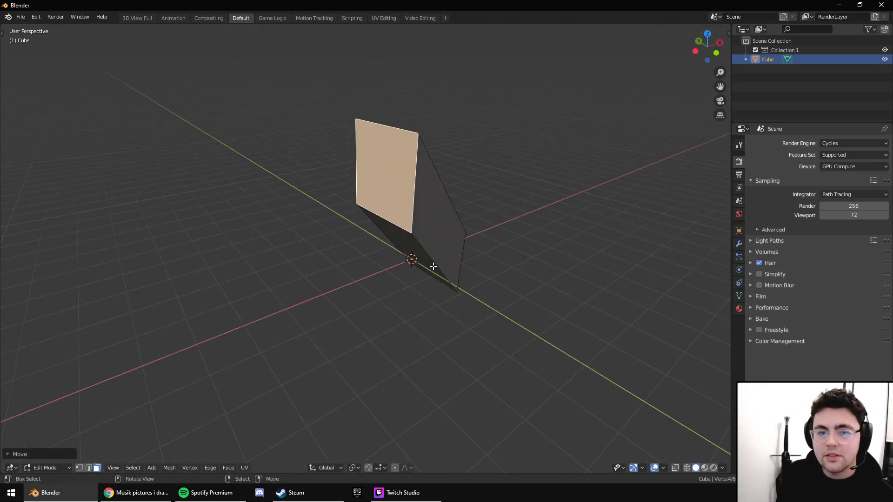
middle_click_drag(433, 264, 439, 263)
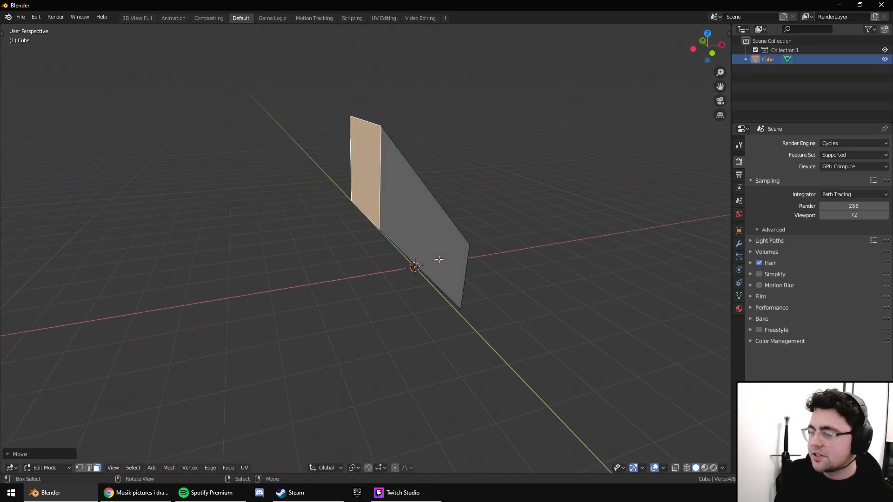
Undo the side face move and select the cube's top face.
key("ctrl+z")
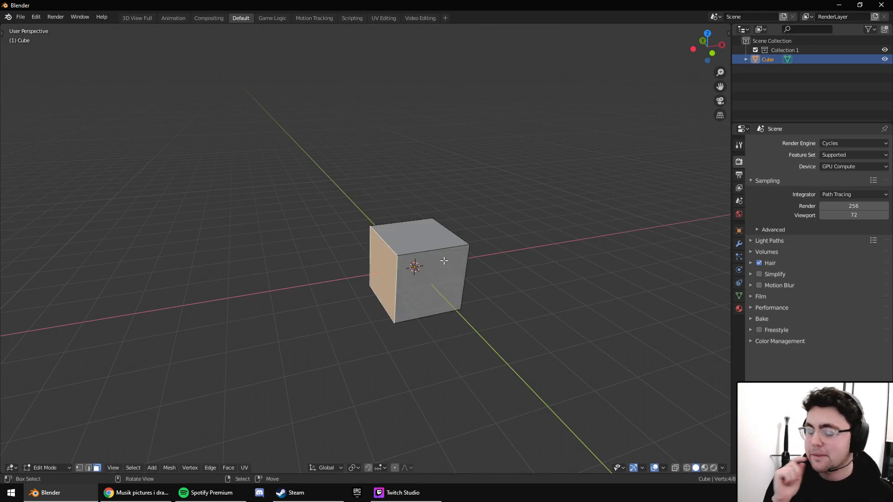
middle_click_drag(444, 261, 411, 281)
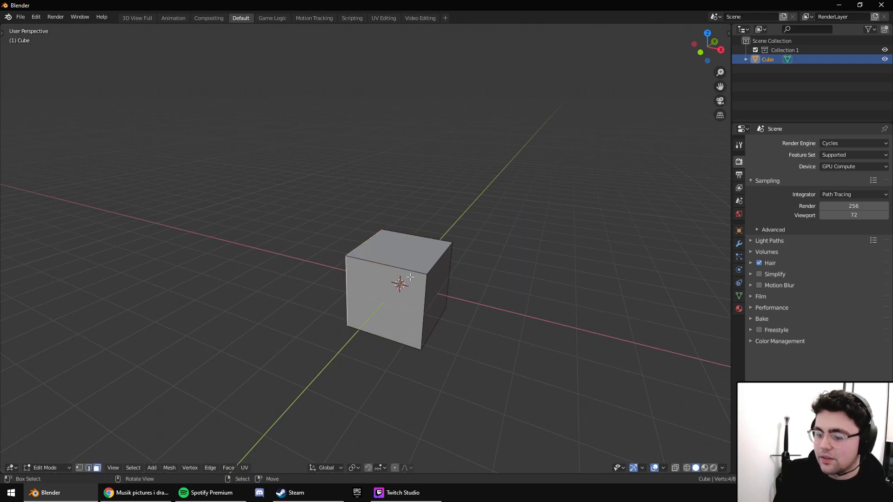
left_click(413, 262)
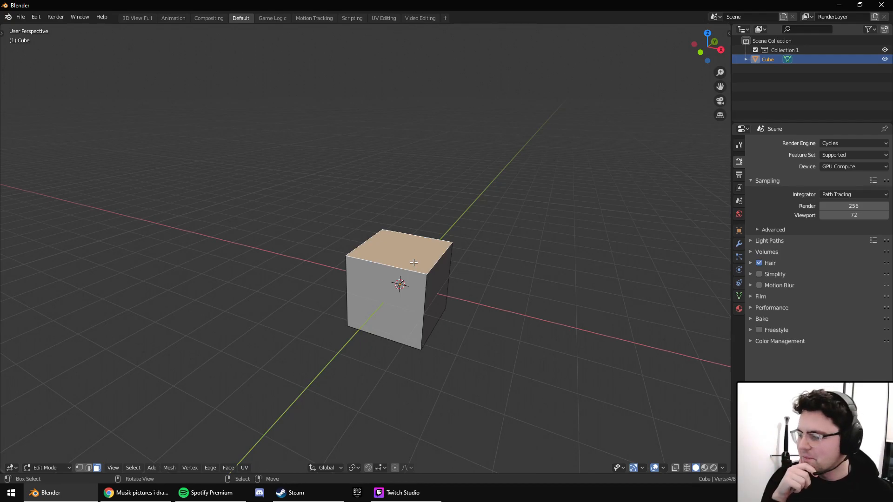
Try extruding the cube's top face without displacement twice, and undo the leftover extrusion each time.
key("e")
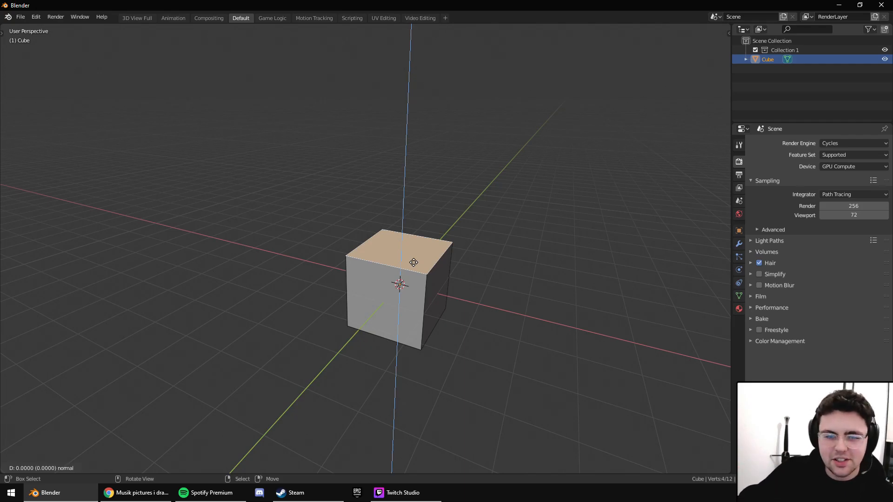
right_click(413, 262)
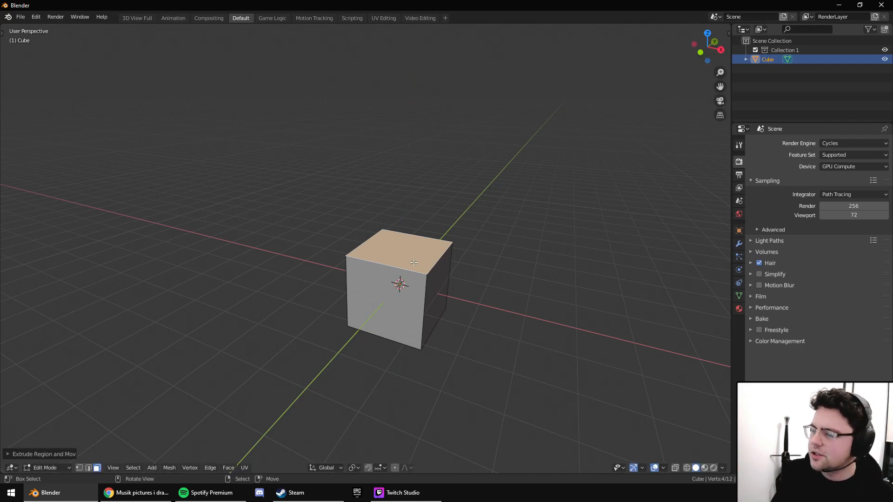
left_click(445, 291)
key("ctrl+z")
key("ctrl+z")
right_click(445, 291)
key("e")
right_click(445, 291)
key("ctrl+z")
key("ctrl+z")
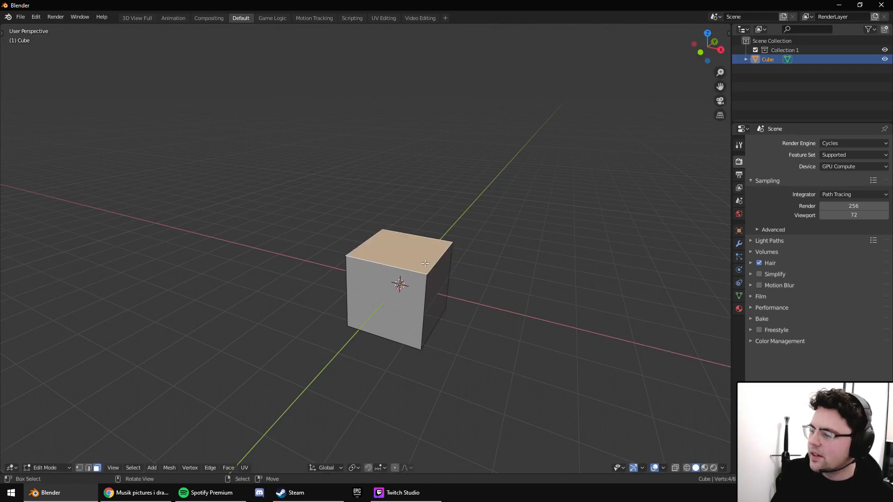
Try to extrude the top face along its Z axis by about 3.2, cancel it, and undo the leftover extrusions.
key("e")
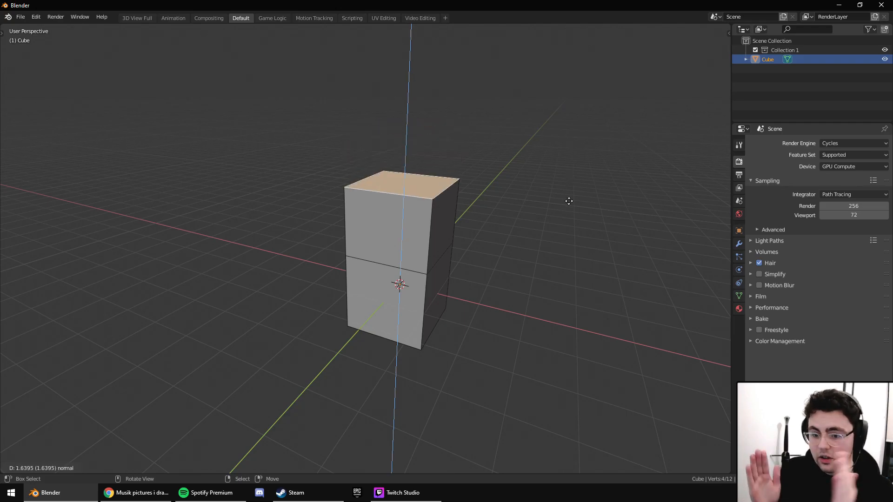
key("z")
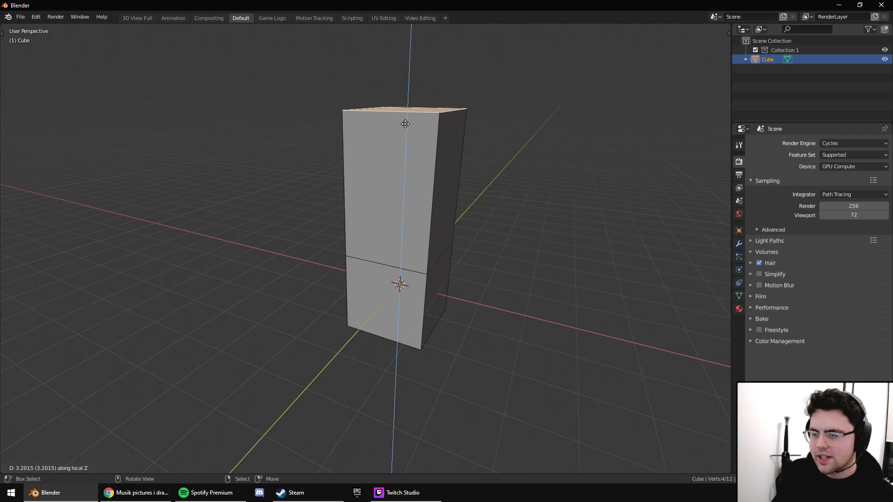
right_click(405, 124)
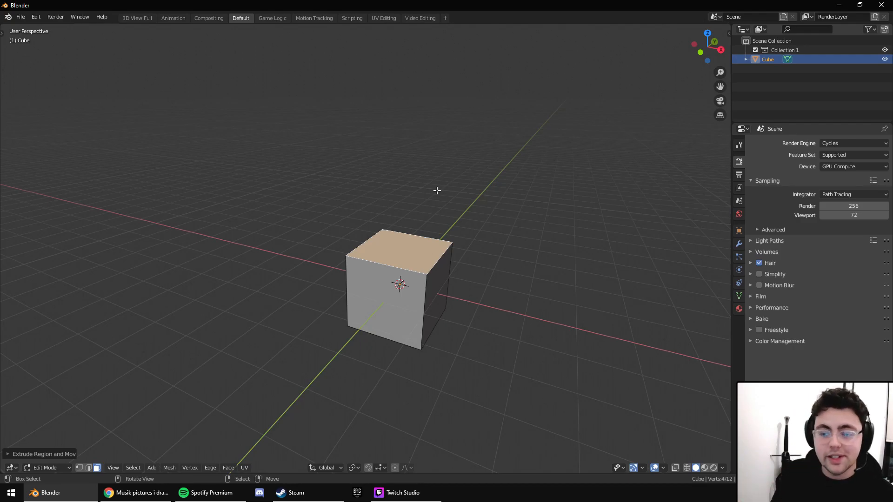
key("e")
key("Escape")
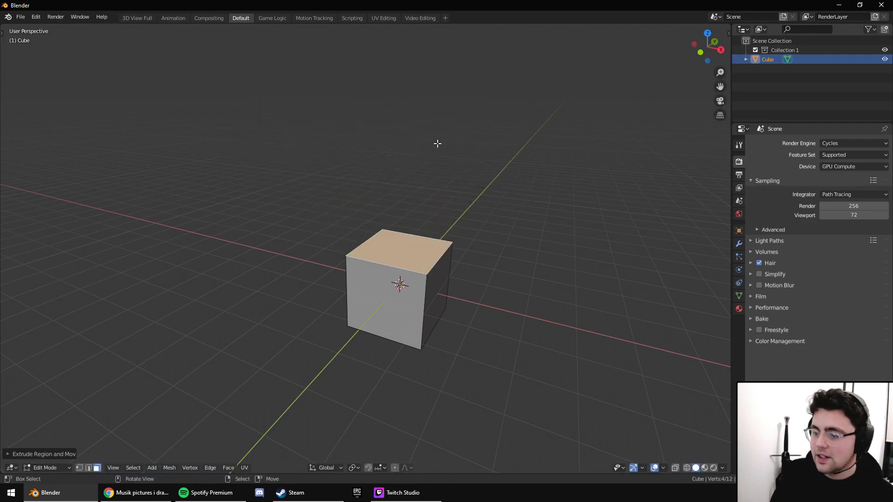
key("ctrl+z")
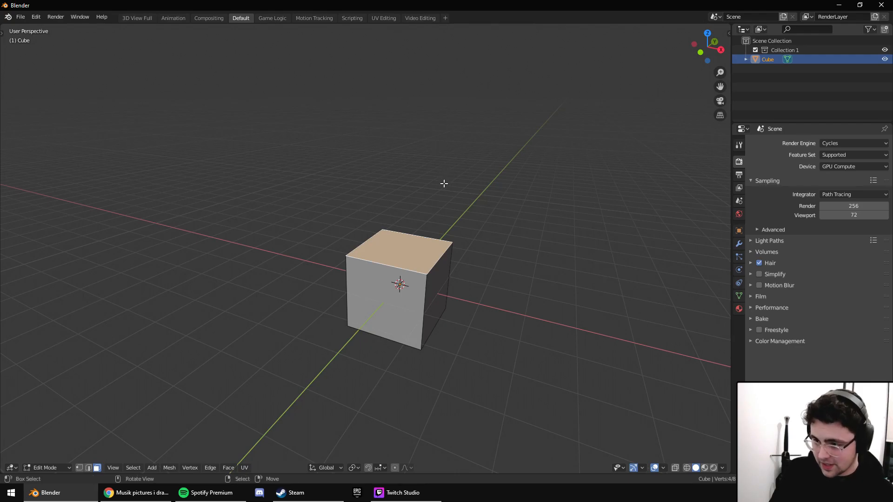
Try extruding the cube's top face about 2.2 along its normal and diagonally off-axis, and undo the leftover extrusions.
key("e")
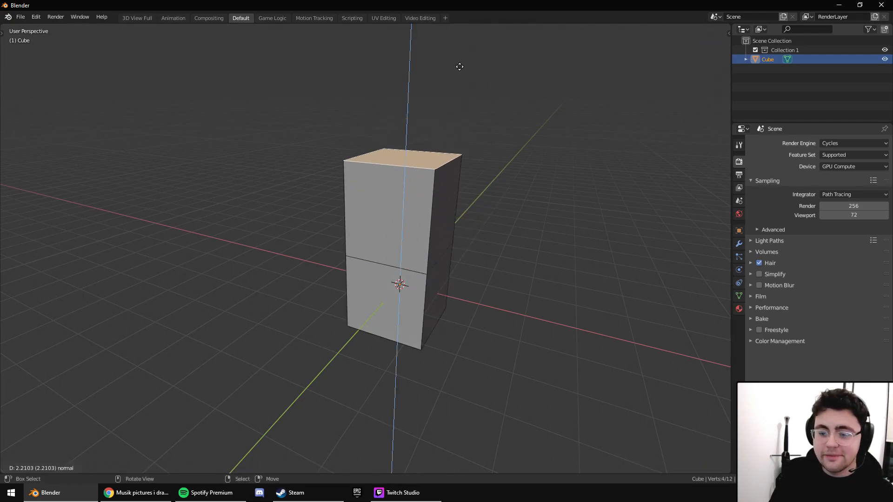
key("Escape")
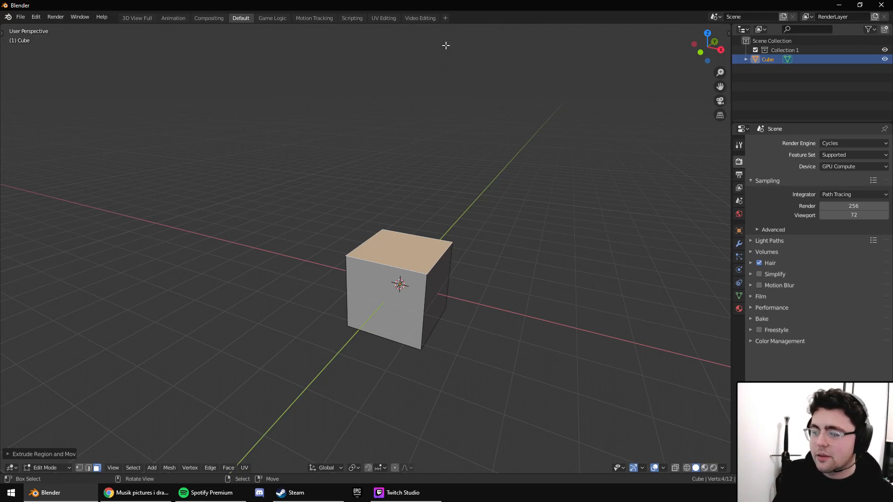
left_click(393, 194)
left_click(403, 256)
key("e")
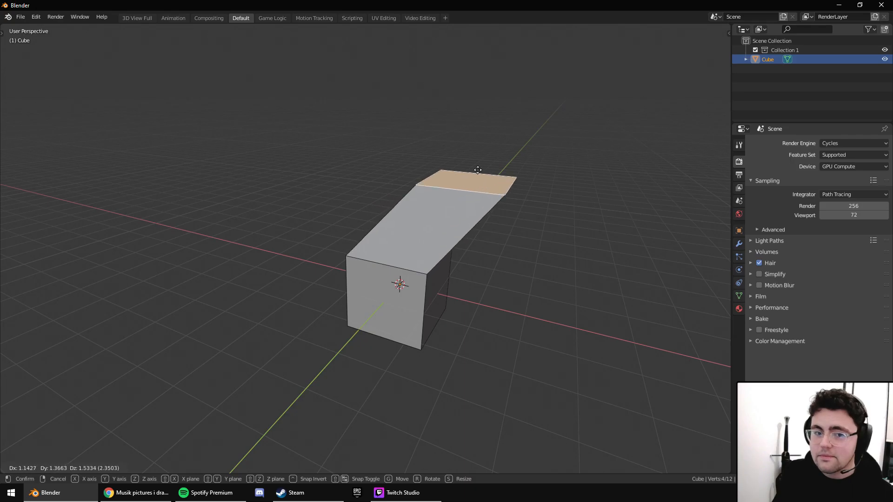
left_click(307, 162)
middle_click_drag(388, 272, 418, 256)
key("ctrl+z")
Extrude the top face without displacement, try moving the front face to expose the duplicate geometry, and undo the extrusion.
scroll(451, 281, "up", 3)
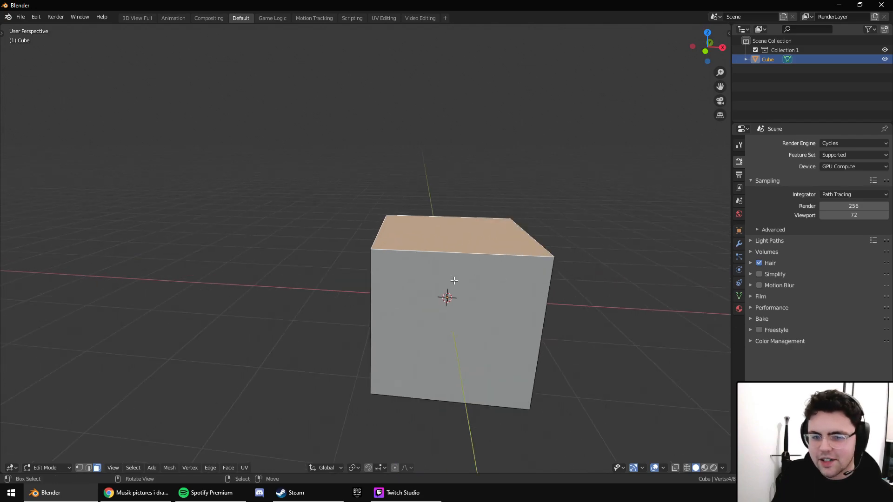
middle_click_drag(459, 283, 363, 269, "shift")
scroll(364, 268, "up", 7)
scroll(364, 263, "down", 5)
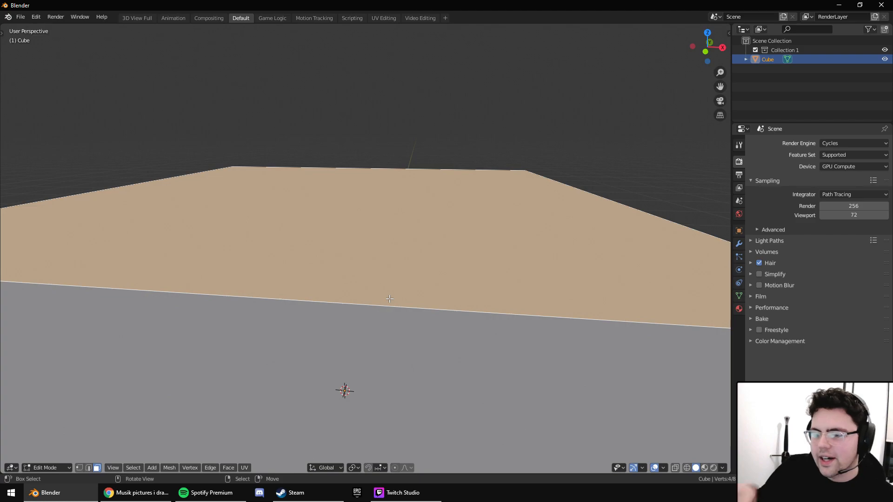
key("e")
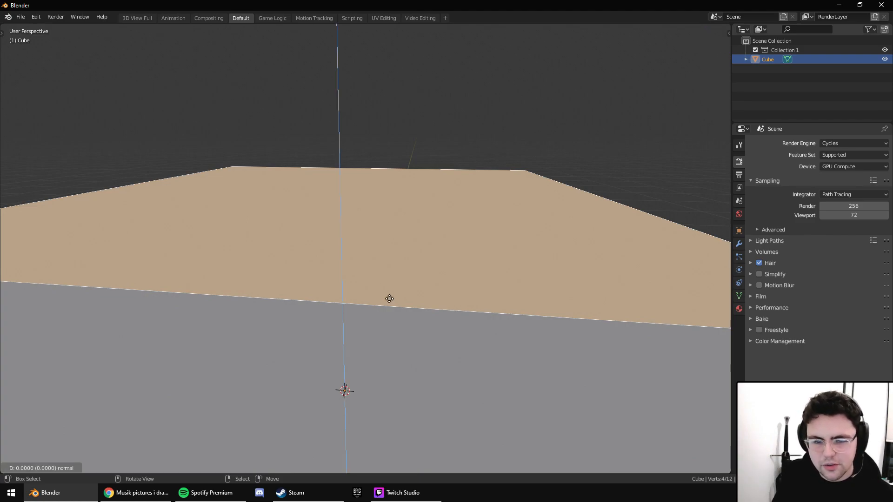
left_click(389, 298)
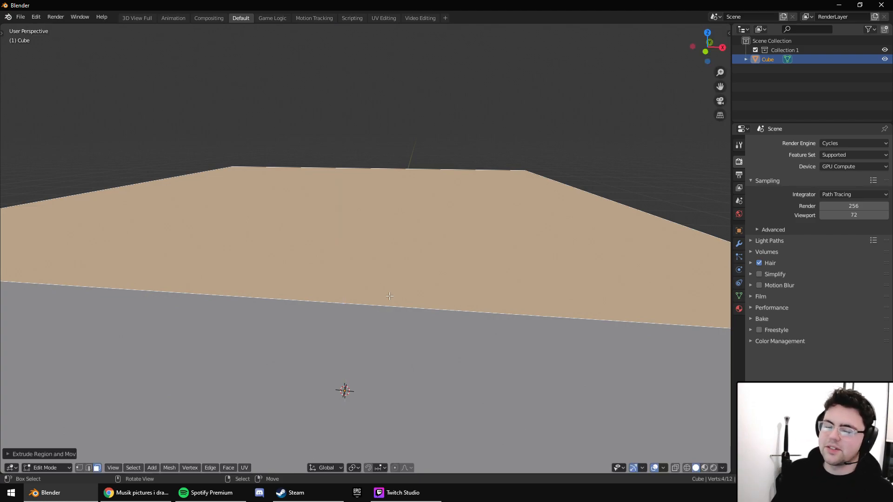
scroll(390, 293, "down", 5)
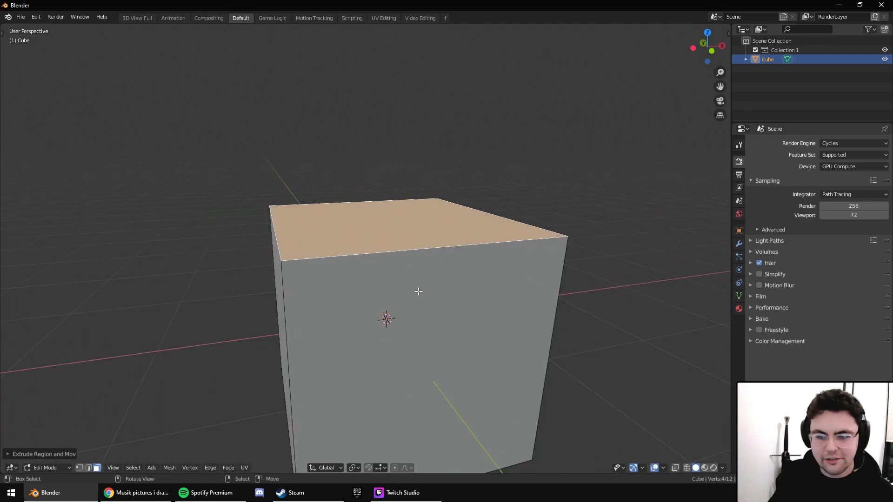
left_click(419, 291)
key("g")
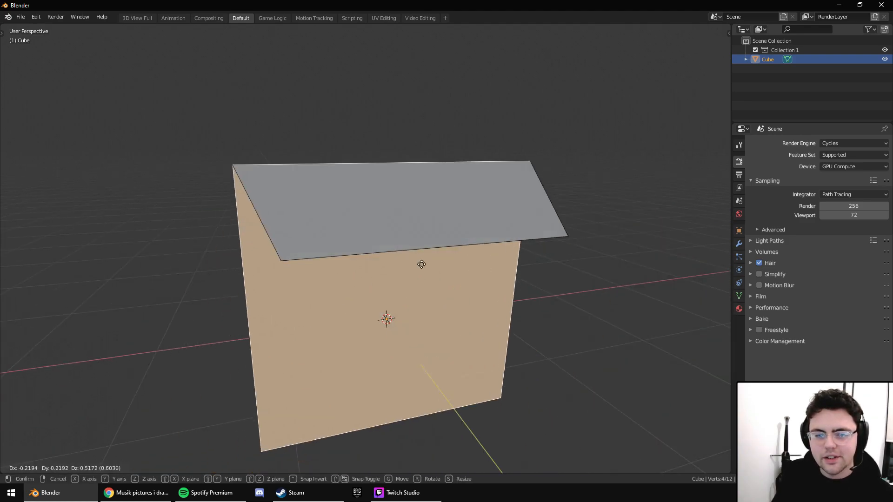
right_click(417, 248)
key("ctrl+z")
Extrude the cube's two opposite upper side edges outward along the X axis to form flaps on both sides.
left_click(432, 257)
key("2")
scroll(431, 259, "down", 4)
middle_click_drag(419, 259, 382, 263)
left_click(407, 270)
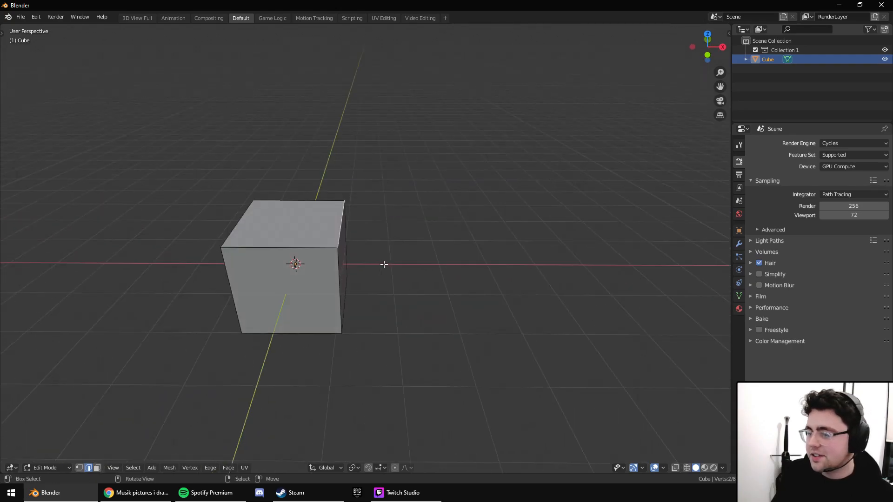
key("e")
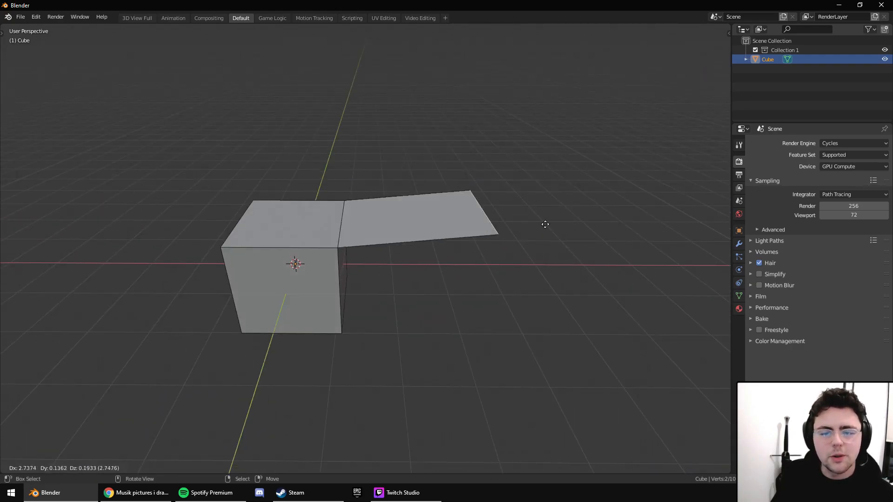
key("x")
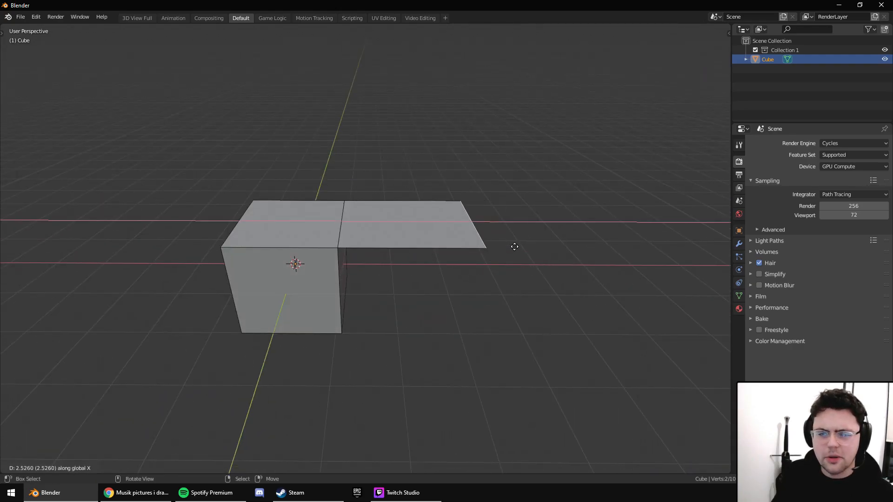
left_click(436, 254)
right_click(240, 220)
key("e")
key("x")
left_click(198, 223)
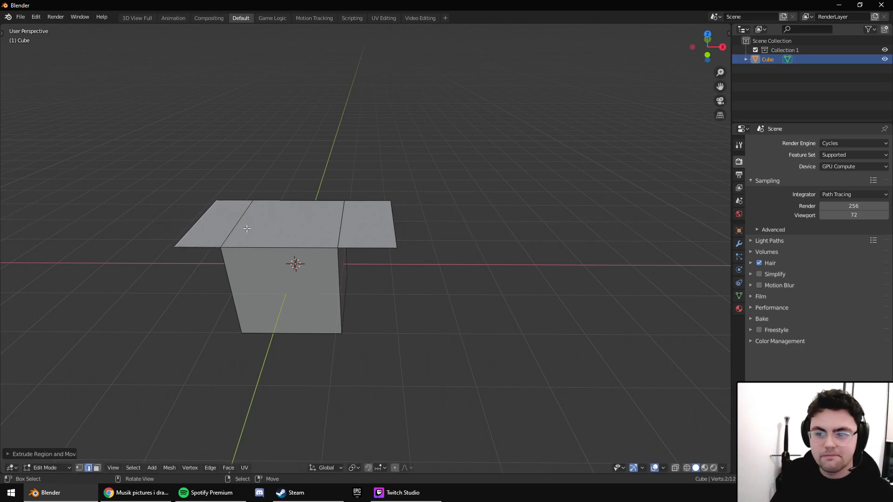
Select the outer edges of both flaps and lower them along the Z axis.
right_click(400, 226, "shift")
key("g")
key("z")
left_click(393, 261)
Select the cube's top face between the flaps and delete it.
left_click(290, 250)
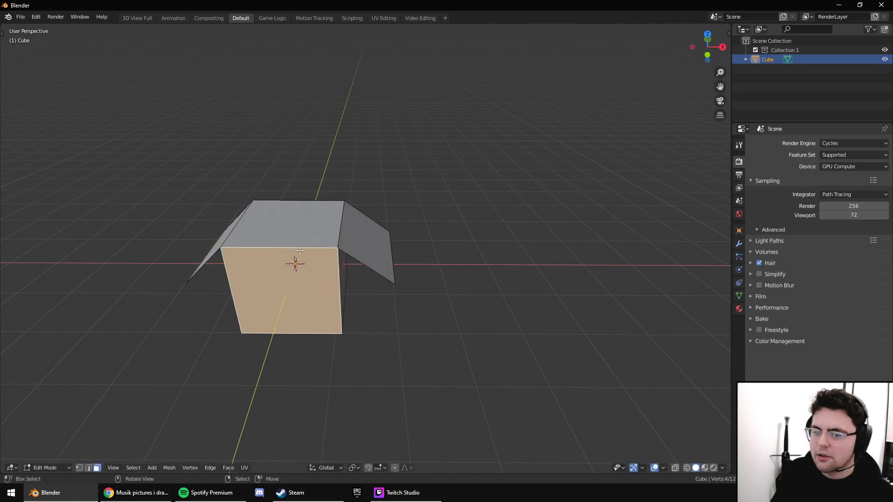
left_click(314, 230)
key("x")
middle_click_drag(314, 230, 351, 296)
left_click(326, 242)
Undo the top face deletion and the flap edits.
key("ctrl+z")
key("ctrl+z")
key("ctrl+z")
key("ctrl+z")
key("ctrl+z")
key("ctrl+z")
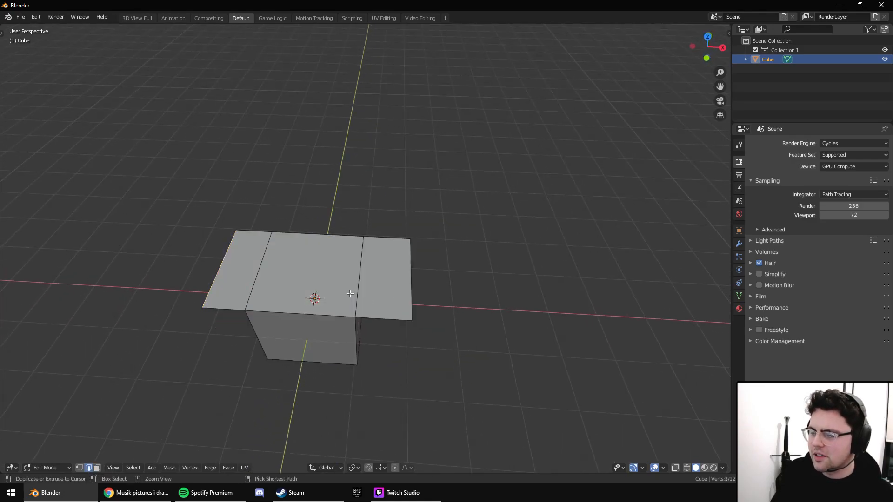
Extrude one upper corner vertex of the cube outward along the X axis in vertex select mode.
middle_click_drag(350, 294, 392, 272)
key("1")
left_click(355, 272)
key("e")
key("x")
left_click(505, 285)
Try extruding the new end vertex upward by about 1, cancel it, and undo the vertex extrusions.
mouse_move(488, 303)
middle_mouse_down()
mouse_move(492, 291)
mouse_move(465, 311)
mouse_move(492, 287)
middle_mouse_up()
scroll(480, 301, "up", 2)
key("e")
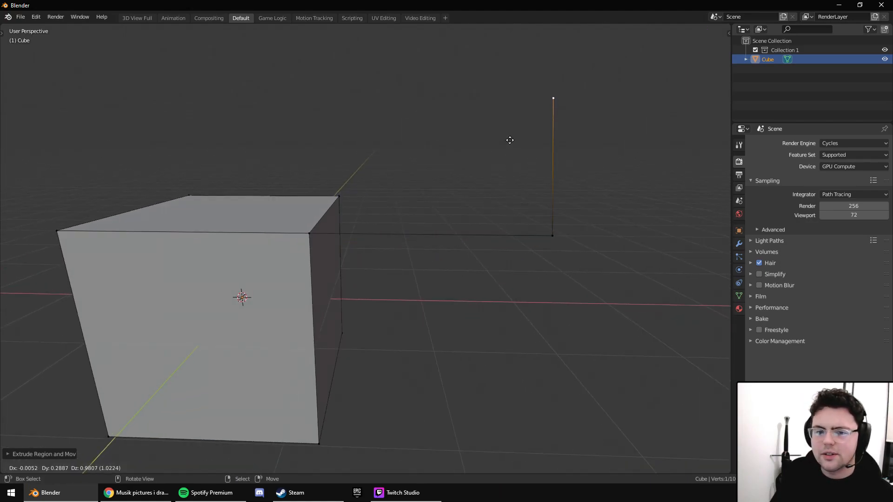
right_click(496, 144)
key("ctrl+z")
key("ctrl+z")
Select the cube's top face in face select mode, and try moving and extruding it, cancelling both.
scroll(385, 241, "down", 3)
middle_click_drag(385, 241, 373, 219)
scroll(367, 243, "down", 2)
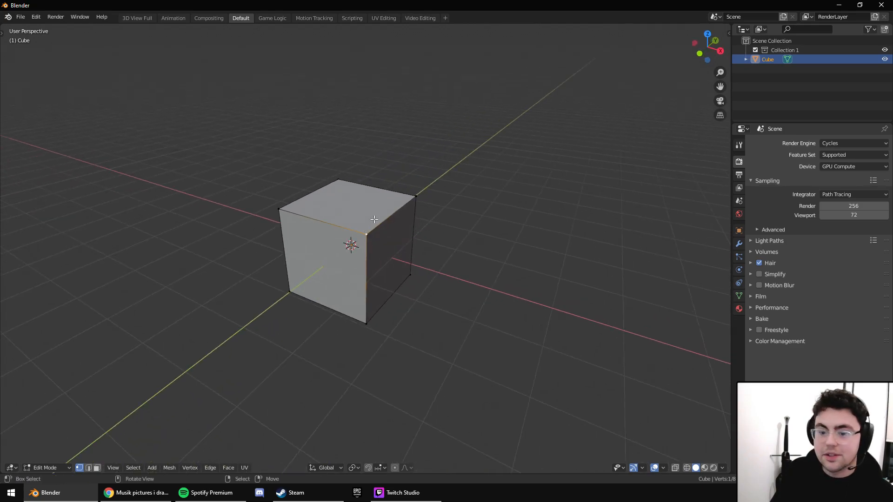
key("3")
left_click(374, 219)
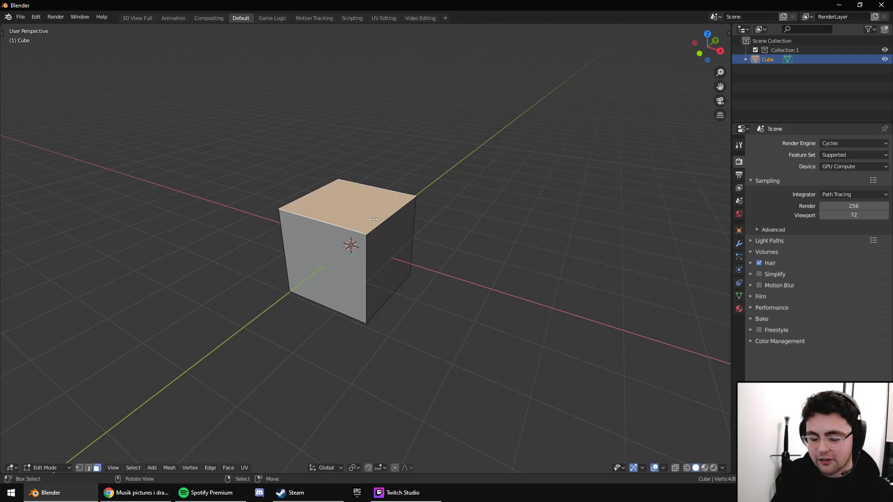
key("g")
right_click(400, 177)
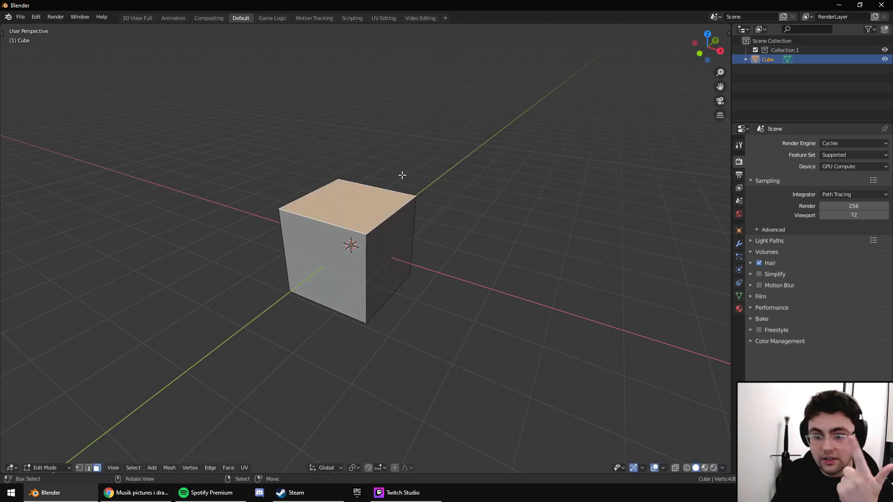
key("e")
right_click(432, 113)
key("ctrl+z")
Try extruding the side face along X by about 3.5 and the front face by about 0.4, and undo the extrusions.
right_click(400, 247)
key("e")
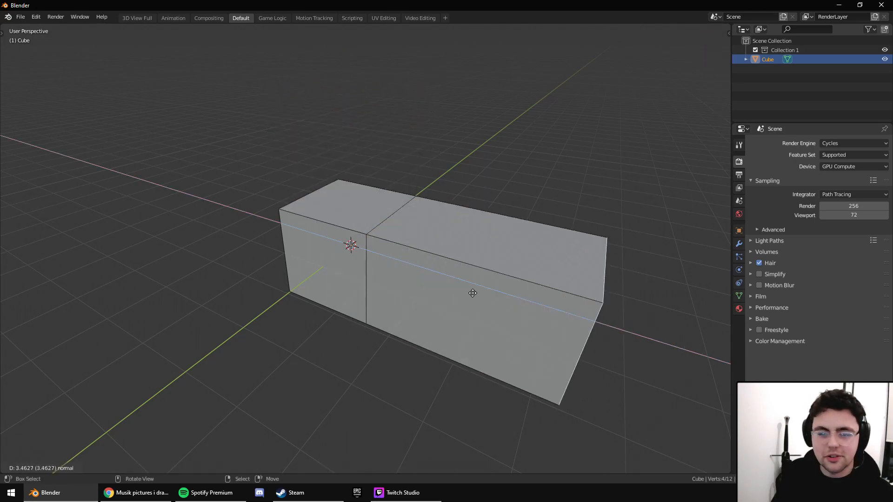
right_click(507, 302)
right_click(351, 244)
key("e")
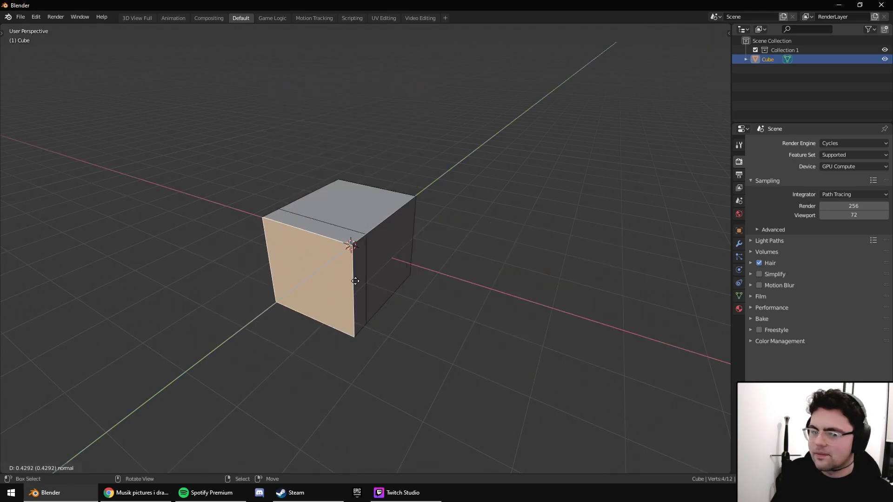
right_click(318, 274)
key("ctrl+z")
Select the whole cube mesh and run Merge by Distance on it.
key("g")
right_click(324, 152)
key("a")
key("g")
right_click(414, 221)
key("F3")
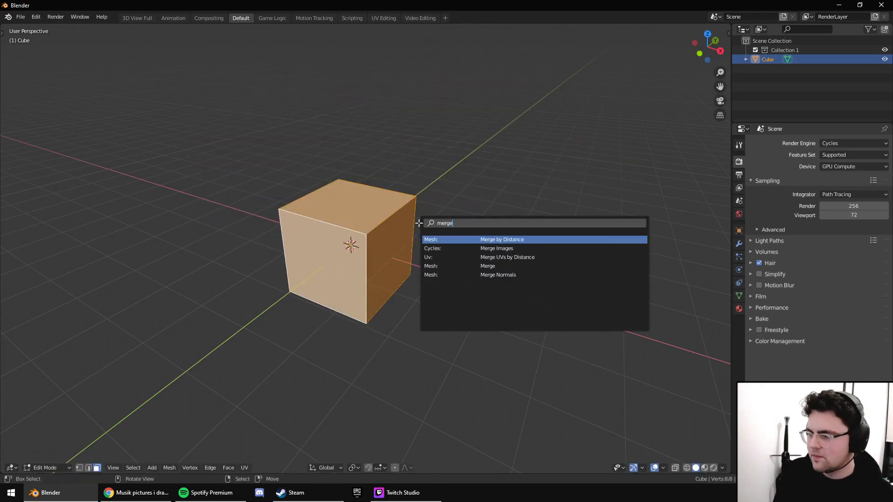
key("Return")
Inset the cube's top face to create a small centred inner face.
right_click(358, 224)
middle_click_drag(358, 223, 366, 222)
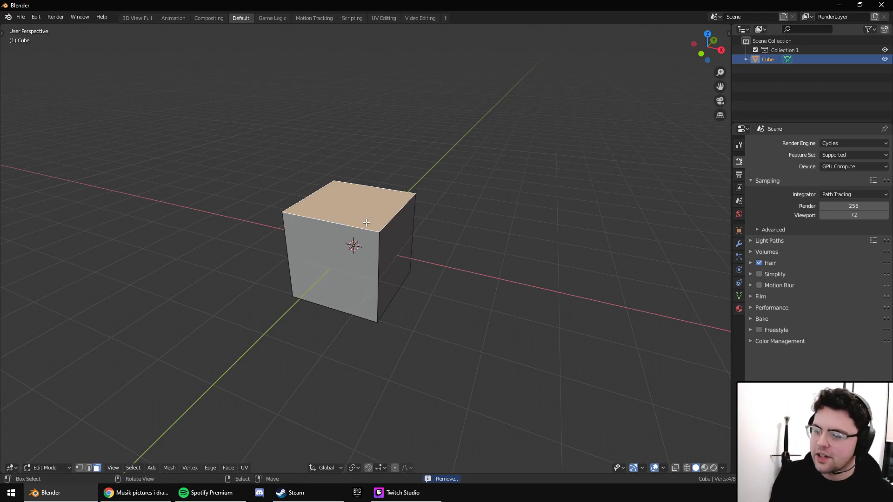
key("i")
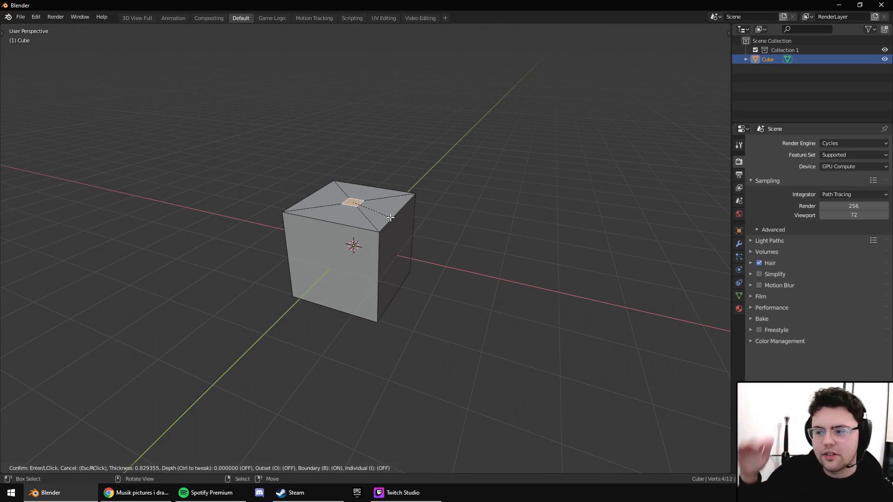
left_click(400, 216)
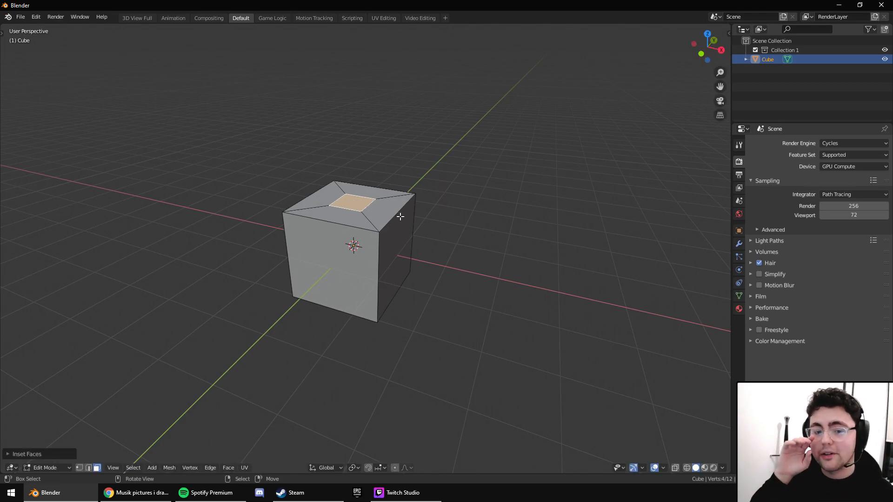
Delete the small inset face in the centre of the cube's top.
scroll(402, 216, "up", 8)
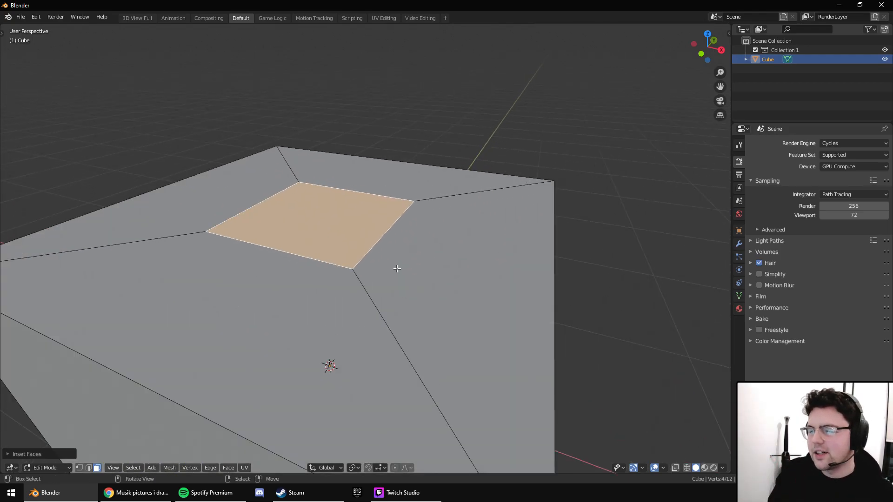
key("x")
left_click(397, 269)
Select two opposite edges of the top hole and scale them along the X axis to narrow it into a slit.
left_click(295, 264)
key("2")
left_click(294, 255)
middle_click_drag(295, 259, 299, 323)
scroll(190, 213, "down", 8)
middle_click_drag(250, 382, 329, 327)
left_click(400, 267, "shift")
middle_click_drag(400, 267, 500, 285)
key("s")
key("x")
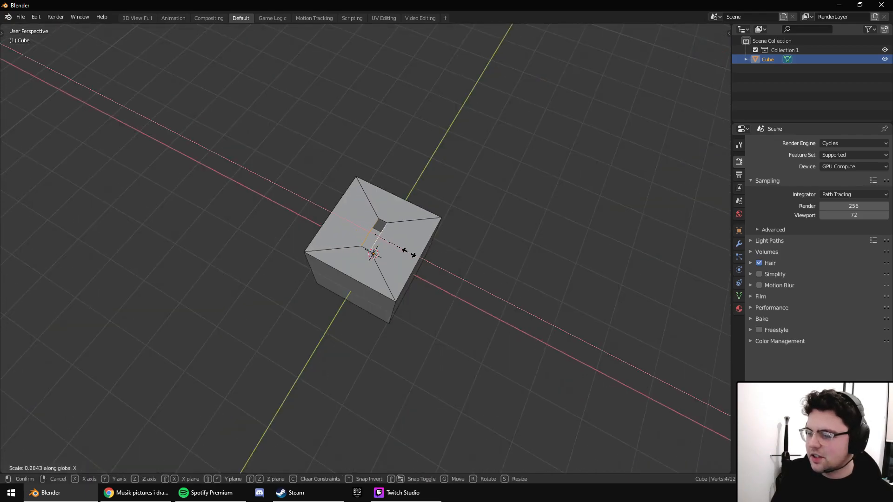
left_click(379, 249)
middle_click_drag(379, 249, 368, 226)
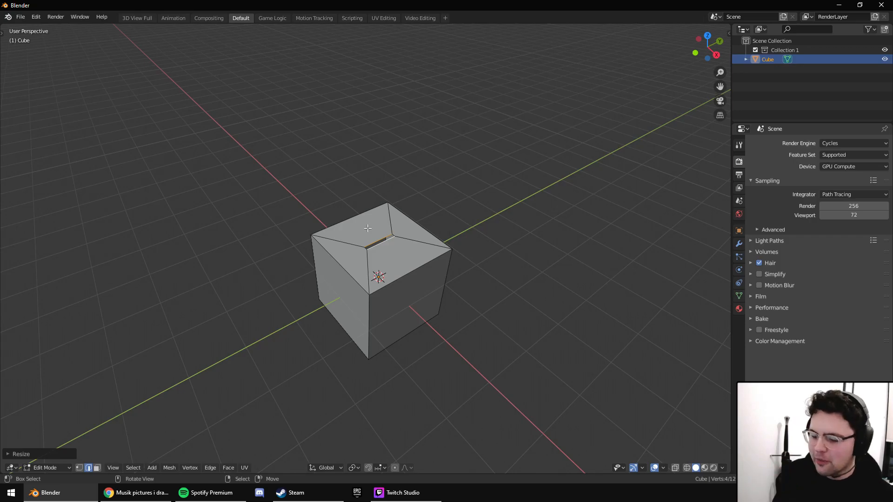
Undo the edge scaling, the inner face deletion and the inset on the cube's top.
key("ctrl+z")
key("ctrl+z")
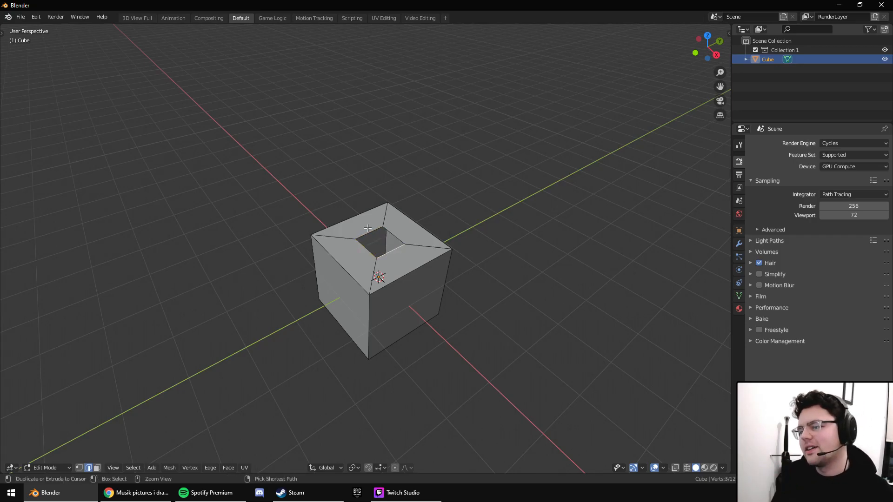
key("ctrl+z")
key("ctrl+z")
key("ctrl+z")
key("ctrl+z")
key("ctrl+z")
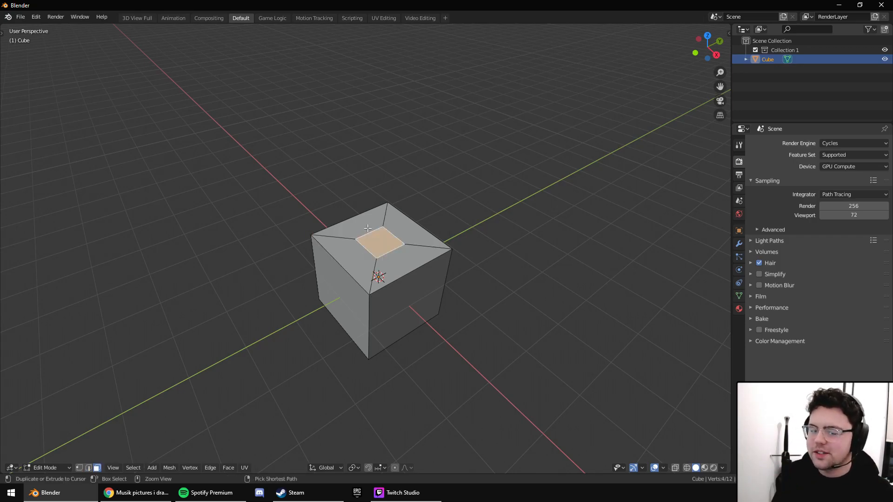
key("ctrl+z")
middle_click_drag(388, 233, 402, 263)
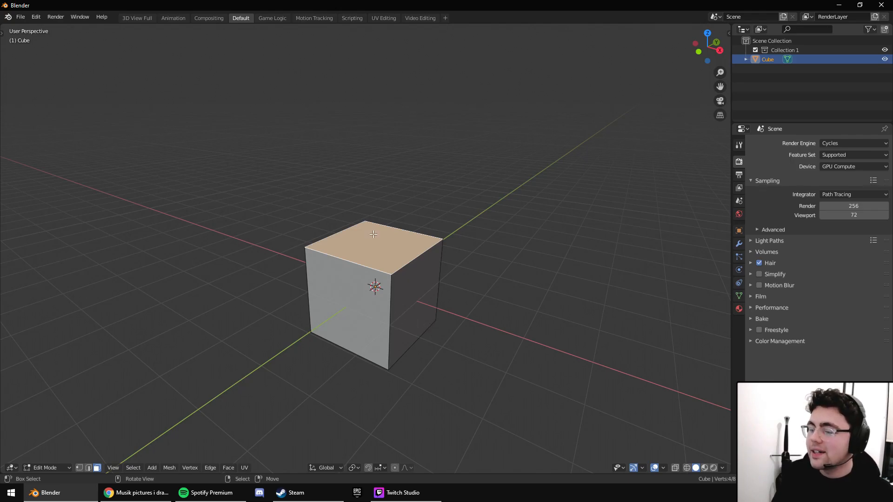
Select the cube's front, top and adjacent side faces together.
left_click(369, 286)
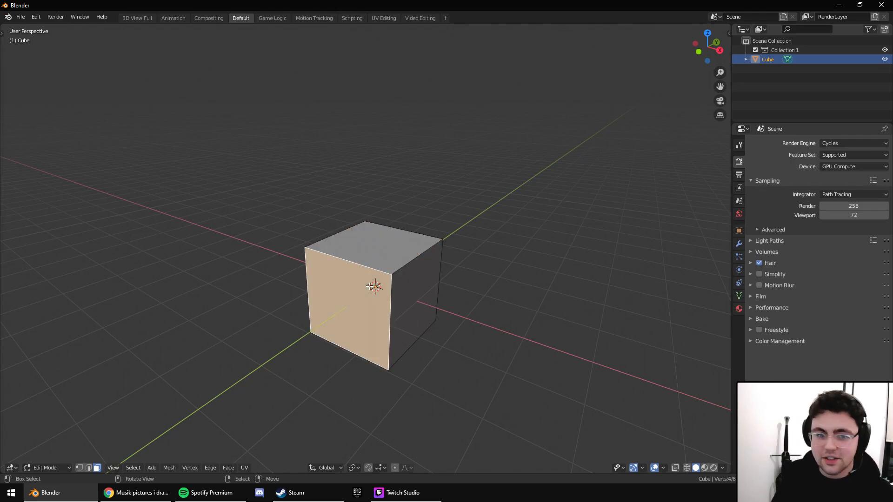
left_click(376, 255, "shift")
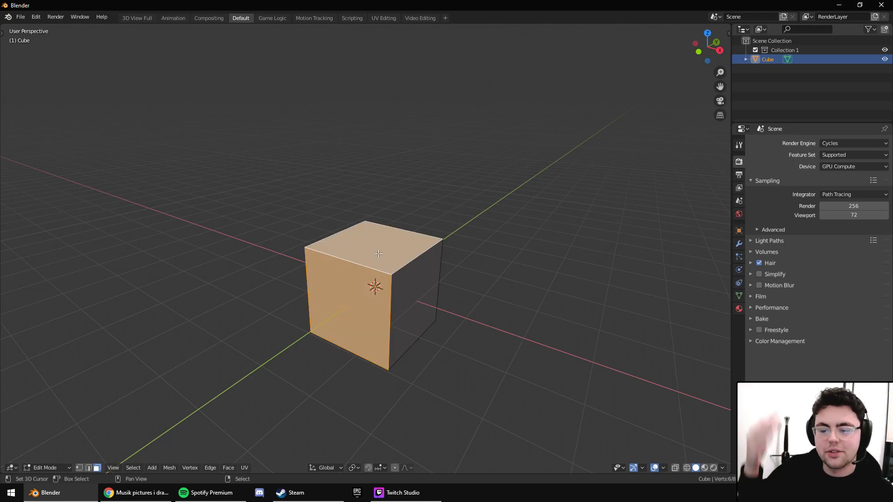
left_click(417, 292, "shift")
Try extruding the three selected faces together outward along their shared normal, and undo the extrusion.
mouse_move(480, 295)
middle_mouse_down()
mouse_move(405, 269)
mouse_move(472, 309)
middle_mouse_up()
key("e")
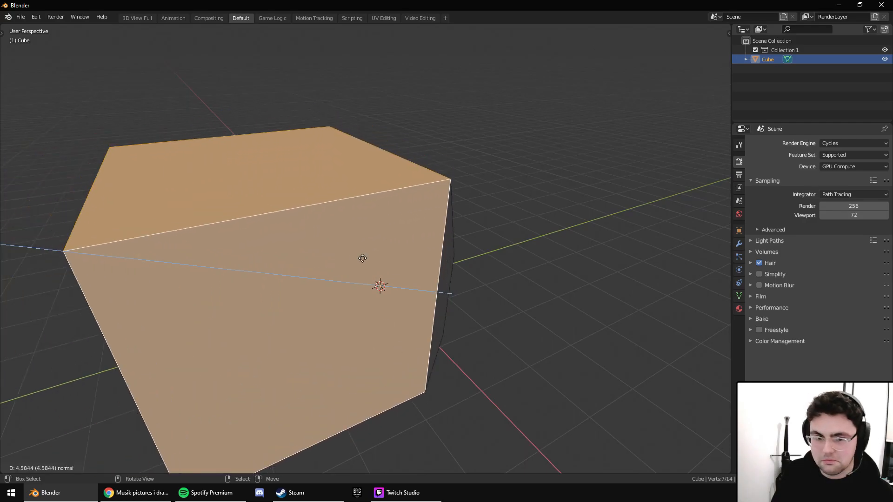
left_click(402, 299)
middle_click_drag(408, 305, 67, 294)
key("ctrl+z")
Try insetting the three selected faces together as one region and deleting the inner faces, and undo both operations.
middle_click_drag(434, 277, 515, 319)
scroll(514, 319, "up", 1)
key("i")
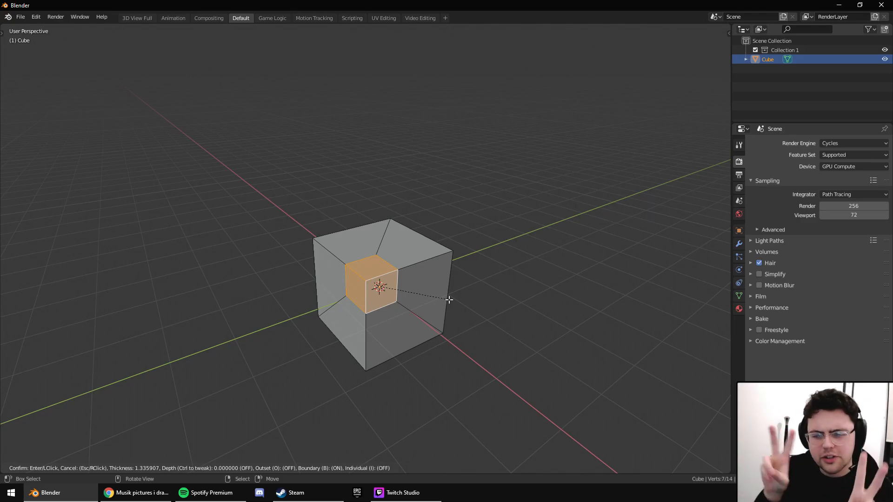
left_click(459, 302)
middle_click_drag(458, 303, 472, 288)
key("x")
left_click(491, 301)
key("ctrl+z")
key("ctrl+z")
Try insetting the three selected faces again with the Individual option enabled, cancel it and undo back to the plain cube.
key("i")
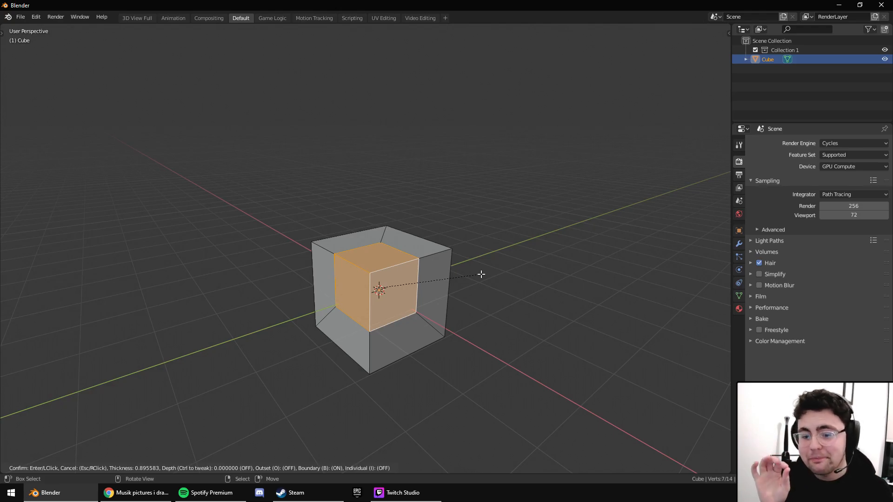
key("i")
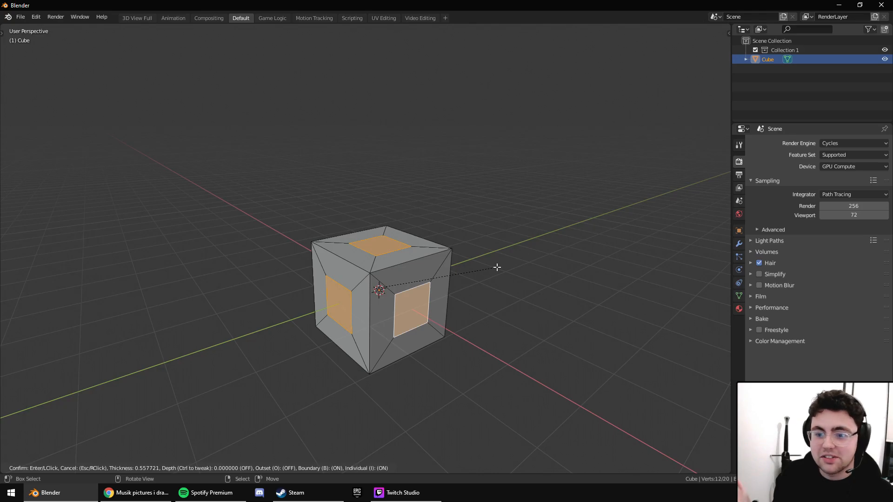
right_click(497, 268)
key("ctrl+z")
key("ctrl+z")
key("ctrl+z")
middle_click_drag(511, 270, 494, 257)
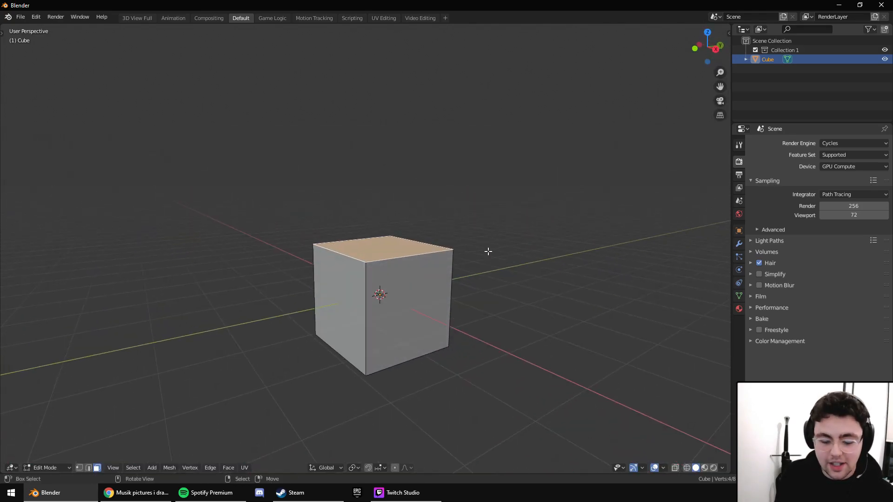
Select all of the cube's faces and inset them individually, leaving a narrow border around each face.
key("a")
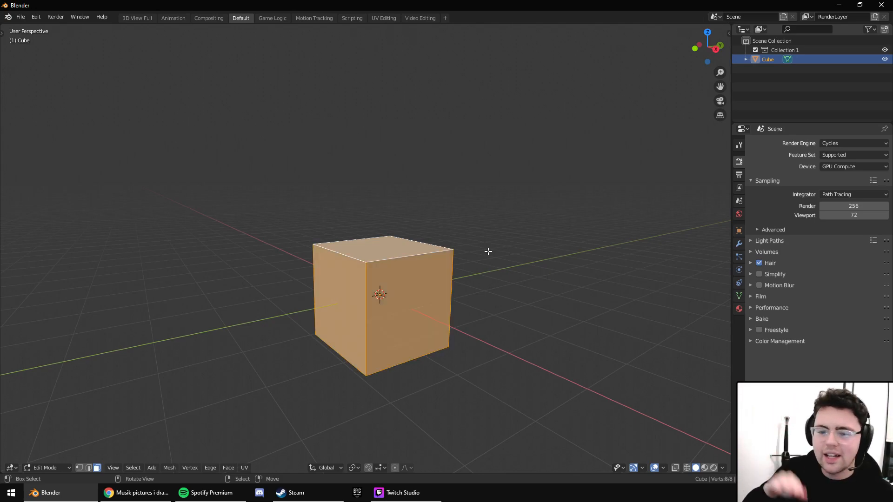
middle_click_drag(518, 242, 514, 262)
key("i")
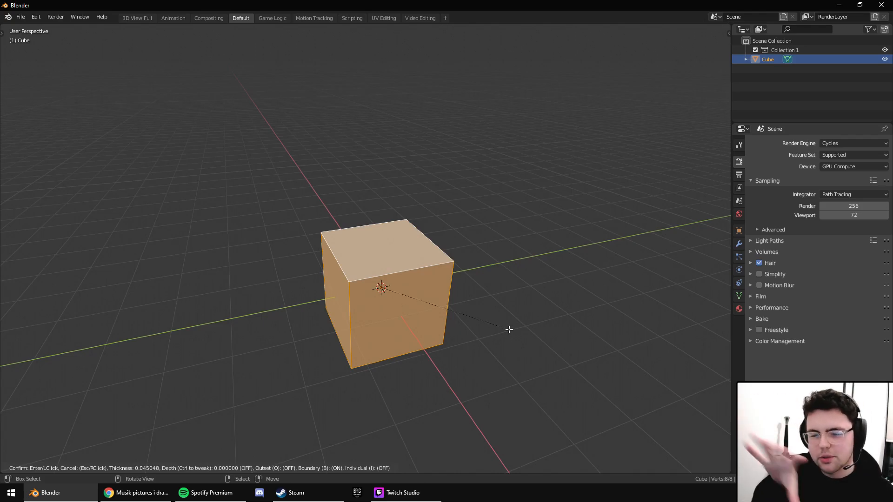
key("i")
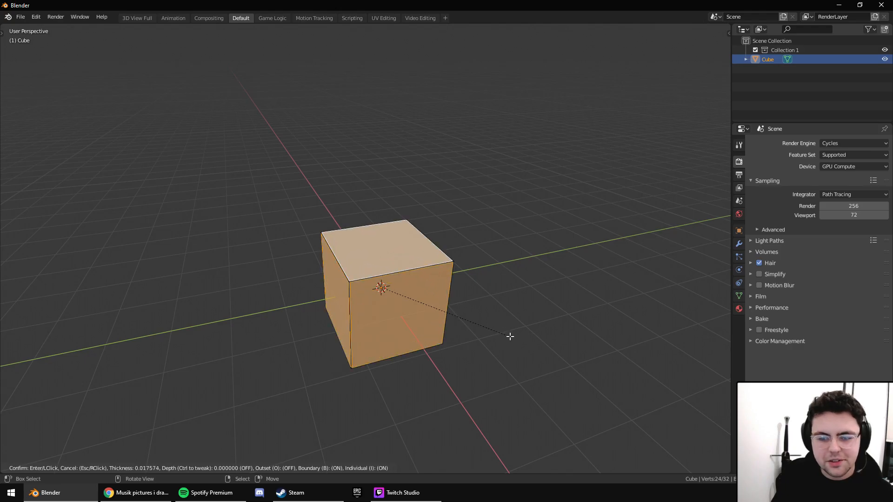
left_click(499, 332)
mouse_move(498, 332)
middle_mouse_down()
mouse_move(418, 239)
mouse_move(398, 256)
mouse_move(396, 263)
mouse_move(468, 322)
mouse_move(493, 323)
middle_mouse_up()
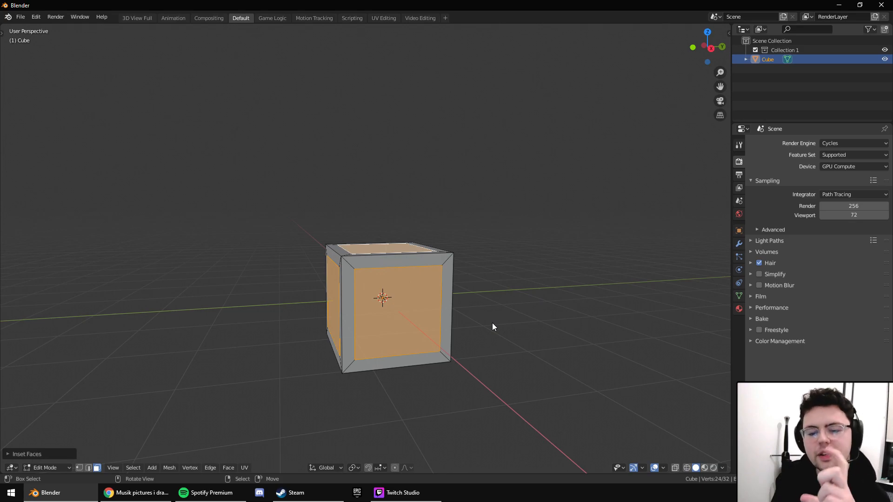
Try deleting the inner faces to form an open cube frame, and undo back to the plain cube.
key("x")
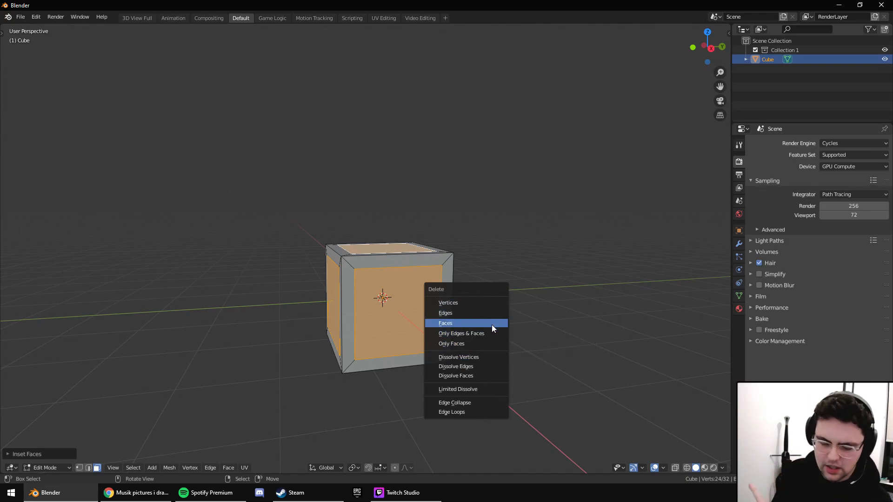
left_click(492, 325)
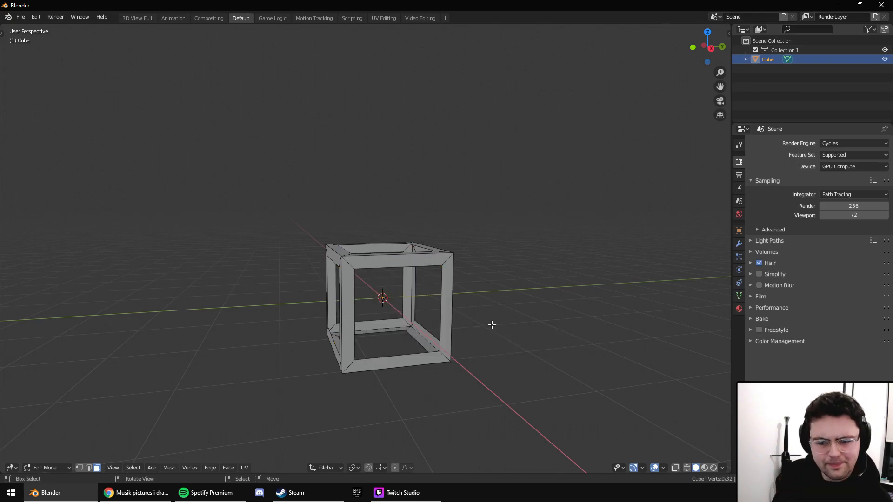
middle_click_drag(492, 324, 480, 289)
scroll(461, 330, "up", 3)
scroll(473, 280, "down", 3)
key("ctrl+z")
scroll(466, 286, "down", 3)
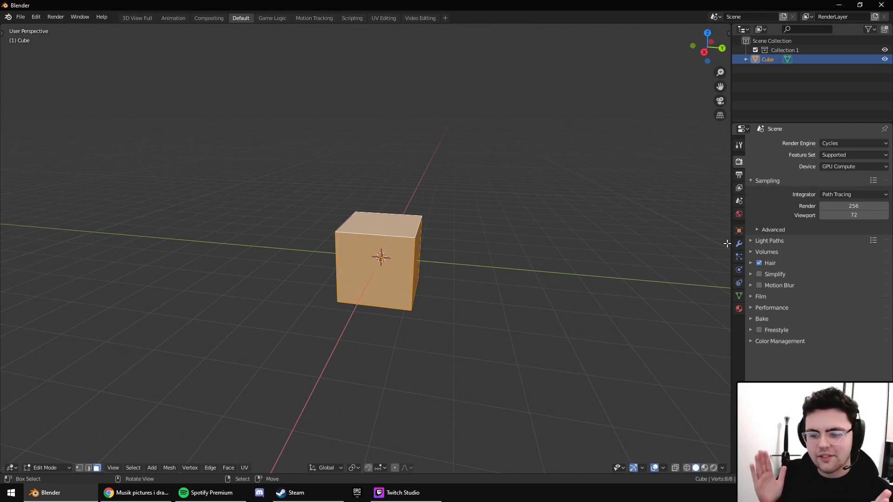
middle_click_drag(307, 253, 415, 308)
scroll(416, 309, "down", 15)
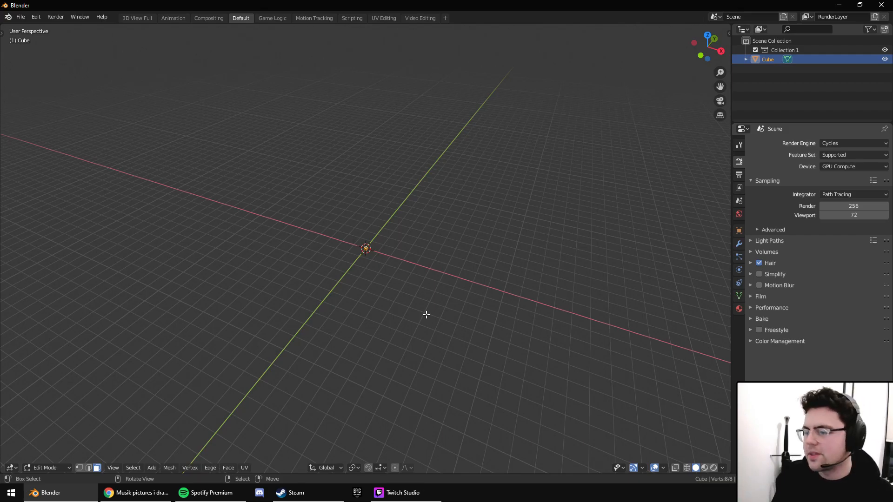
scroll(399, 323, "up", 12)
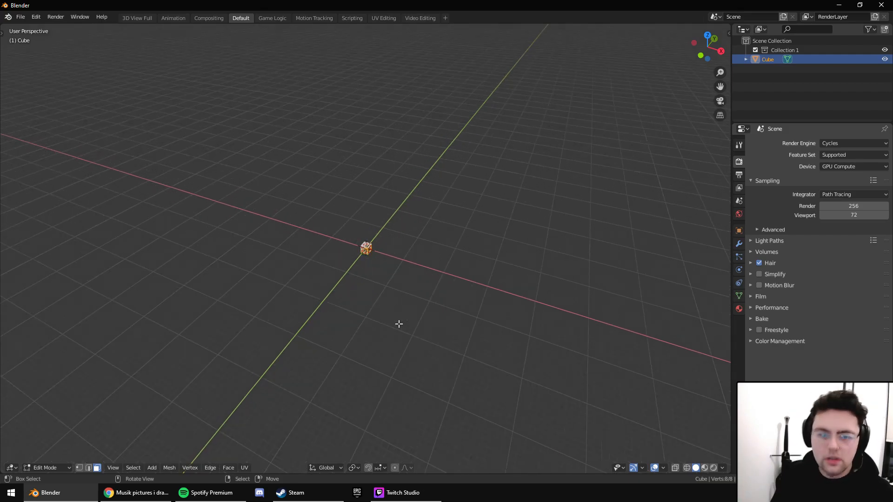
scroll(446, 322, "down", 15)
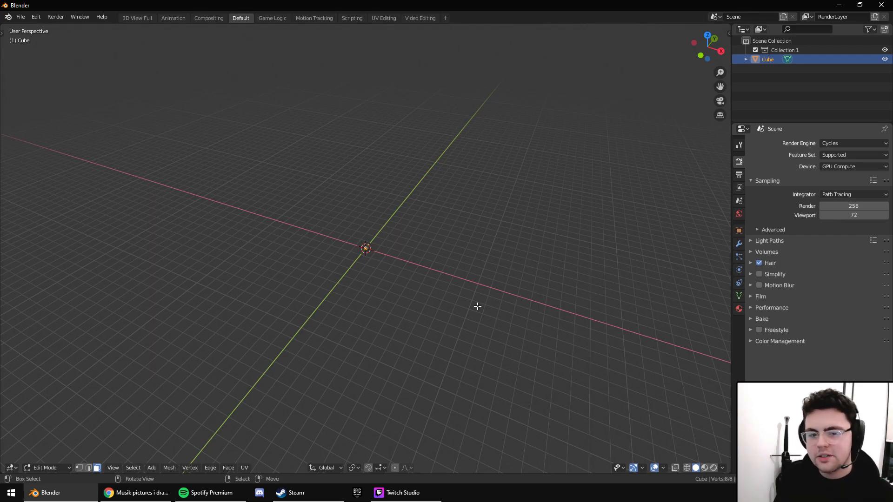
scroll(477, 306, "up", 15)
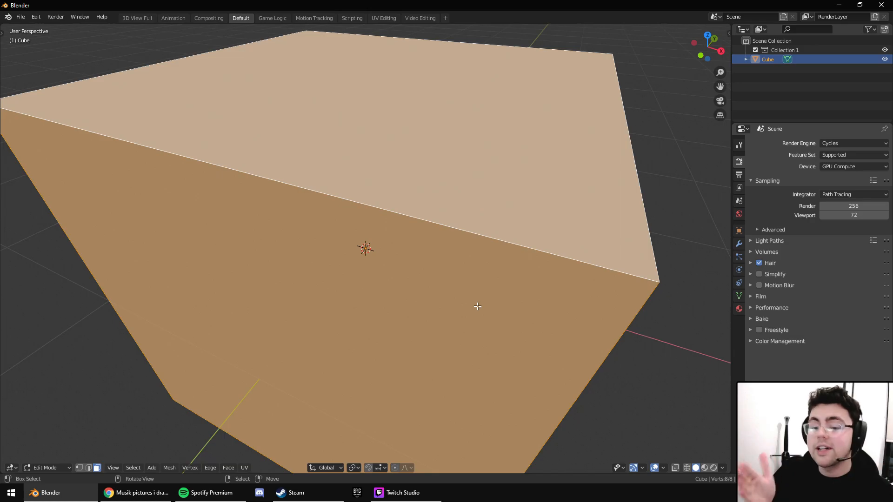
scroll(477, 306, "down", 12)
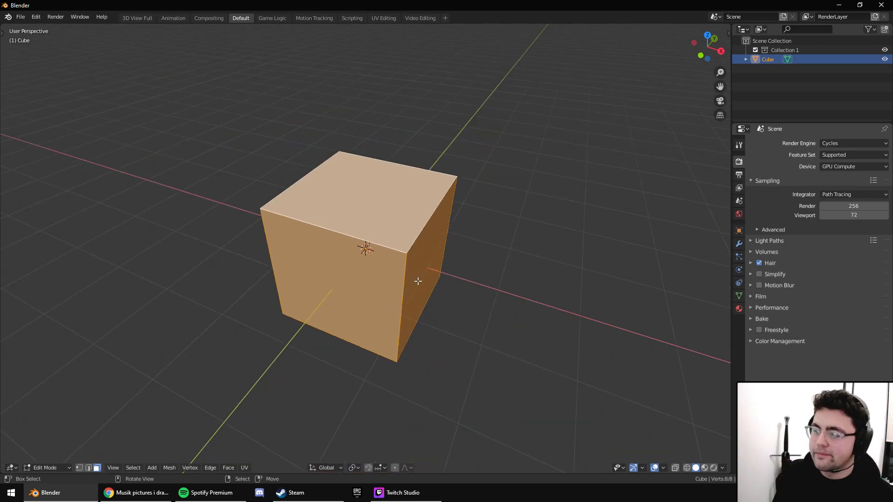
Switch to Object Mode, deselect the cube and move the view away until the cube is out of sight.
key("Tab")
left_click(551, 230)
scroll(588, 242, "down", 10)
middle_click_drag(588, 241, 445, 218, "shift")
scroll(340, 185, "down", 8)
scroll(341, 185, "up", 8)
middle_click_drag(340, 185, 282, 194)
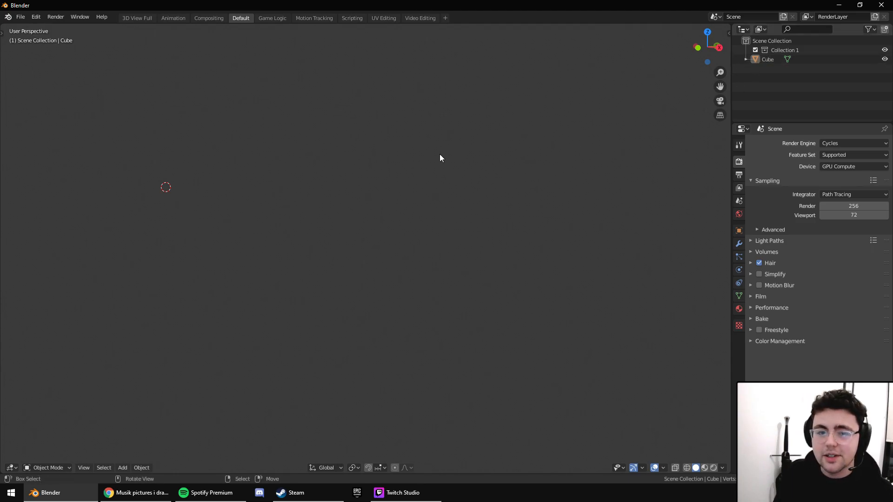
Select the Cube object by its name in the scene collection and frame the view on it.
left_click(763, 62)
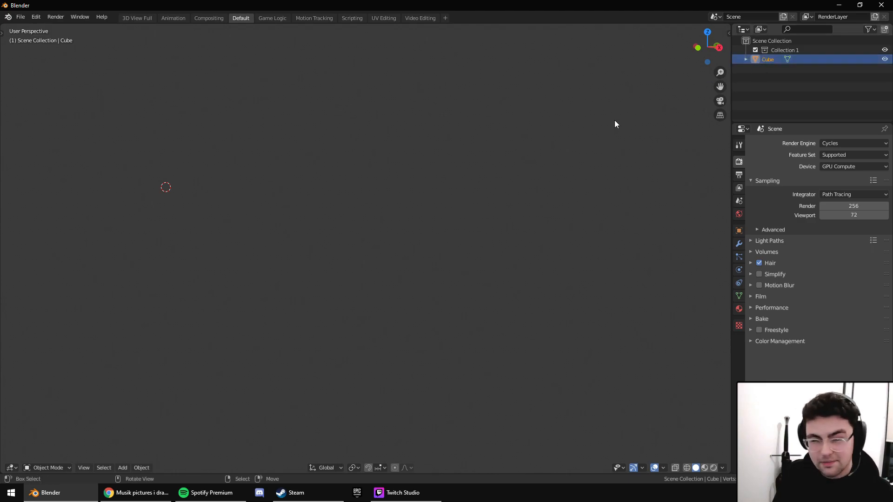
key("KP_Decimal")
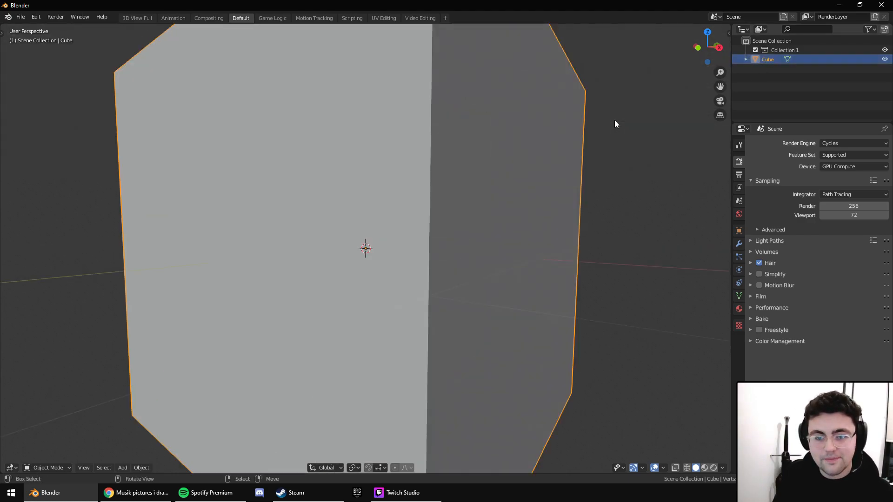
scroll(637, 160, "down", 6)
middle_click_drag(624, 194, 456, 249)
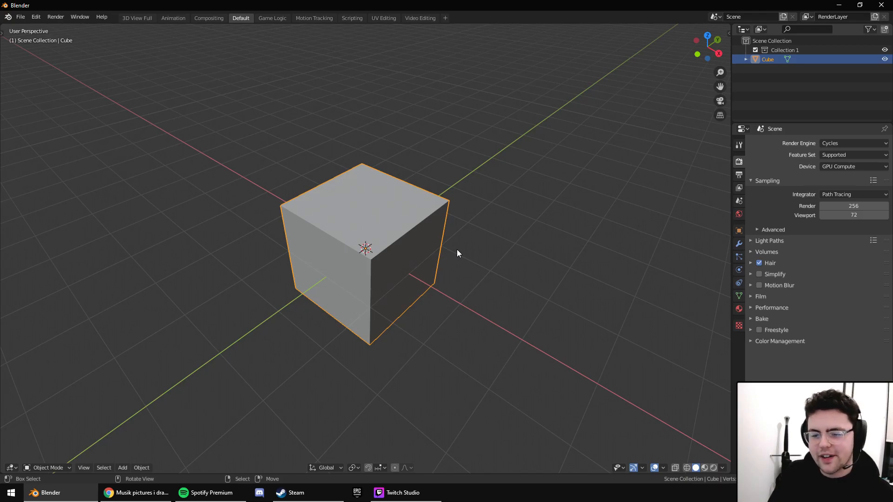
Show the tool list, enter Edit Mode and select only the cube's top face in face selection mode.
key("Tab")
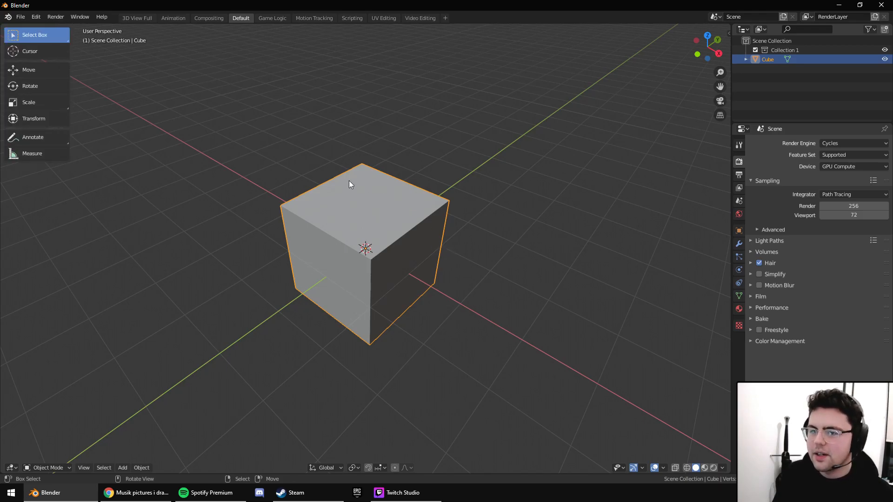
key("alt+a")
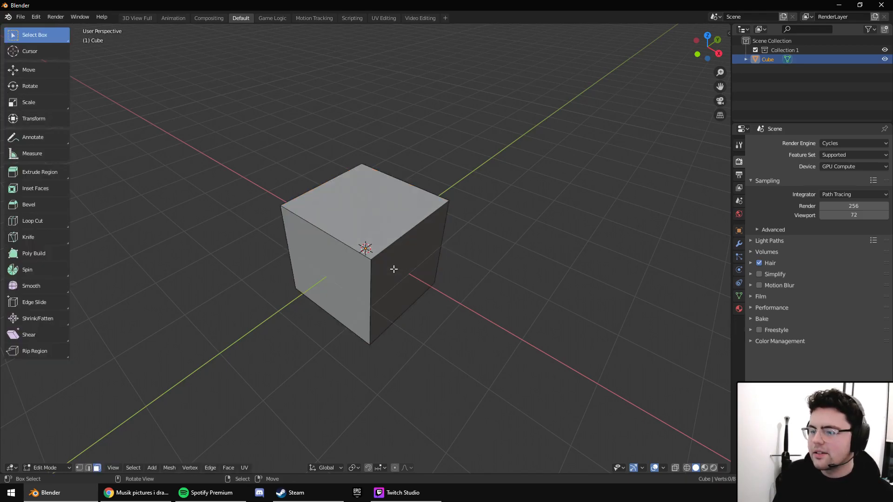
key("a")
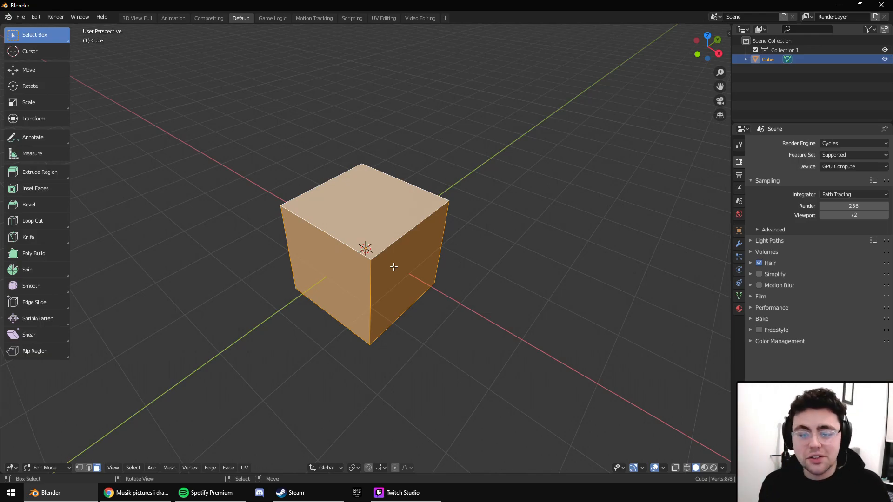
key("alt+a")
key("2")
right_click(381, 174)
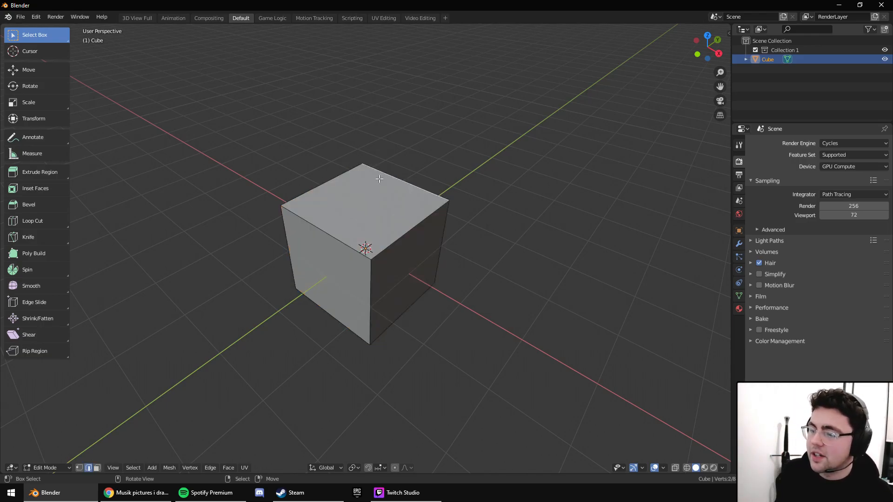
key("3")
right_click(324, 200)
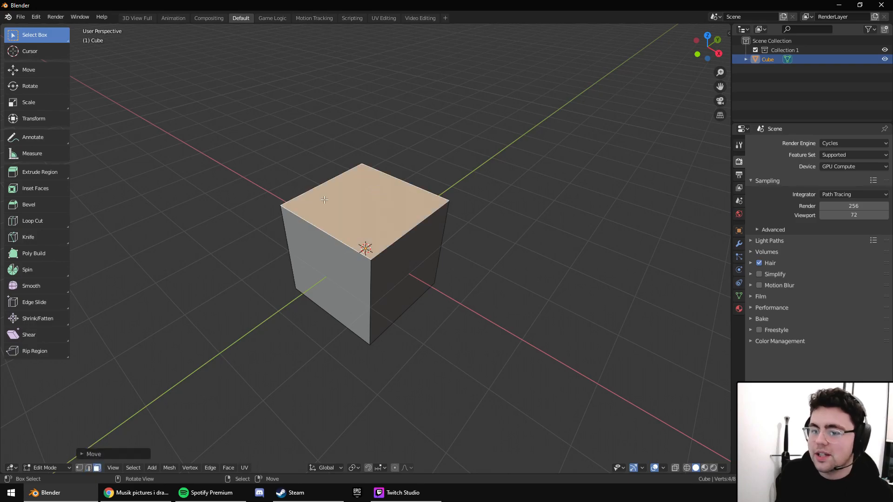
Try extruding the top face upward with the Extrude Region tool, and undo the extrusion.
left_click(52, 174)
middle_click_drag(382, 169, 403, 207)
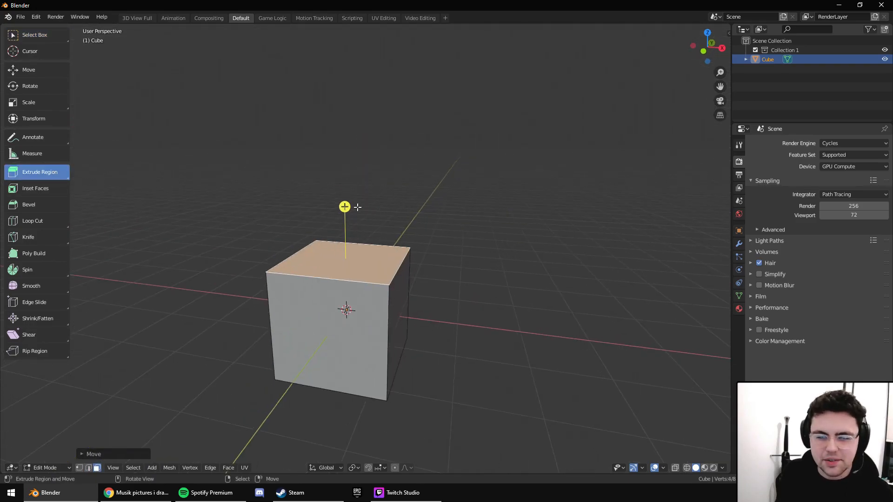
left_click_drag(357, 202, 360, 80)
key("ctrl+z")
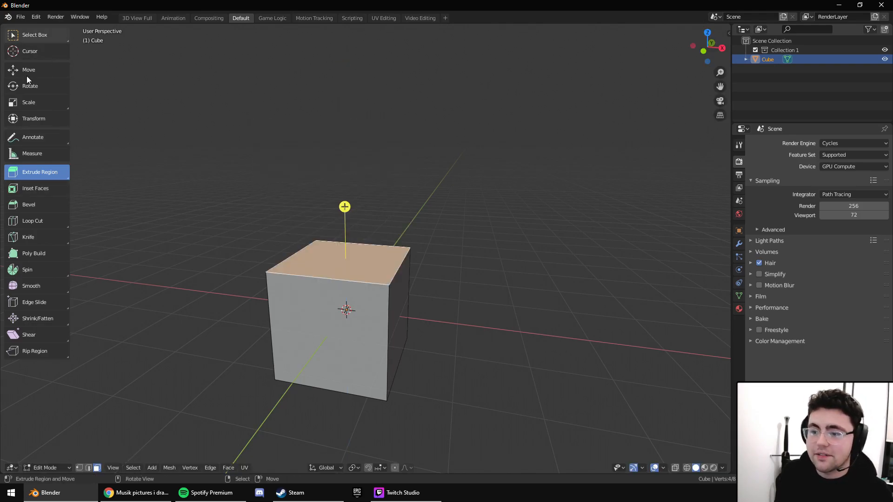
Switch between Object Mode and Edit Mode to compare the tools each one offers.
key("Tab")
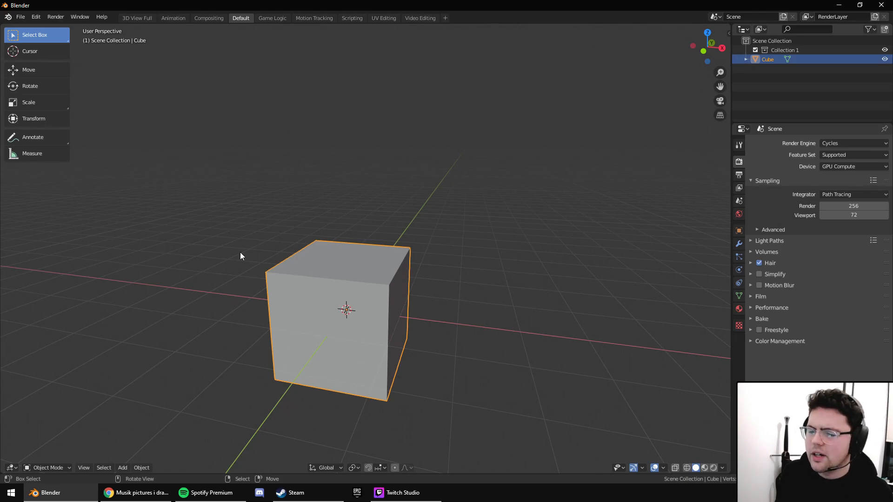
key("Tab")
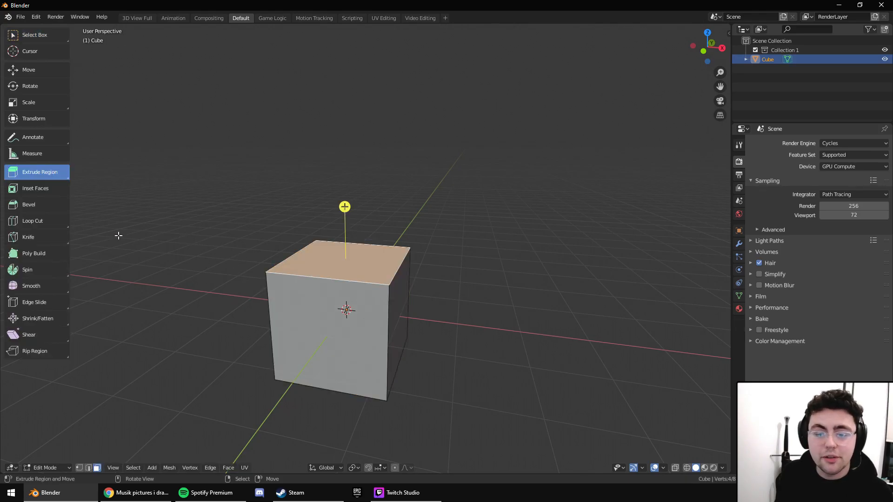
key("Tab")
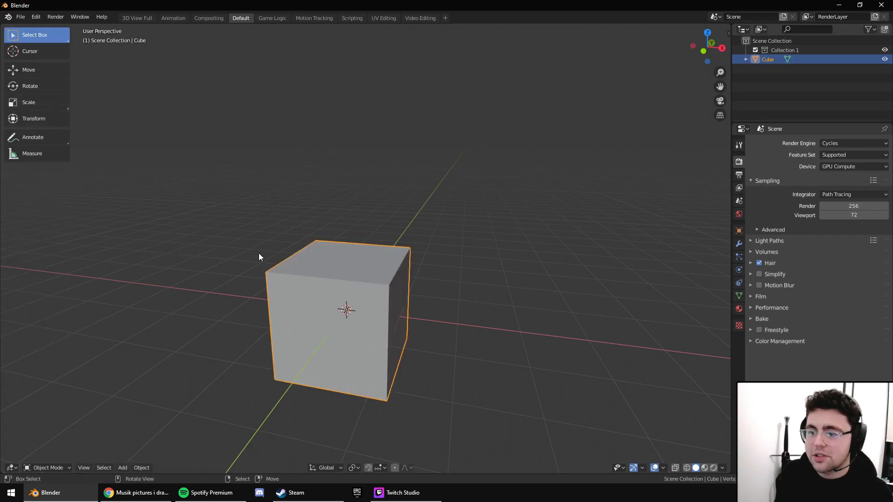
Try the Rotate tool on the whole cube, cancel the rotation and activate the Transform tool.
left_click(35, 85)
left_click_drag(362, 292, 296, 226)
key("Escape")
left_click(37, 118)
key("Escape")
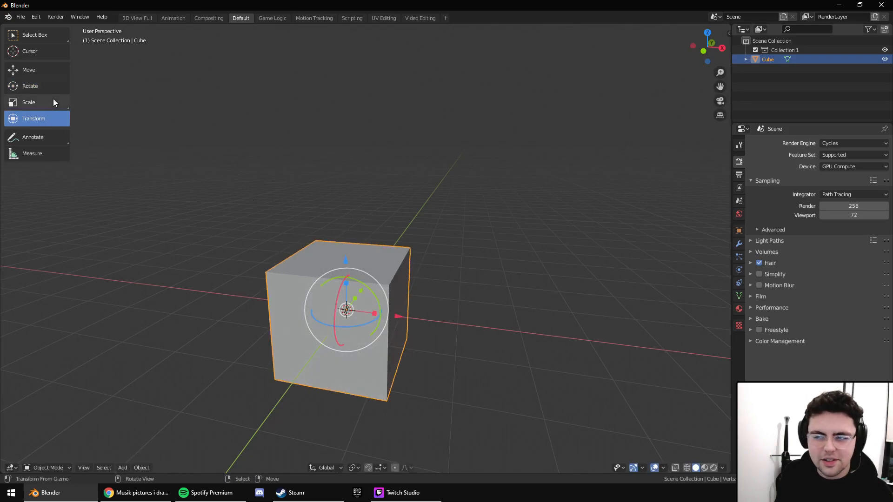
Enter Edit Mode with the cube's top face selected and activate the Bevel tool.
key("Tab")
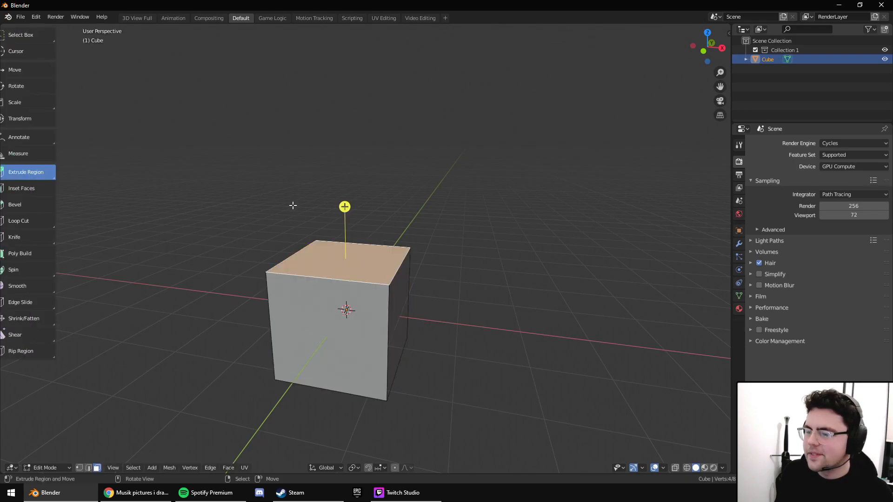
key("a")
left_click(301, 300)
left_click(323, 269)
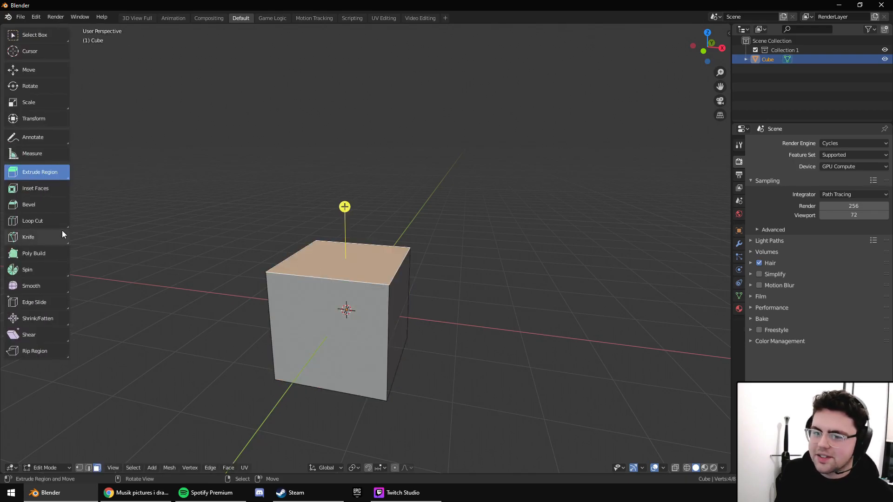
left_click(42, 205)
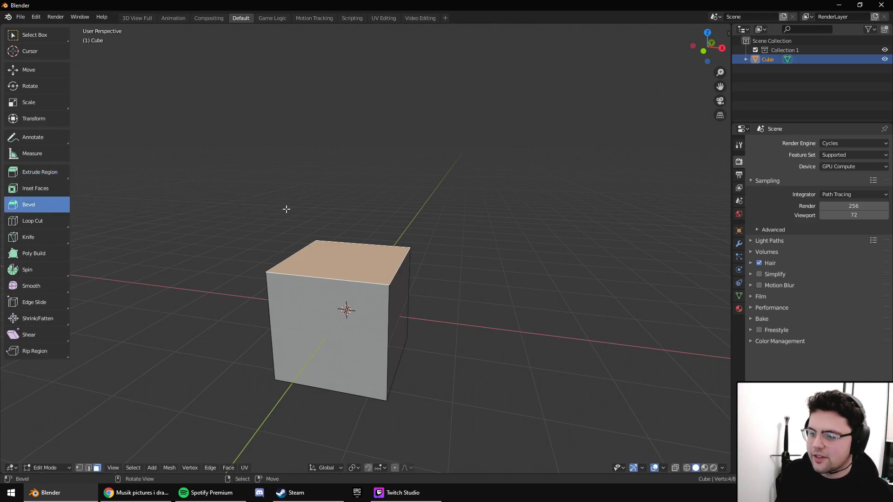
Try bevelling the top face's edges, raising the segments to 11 and reducing them to 1 before confirming.
left_click_drag(389, 205, 397, 185)
scroll(397, 184, "up", 1)
scroll(396, 185, "down", 1)
scroll(397, 185, "up", 2)
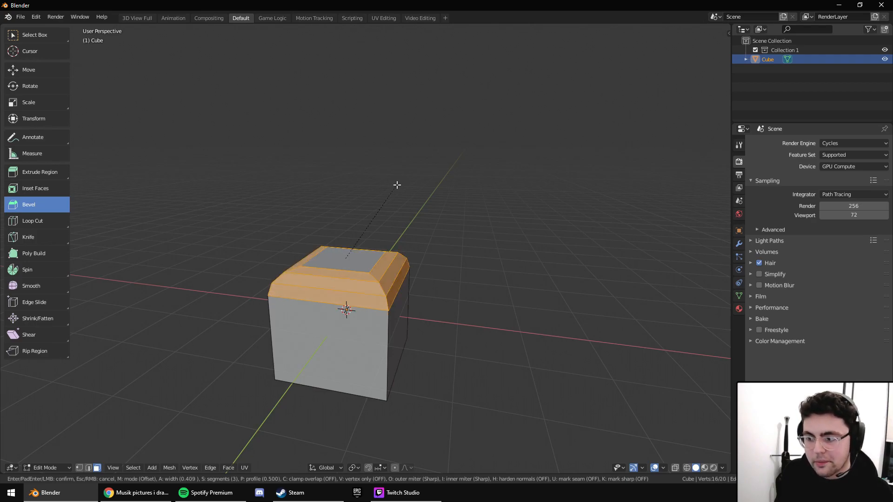
scroll(397, 184, "up", 5)
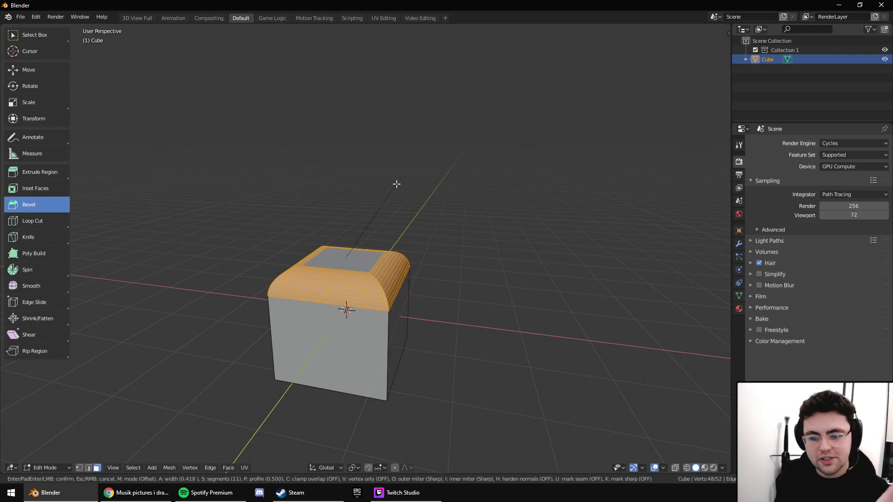
scroll(396, 185, "down", 7)
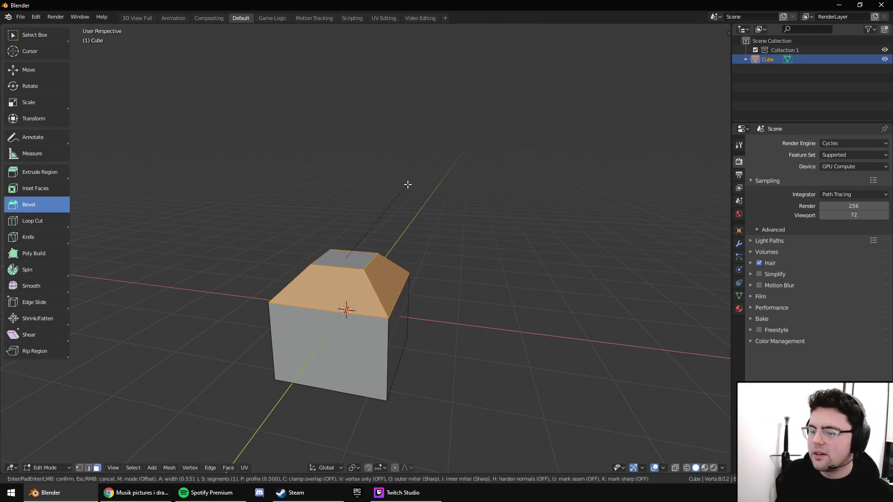
left_click(408, 185)
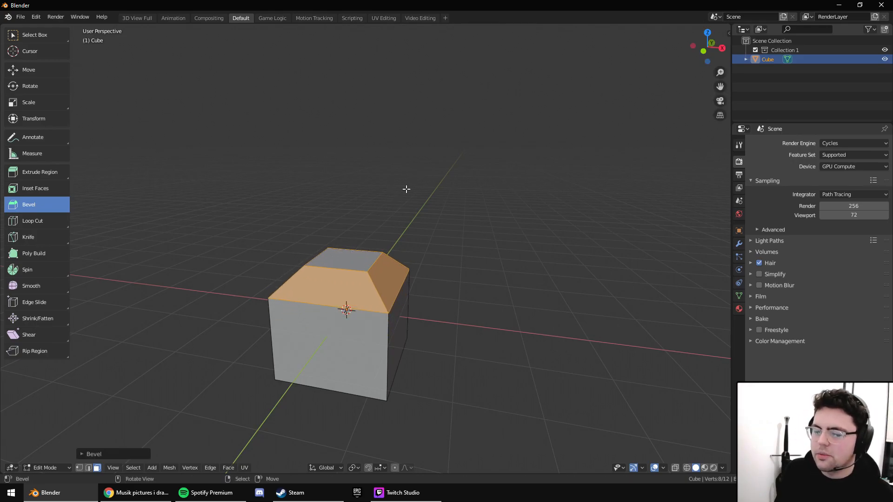
Try the bevel's operation settings by raising the segments to 6 and returning them to 1, and undo the bevel.
left_click(83, 454)
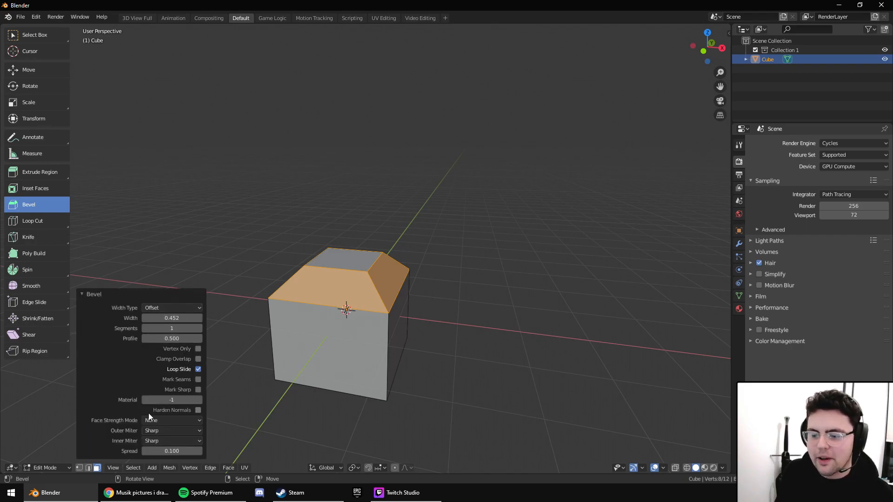
left_click(169, 328)
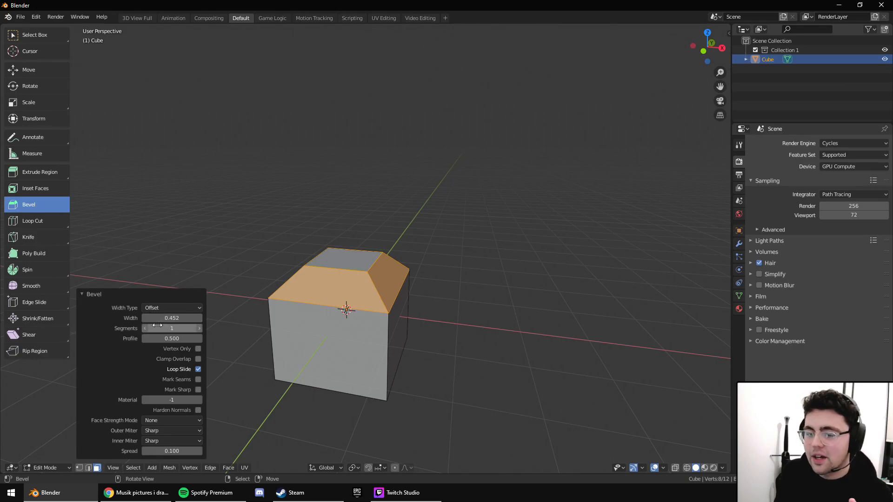
type("2")
key("Return")
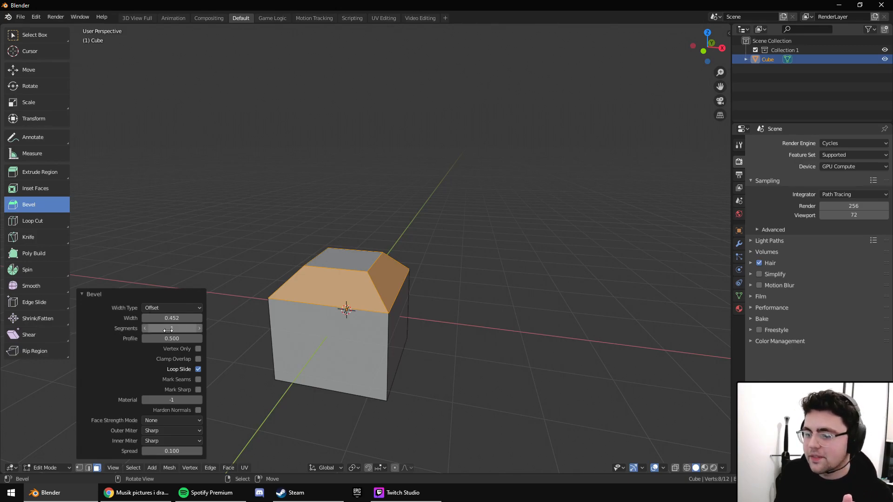
left_click(198, 327)
left_click(198, 327)
left_click(198, 328)
left_click(198, 328)
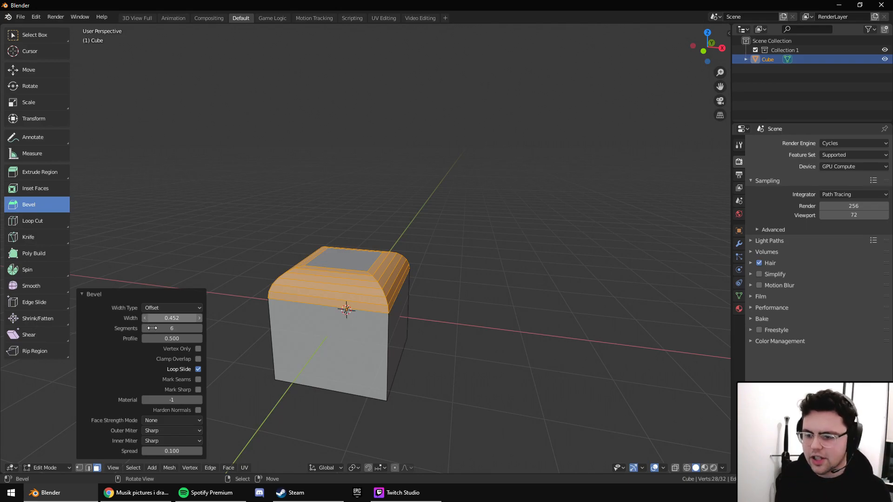
left_click_drag(149, 332, 144, 327)
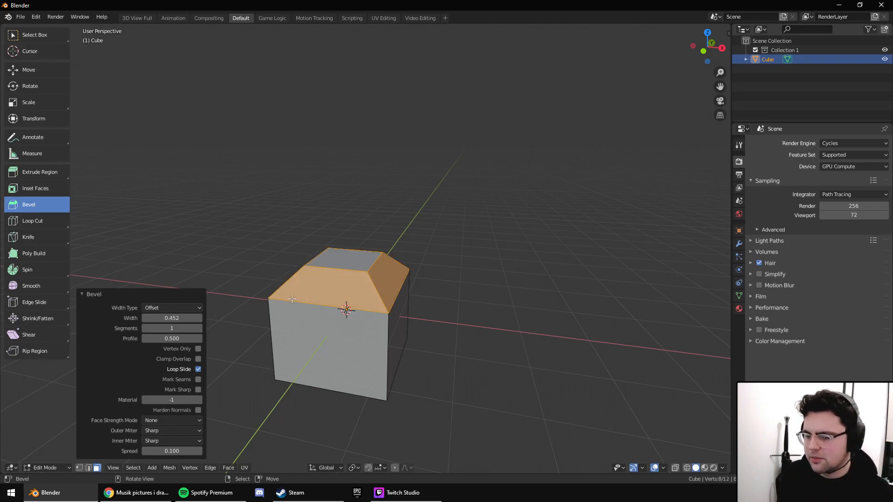
key("ctrl+z")
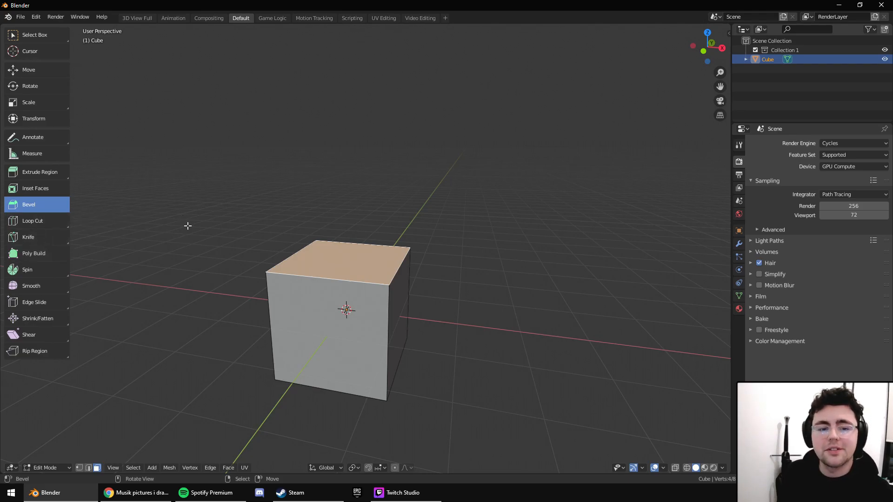
Select the whole cube and try a loop cut, previewing four cuts before placing one centred vertical cut without sliding it.
middle_click_drag(279, 305, 394, 310)
key("a")
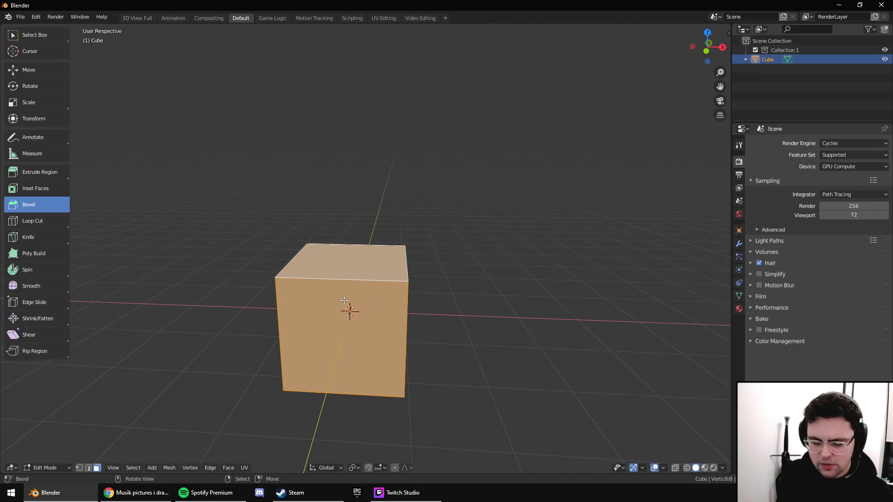
key("ctrl+r")
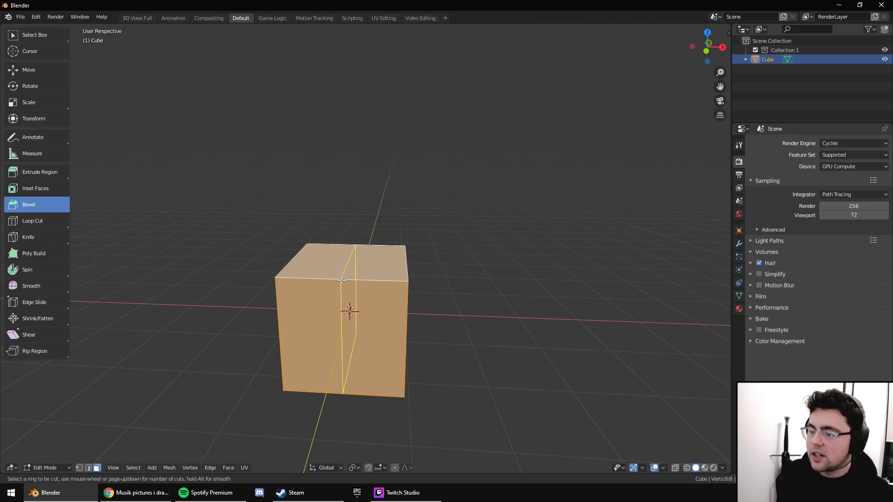
scroll(342, 280, "up", 3)
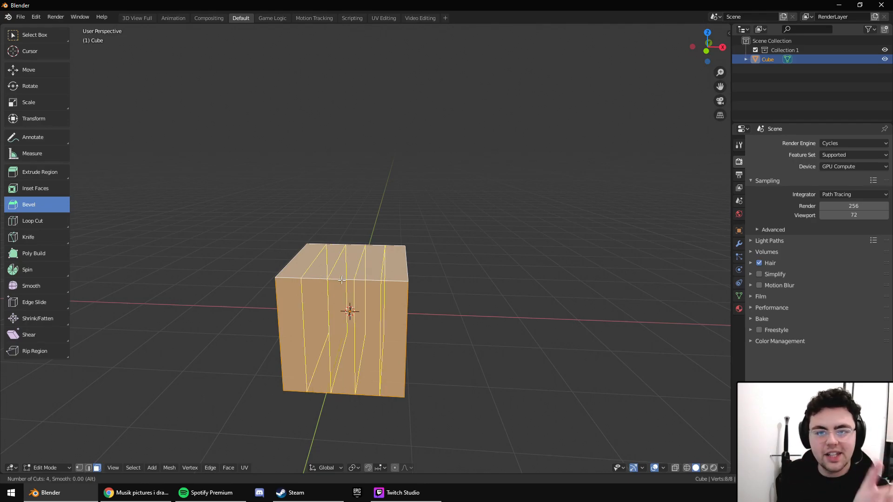
scroll(342, 280, "down", 3)
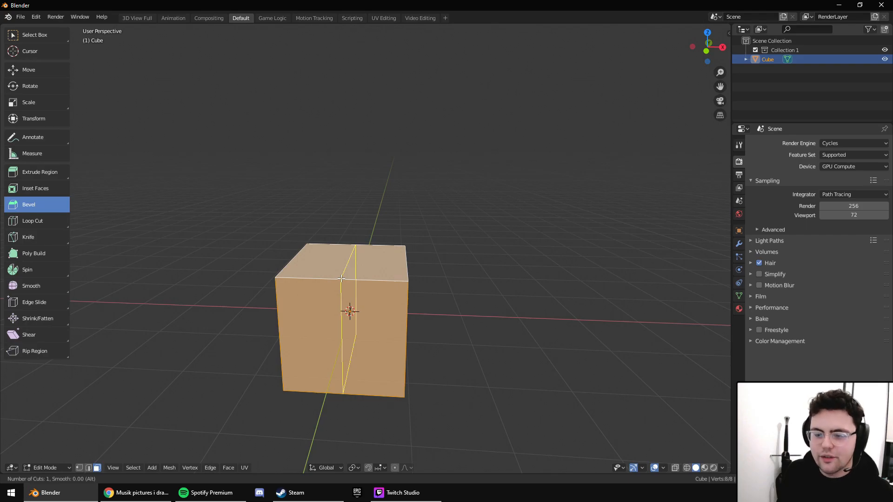
left_click(341, 278)
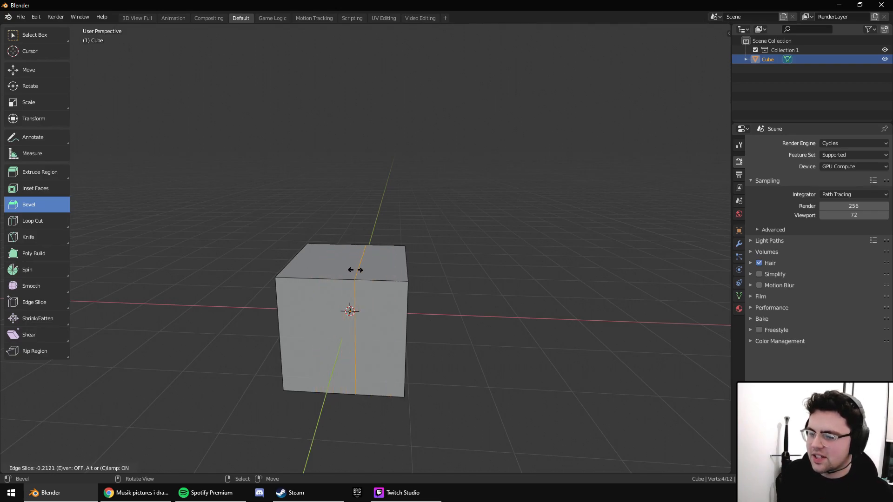
right_click(331, 265)
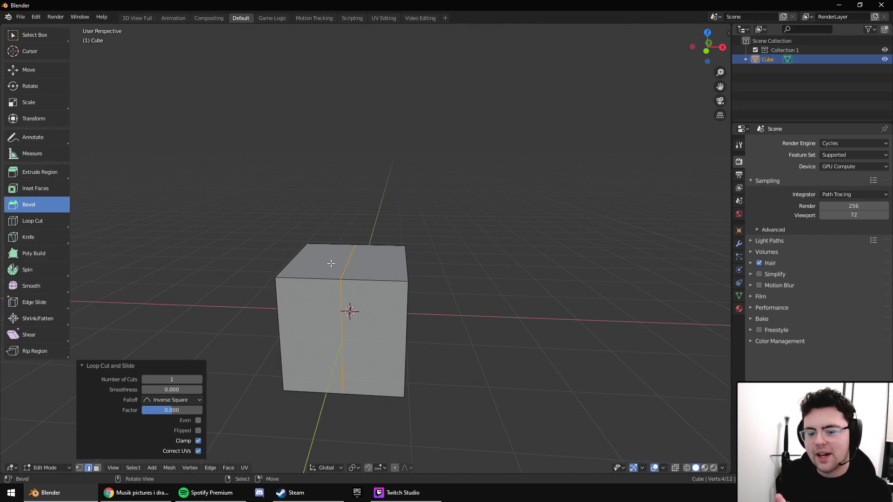
Try adding another centred vertical loop cut to each half of the cube.
middle_click_drag(399, 302, 374, 284)
key("ctrl+r")
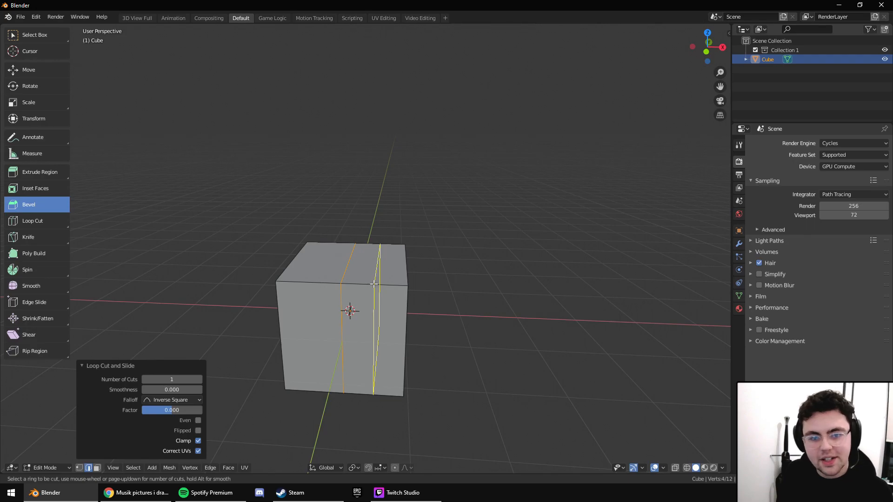
left_click(374, 283)
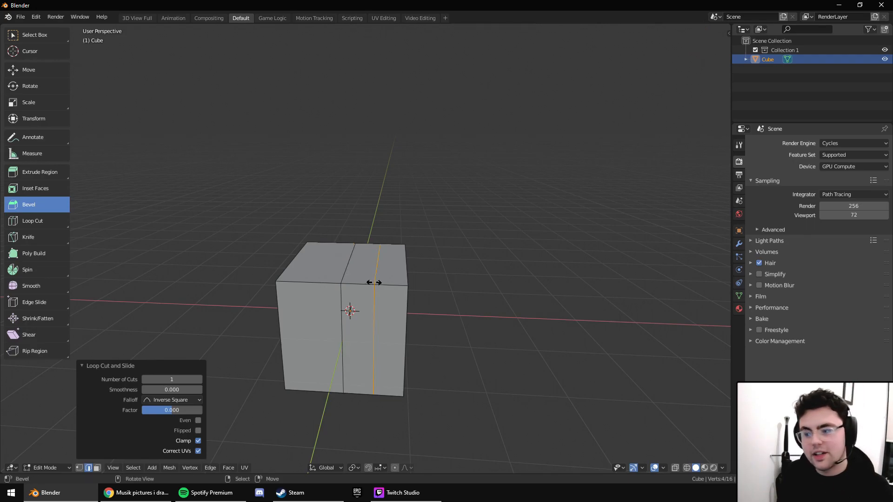
right_click(339, 282)
key("ctrl+r")
left_click(330, 284)
right_click(329, 284)
Select all faces in face selection mode, try a loop cut with several cuts, and undo the loop cuts.
middle_click_drag(329, 284, 391, 298)
key("3")
key("a")
key("ctrl+r")
scroll(355, 270, "up", 1)
scroll(354, 270, "up", 1)
left_click(355, 270)
right_click(355, 270)
key("ctrl+z")
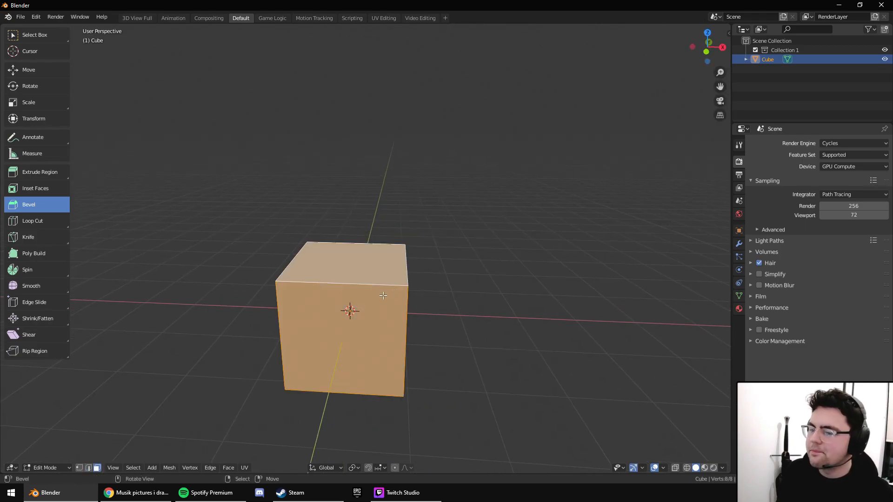
Try one centred vertical cut on the cube with the Loop Cut tool, and undo it.
left_click(56, 221)
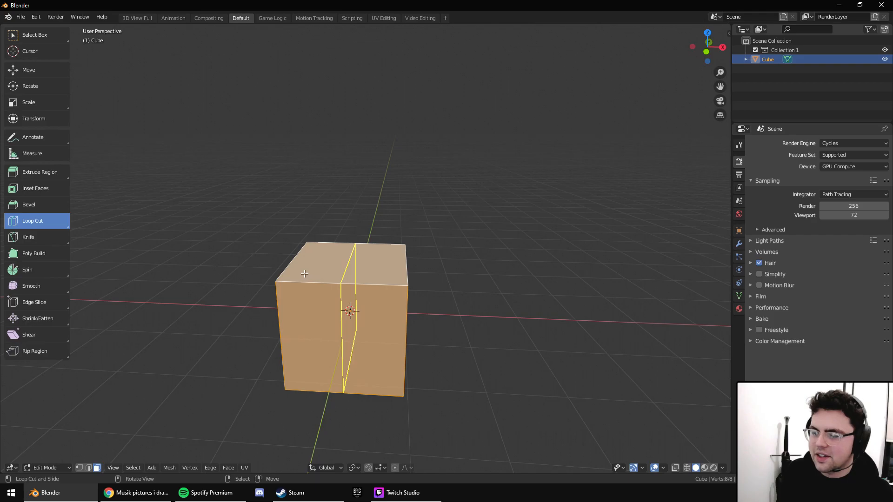
scroll(321, 281, "up", 1)
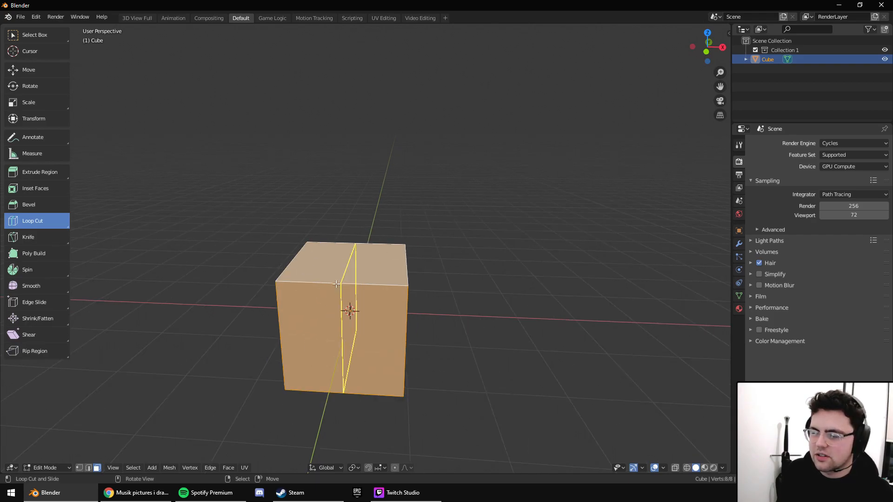
left_click(311, 285)
middle_click_drag(311, 286, 311, 325)
scroll(311, 343, "up", 1)
scroll(311, 342, "down", 1)
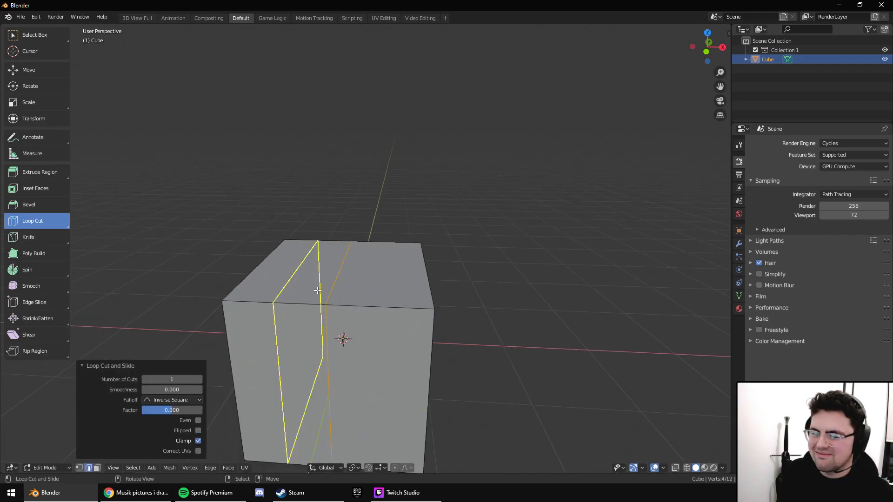
key("ctrl+z")
key("ctrl+shift+z")
key("ctrl+z")
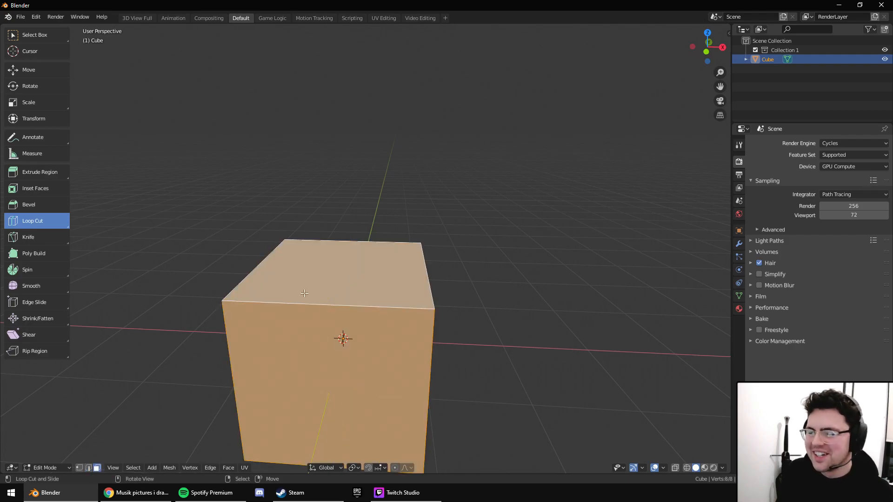
Activate the Knife tool and select the front face's upper-left corner in vertex selection mode.
left_click(41, 239)
scroll(331, 298, "down", 3)
scroll(328, 271, "up", 1)
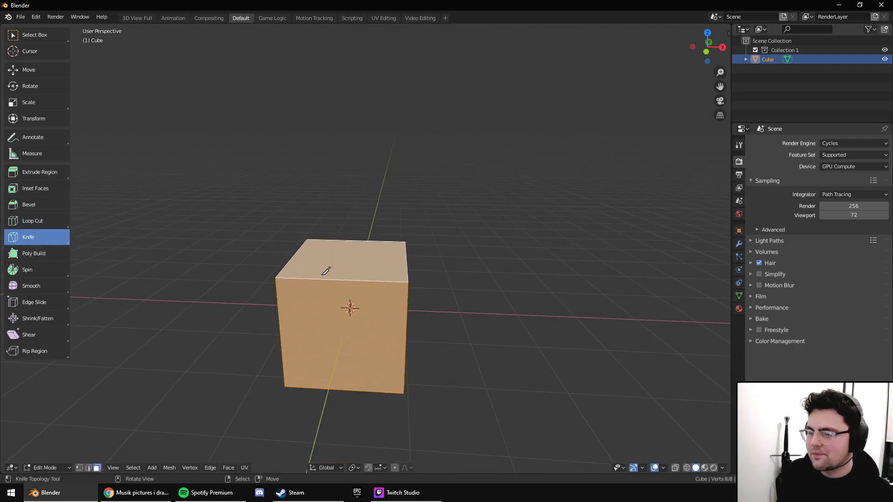
middle_click_drag(327, 271, 333, 258)
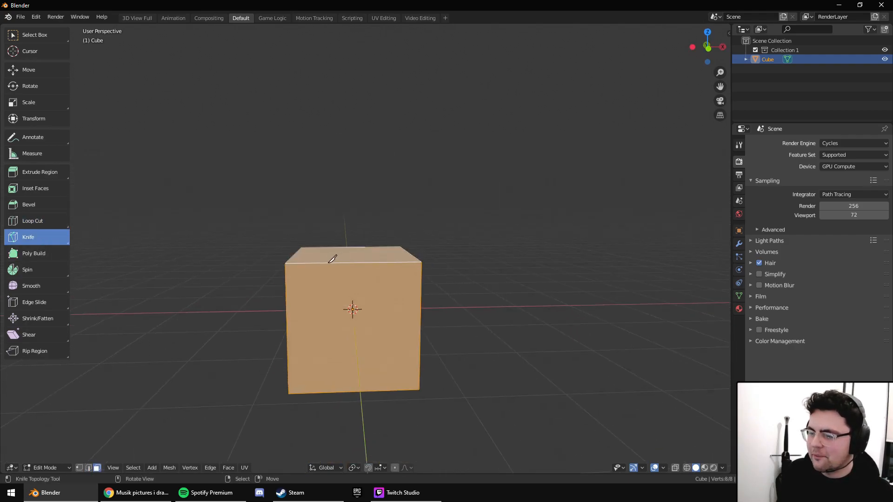
right_click(309, 278)
key("1")
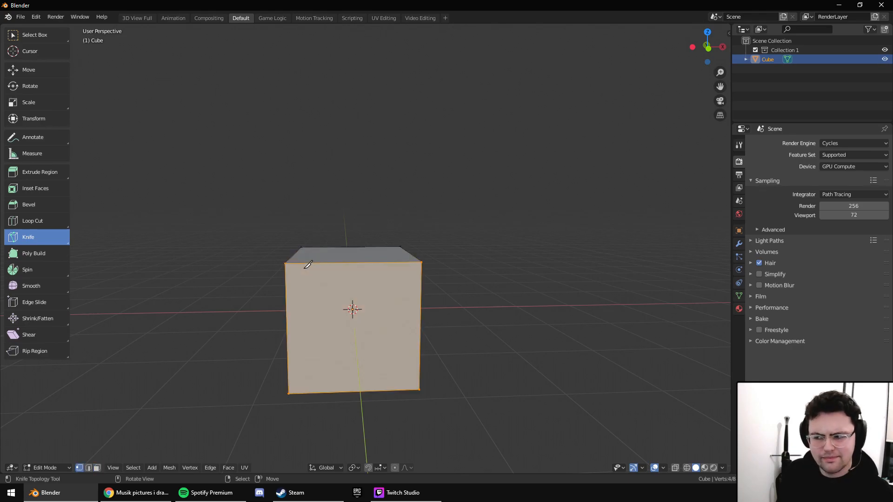
right_click(286, 262)
Try an angled Knife cut from the front face's upper edge across to its right edge, and cancel it.
middle_click_drag(299, 258, 306, 248)
left_click(304, 246)
left_click(330, 303)
left_click(381, 308)
left_click(450, 307)
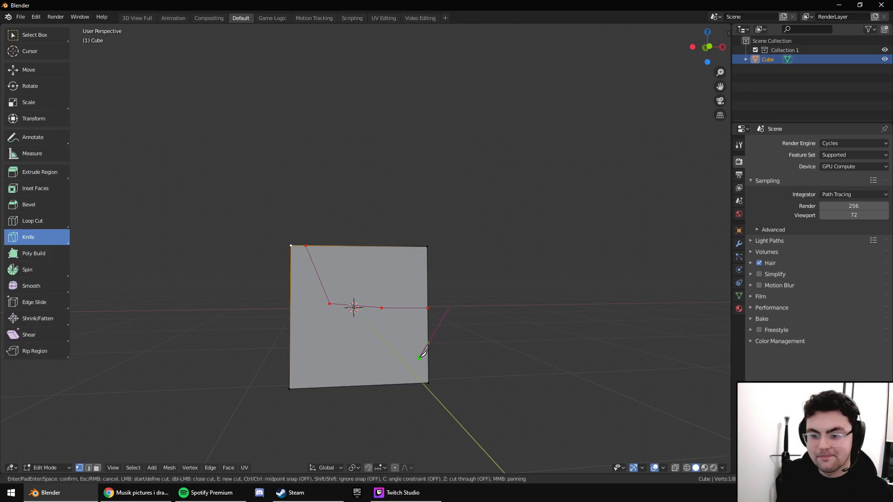
key("Escape")
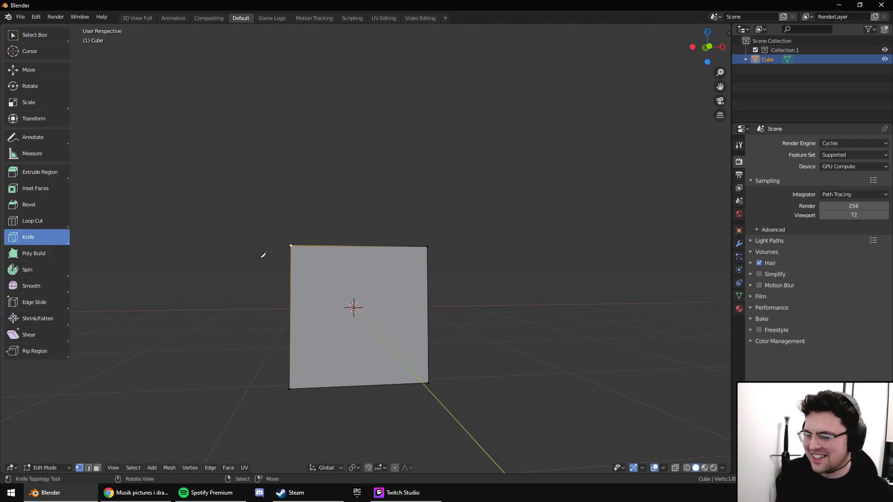
Cancel the stray Knife cut and activate the Select Box tool.
middle_click_drag(246, 254, 258, 275)
left_click(41, 59)
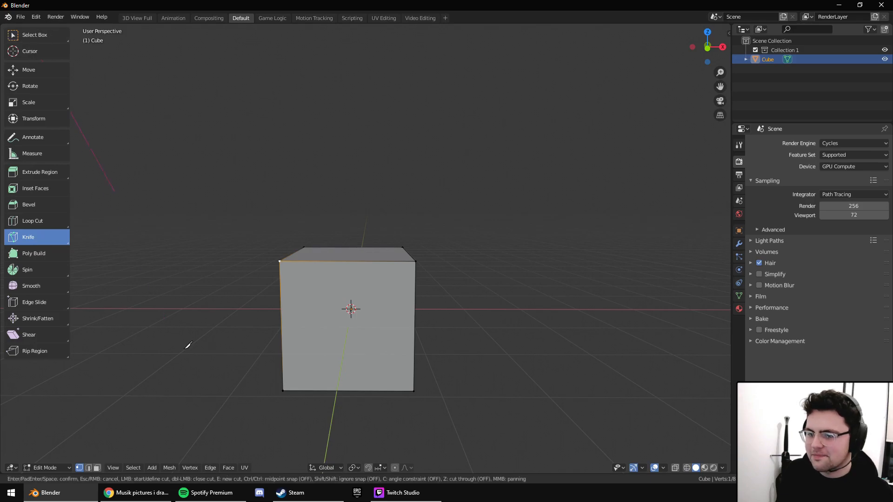
key("Escape")
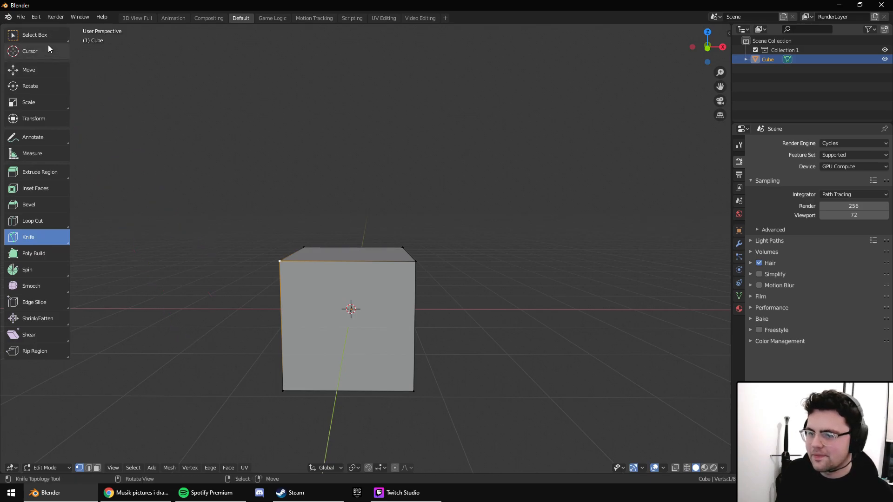
key("w")
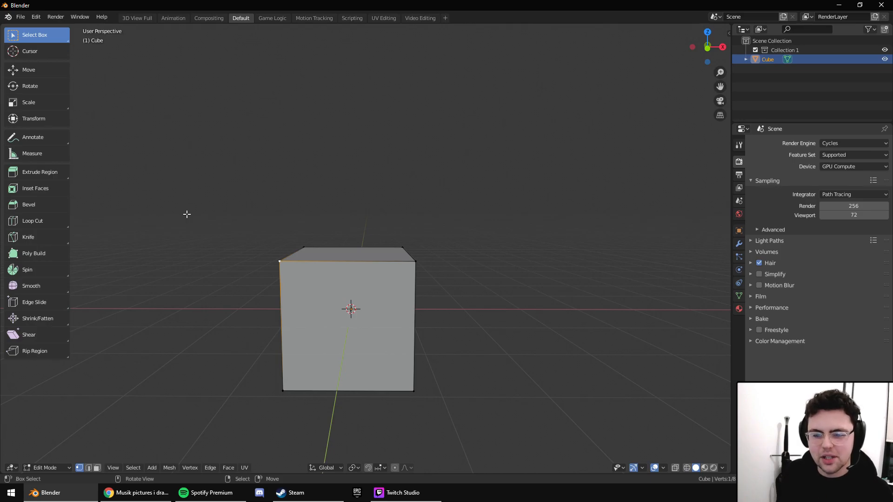
middle_click_drag(310, 268, 355, 245)
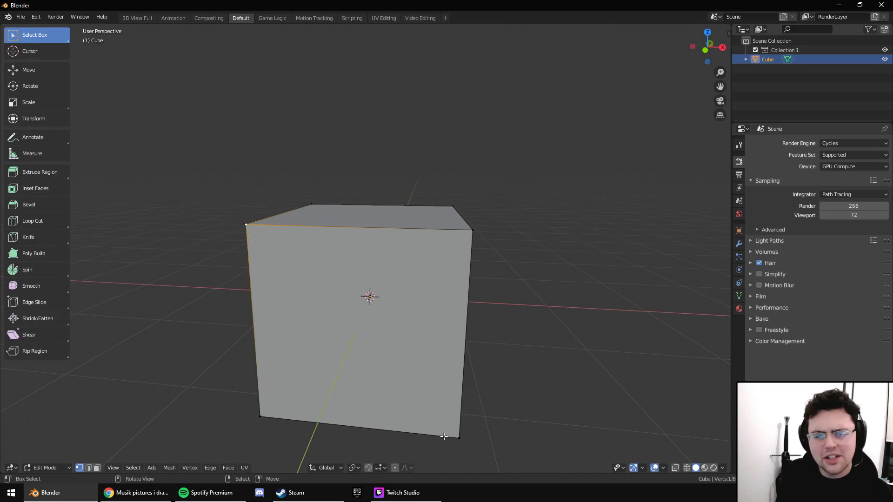
key("k")
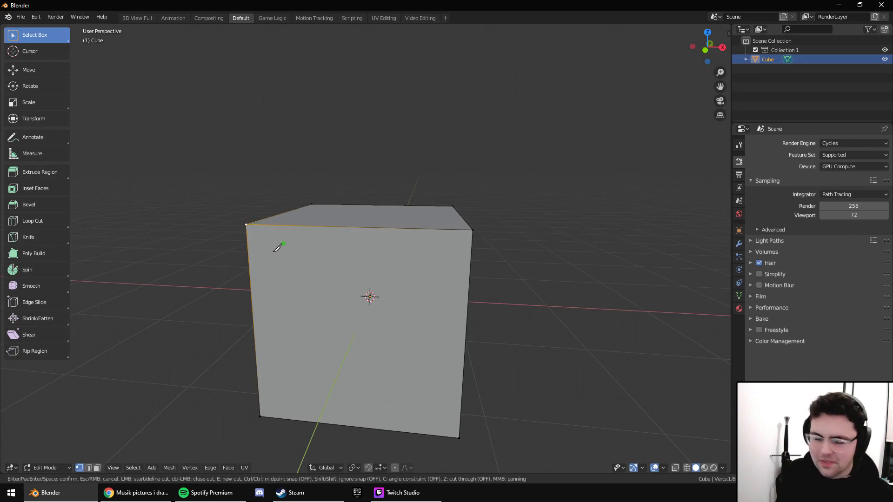
left_click(285, 261)
left_click(355, 280)
key("Escape")
Knife-cut a jagged line across the cube's front face from its upper-left corner to its lower-right corner.
key("k")
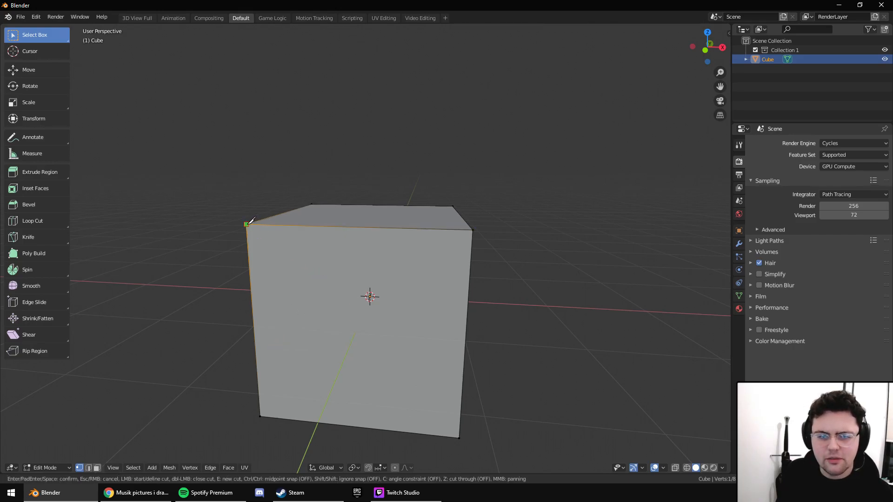
scroll(269, 228, "up", 2)
middle_click_drag(270, 229, 302, 269)
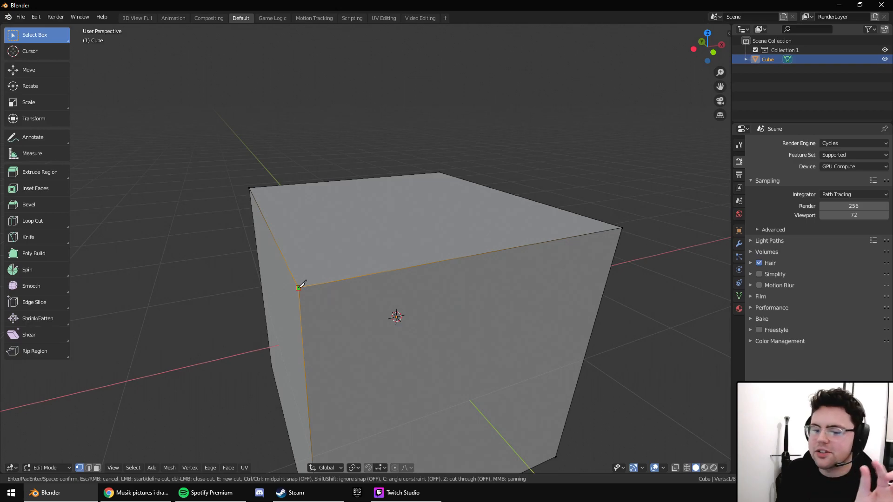
left_click(300, 290)
left_click(362, 350)
left_click(449, 369)
left_click(486, 430)
left_click(516, 433)
left_click(513, 448)
left_click(529, 443)
left_click(531, 448)
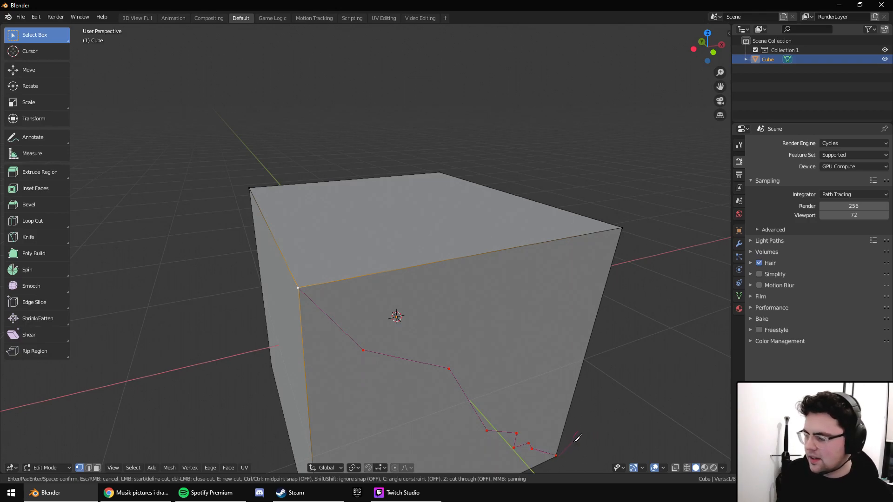
key("Return")
Slide the cut's end vertex onto the cube's lower-right corner and merge all vertices by distance.
middle_click_drag(575, 438, 464, 335)
middle_click_drag(395, 317, 404, 349)
scroll(404, 348, "up", 3)
left_click(417, 370)
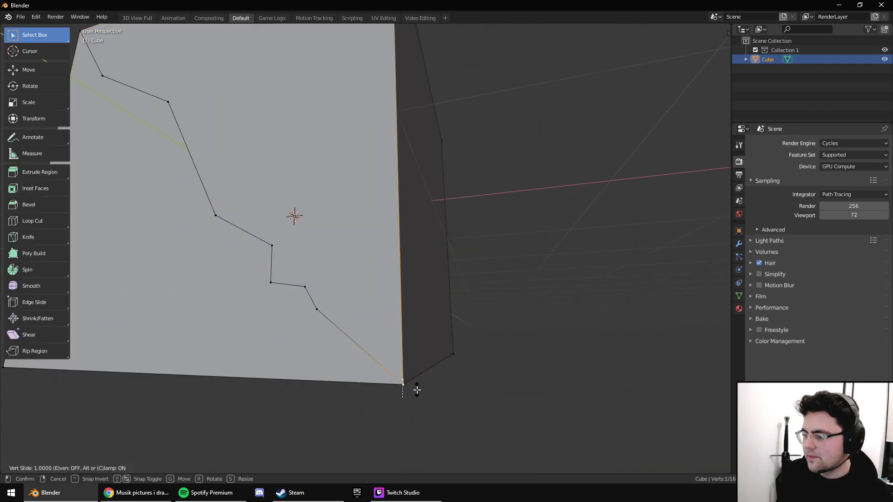
key("a")
key("m")
left_click(417, 388)
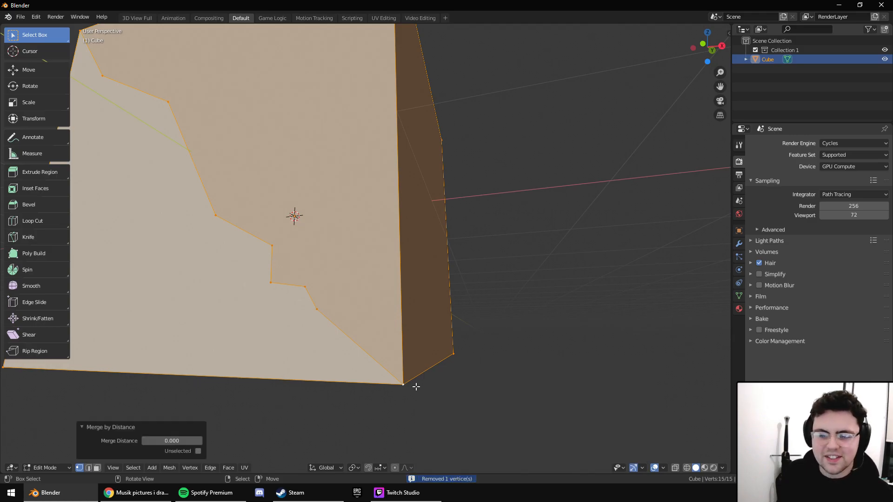
Select the front face's cut-off part in face selection mode and Knife-cut a bent line across the top face.
middle_click_drag(416, 385, 359, 280)
scroll(359, 279, "down", 3)
key("3")
left_click(373, 238)
middle_click_drag(372, 237, 433, 270)
key("k")
left_click(241, 235)
left_click(358, 207)
left_click(422, 203)
key("Return")
Continue the Knife cut from the top face's edge down the adjacent side face to the lower corner.
middle_click_drag(431, 205, 343, 184)
key("k")
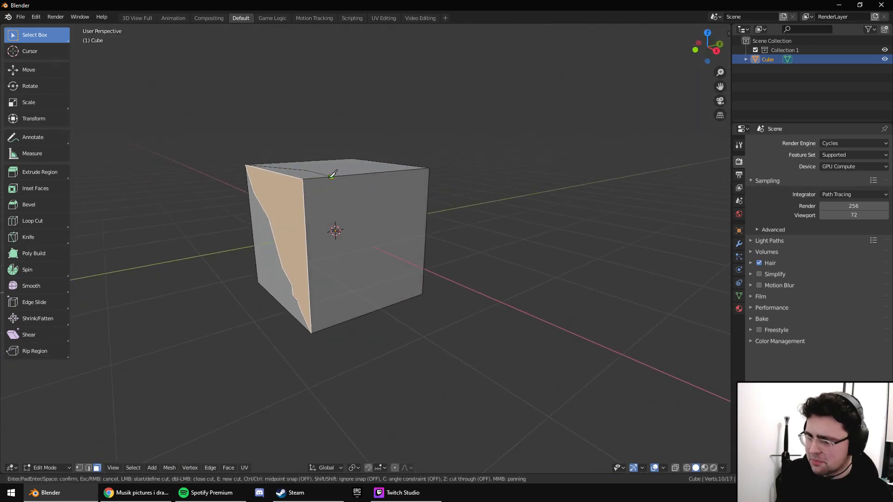
left_click(331, 177)
left_click(354, 214)
left_click(346, 275)
left_click(311, 333)
key("Return")
Select the cut-off corner faces on the side, front and top, and delete them.
right_click(322, 216)
right_click(294, 203, "shift")
right_click(297, 176, "shift")
key("x")
left_click(297, 175)
middle_click_drag(300, 183, 321, 203)
Undo the face deletion, the merge and all Knife cuts back to the uncut cube.
key("ctrl+z")
key("ctrl+z")
key("ctrl+z")
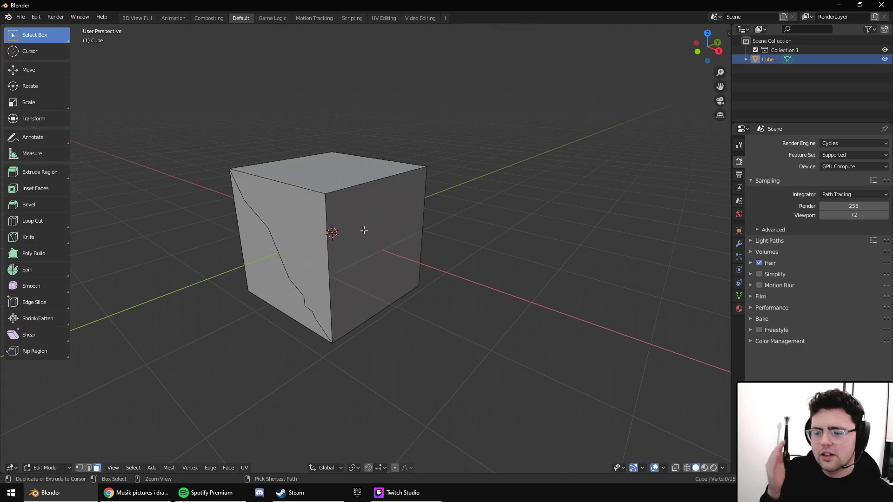
key("ctrl+z")
key("ctrl+z")
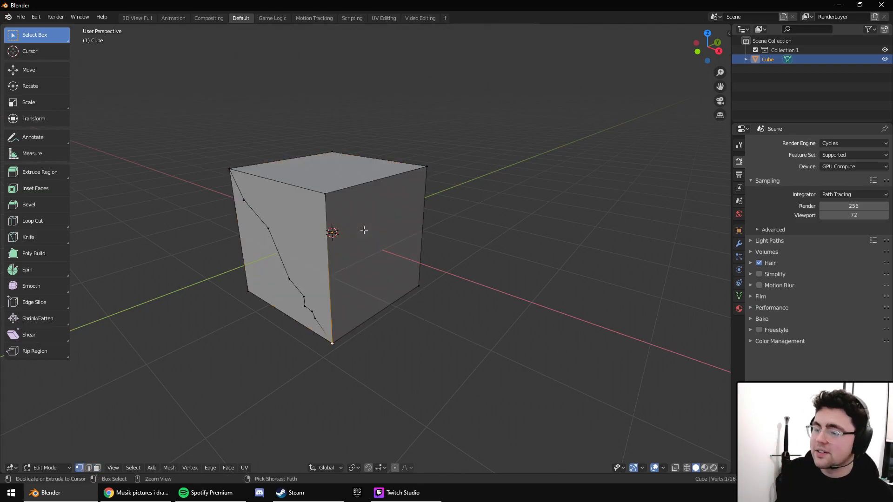
key("ctrl+z")
Try a Knife cut from the top face's rear edge down the front face, toggling angle constraint and cut through, and cancel it.
middle_click_drag(363, 229, 409, 237)
key("k")
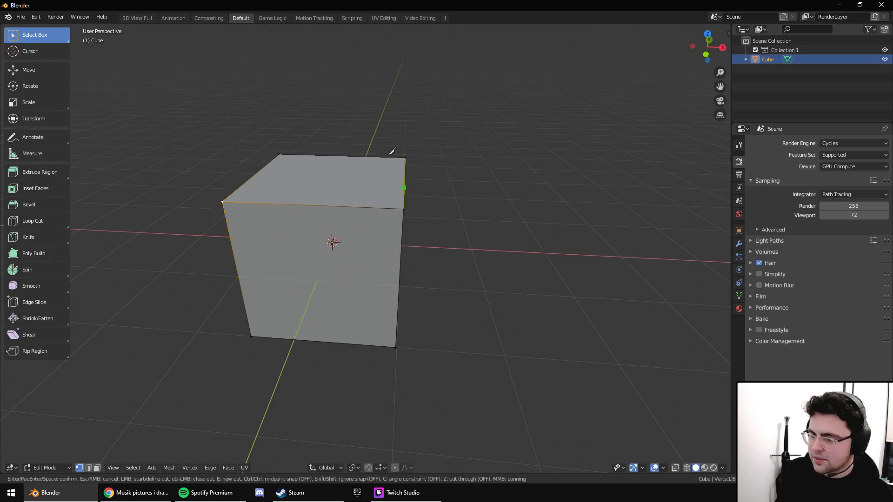
left_click(364, 157)
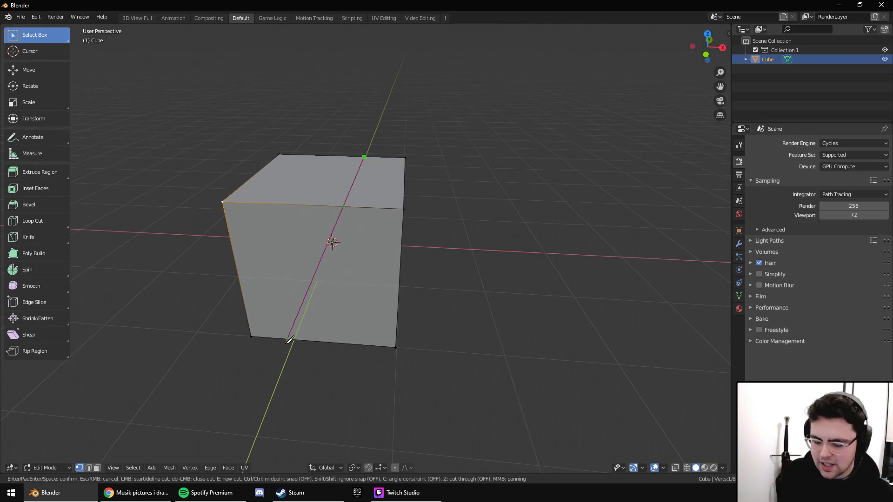
key("c")
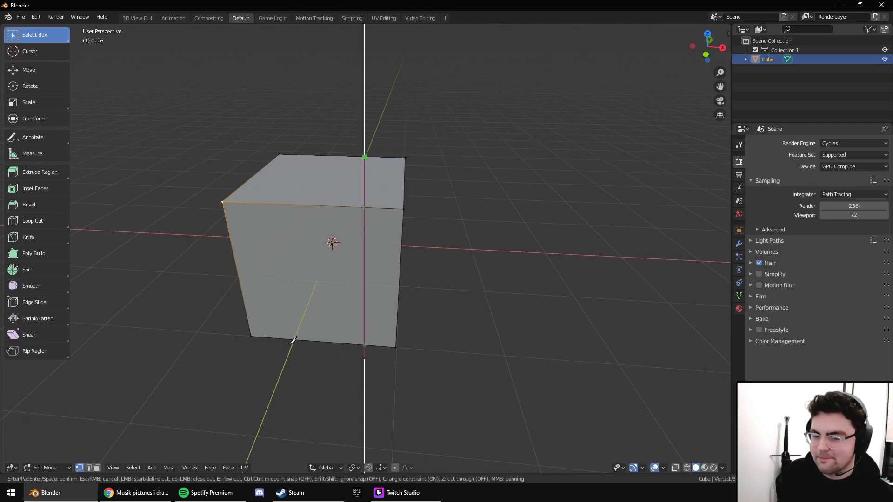
key("c")
key("z")
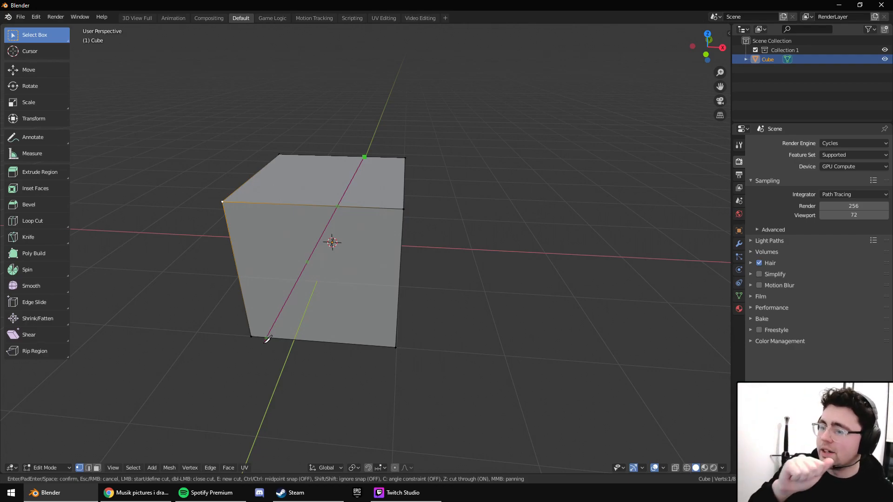
key("z")
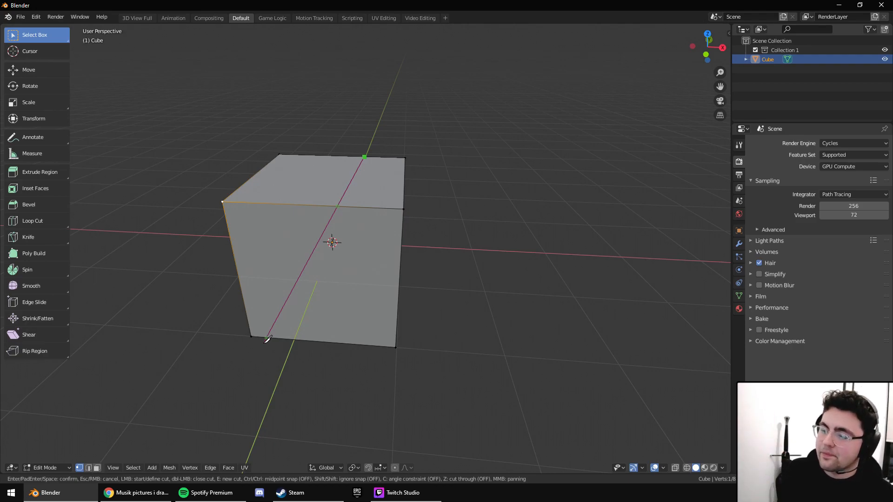
middle_click_drag(289, 329, 375, 237)
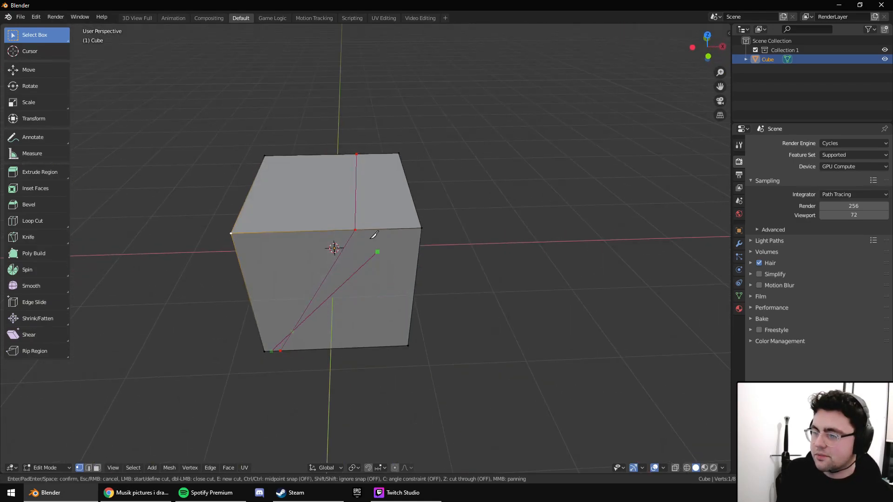
key("Escape")
key("ctrl+z")
key("ctrl+z")
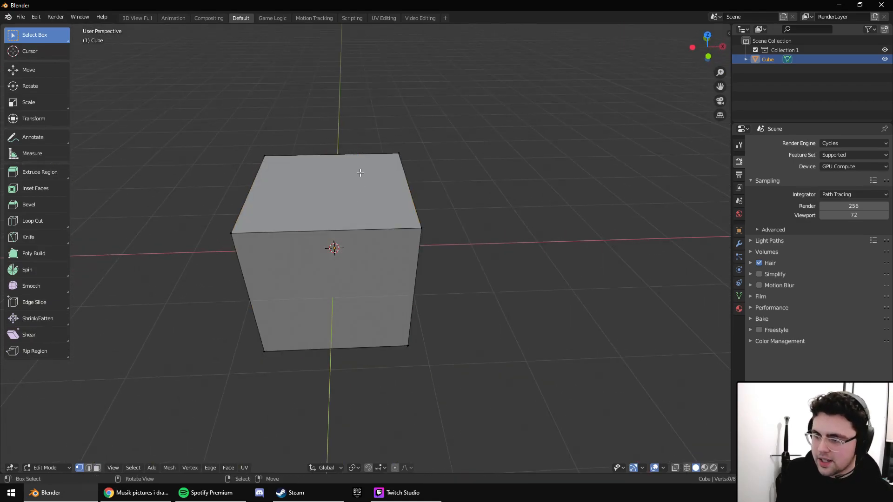
Try a Knife cut with cut through on from the top rear edge to the front bottom edge, inspect it, and cancel it.
key("k")
left_click(365, 154)
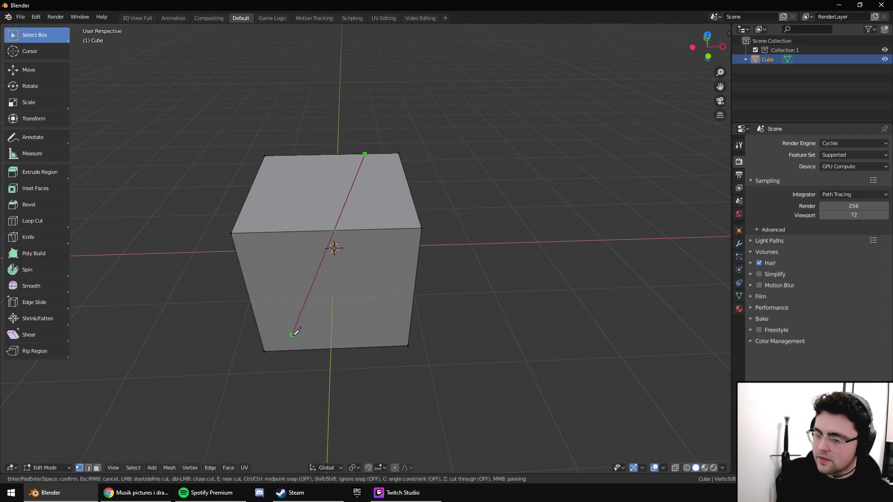
key("z")
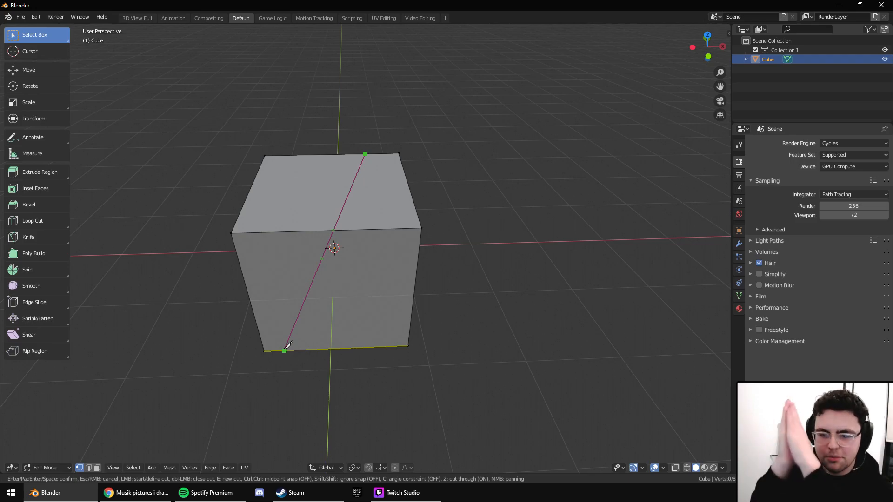
left_click(284, 350)
middle_click_drag(315, 335, 153, 242)
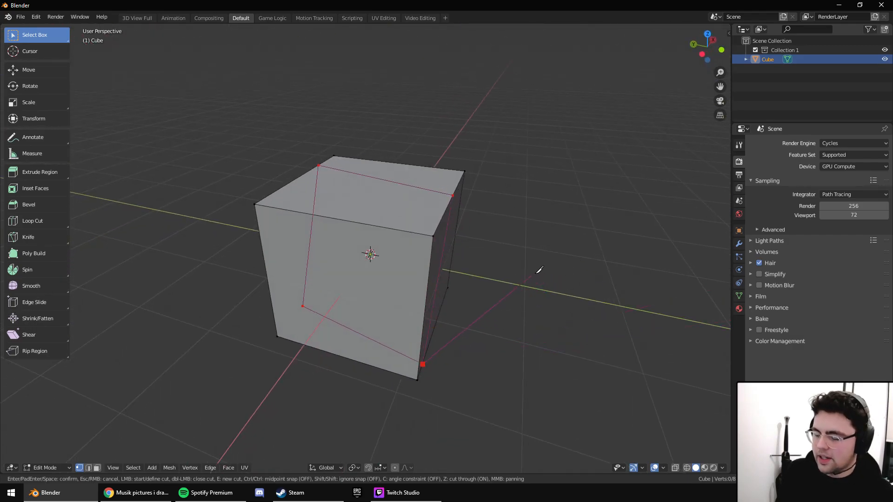
middle_click_drag(491, 272, 299, 256)
key("Escape")
Knife-cut diagonally through the whole cube with cut through on, from the top rear edge to the near bottom edge.
key("k")
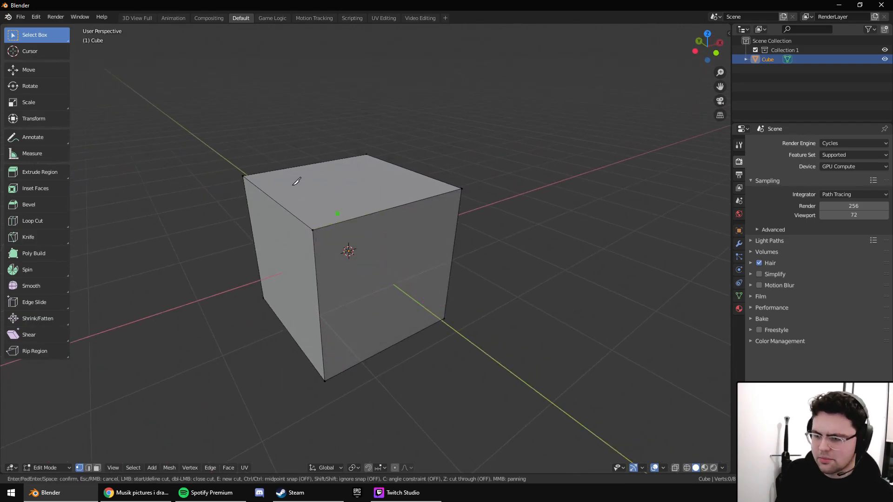
left_click(336, 160)
key("z")
left_click(348, 369)
key("Return")
middle_click_drag(348, 364, 389, 288)
Select the faces on one side of the diagonal cut in face selection mode and delete them.
key("3")
mouse_move(348, 207)
middle_mouse_down()
mouse_move(361, 232)
mouse_move(355, 199)
middle_mouse_up()
left_click(407, 212)
right_click(420, 209, "shift")
right_click(376, 265, "shift")
middle_click_drag(366, 237, 402, 319)
right_click(397, 231, "shift")
key("x")
left_click(420, 235)
Select the opening's lower edge in edge selection mode and fill a face from it.
key("2")
right_click(397, 324)
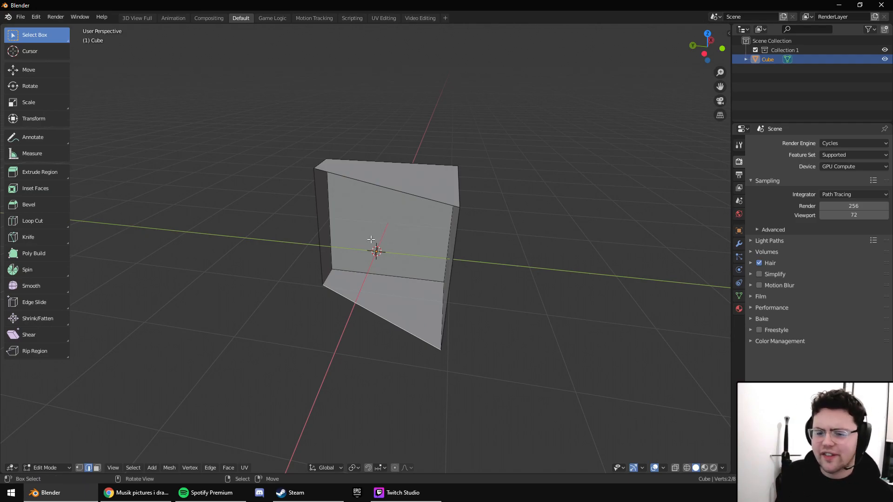
middle_click_drag(371, 285, 397, 306)
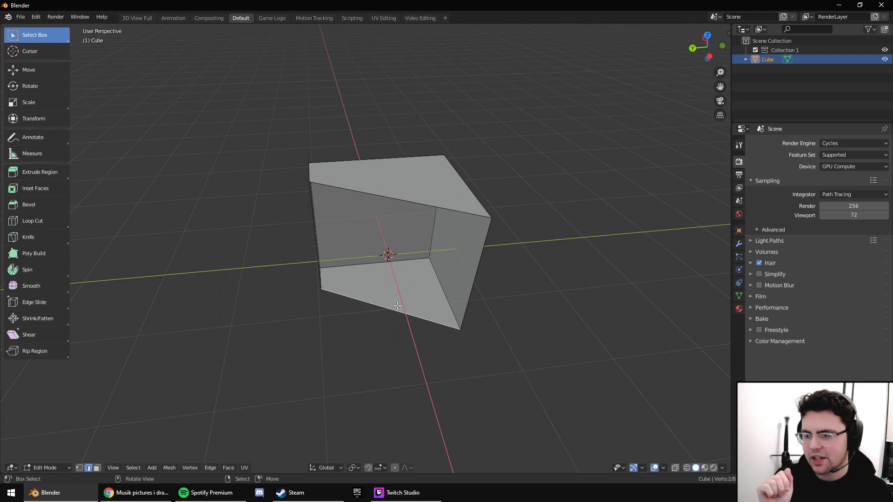
key("f")
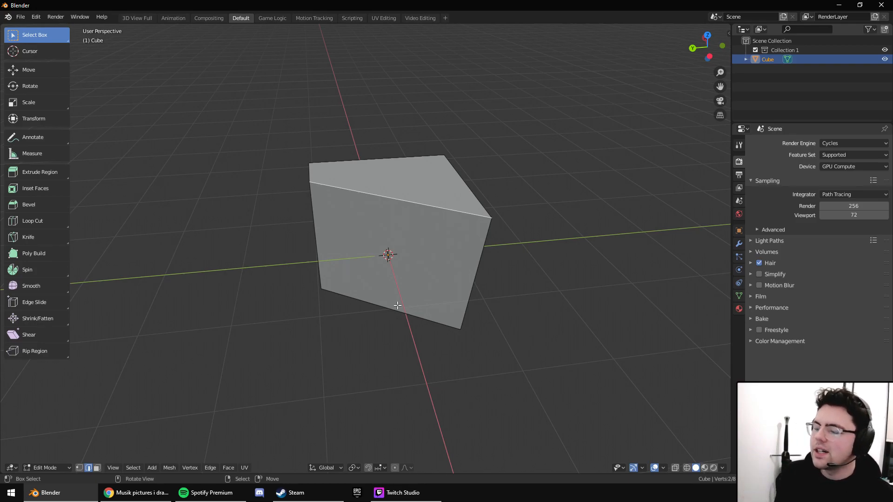
Select all four boundary edges of the opening and fill them with a face.
mouse_move(399, 281)
middle_mouse_down()
mouse_move(479, 290)
mouse_move(475, 304)
mouse_move(411, 291)
mouse_move(393, 296)
middle_mouse_up()
right_click(325, 257, "shift")
right_click(394, 199, "shift")
right_click(494, 240, "shift")
middle_click_drag(493, 240, 451, 229)
key("f")
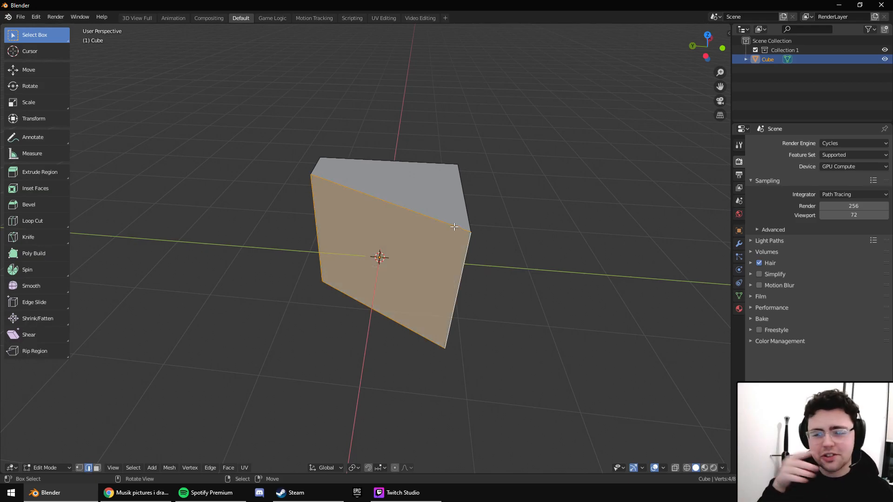
Try filling the opening from only its upper and lower edges, and undo the fill.
middle_click_drag(454, 226, 429, 320)
left_click(418, 217)
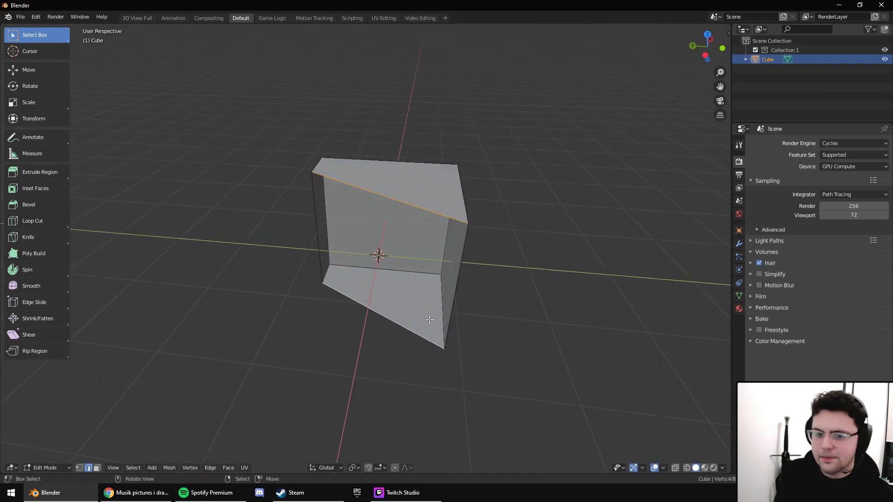
key("f")
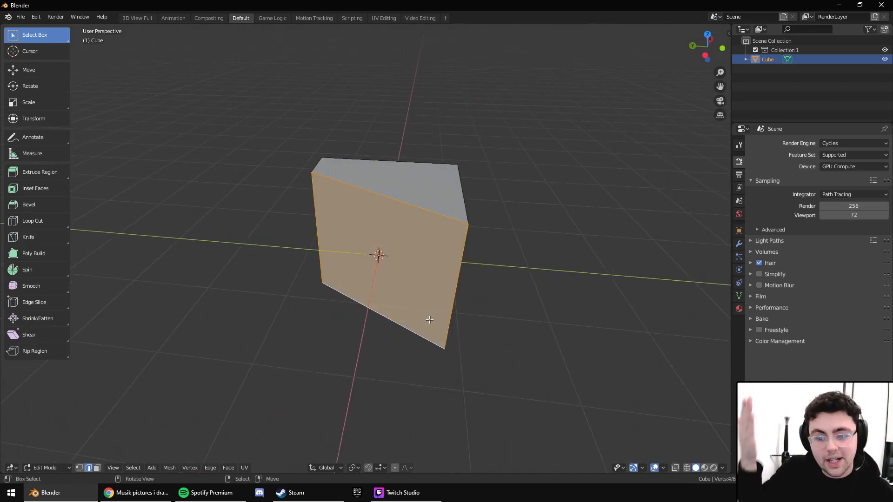
key("ctrl+z")
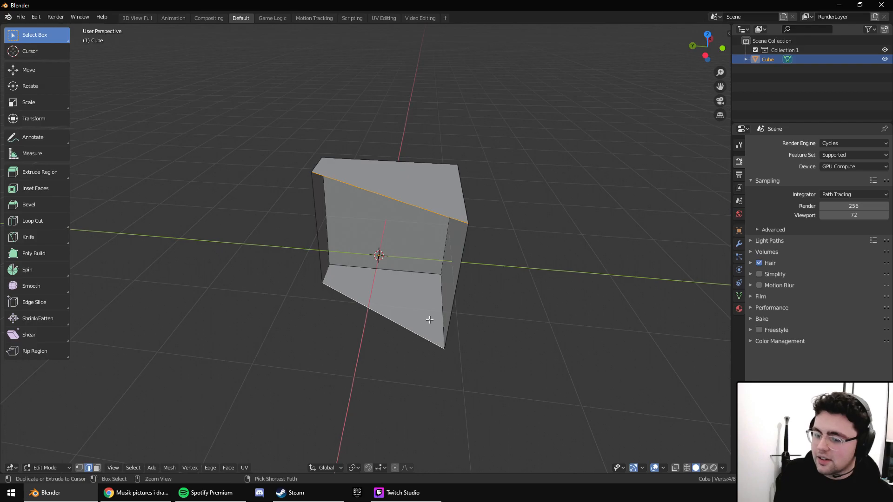
Search for the bridge command and apply Bridge Edge Loops between the opening's upper and lower edges.
left_click(213, 469)
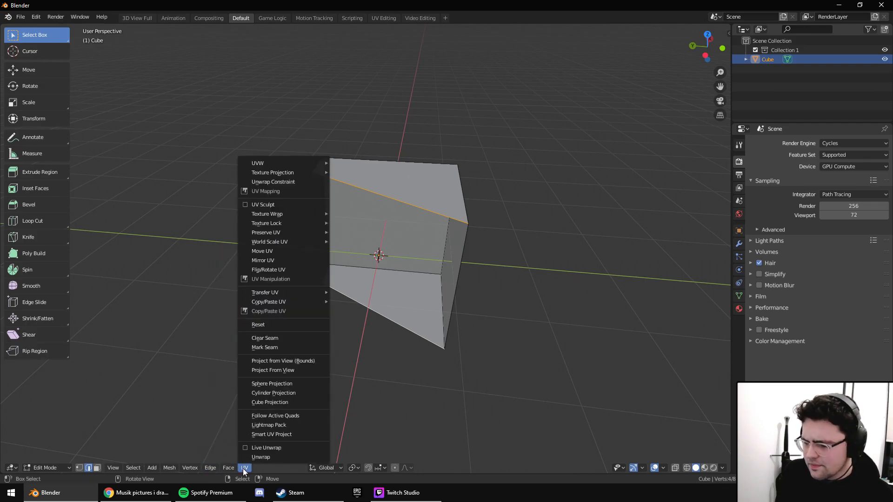
mouse_move(234, 469)
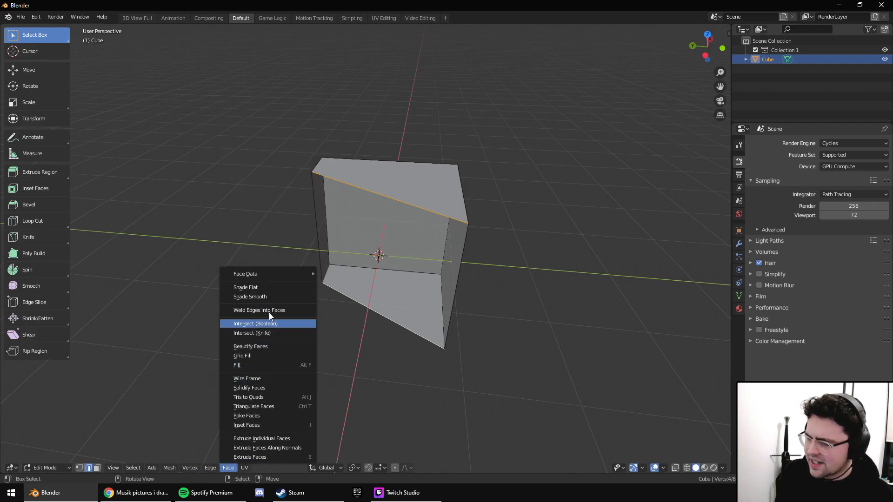
left_click(197, 467)
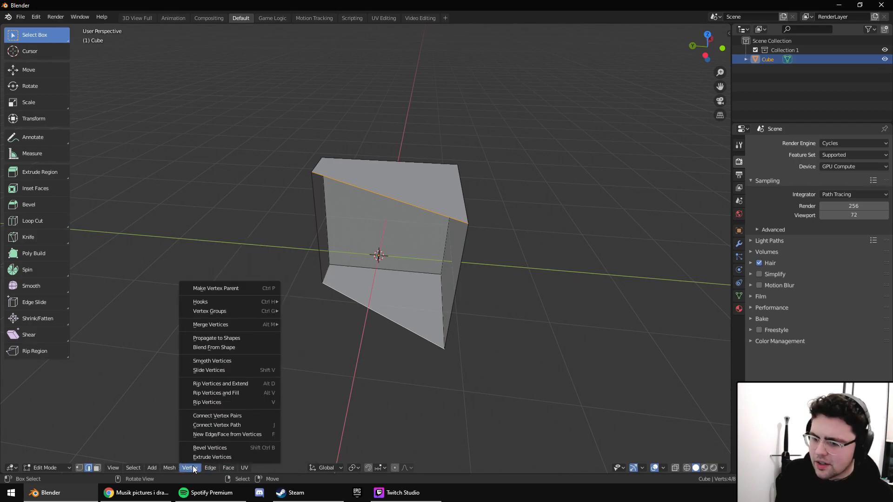
key("F3")
type("Merge by Distance")
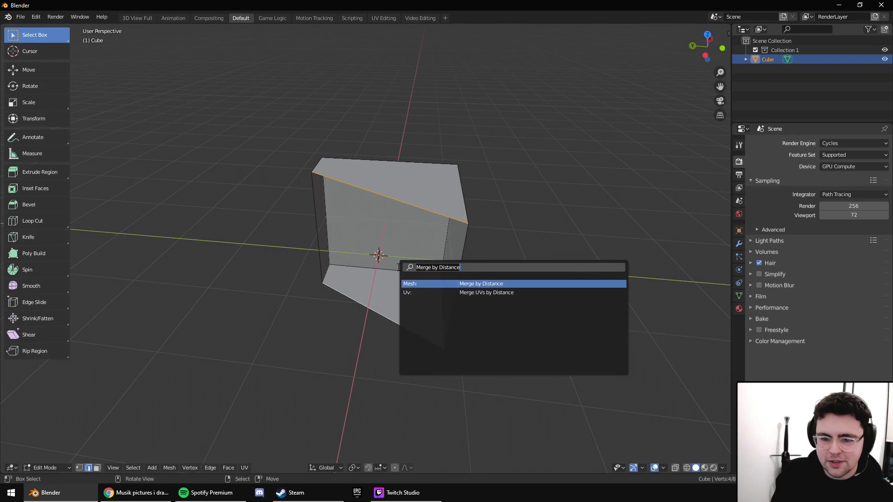
type("b")
type("ridg")
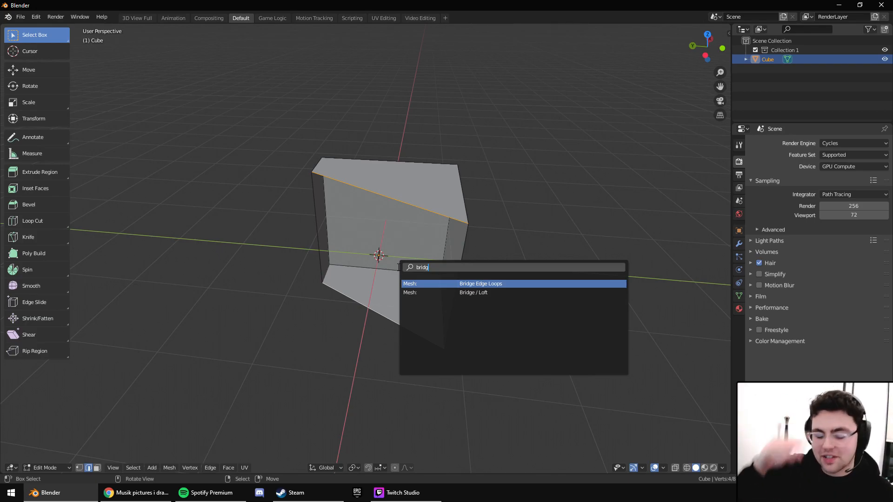
key("Return")
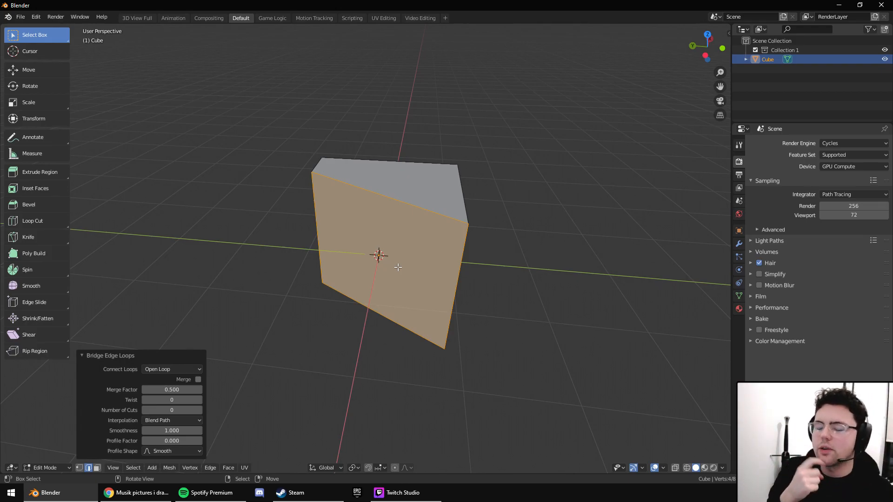
Undo the bridge and the face deletion back to the whole cube with its diagonal cut.
mouse_move(397, 265)
middle_mouse_down()
mouse_move(383, 243)
mouse_move(466, 212)
mouse_move(355, 261)
mouse_move(319, 256)
mouse_move(394, 264)
middle_mouse_up()
key("ctrl+z")
key("ctrl+z")
key("ctrl+z")
key("ctrl+z")
key("ctrl+z")
key("ctrl+z")
key("ctrl+z")
key("ctrl+z")
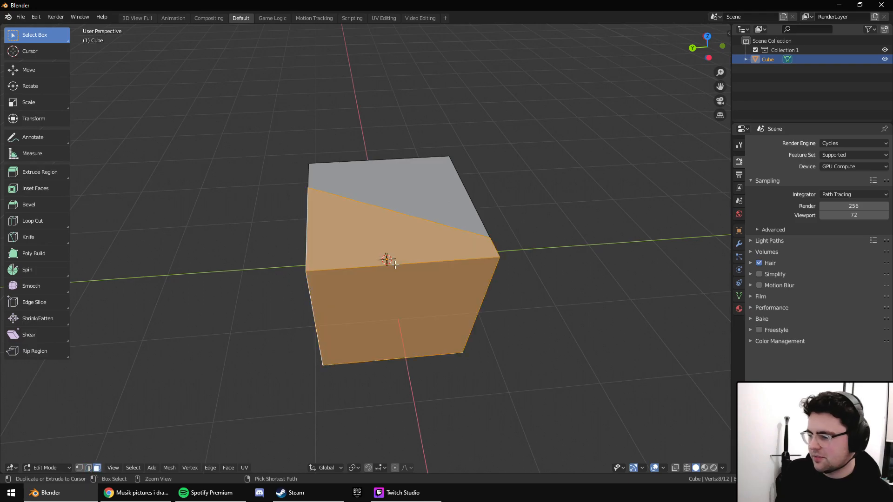
key("ctrl+z")
key("ctrl+z")
key("ctrl+z")
key("ctrl+z")
key("ctrl+z")
key("ctrl+z")
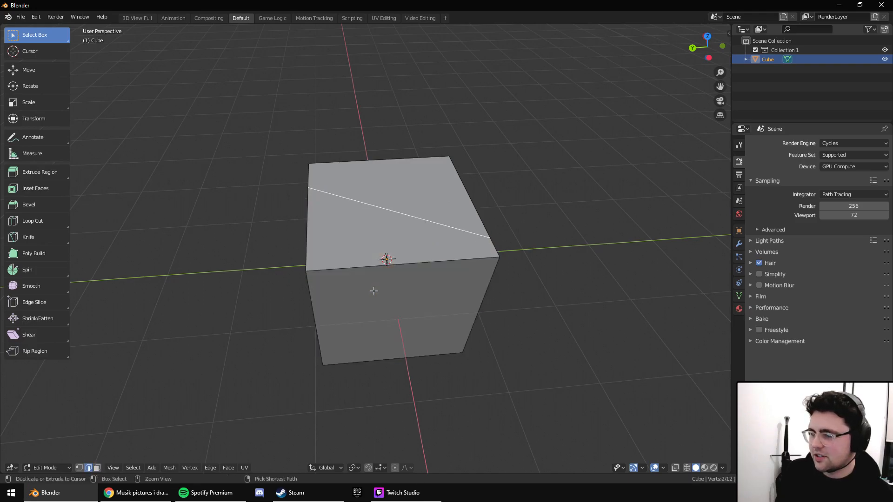
Undo the diagonal cut across the cube's top face and select a vertical corner edge in edge select mode.
key("ctrl+z")
key("ctrl+z")
key("ctrl+z")
middle_click_drag(372, 292, 479, 263)
key("2")
left_click(479, 234)
middle_click_drag(522, 240, 504, 285)
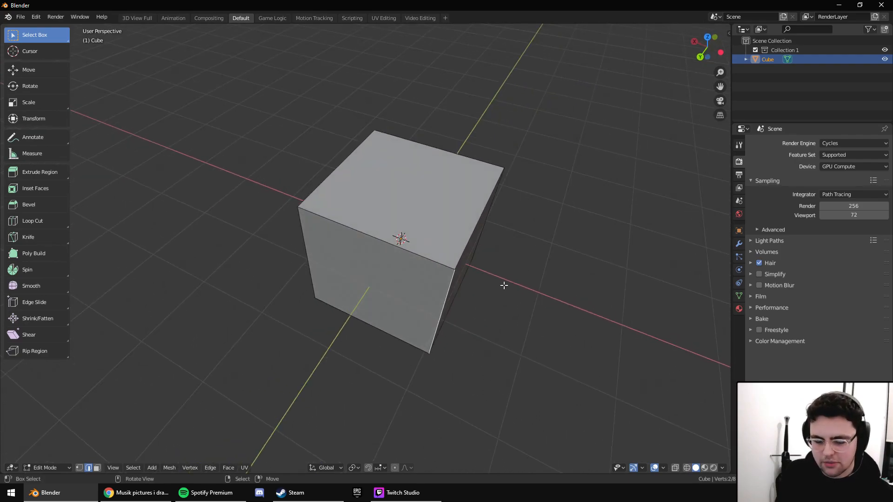
Try moving the selected vertical edge freely across the cube, and undo the move.
key("g")
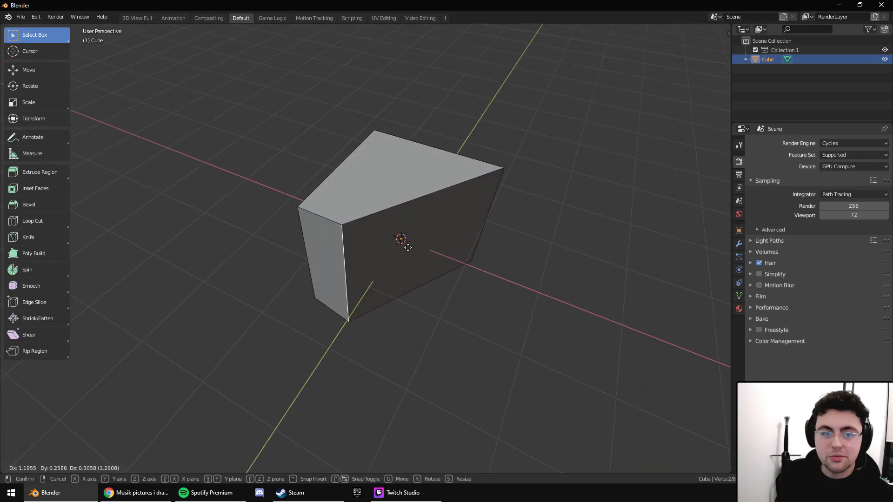
left_click(409, 249)
middle_click_drag(421, 253, 518, 267)
key("ctrl+z")
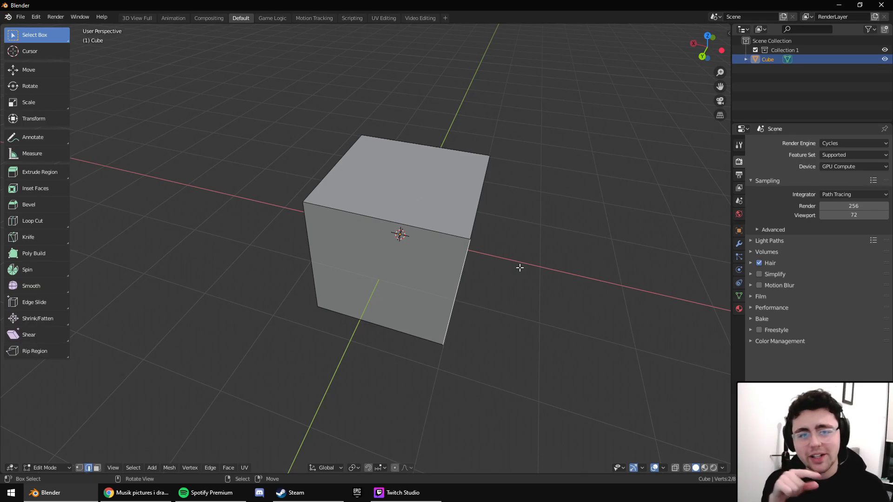
Move the vertical edge along the Z axis by about -3.757, and undo the move.
key("g")
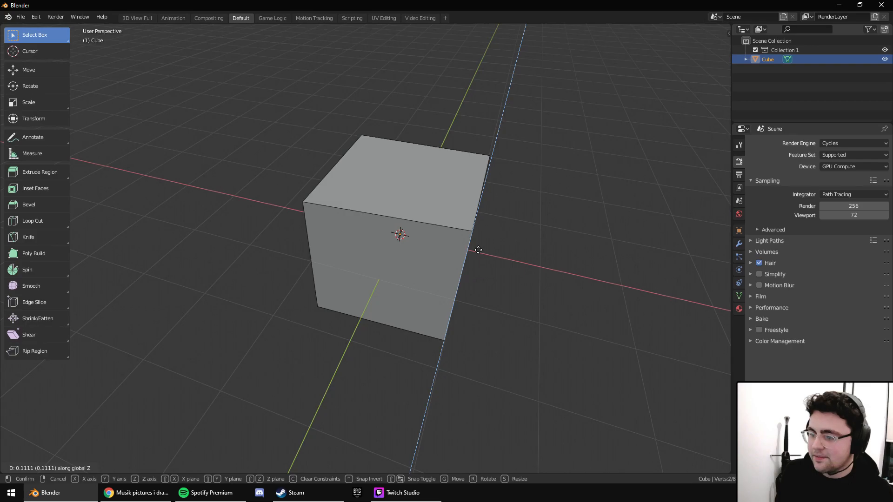
key("z")
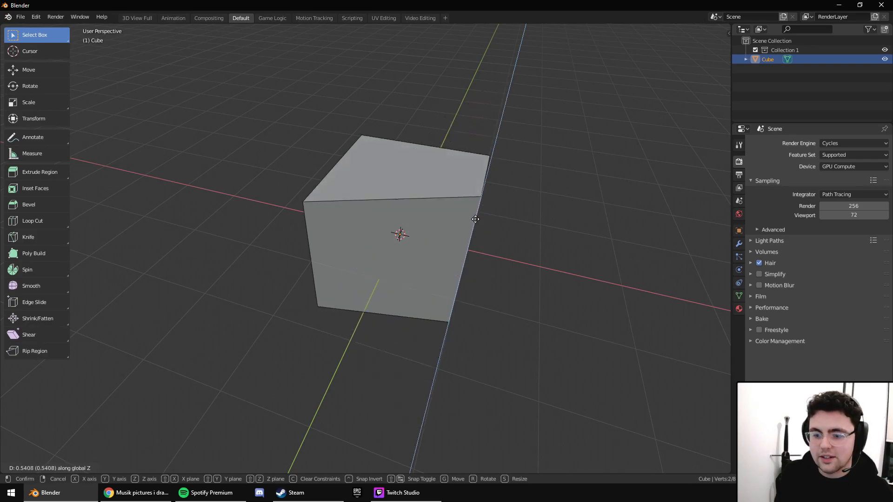
left_click(453, 378)
middle_click_drag(453, 378, 442, 325)
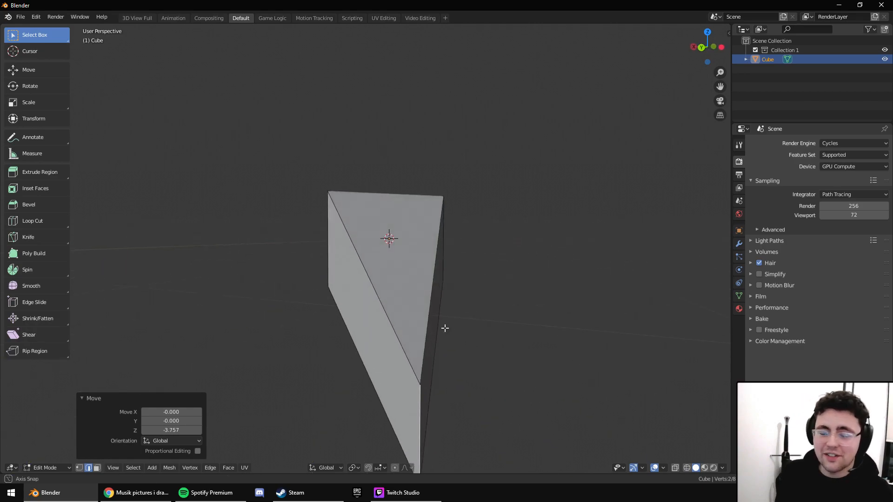
key("ctrl+z")
Move the vertical edge about 2.777 along the X axis, pushing it through the opposite side of the cube.
key("g")
key("x")
key("y")
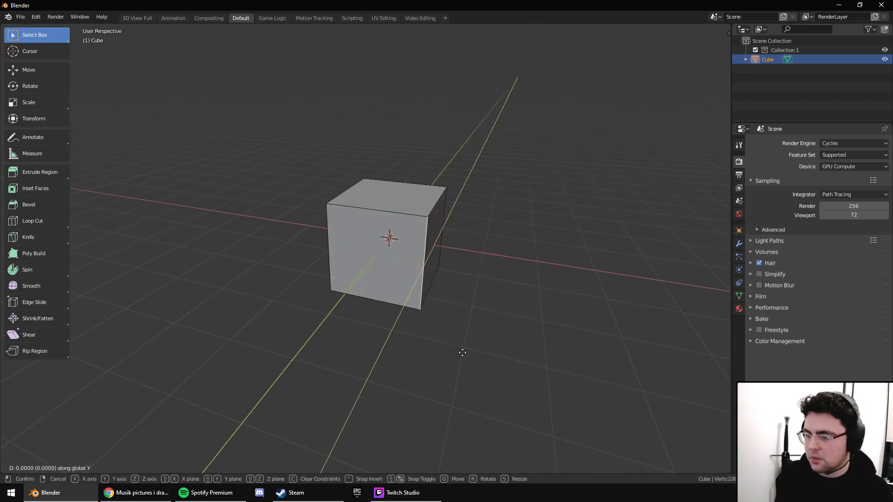
key("x")
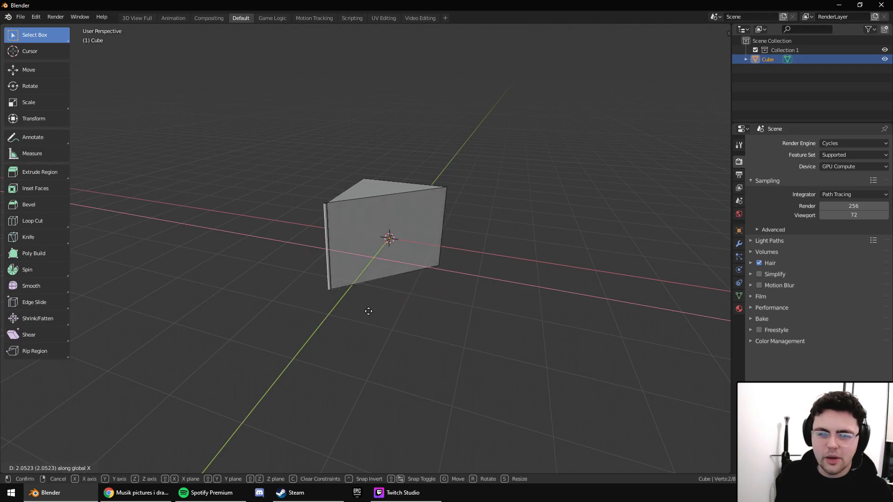
left_click(337, 303)
middle_click_drag(338, 303, 363, 364)
scroll(344, 332, "up", 4)
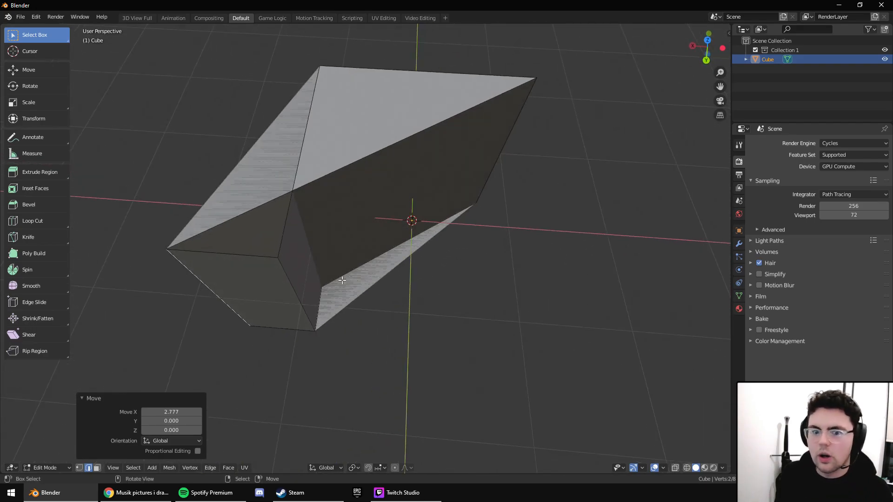
Turn on the Face Orientation overlay in the viewport.
left_click(666, 466)
left_click(607, 215)
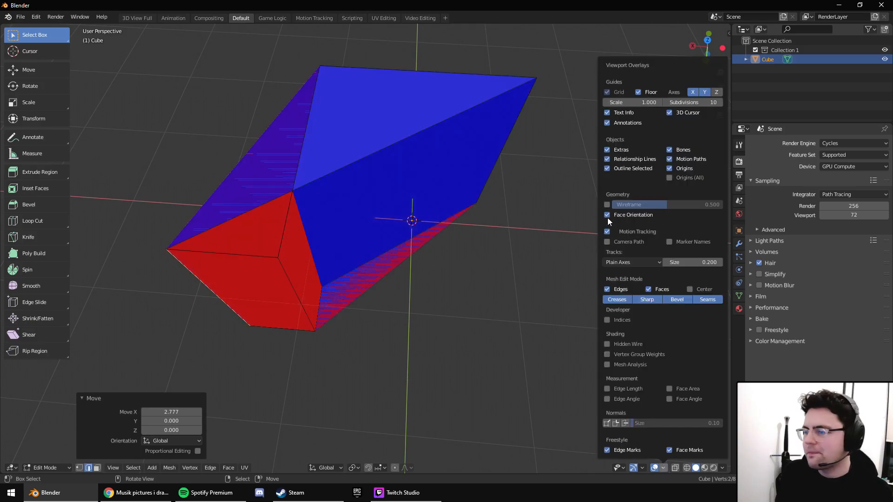
left_click(655, 470)
left_click(665, 465)
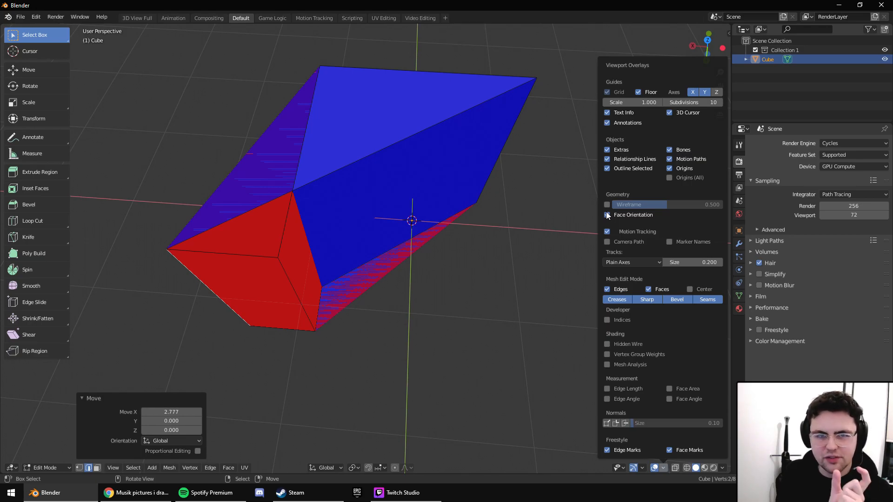
Undo the edge's X-axis move to restore the cube.
middle_click_drag(469, 253, 419, 240)
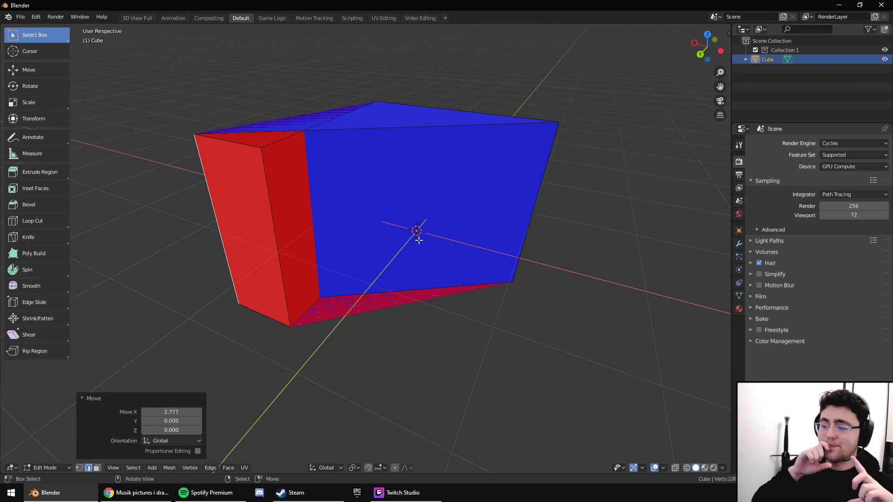
key("ctrl+z")
key("ctrl+z")
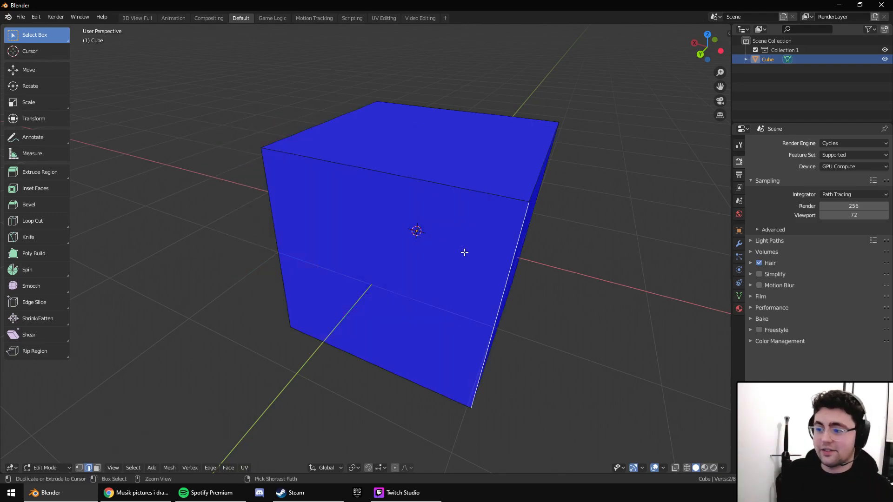
Delete one side face of the cube in face select mode and view the inside through the opening.
key("3")
right_click(460, 232)
middle_click_drag(471, 230, 333, 206)
key("x")
left_click(429, 243)
scroll(576, 261, "down", 2)
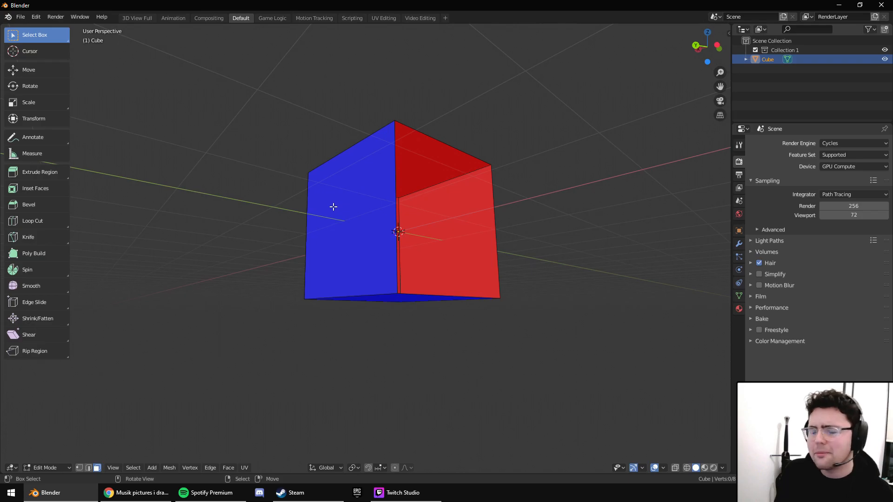
middle_click_drag(333, 207, 299, 218)
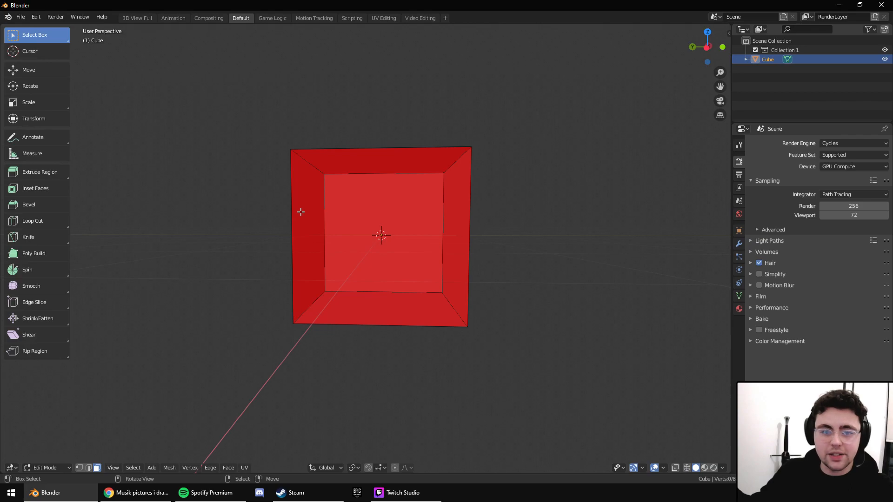
Select the entire open cube and search the commands for "invert".
key("2")
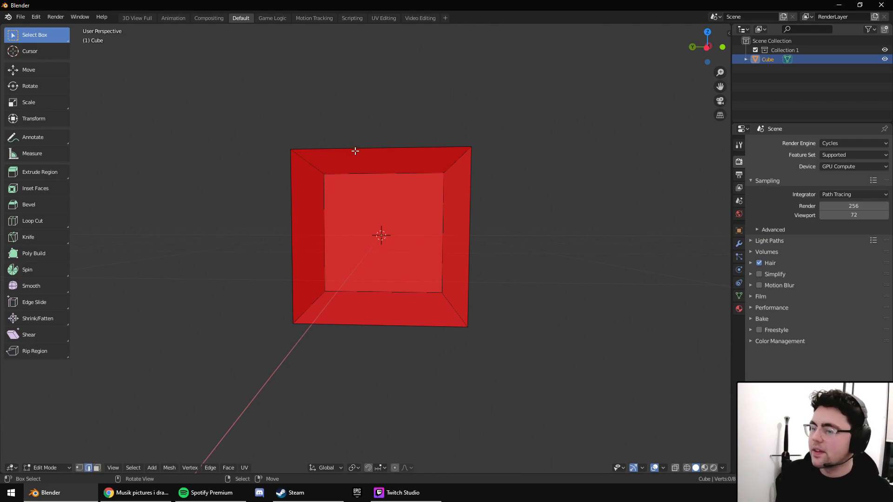
key("a")
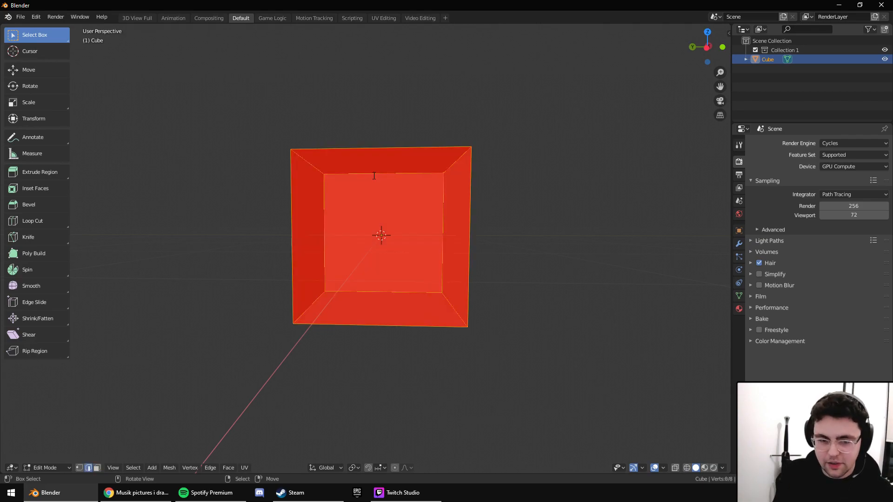
key("F3")
key("BackSpace")
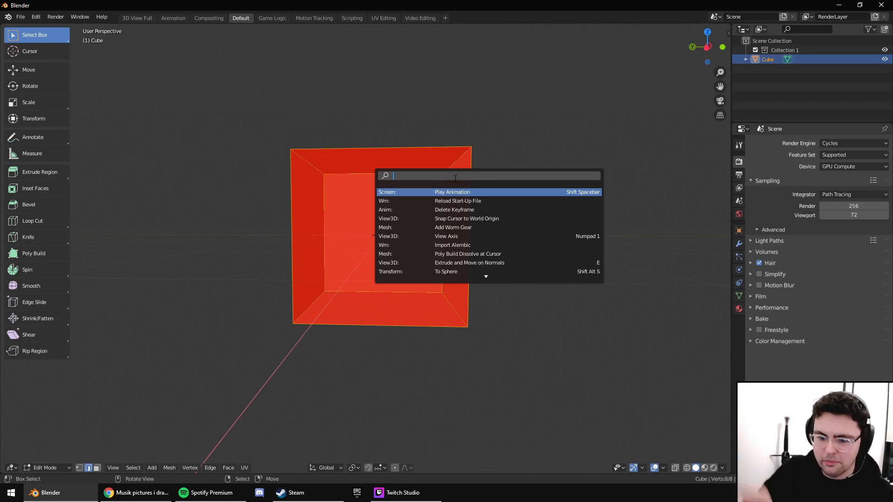
type("in")
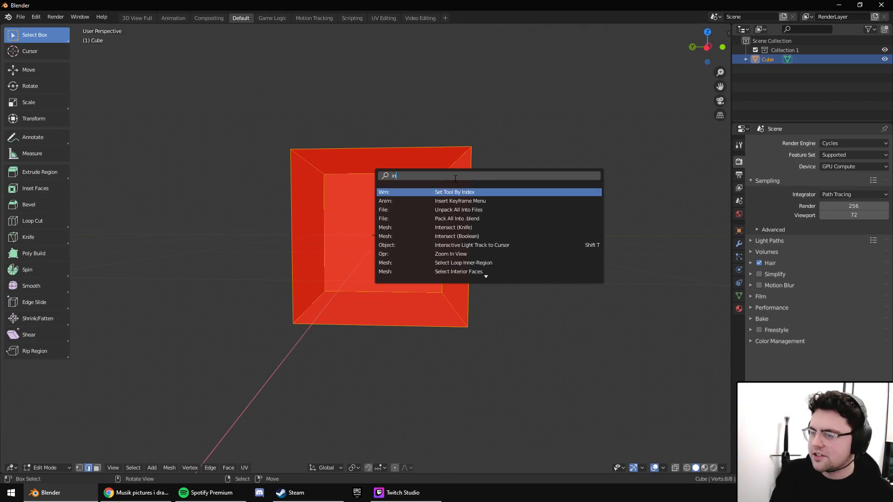
type("vert")
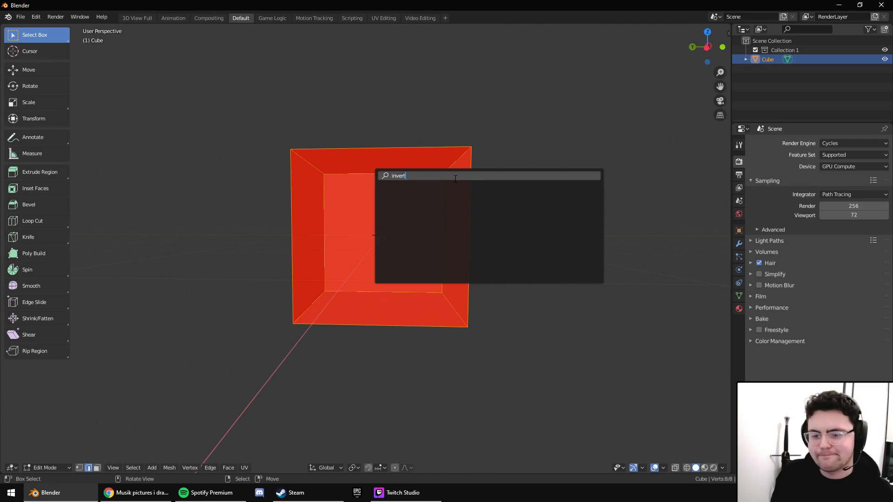
key("BackSpace")
key("BackSpace")
key("BackSpace")
key("BackSpace")
key("BackSpace")
key("BackSpace")
Search the commands for "flip" and apply Flip Normals to the whole mesh.
type("fli")
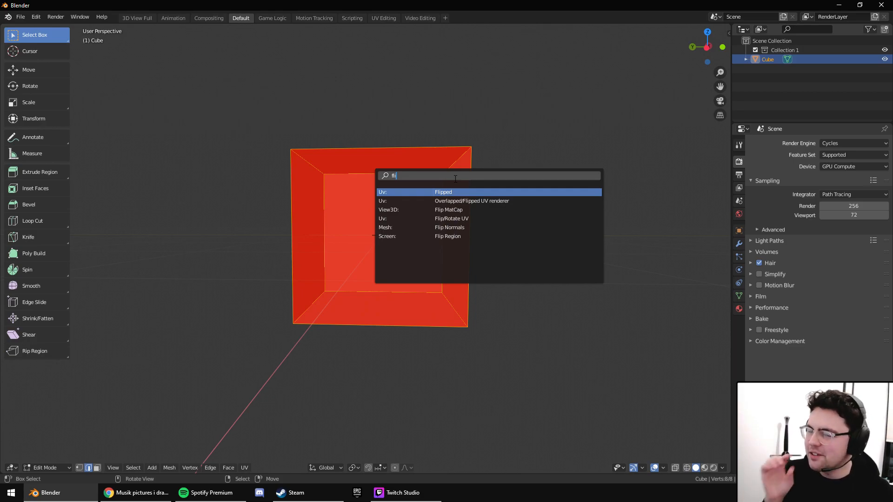
type("p")
key("Down")
key("Down")
key("Down")
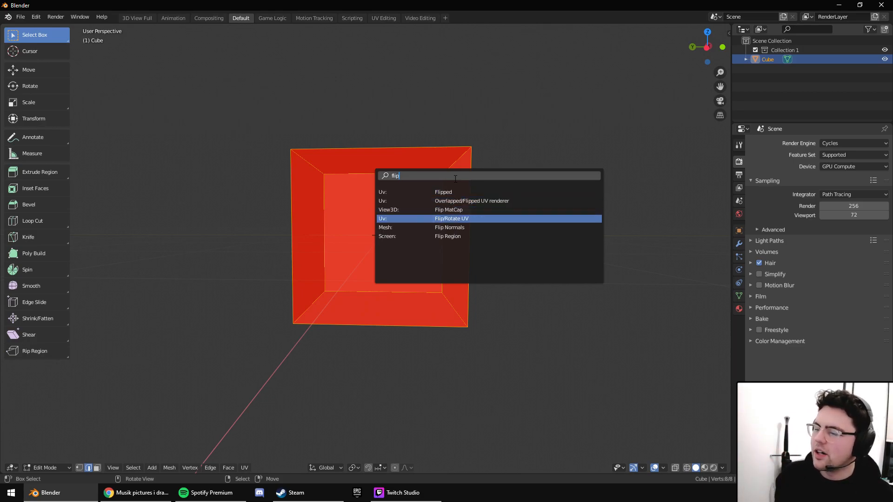
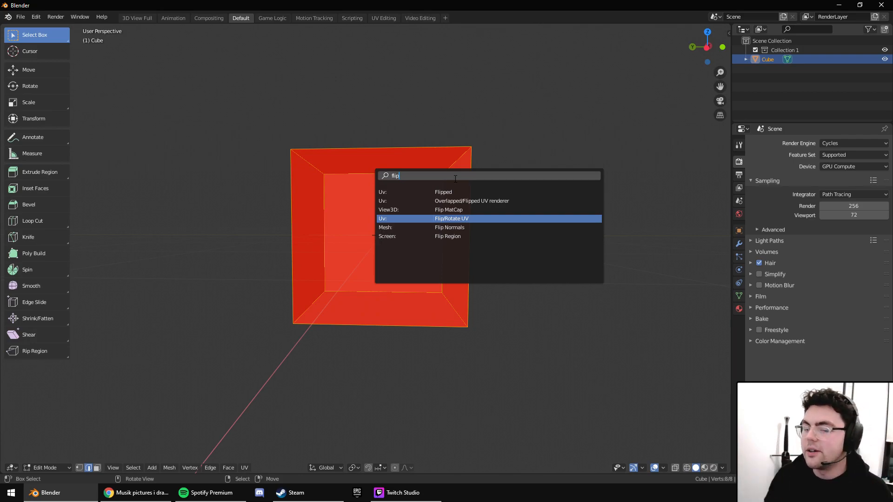
key("Down")
key("Return")
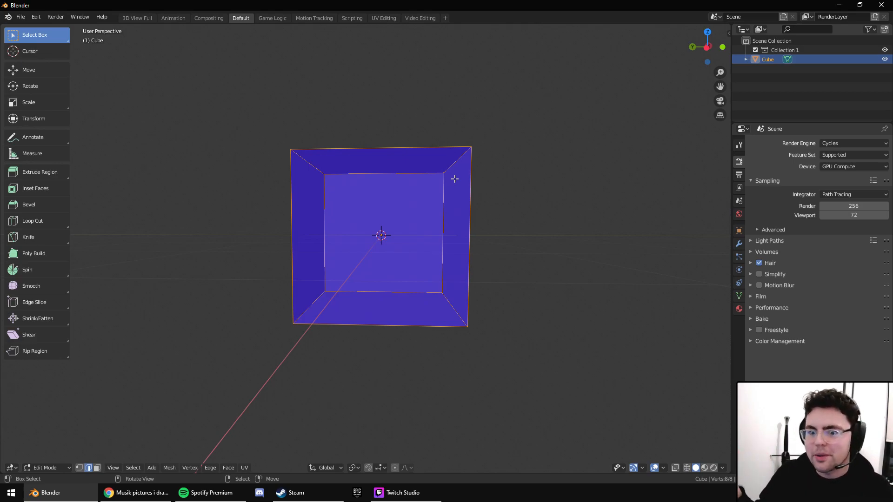
middle_click_drag(454, 179, 662, 231)
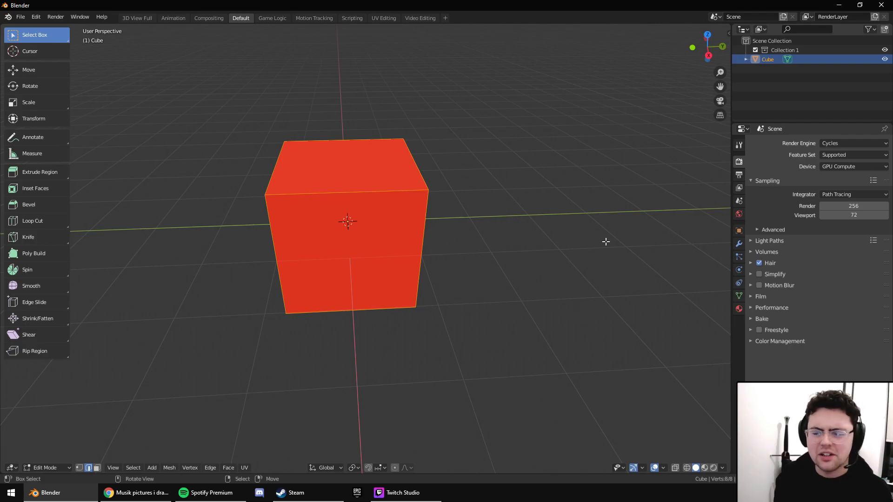
Flip the normals of the whole mesh again through the command search.
middle_click_drag(581, 238, 358, 211)
key("F3")
type("flip")
key("Return")
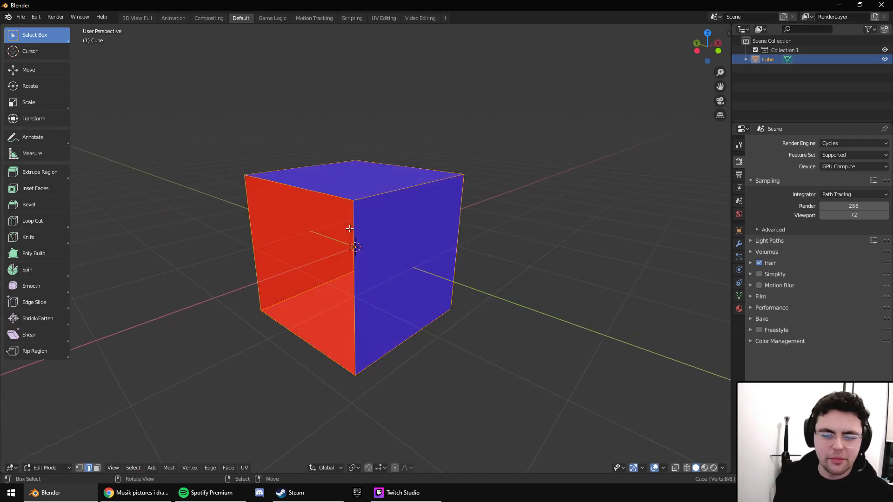
Select the opening's upper and lower edges and fill the missing side with a face.
right_click(306, 193)
right_click(305, 309, "shift")
right_click(307, 322)
right_click(325, 204, "shift")
key("f")
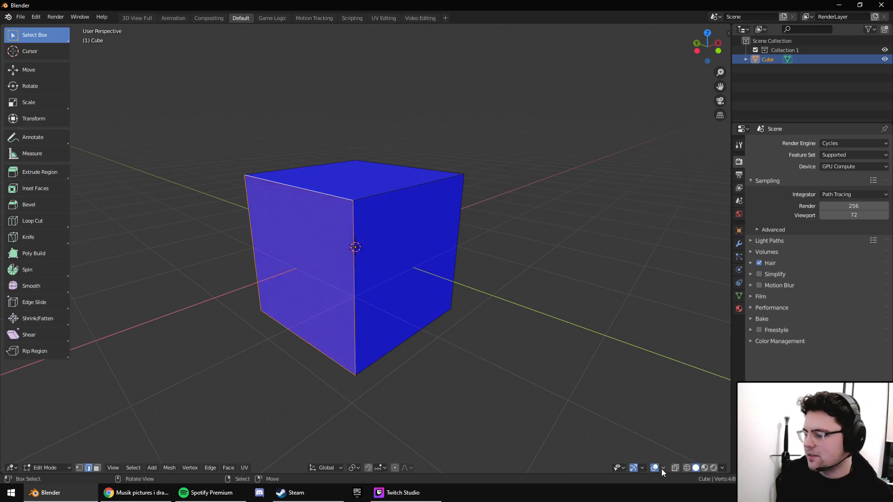
Turn off the Face Orientation overlay in the viewport.
left_click(662, 468)
left_click(607, 213)
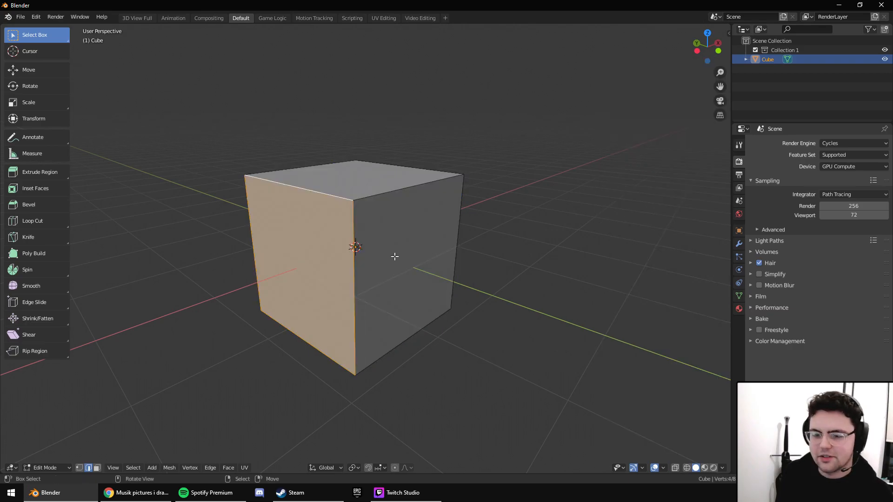
scroll(465, 325, "down", 3)
middle_click_drag(412, 314, 500, 320)
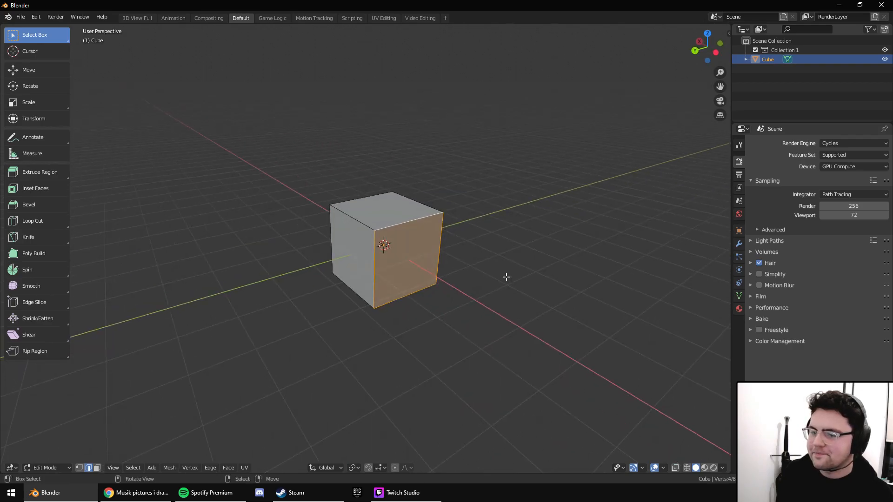
Select only the cube's top face and set the transform pivot point to 3D Cursor.
key("alt+a")
middle_click_drag(492, 200, 319, 211)
key("3")
left_click(319, 211)
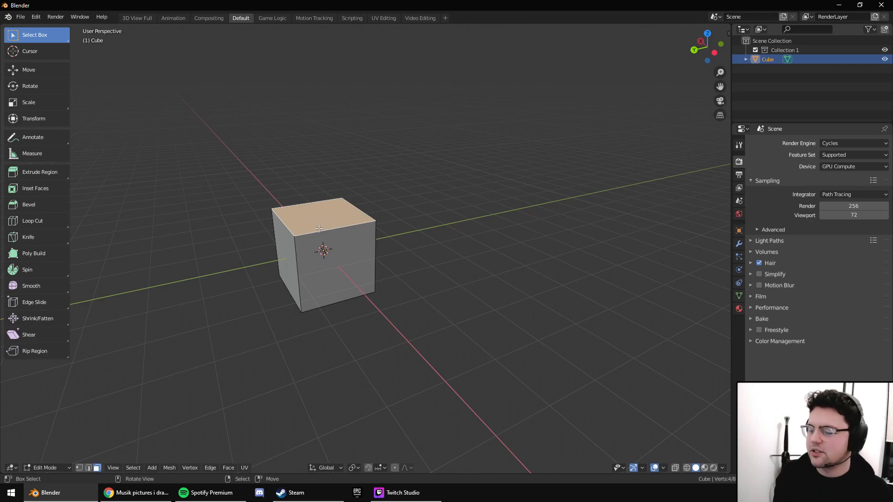
left_click(356, 468)
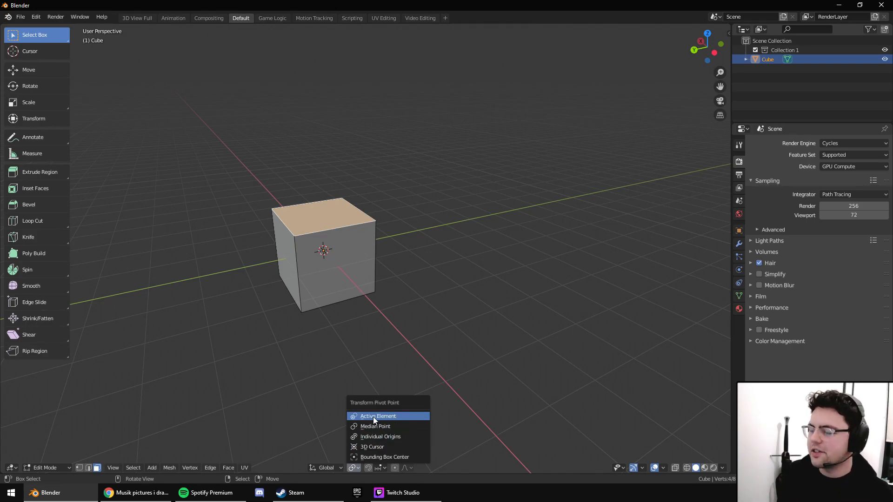
left_click(374, 445)
Select the whole cube and try rotating it around the 3D cursor.
key("a")
key("r")
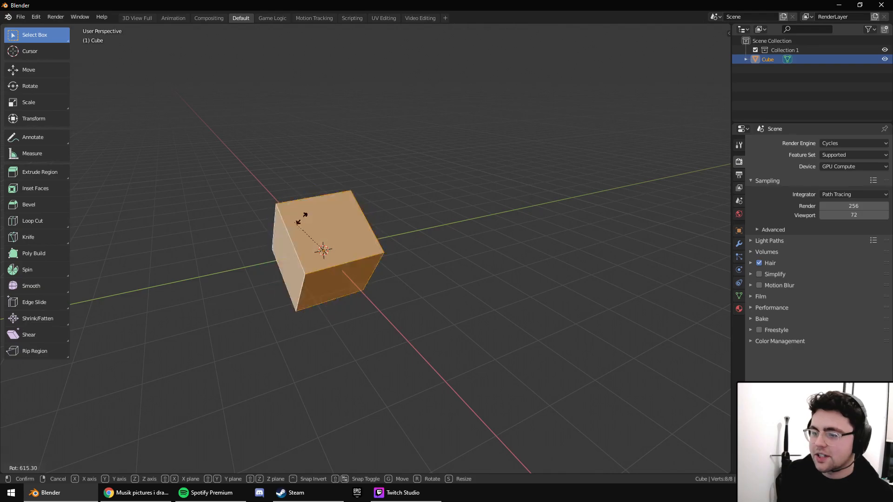
right_click(344, 213)
Move the whole cube about 2.825 along the X axis, away from the 3D cursor.
key("g")
key("x")
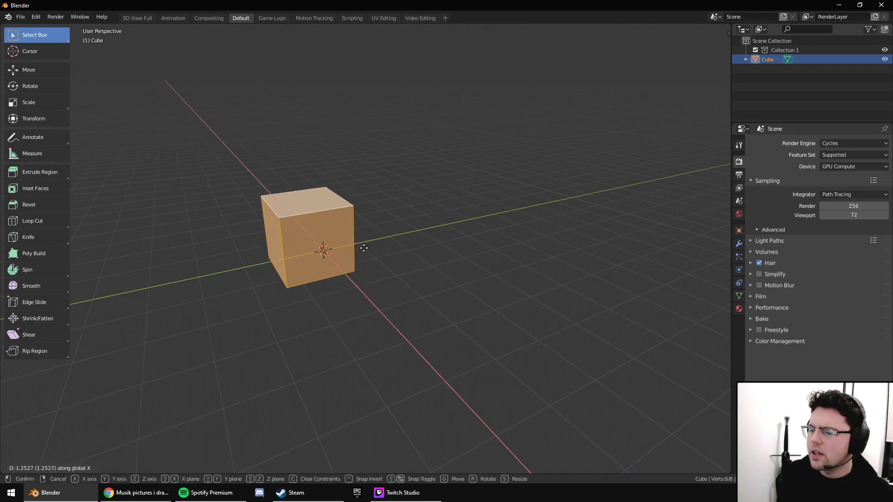
left_click(351, 231)
middle_click_drag(351, 231, 419, 236)
Try rotating the offset cube around the 3D cursor, and undo its X-axis move.
key("r")
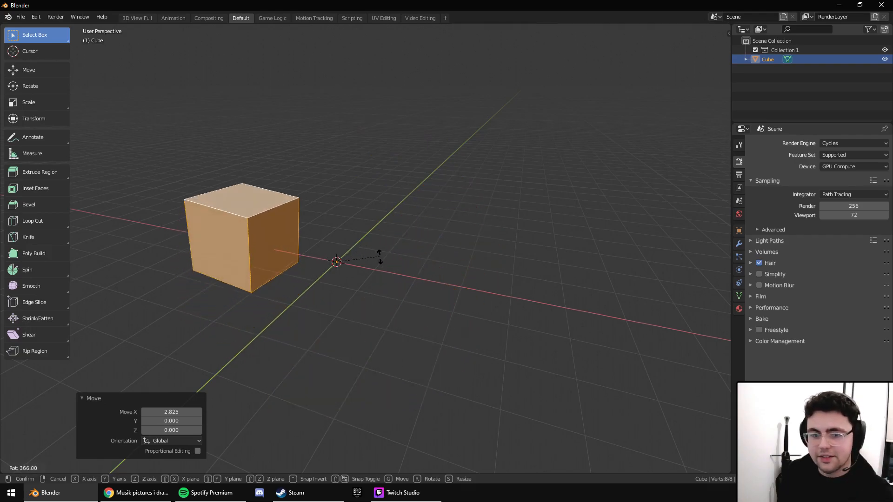
right_click(324, 284)
key("ctrl+z")
Set the transform pivot point to Median Point.
middle_click_drag(406, 283, 389, 285)
left_click(359, 465)
left_click(364, 426)
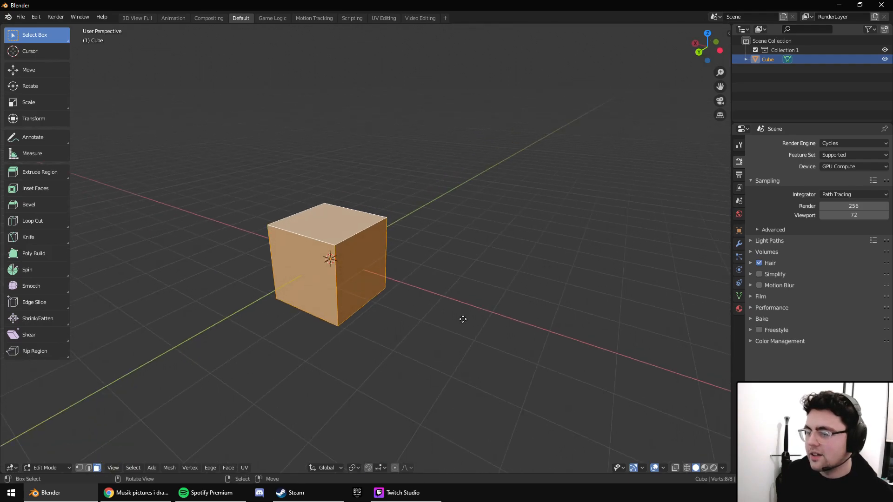
Move the whole cube about 2.959 along the X axis, away from the 3D cursor.
key("g")
key("x")
left_click(391, 281)
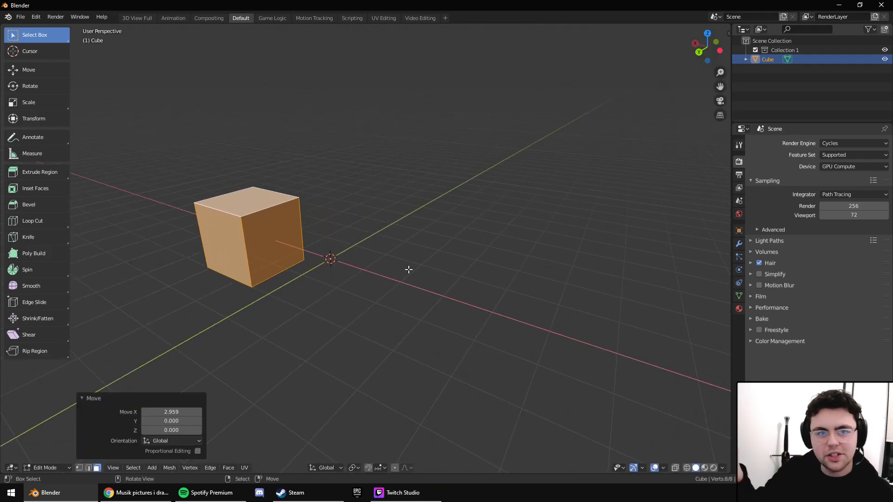
Try rotating the offset cube around its median point, and undo its X-axis move.
key("r")
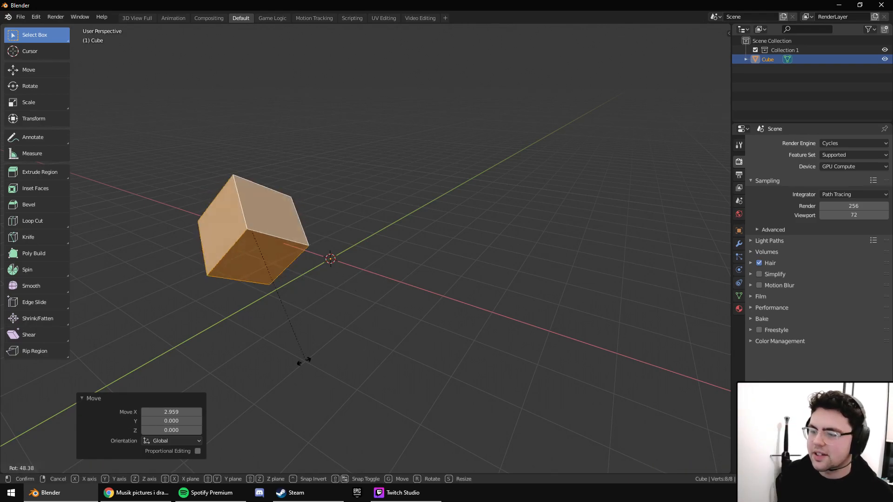
right_click(271, 261)
key("ctrl+z")
Select the whole cube and move it about 0.994 down along the Z axis.
middle_click_drag(342, 261, 274, 269)
left_click(346, 229)
middle_click_drag(346, 229, 251, 273)
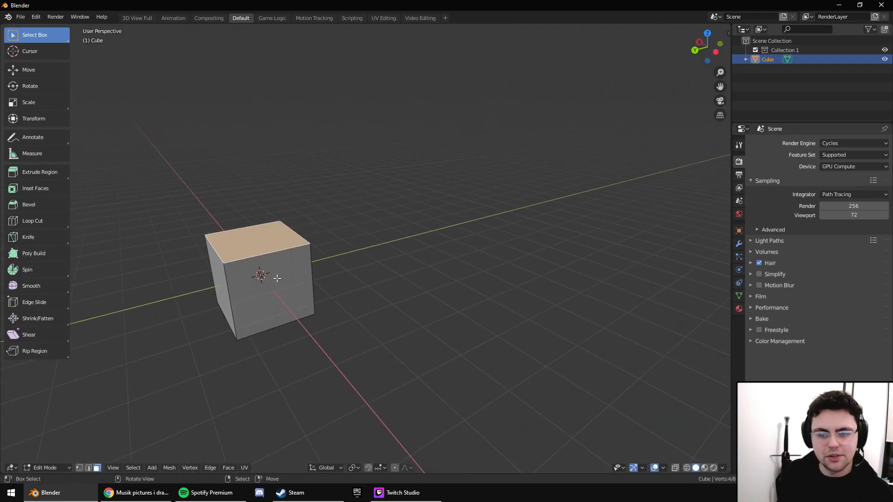
key("a")
middle_click_drag(344, 261, 338, 279)
key("g")
key("z")
left_click(303, 279)
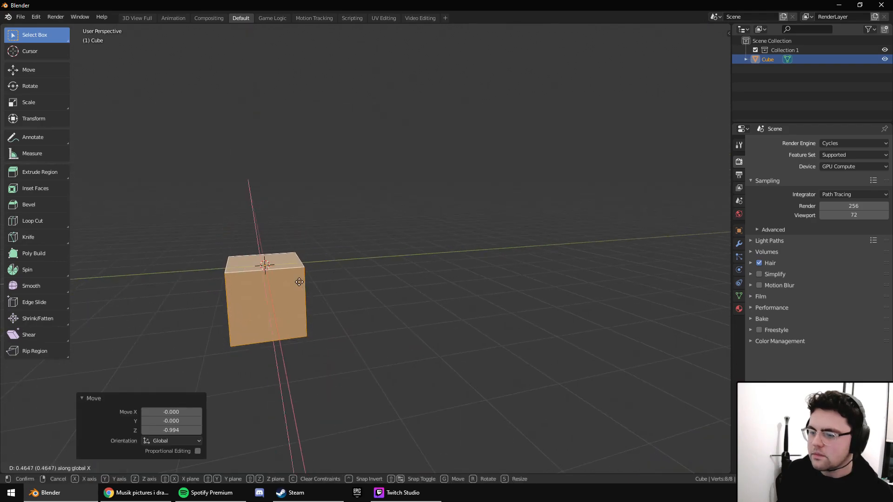
Move the whole cube sideways along the Y axis, clear of the 3D cursor, and select only its top face.
key("g")
key("y")
left_click(281, 283)
middle_click_drag(281, 277, 261, 281)
key("alt+a")
right_click(233, 269)
Spin the cube's top face around the 3D cursor through about 186° in 9 steps.
left_click(56, 268)
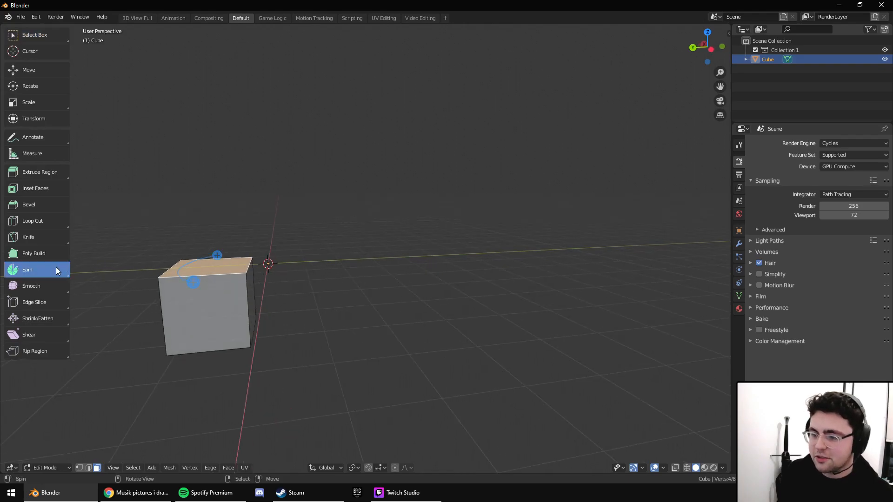
left_click(217, 252)
left_click_drag(193, 371, 251, 371)
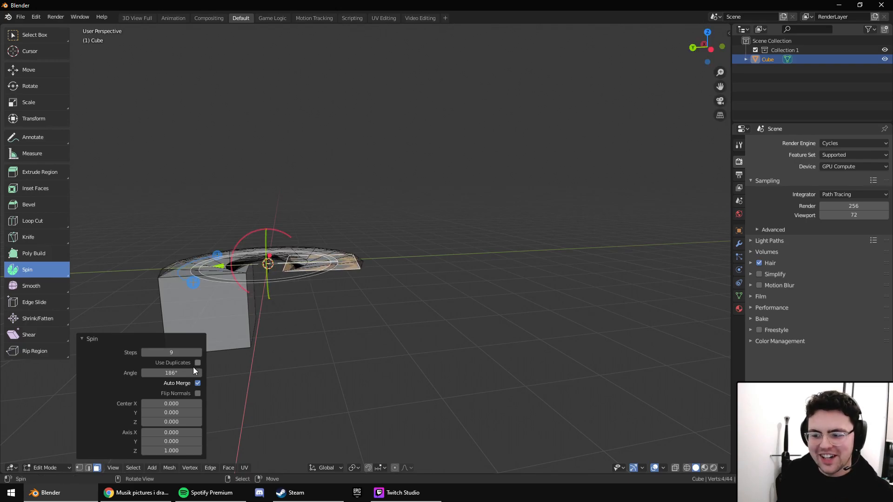
Set the spin's axis to 1 in X and 0 in Z.
left_click(171, 433)
type("0.0")
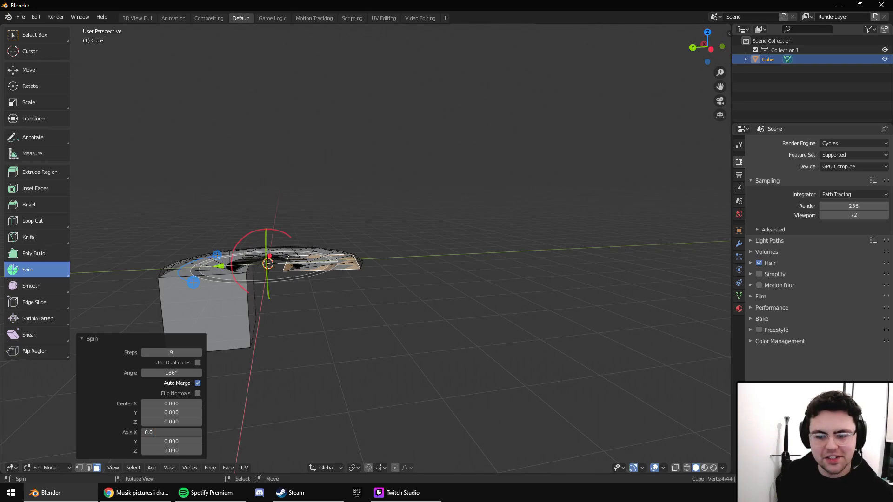
left_click_drag(158, 431, 140, 430)
type("1")
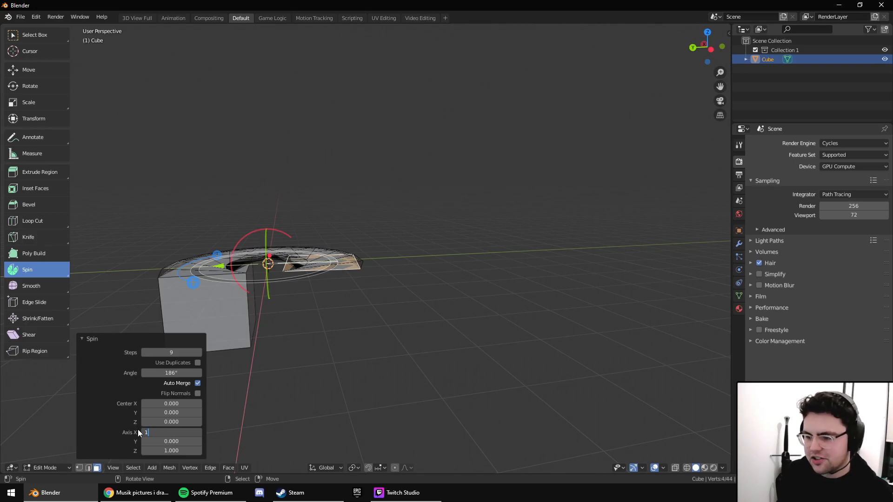
key("Return")
left_click(152, 450)
type("0")
key("Return")
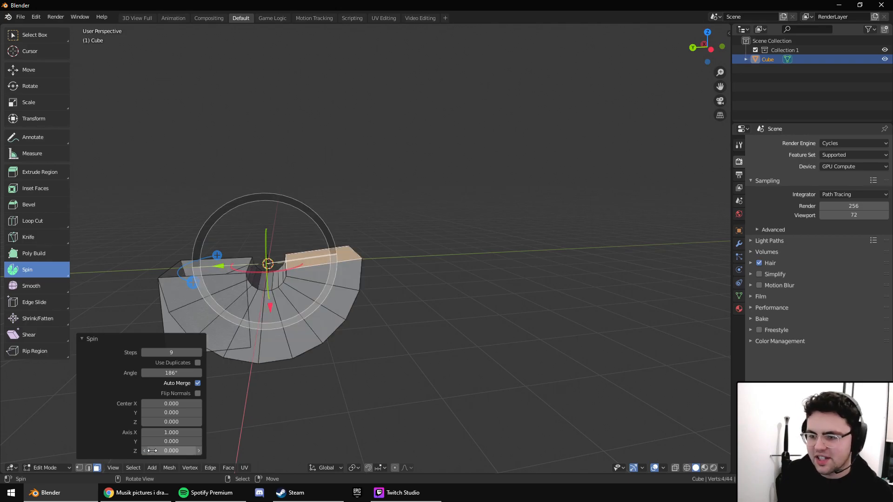
Reverse the spin so it arches upward by setting its X axis value to -1.
left_click(171, 433)
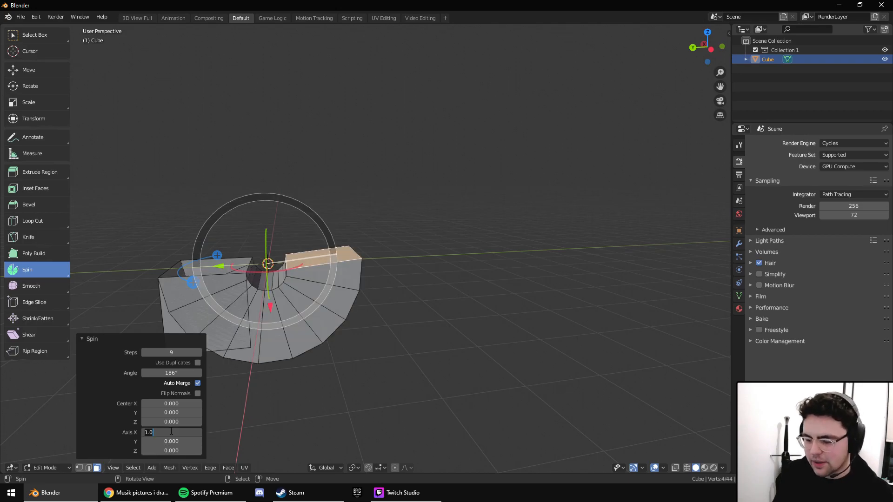
type("-1")
key("Return")
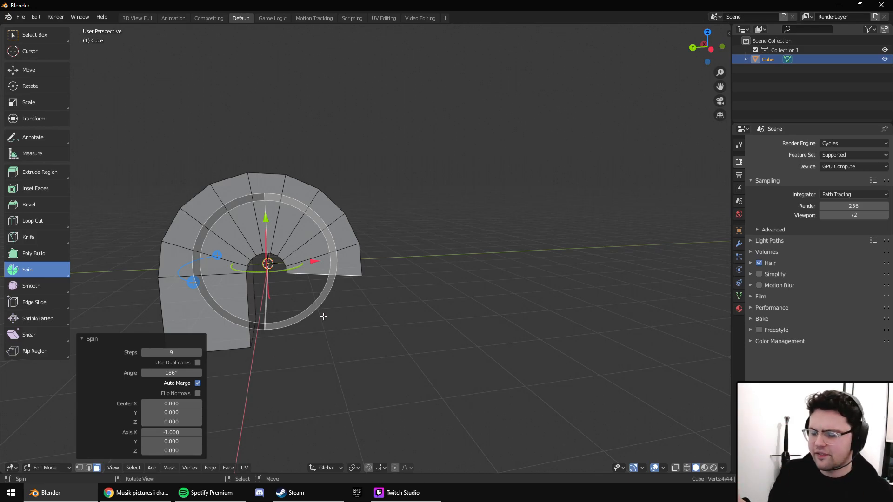
Select and delete the face at the free end of the spun arch.
left_click(344, 270)
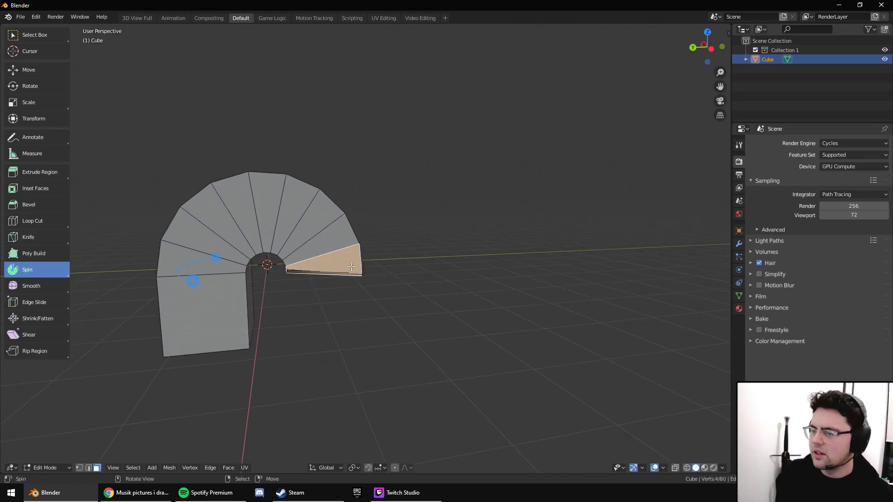
middle_click_drag(345, 267, 382, 231)
key("x")
left_click(341, 264)
scroll(353, 253, "up", 3)
Undo the face deletion, the spin, and the cube's Y-axis and Z-axis moves.
key("ctrl+z")
key("ctrl+z")
key("ctrl+z")
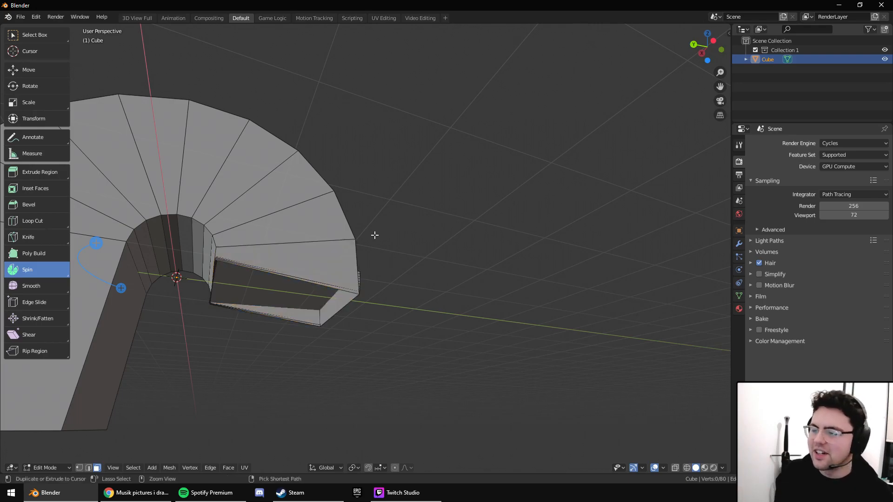
middle_click_drag(330, 279, 275, 235)
key("ctrl+i")
key("ctrl+z")
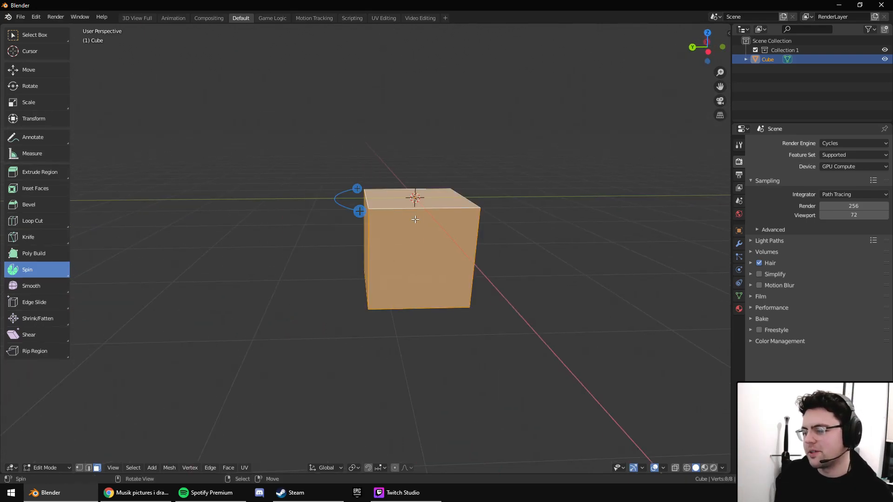
key("ctrl+z")
In Edit Mode and front view, move the whole cube about 0.990 up the Z axis so its base rests on the origin.
middle_click_drag(427, 226, 374, 253, "shift")
key("Tab")
scroll(360, 255, "up", 3)
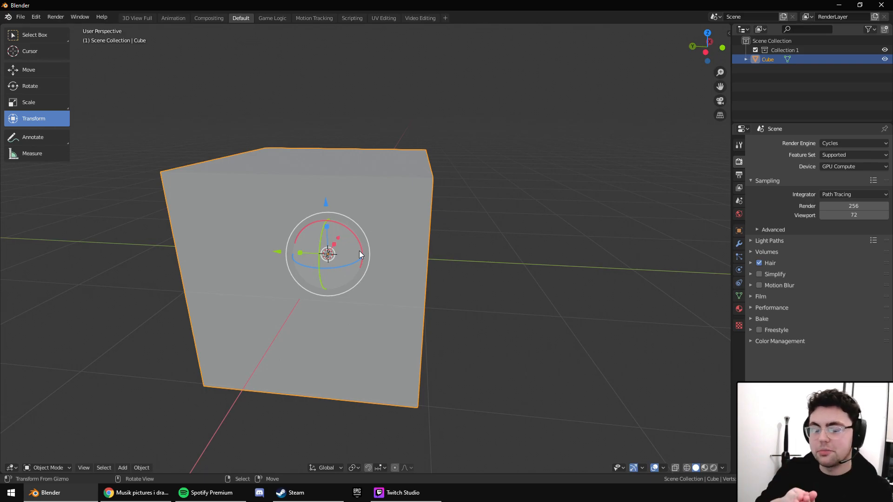
key("Tab")
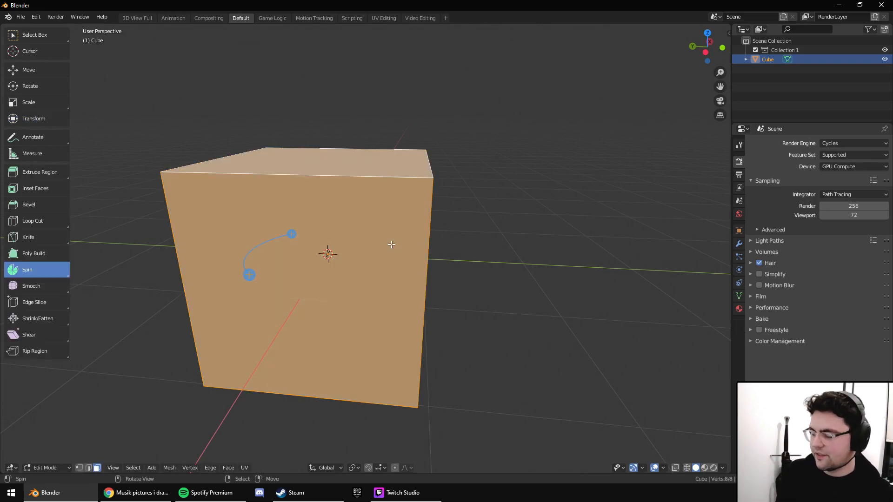
key("KP_1")
key("g")
key("z")
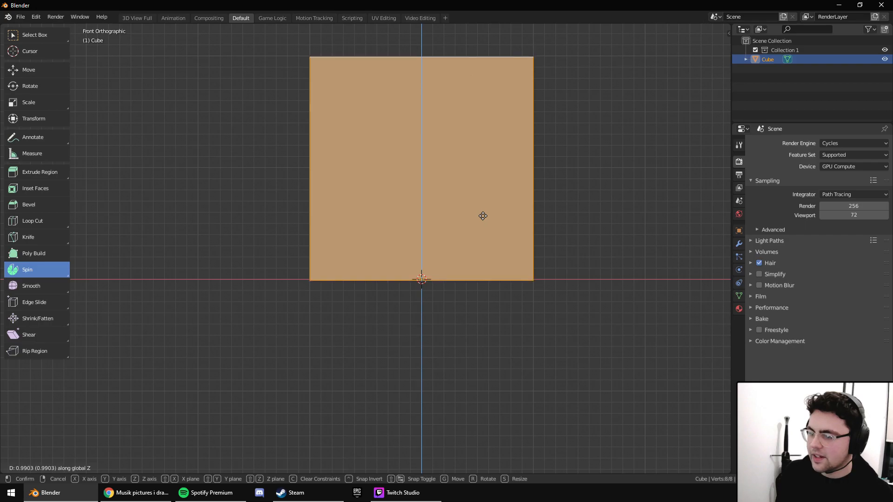
left_click(483, 216)
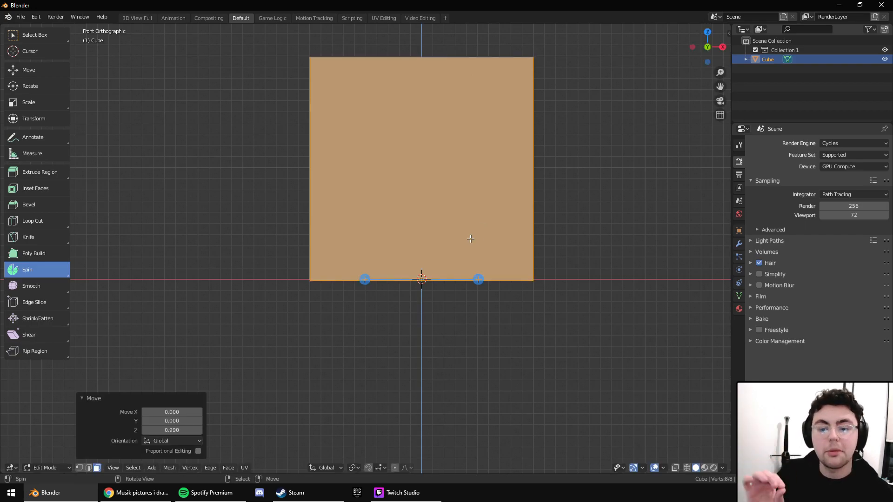
Check the cube's origin in Object Mode, and undo the Z-axis move in Edit Mode.
key("Tab")
middle_click_drag(470, 240, 499, 318)
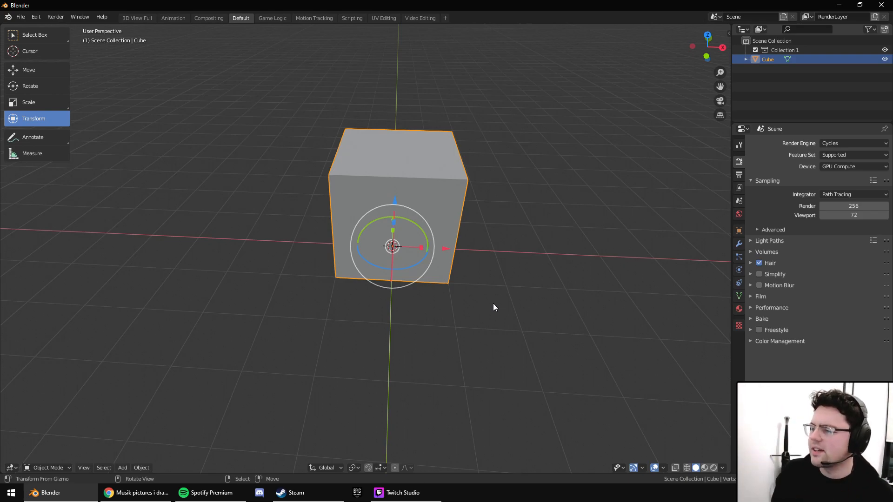
key("Tab")
key("ctrl+z")
Move all of the cube's geometry freely away from its origin in Edit Mode, and return to Object Mode.
middle_click_drag(473, 257, 500, 277)
key("Tab")
key("Tab")
key("g")
left_click(456, 209)
key("Tab")
middle_click_drag(455, 209, 498, 217)
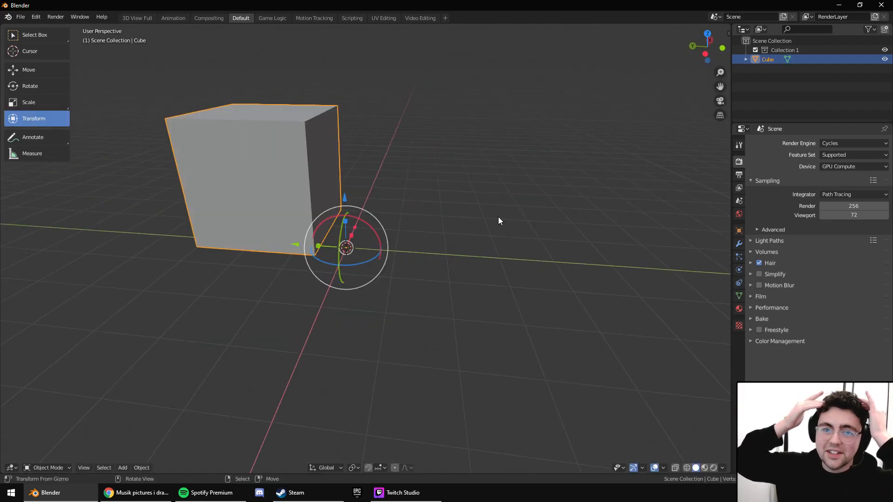
middle_click_drag(292, 207, 350, 230)
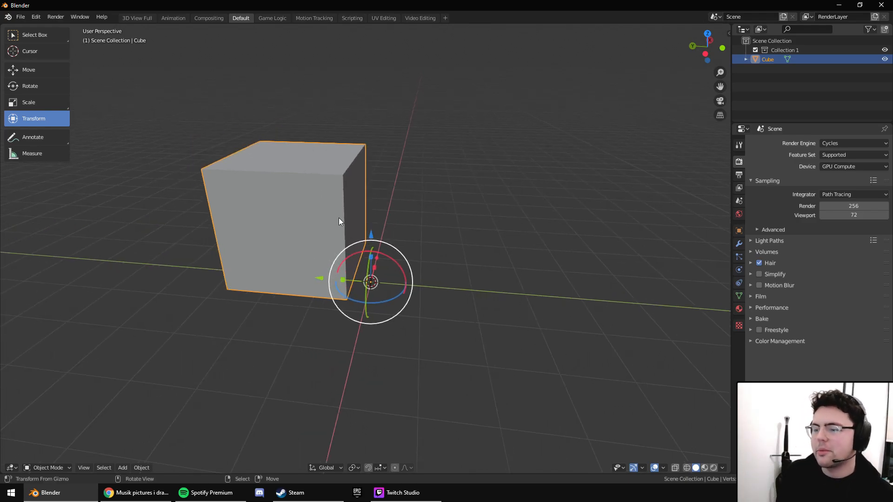
key("F3")
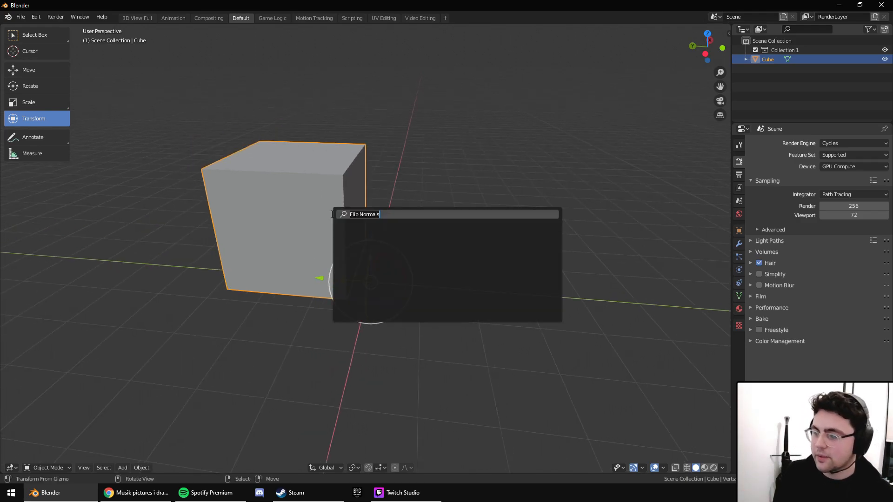
key("Escape")
key("shift+s")
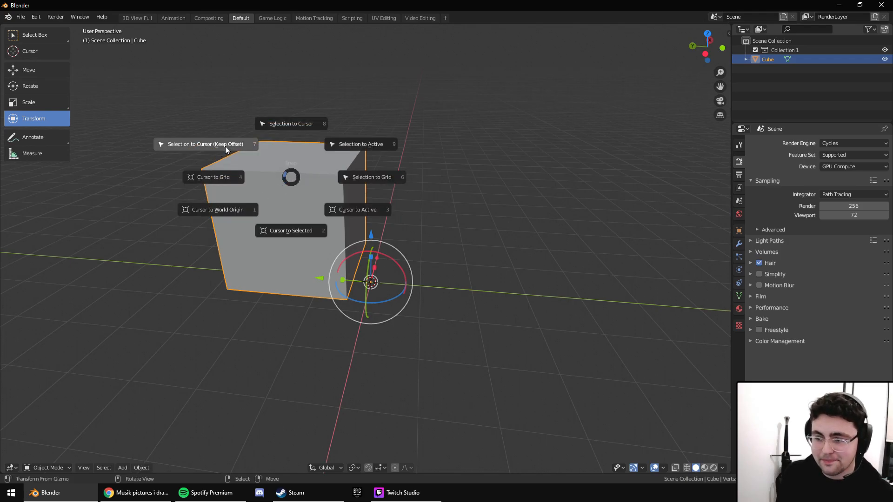
key("Escape")
Search the commands for "origin" and try Set Origin with Origin to Geometry on the cube in Edit Mode.
key("Tab")
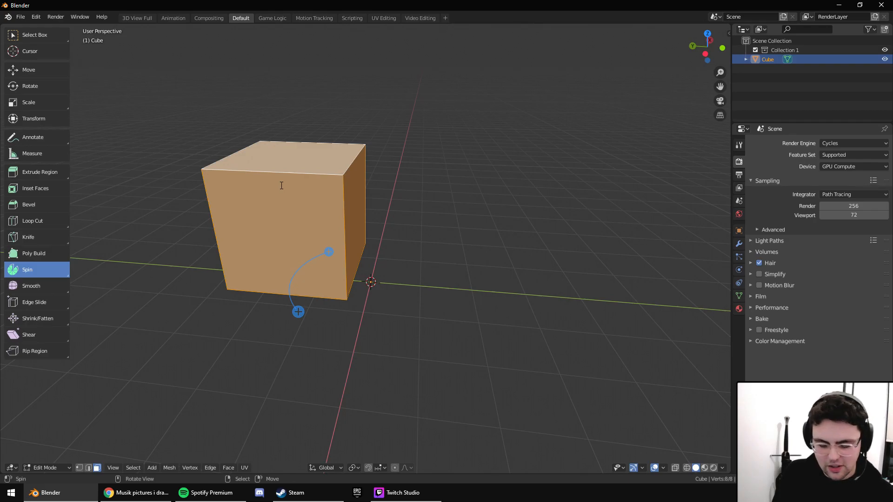
key("F3")
type("origi")
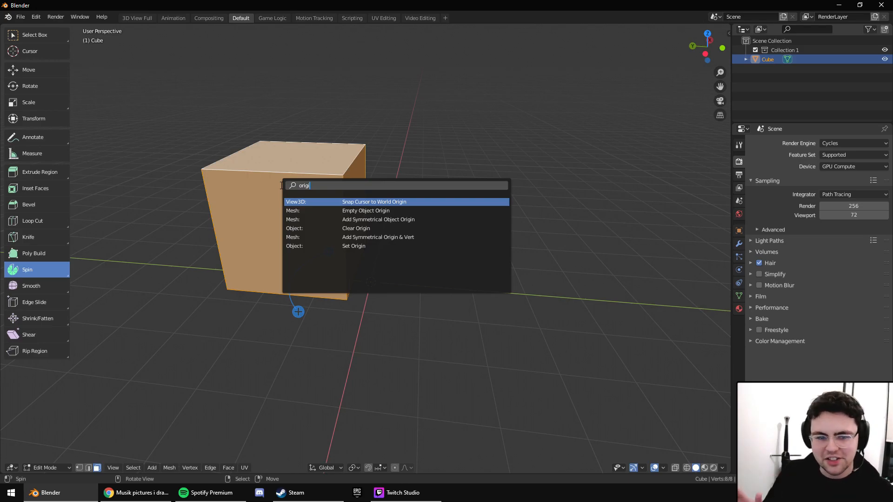
type("n")
key("Down")
key("Down")
key("Down")
key("Down")
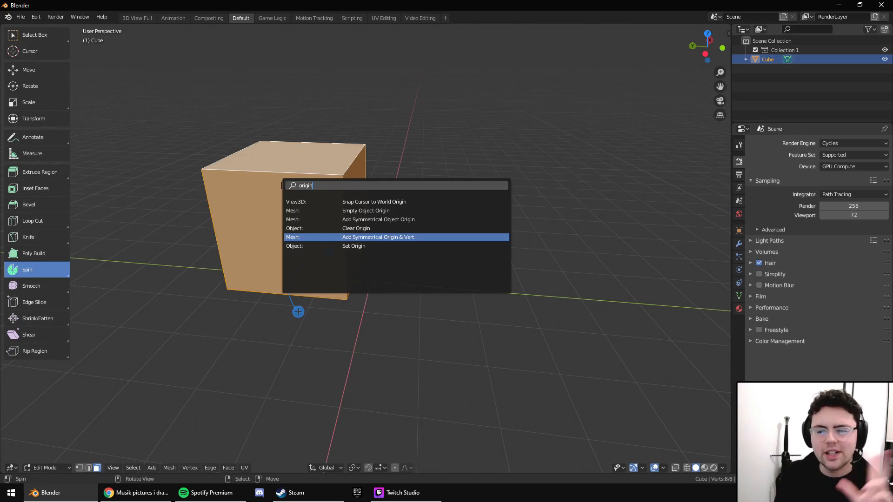
key("Down")
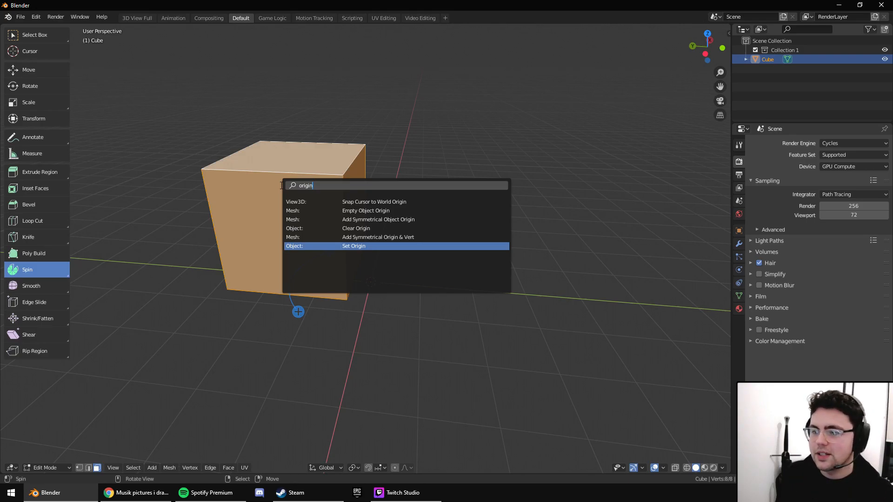
key("Up")
key("Down")
key("Up")
key("Down")
key("Return")
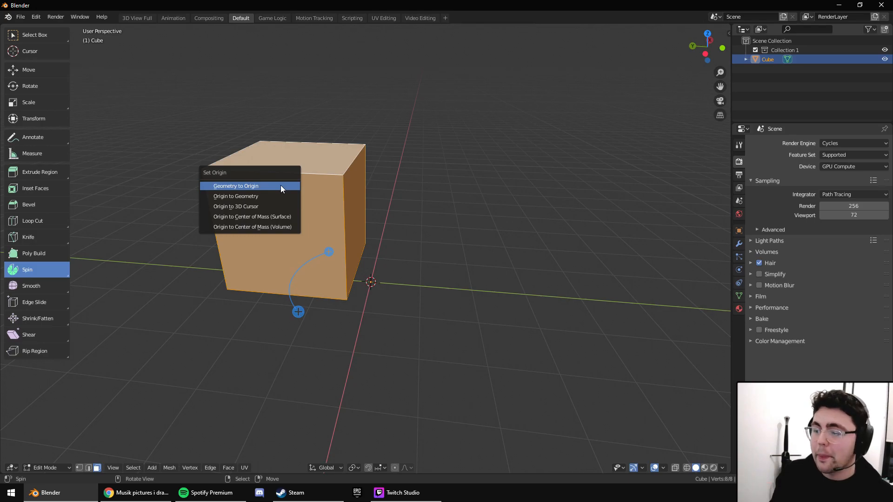
left_click(249, 196)
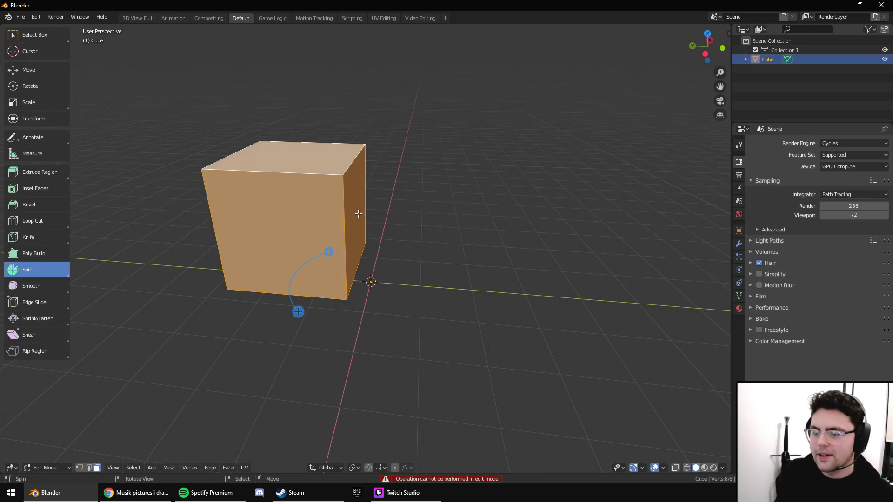
Set the cube's origin with Origin to Geometry in Object Mode.
key("Tab")
key("F3")
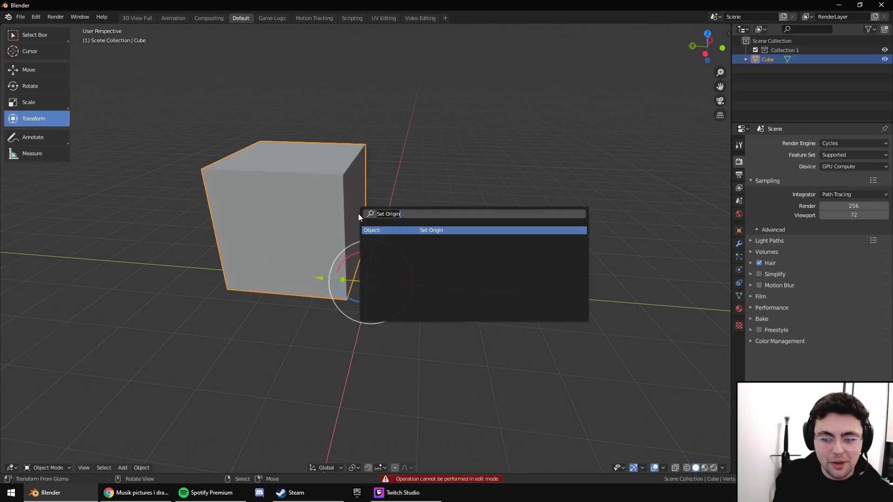
key("Return")
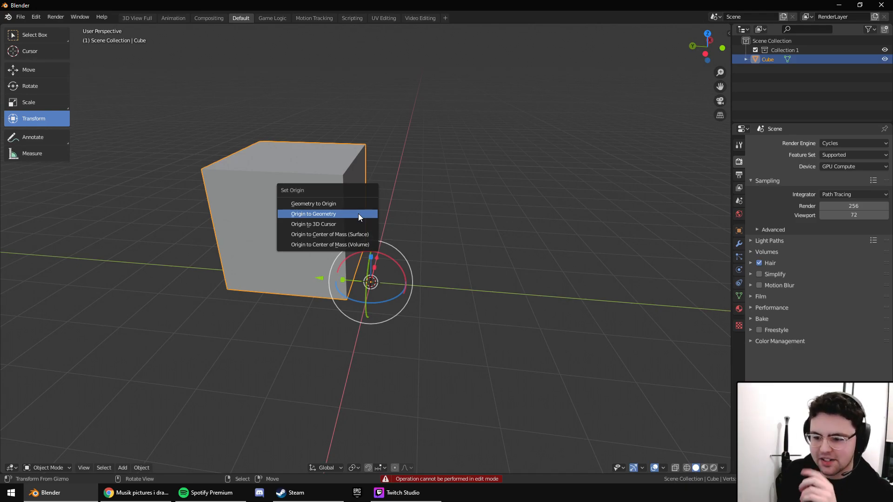
left_click(358, 214)
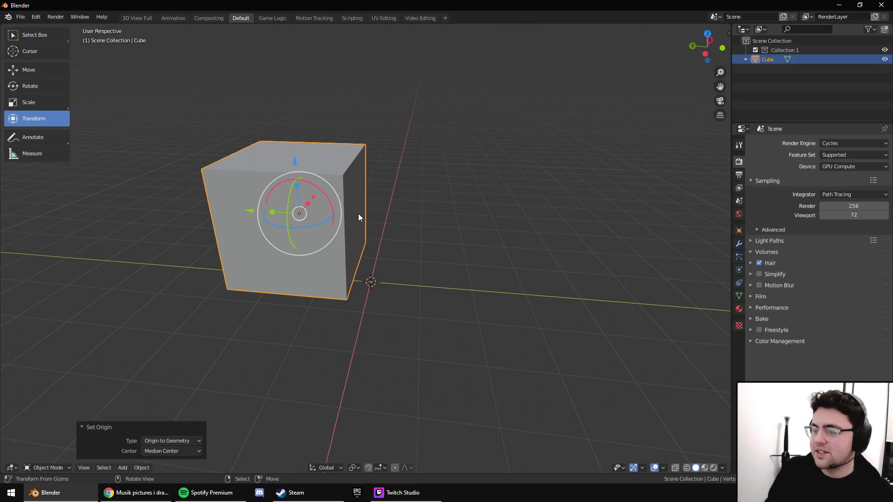
Snap the cube to the 3D cursor using Selection to Cursor (Keep Offset).
mouse_move(299, 275)
middle_mouse_down()
mouse_move(239, 219)
mouse_move(257, 253)
mouse_move(309, 259)
mouse_move(297, 275)
middle_mouse_up()
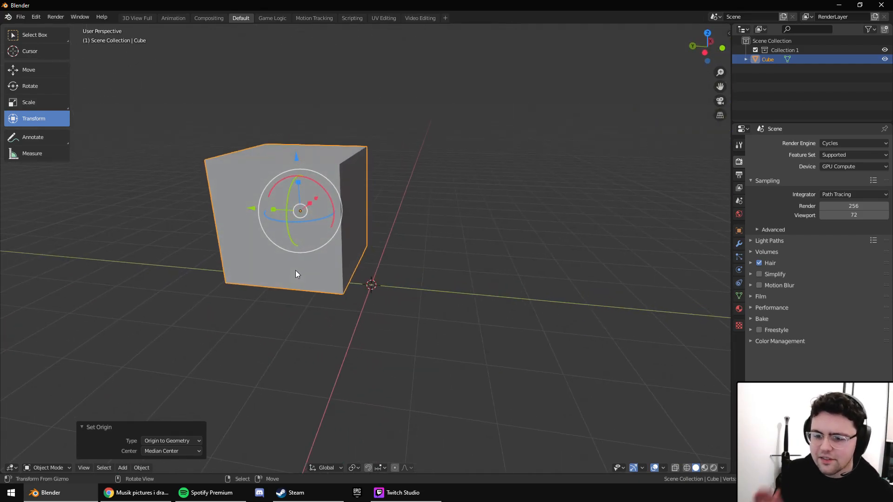
key("shift+s")
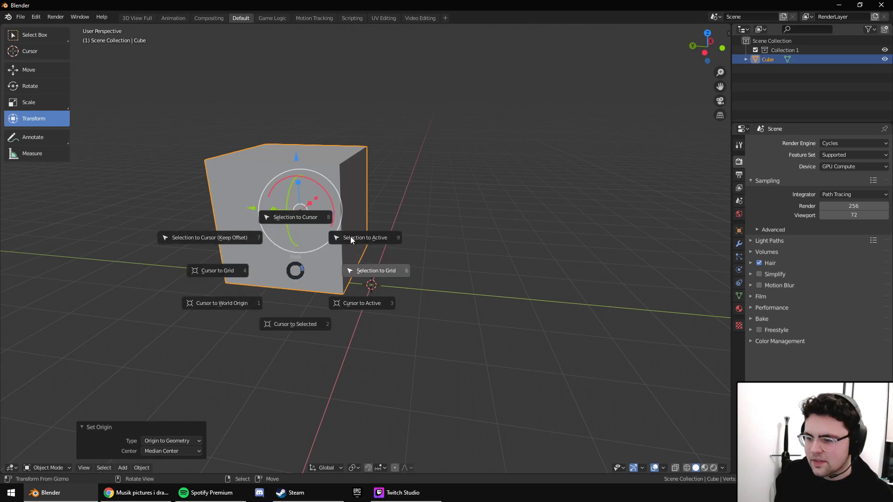
left_click(223, 239)
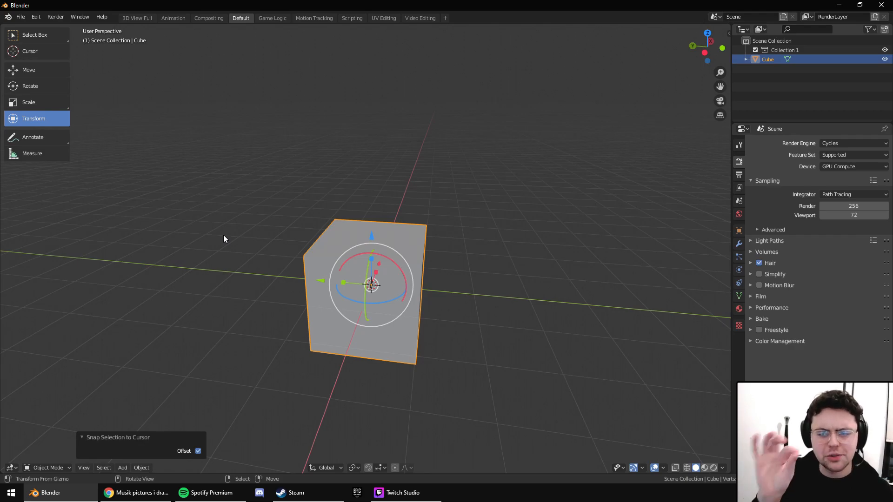
Activate the Smooth tool for the cube in Edit Mode, and return to Object Mode.
middle_click_drag(279, 229, 288, 327)
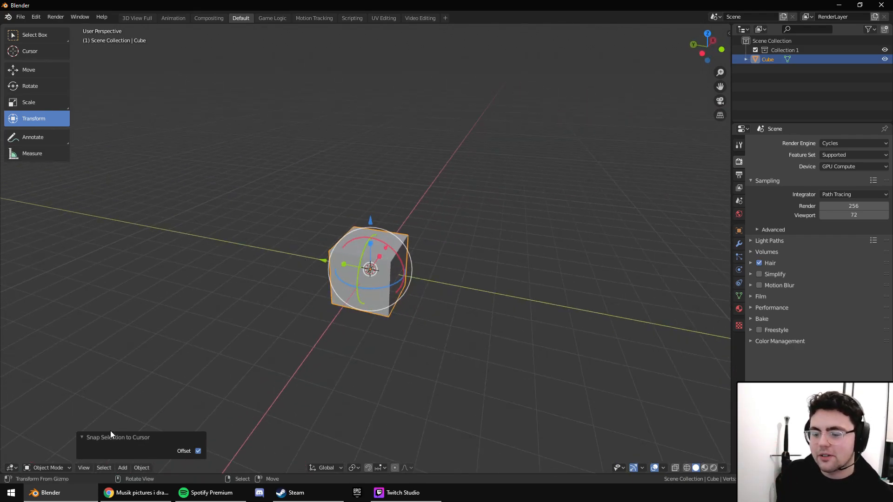
key("Tab")
middle_click_drag(167, 355, 160, 358)
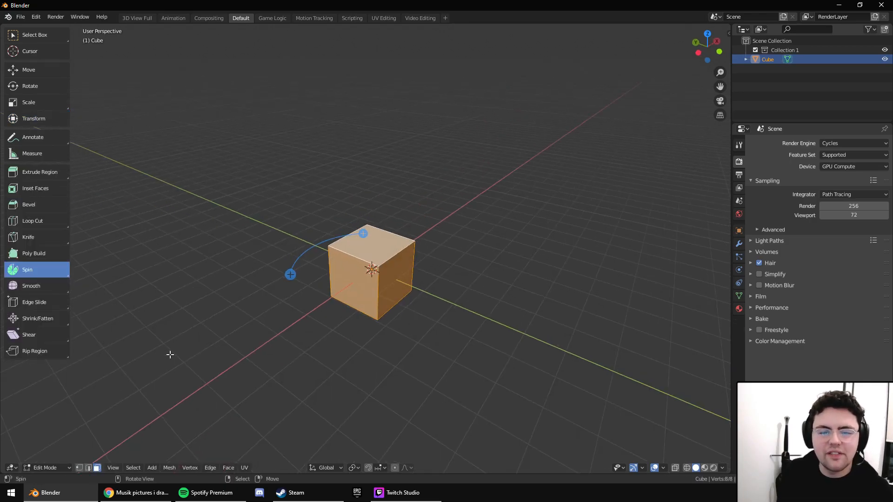
left_click(41, 287)
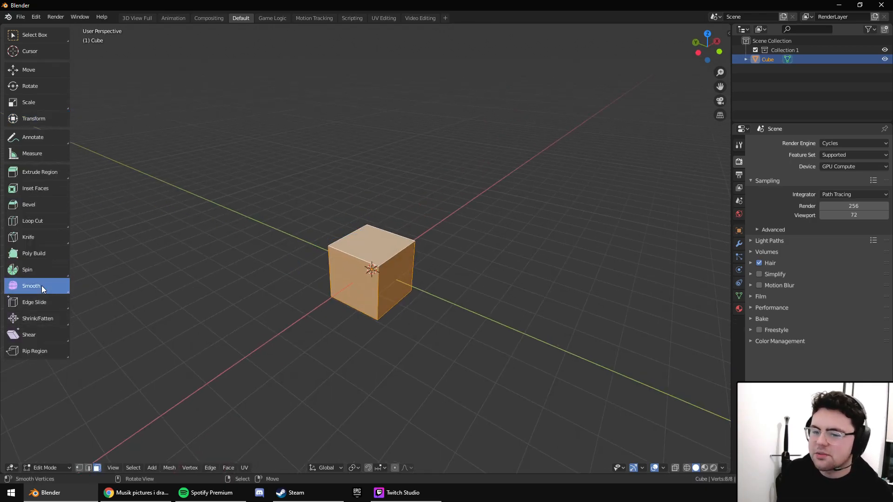
key("Tab")
mouse_move(268, 255)
middle_mouse_down()
mouse_move(233, 259)
mouse_move(311, 252)
mouse_move(306, 289)
mouse_move(216, 246)
mouse_move(274, 259)
middle_mouse_up()
key("t")
key("Tab")
key("Tab")
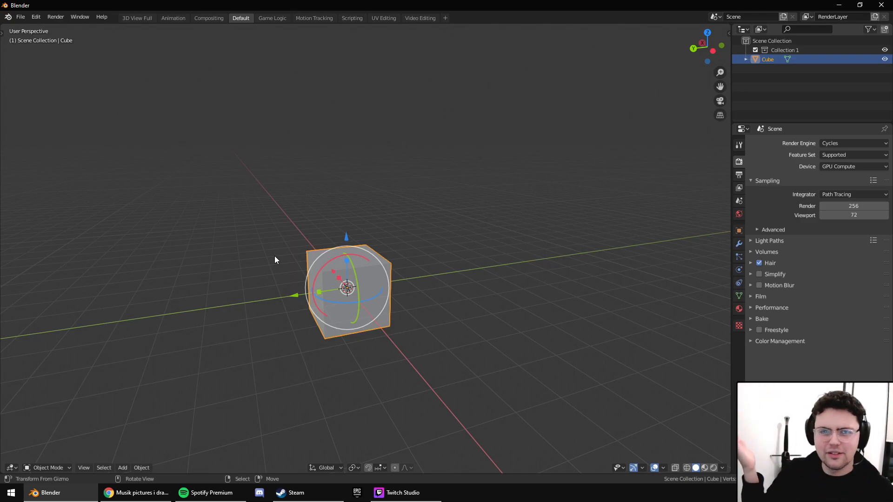
Try the Move tool in Object Mode and make Select Box the active tool.
middle_click_drag(274, 257, 291, 236)
key("t")
left_click(34, 66)
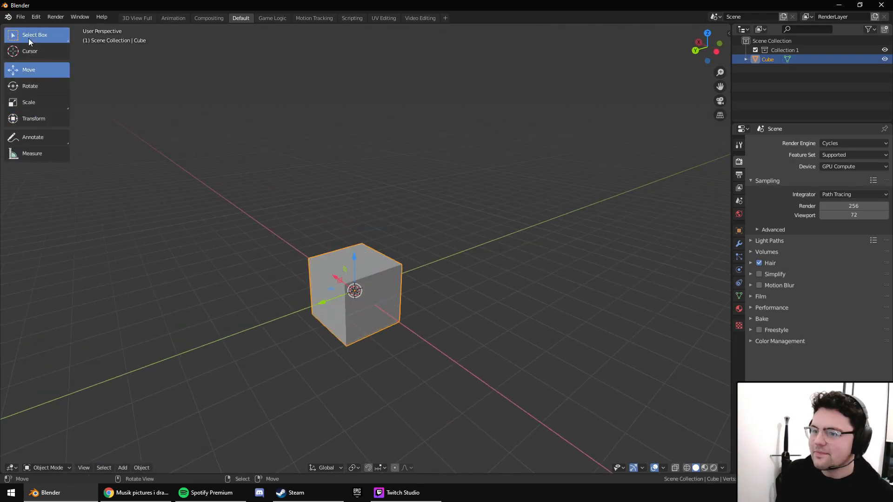
left_click(29, 38)
Enter Edit Mode and select only the cube's top face.
key("Tab")
middle_click_drag(387, 305, 364, 294)
left_click(358, 291)
left_click(354, 264)
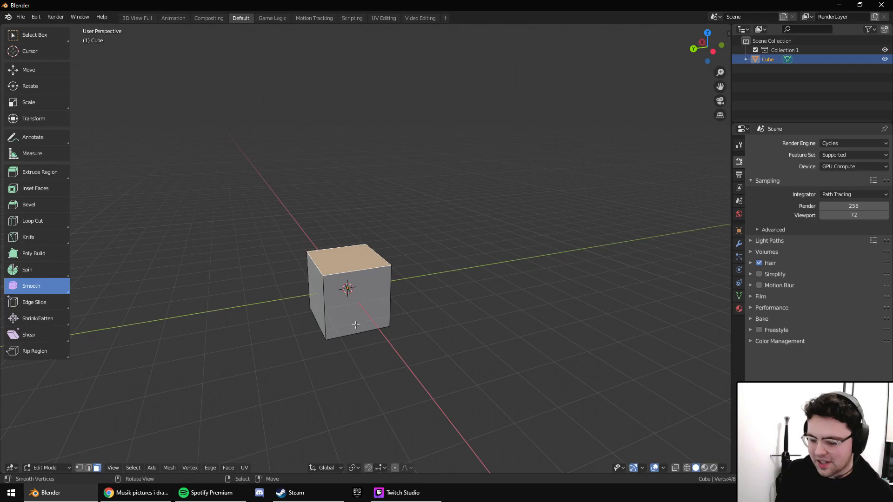
middle_click_drag(354, 264, 361, 323)
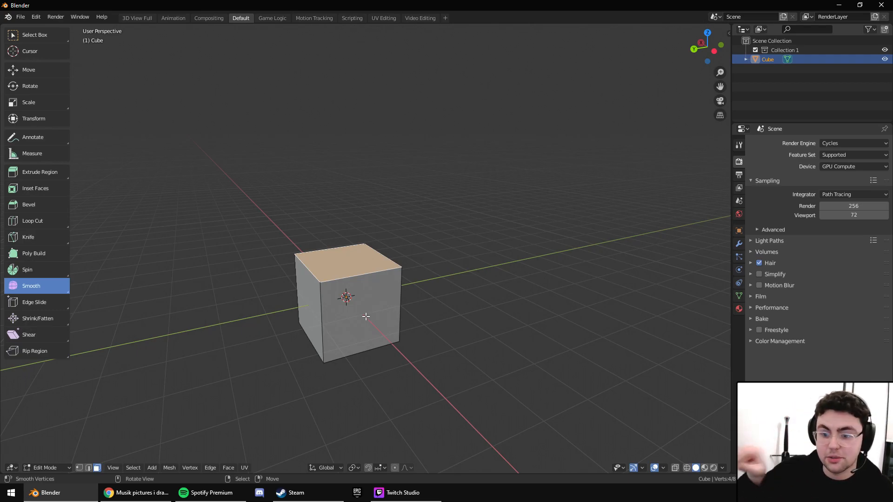
Show the active tool settings and make Select Box the active tool in Edit Mode.
left_click(738, 145)
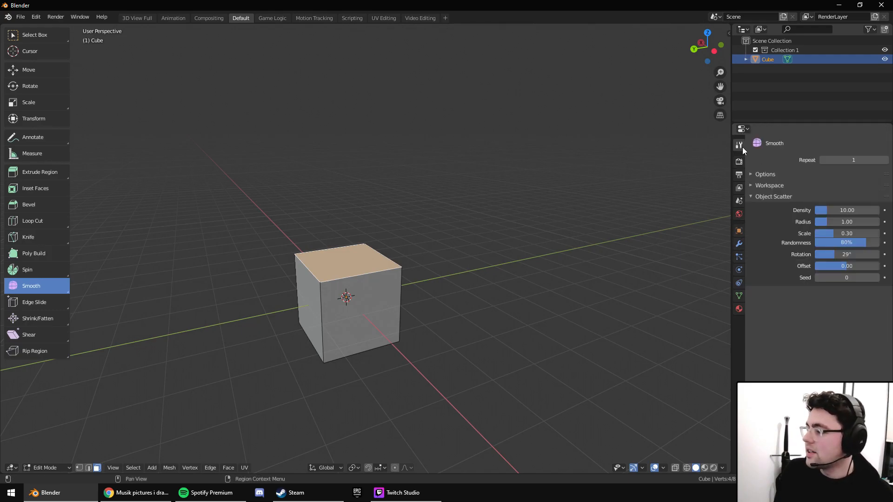
left_click(33, 36)
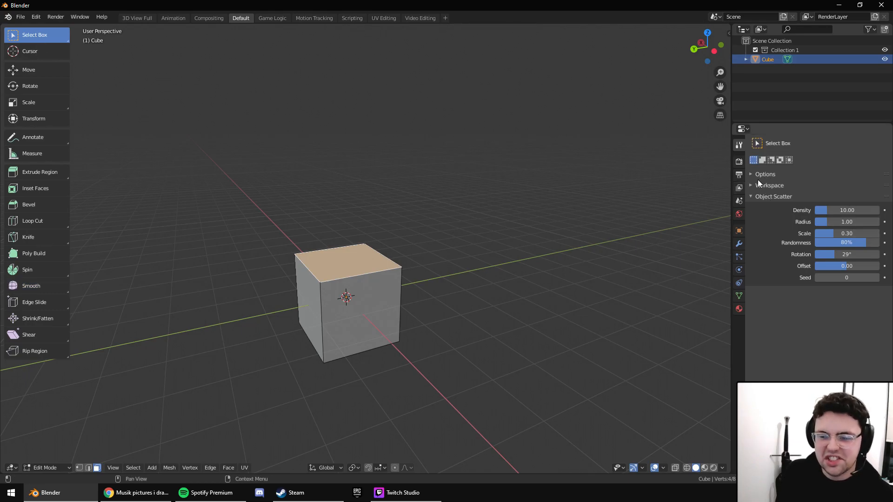
Examine the Render, Output, View Layer, Scene, World, Object and Modifier properties one after another.
left_click(740, 163)
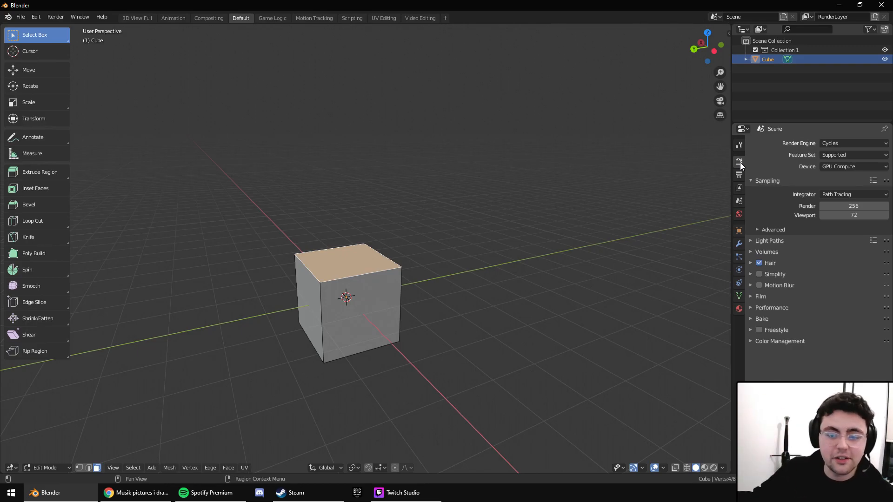
left_click(739, 176)
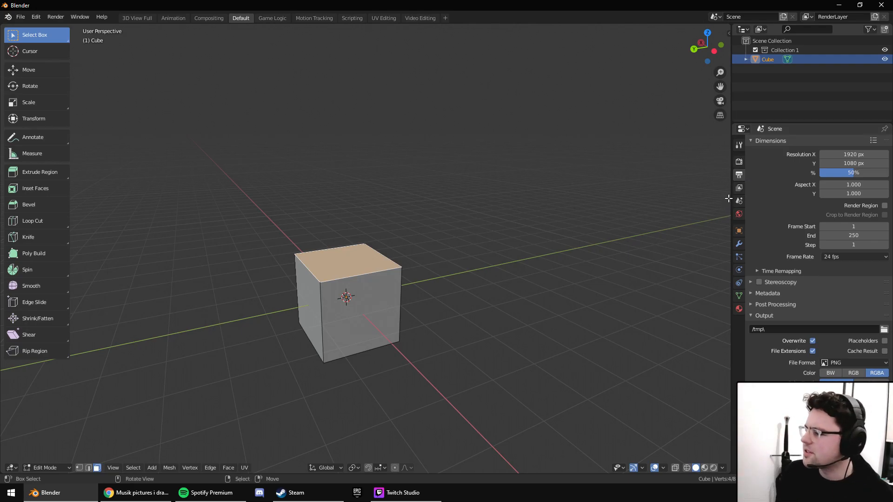
left_click(738, 188)
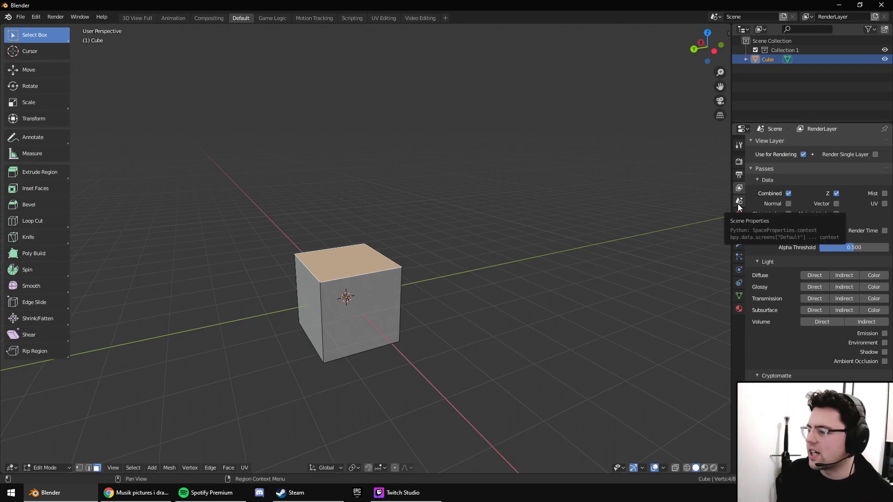
left_click(738, 205)
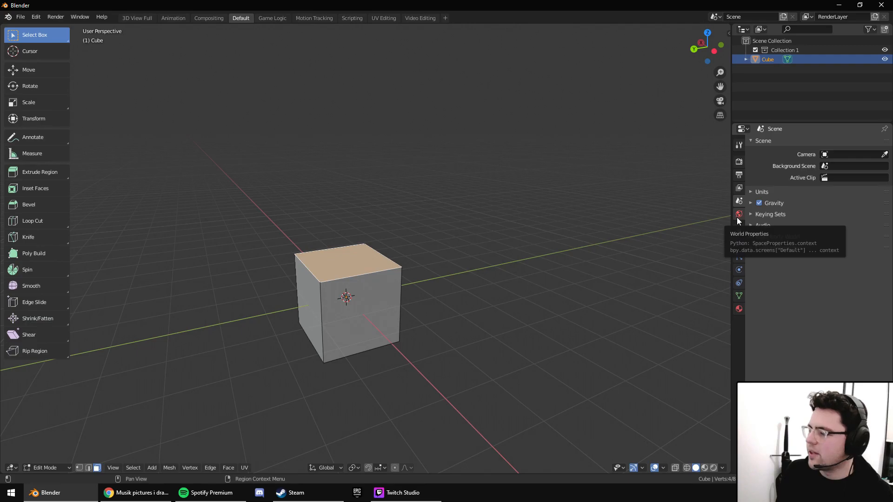
left_click(739, 216)
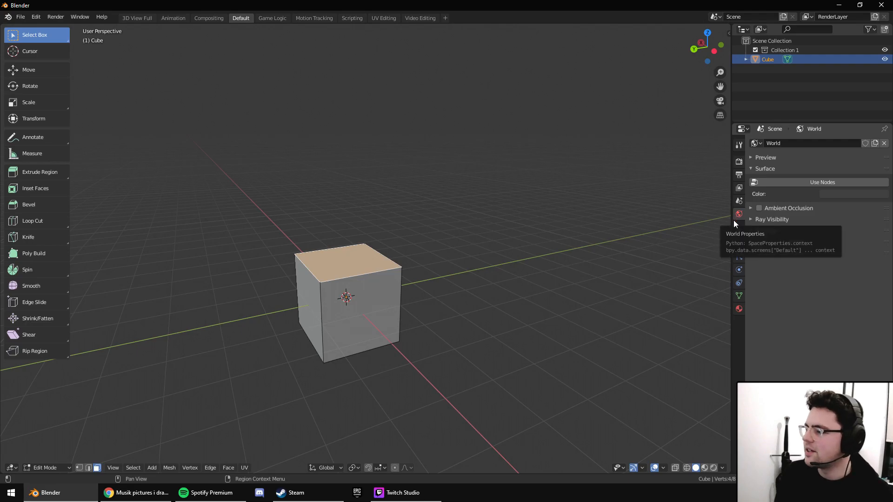
left_click(736, 228)
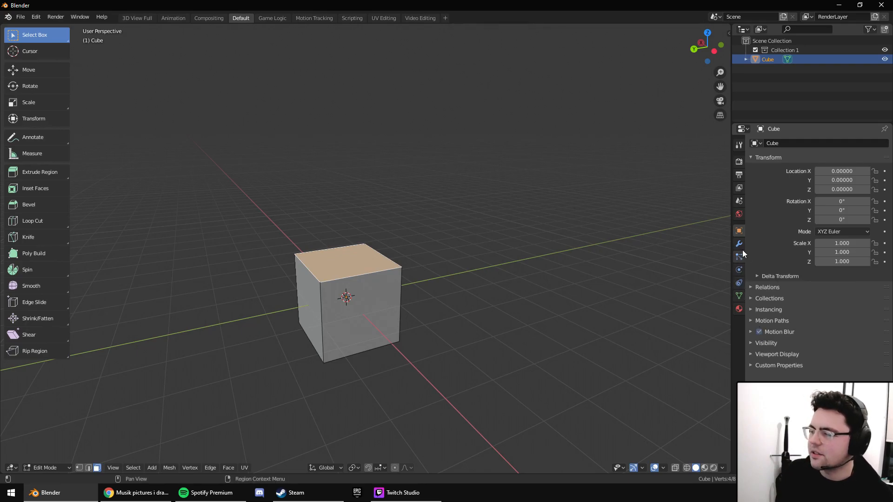
left_click(739, 244)
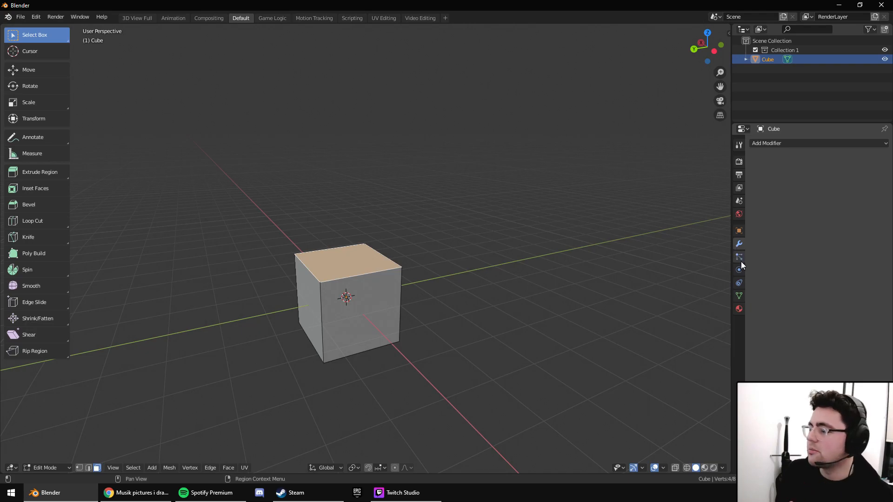
Add a particle system to the cube in the Particle properties and remove it again.
left_click(740, 260)
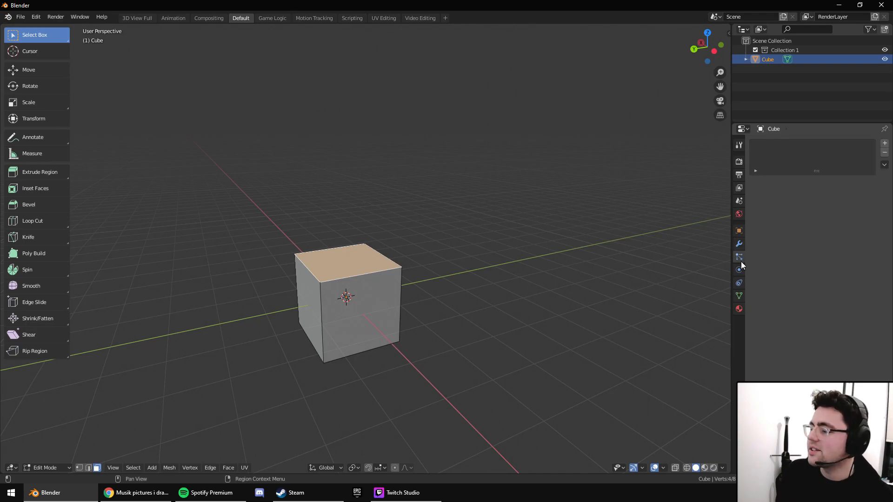
left_click(885, 144)
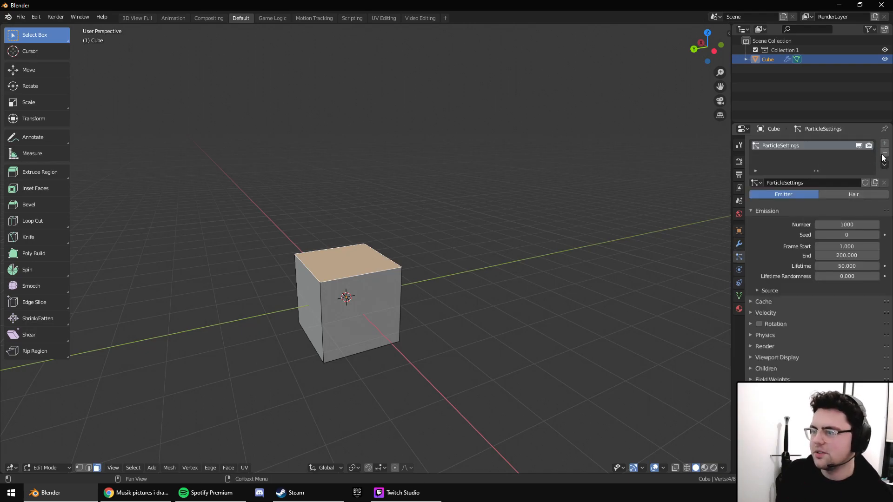
left_click(884, 153)
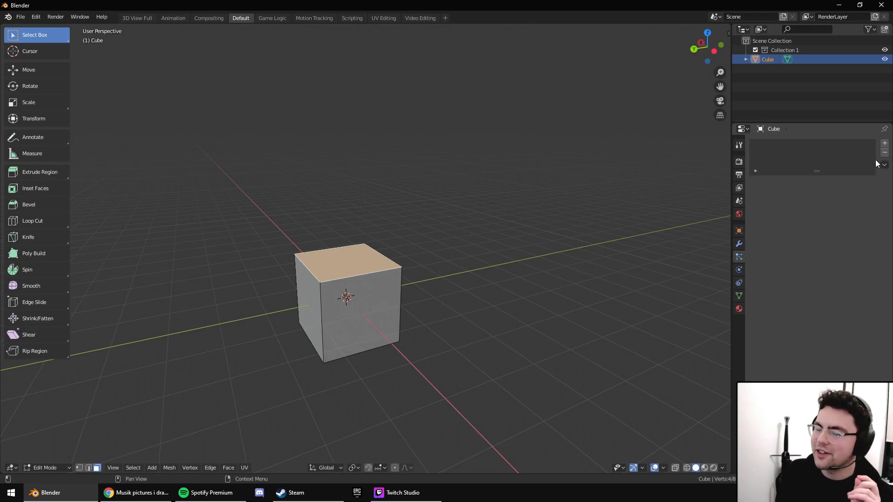
Examine the Physics properties, the available object constraints and the cube's Object Data properties.
left_click(741, 270)
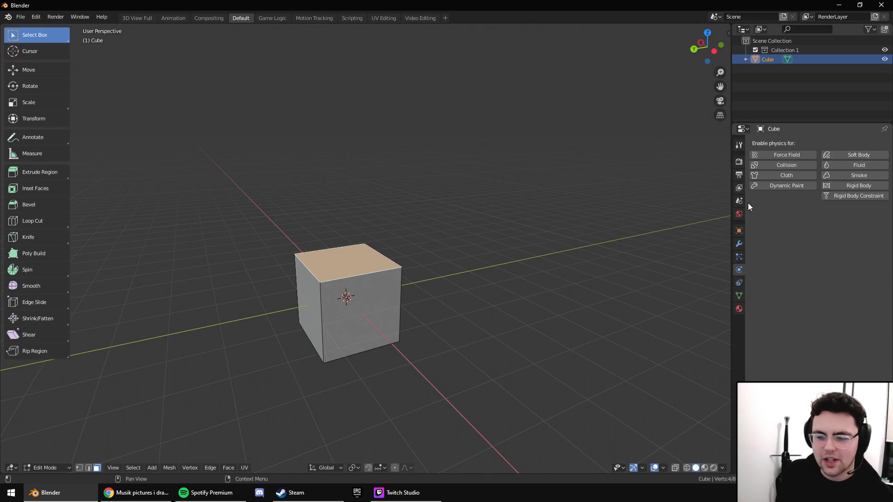
left_click(742, 279)
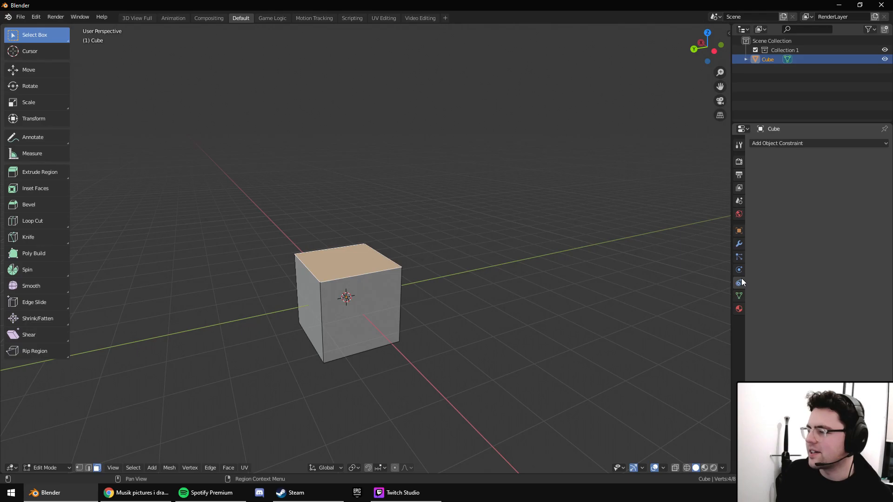
left_click(769, 143)
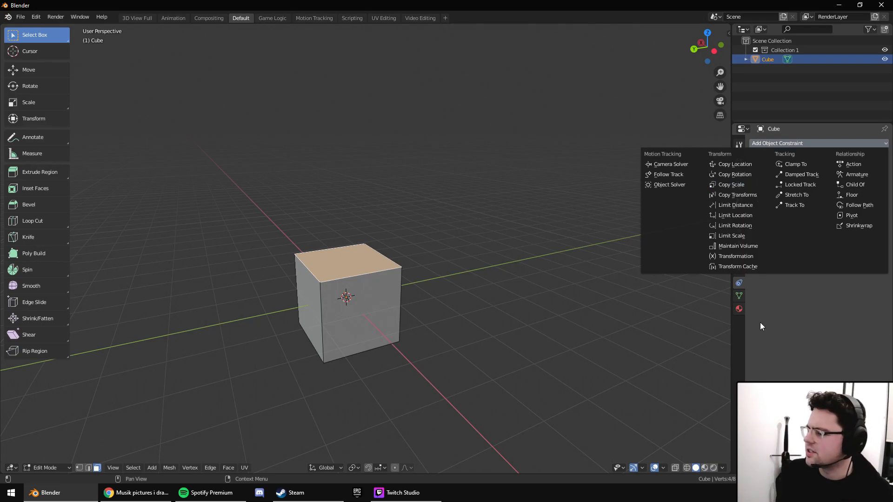
left_click(739, 294)
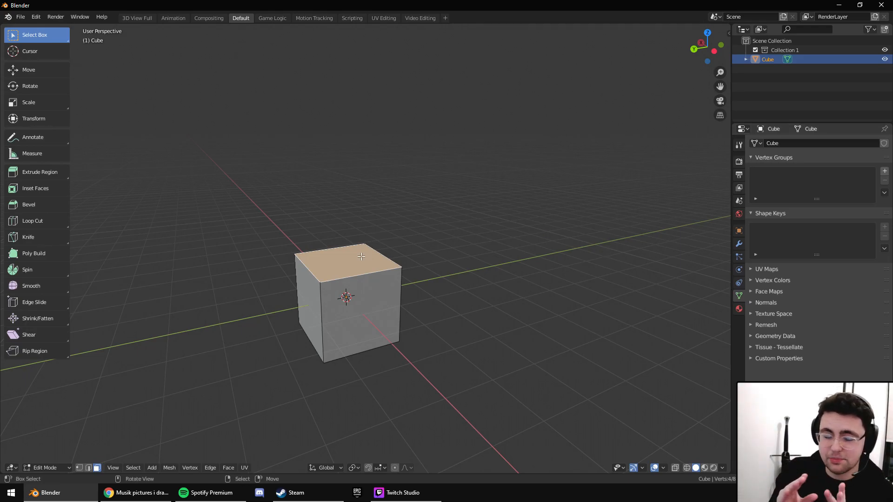
Select all of the cube's faces, and reduce the selection to single faces.
key("a")
middle_click_drag(361, 256, 402, 266)
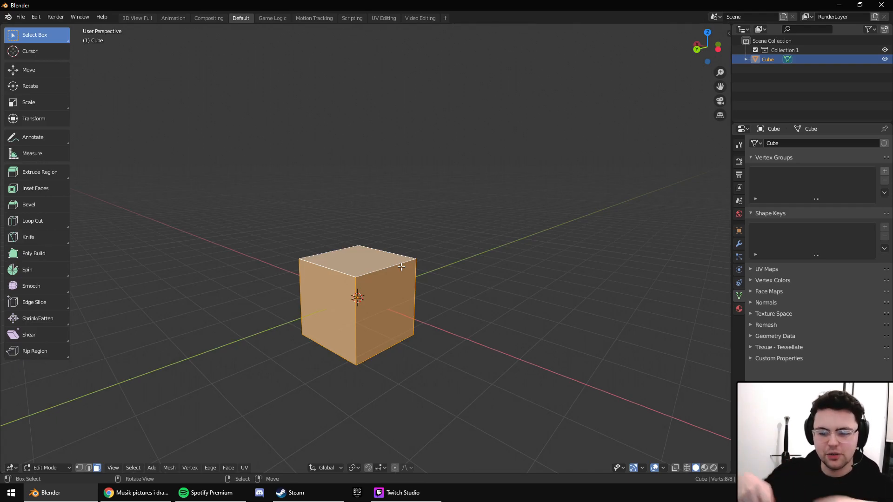
left_click(401, 266)
middle_click_drag(381, 286, 399, 291)
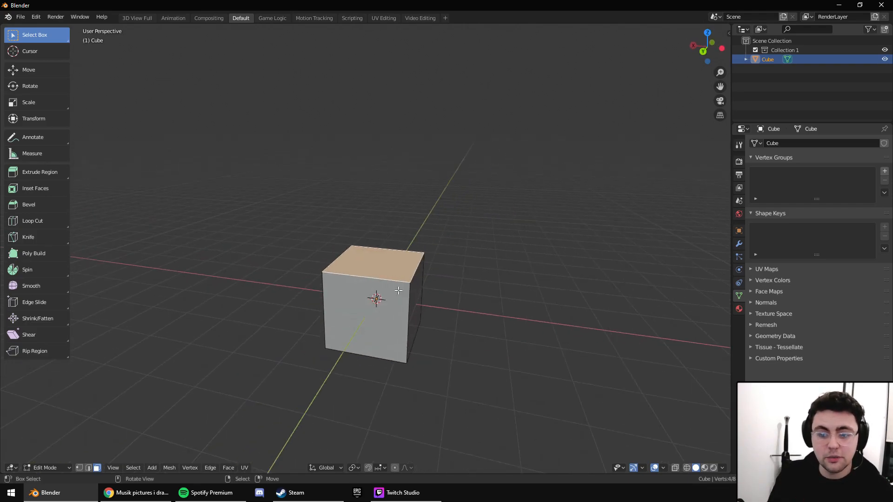
left_click(398, 291)
Mark the cube's edges as seams in Edge Select mode, and return to Face Select mode.
middle_click_drag(470, 294, 437, 309)
right_click(349, 288, "shift")
key("F3")
key("Return")
key("2")
left_click(335, 285)
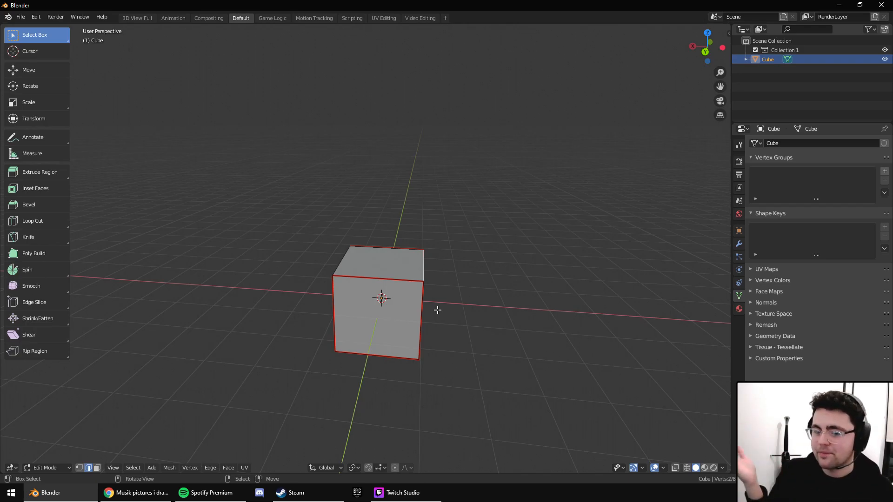
key("3")
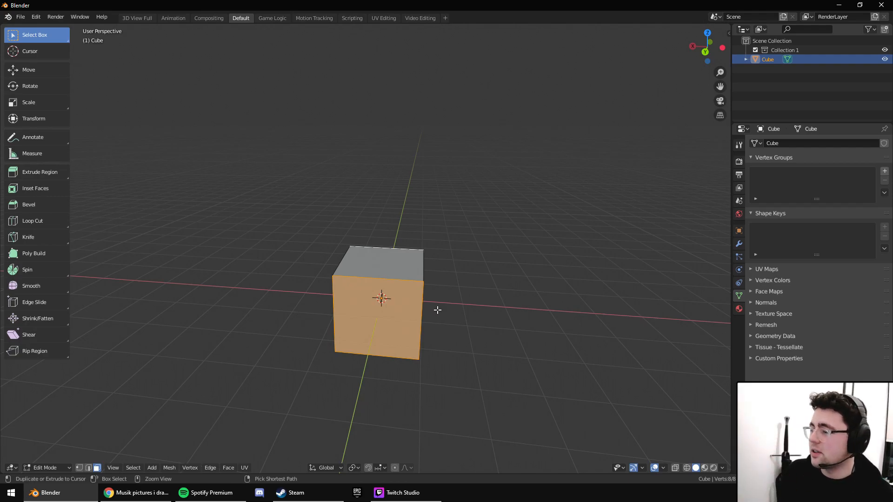
Examine the existing materials and the list of modifiers available for the cube, with all its faces selected.
left_click(739, 309)
left_click(755, 186)
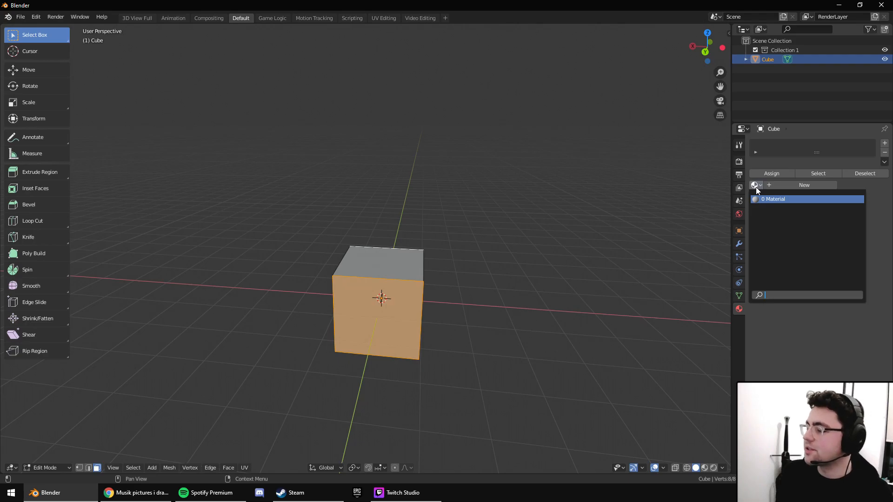
left_click(739, 244)
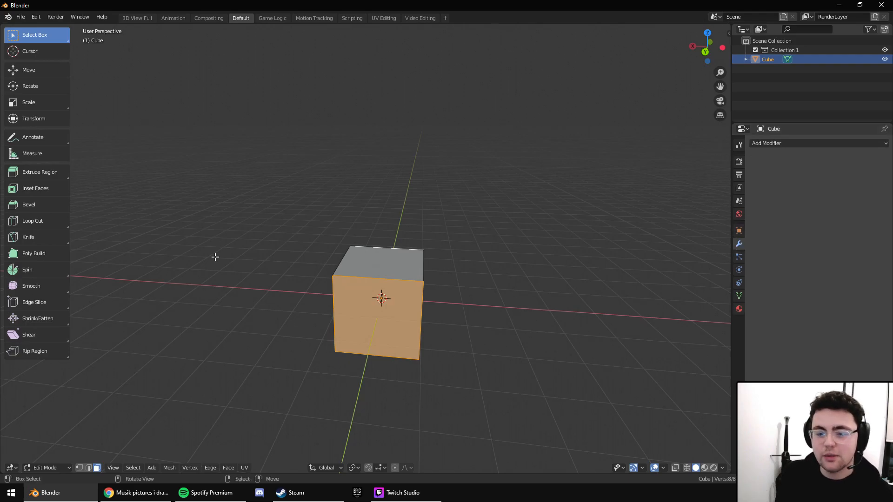
middle_click_drag(422, 280, 367, 282)
key("a")
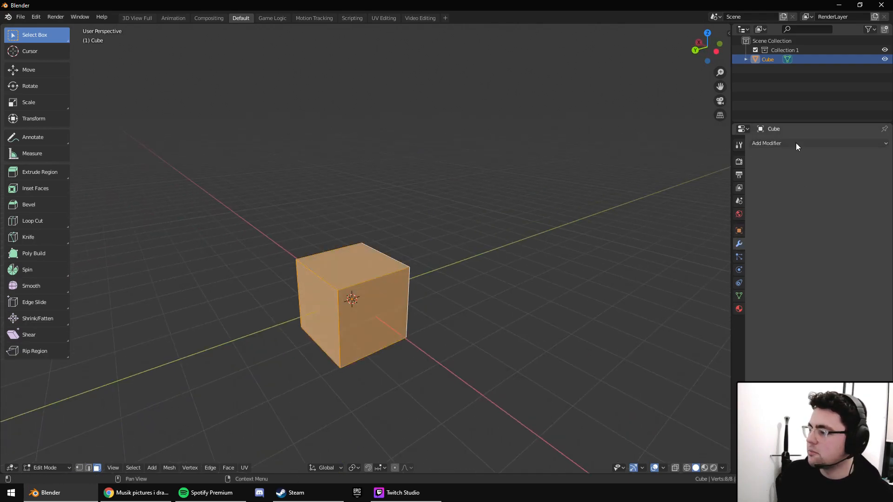
left_click(795, 143)
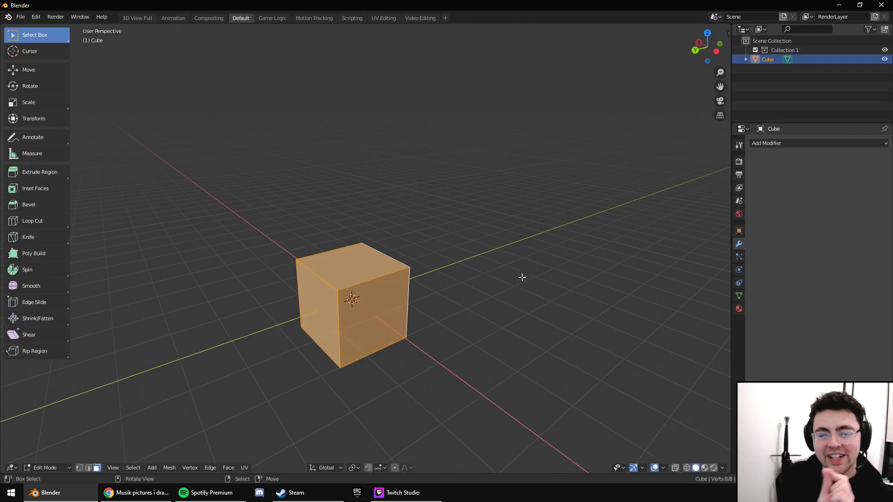
Return to Object Mode and add a Mirror modifier to the cube.
middle_click_drag(507, 277, 476, 275)
middle_click_drag(347, 319, 434, 305)
key("Tab")
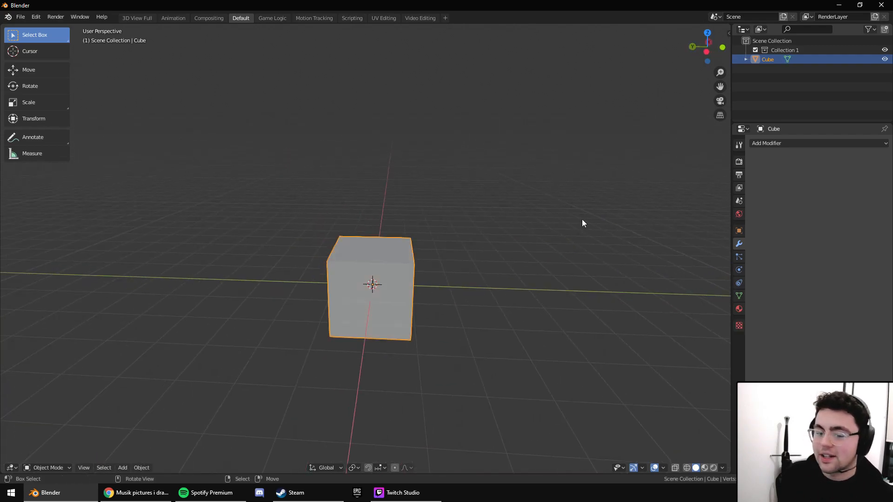
left_click(762, 143)
left_click(704, 234)
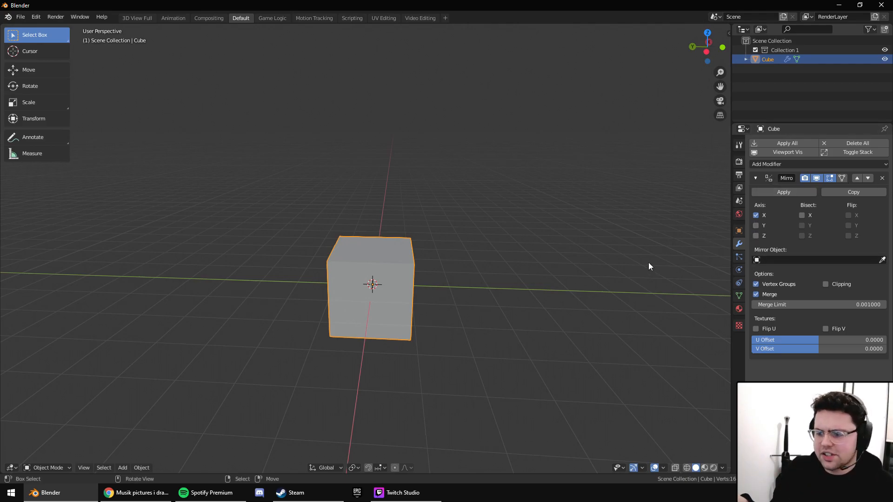
Try moving the mirrored cube freely in Object Mode.
key("g")
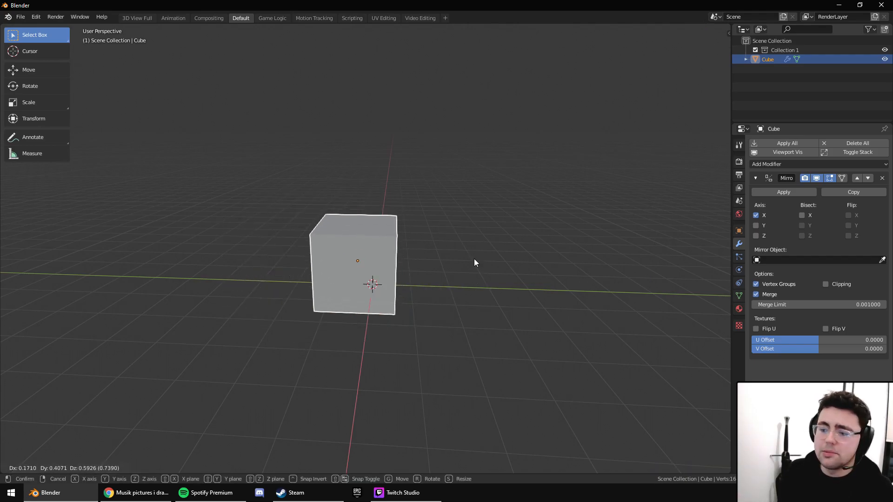
key("Escape")
key("g")
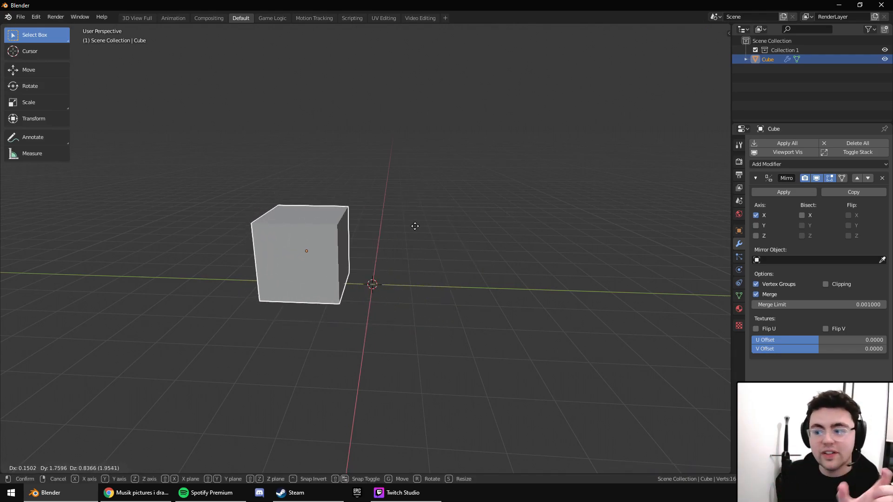
key("Escape")
Move all of the cube's geometry along the Y axis away from its origin in Edit Mode, and return to Object Mode.
key("Tab")
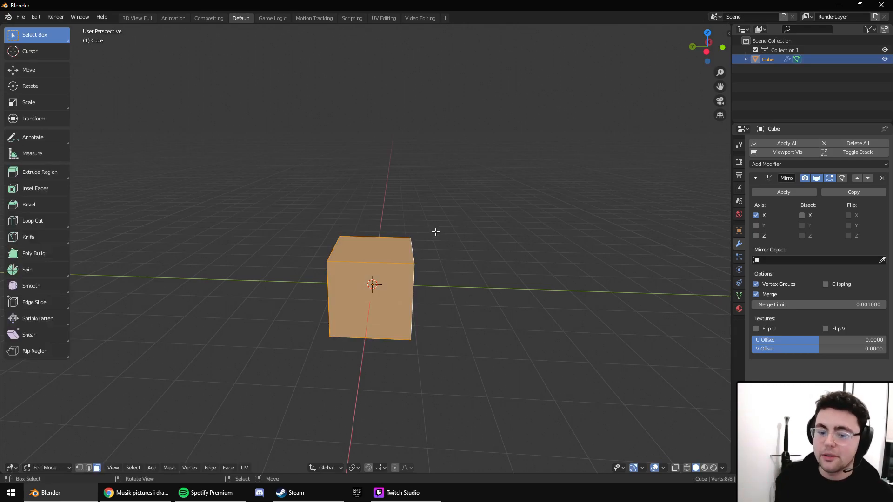
key("g")
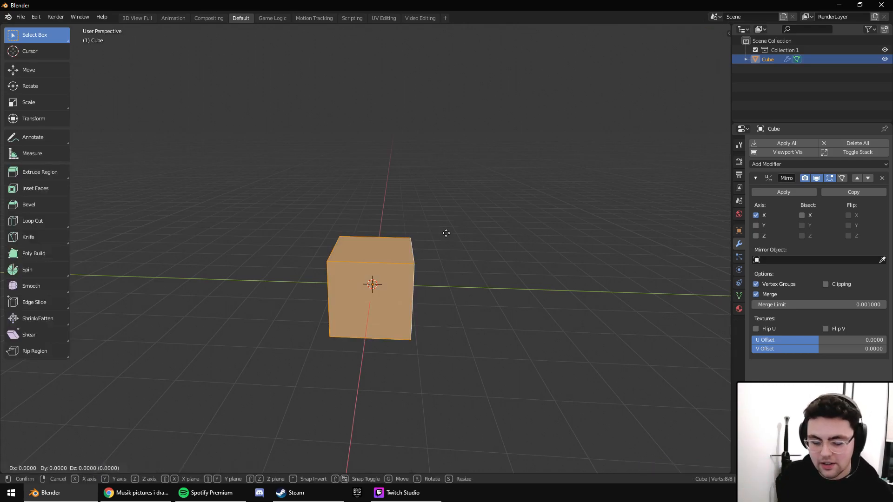
key("y")
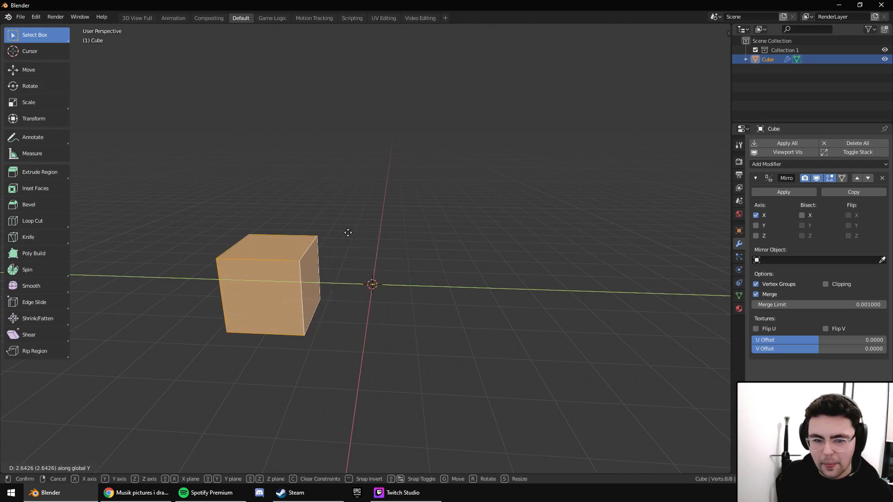
left_click(359, 233)
key("Tab")
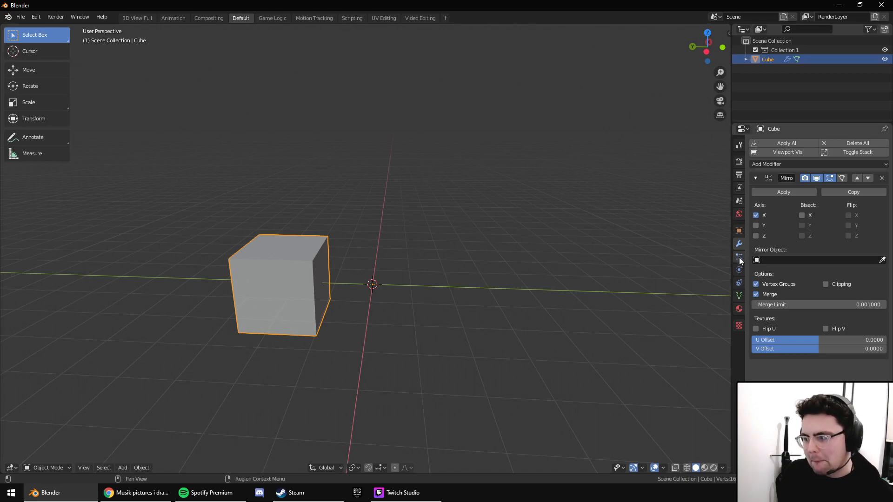
key("Tab")
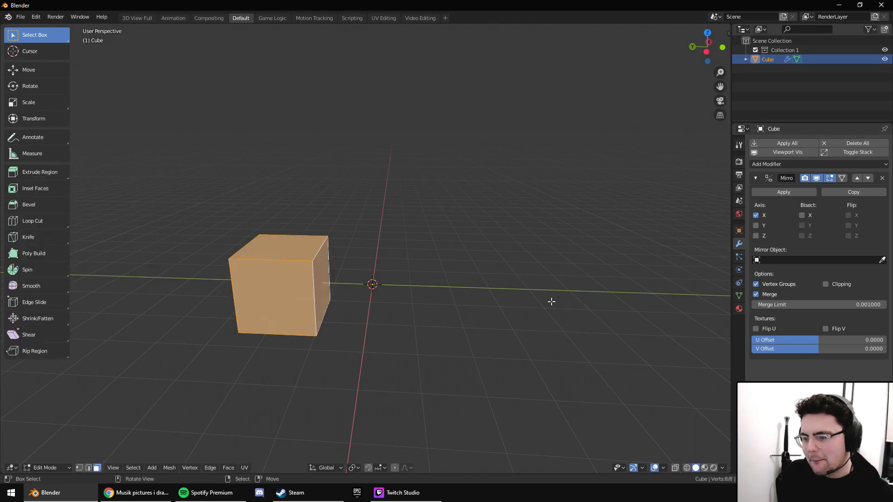
key("Tab")
key("Tab")
middle_click_drag(519, 313, 526, 293)
key("Tab")
key("Tab")
key("Tab")
key("Tab")
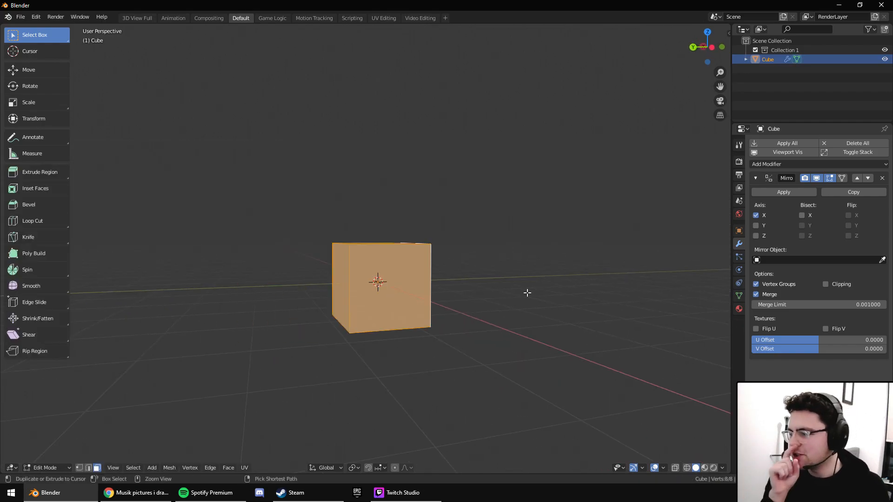
Delete the existing mirrored cube and add a new cube of size 2 at the world origin.
key("Tab")
key("x")
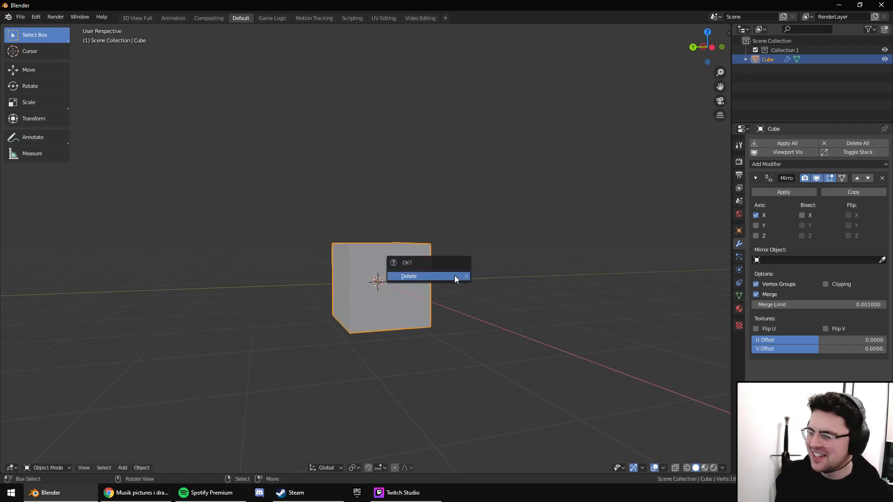
left_click(454, 275)
key("shift+a")
mouse_move(455, 288)
left_click(511, 52)
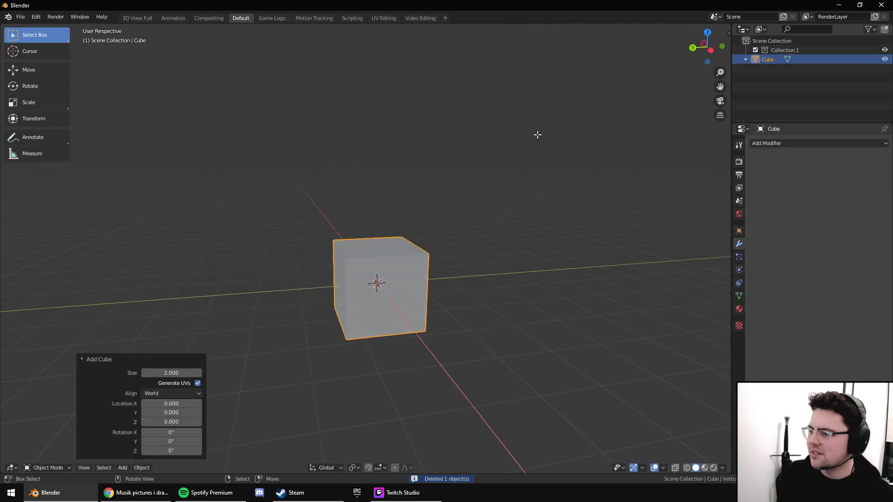
Move the cube's whole mesh about 2.66 along the Y axis in Edit Mode, leaving its origin at the centre.
key("Tab")
key("g")
key("x")
key("y")
left_click(449, 163)
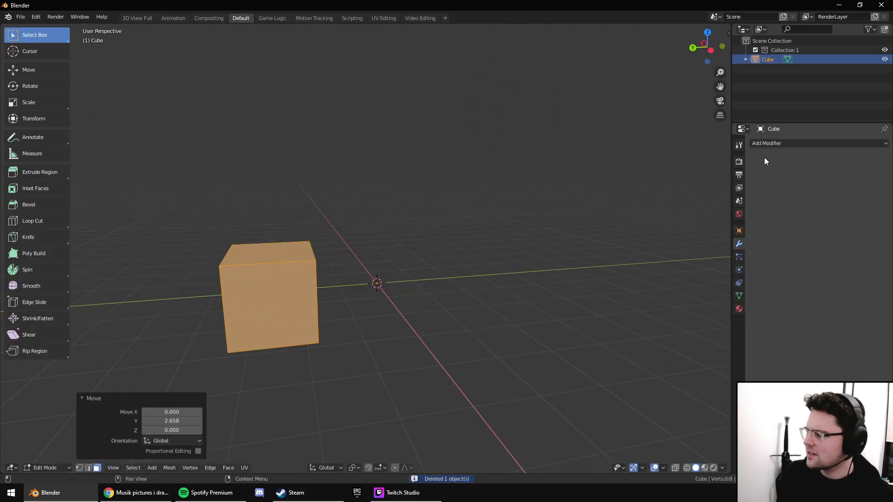
Add a Mirror modifier to the cube and set it to mirror across Y instead of X.
key("Tab")
left_click(772, 143)
left_click(700, 231)
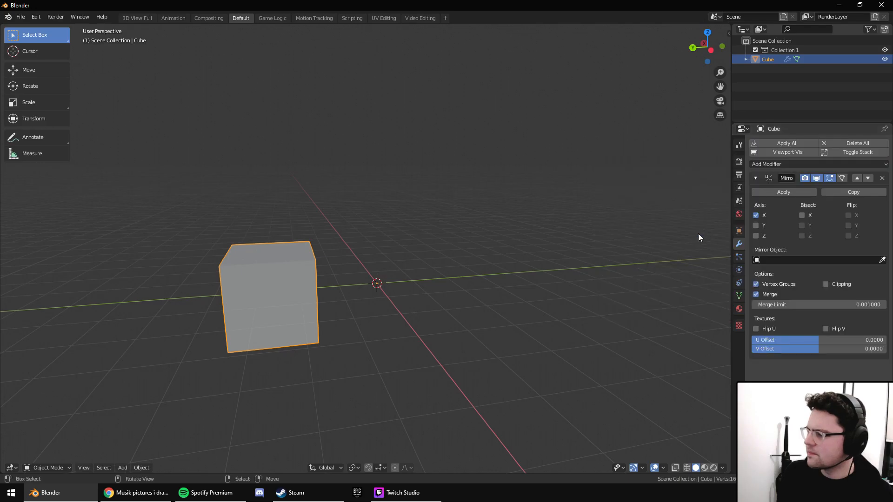
left_click(755, 226)
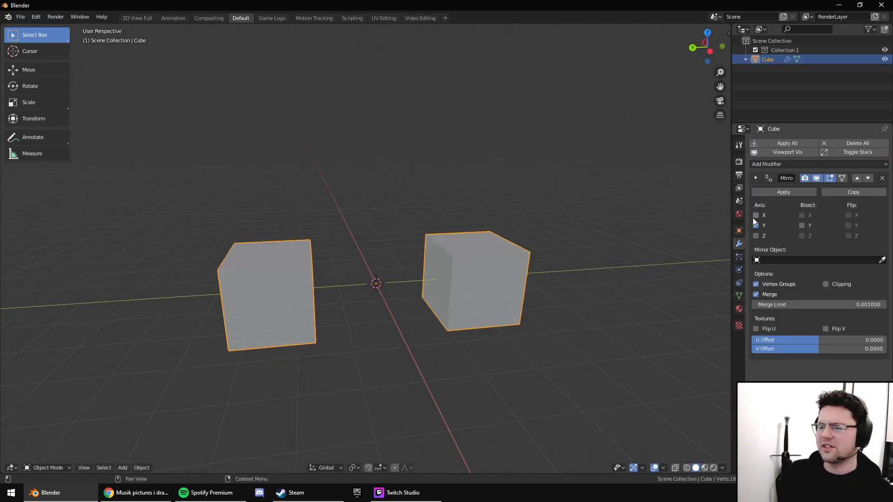
scroll(570, 259, "down", 2)
middle_click_drag(569, 259, 550, 265)
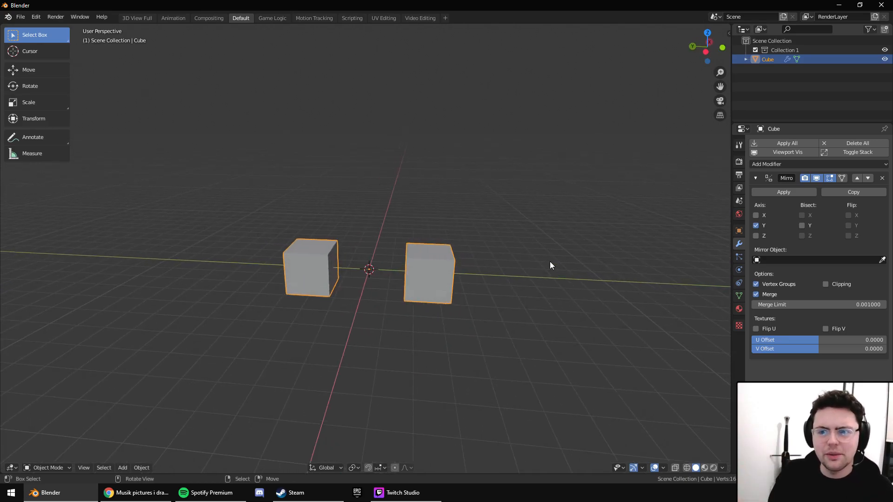
middle_click_drag(550, 263, 488, 277)
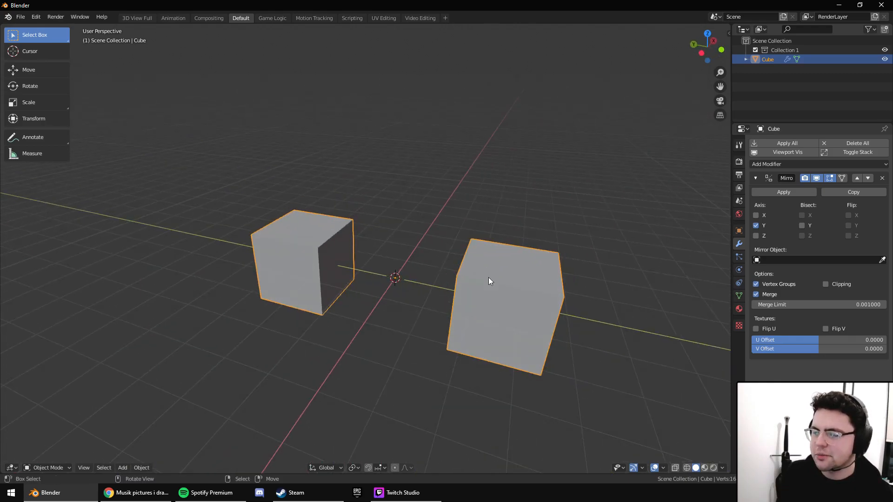
scroll(489, 277, "up", 2)
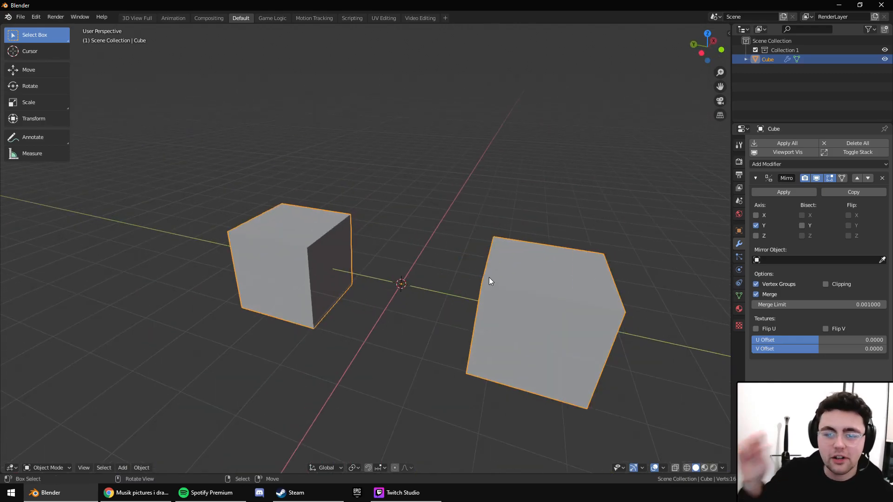
Try to move the cube's mesh freely toward its mirrored copy.
key("Tab")
mouse_move(489, 277)
middle_mouse_down()
mouse_move(456, 256)
mouse_move(481, 275)
mouse_move(465, 234)
mouse_move(484, 279)
middle_mouse_up()
key("g")
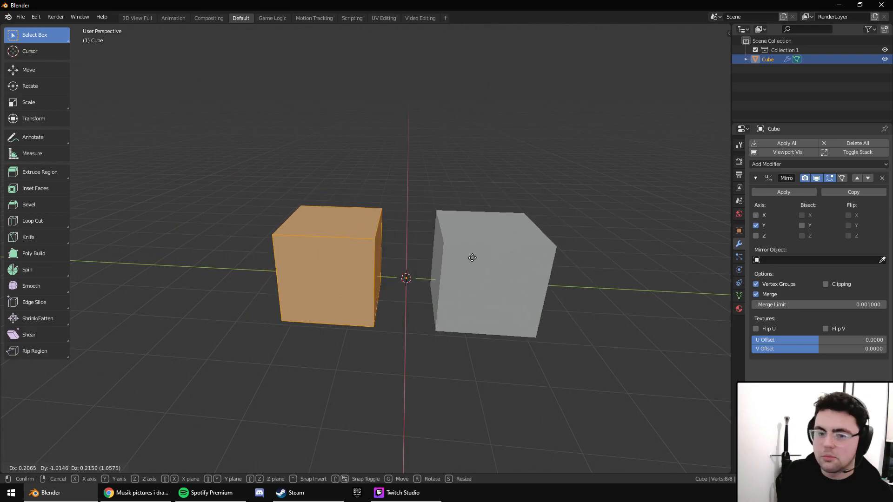
right_click(442, 248)
middle_click_drag(442, 249, 460, 291)
key("ctrl+z")
key("Tab")
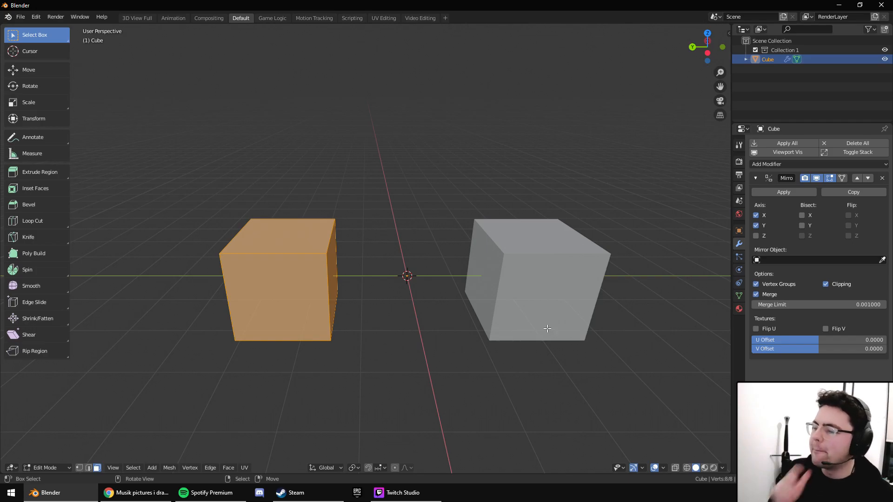
Delete the cube's inner face that points toward its mirrored copy.
left_click(331, 262)
middle_click_drag(356, 260, 342, 261)
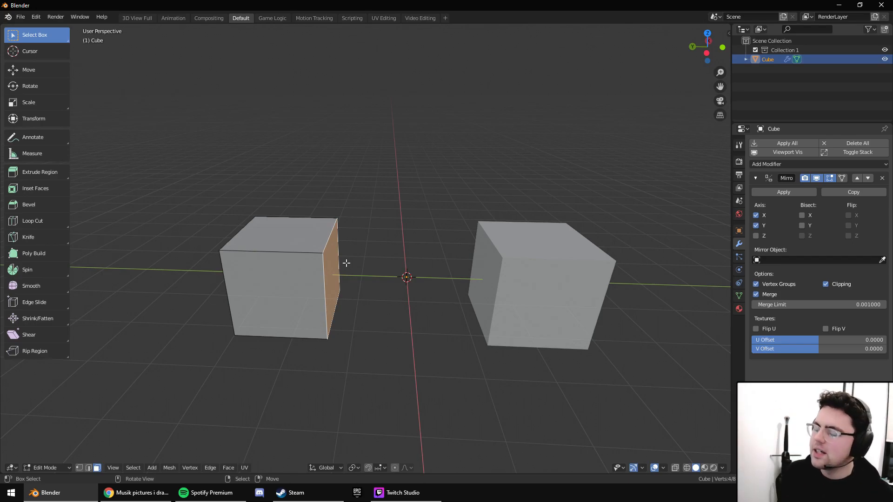
right_click(346, 263)
key("Escape")
middle_click_drag(333, 266, 314, 266)
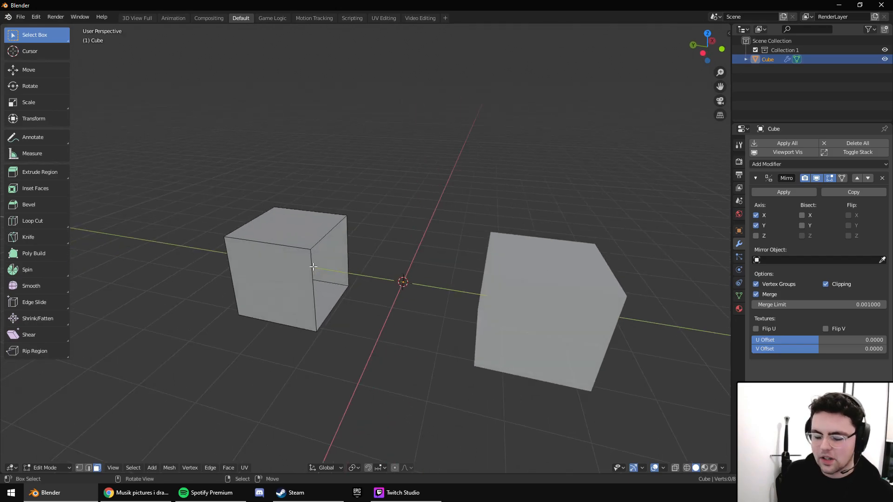
Select the cube's whole linked mesh and move it along Y against the mirror plane so both halves join.
key("l")
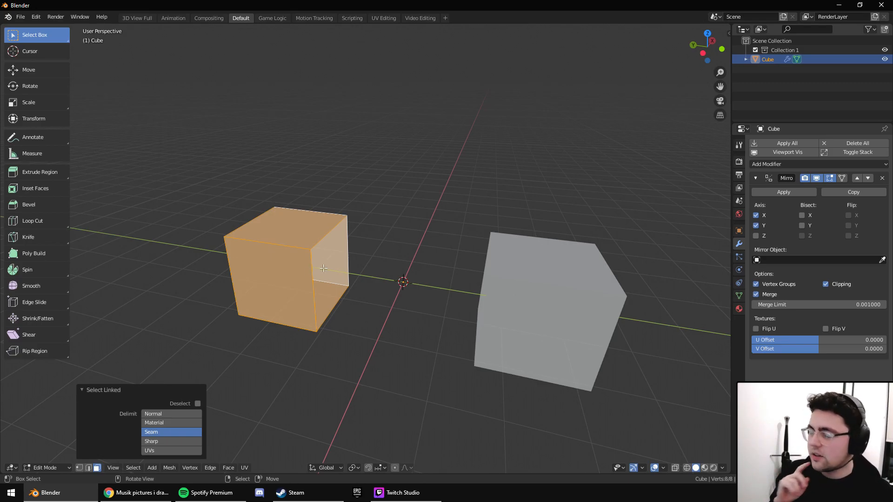
key("g")
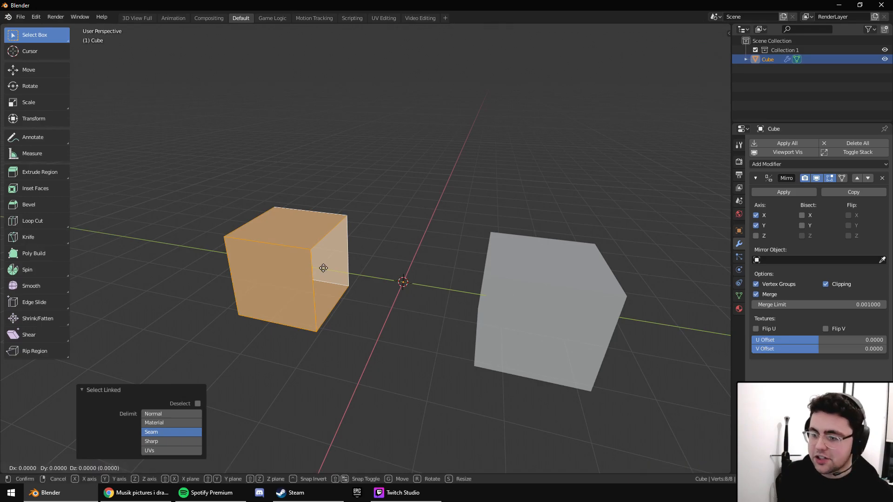
key("y")
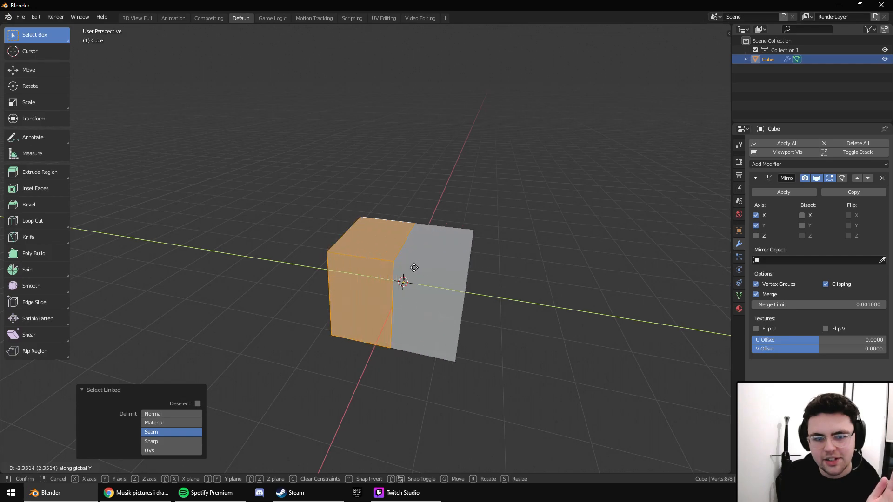
left_click(430, 268)
Inspect the open inner side of the joined half by switching the Mirror modifier's viewport display off and back on.
middle_click_drag(431, 269, 801, 224)
key("Tab")
key("Tab")
key("Tab")
key("Tab")
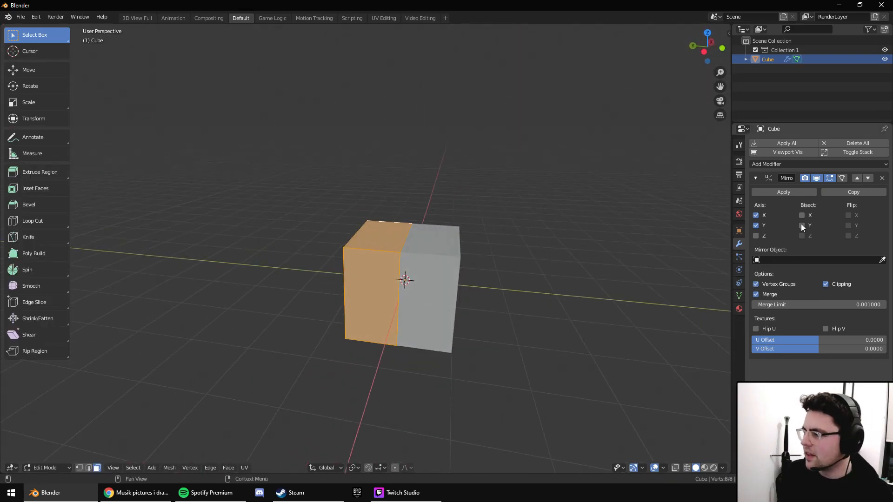
left_click(816, 179)
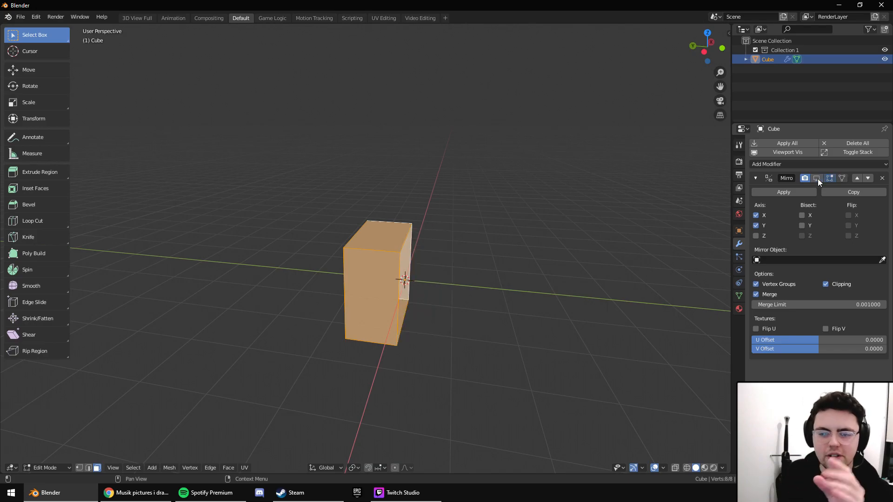
middle_click_drag(668, 205, 627, 210)
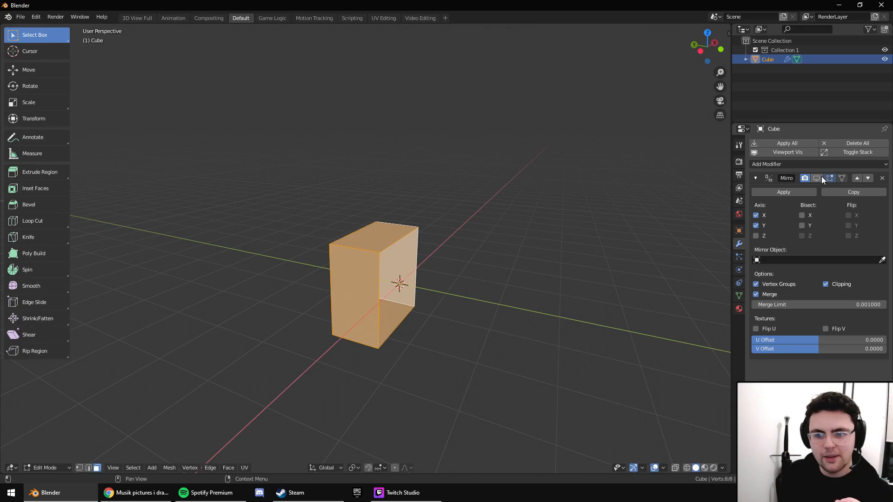
left_click(821, 177)
middle_click_drag(503, 228, 479, 315)
key("Tab")
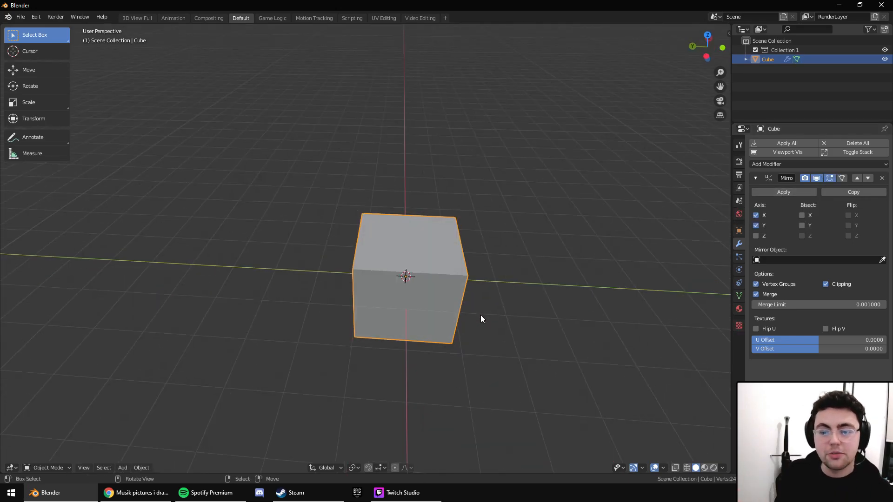
Inset the outer side face of the body by about 0.76.
key("Tab")
right_click(384, 263)
middle_click_drag(374, 276, 400, 275)
right_click(380, 277)
key("i")
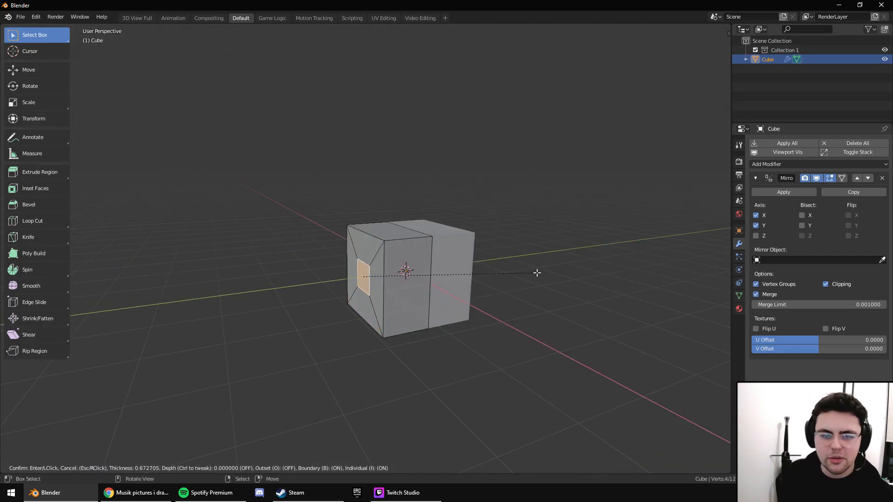
left_click(533, 272)
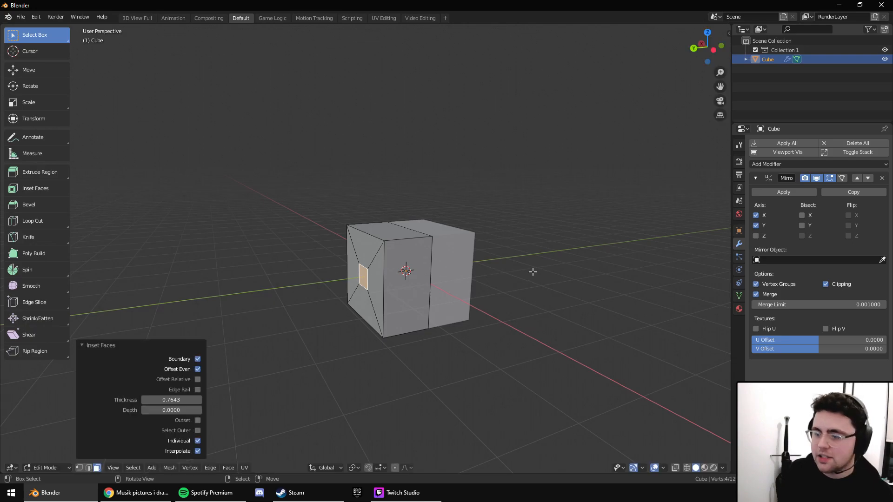
Raise the small inset face about 0.38 along Z and extrude it outward about 2.64 to form an arm.
key("g")
key("z")
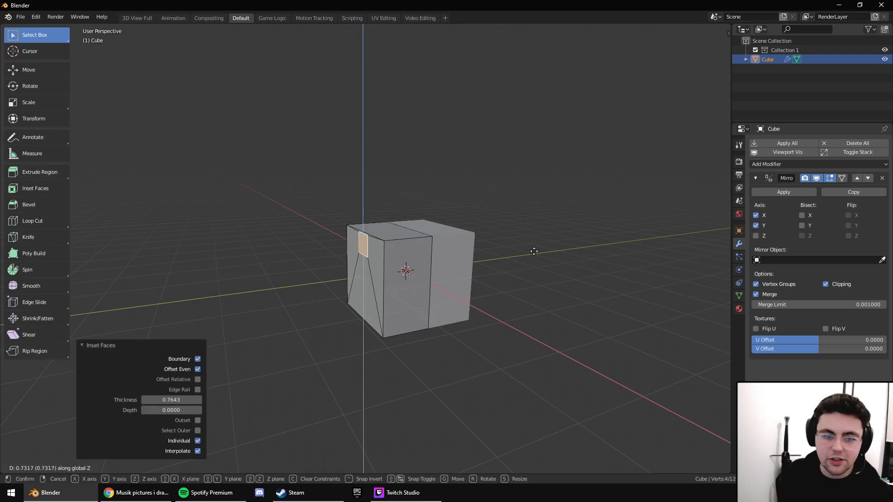
left_click(539, 260)
key("e")
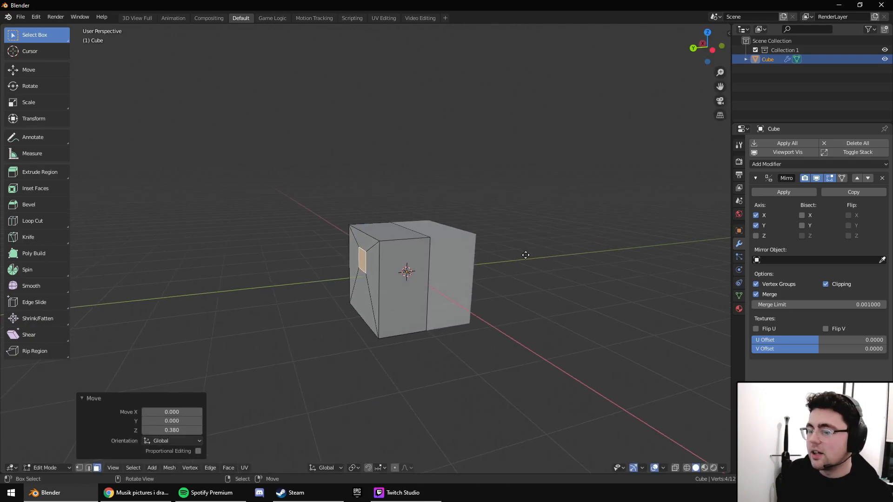
left_click(396, 268)
middle_click_drag(396, 268, 532, 219)
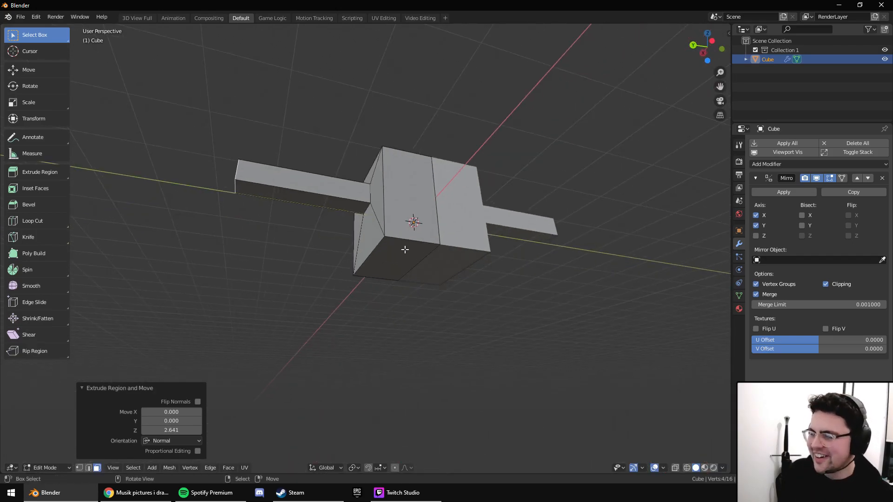
Inset the body's bottom face by about 0.26 and extrude it downward about 3.03 to form a leg.
right_click_drag(404, 249, 405, 245)
middle_click_drag(405, 245, 431, 233)
key("i")
left_click(549, 250)
middle_click_drag(549, 251, 538, 277)
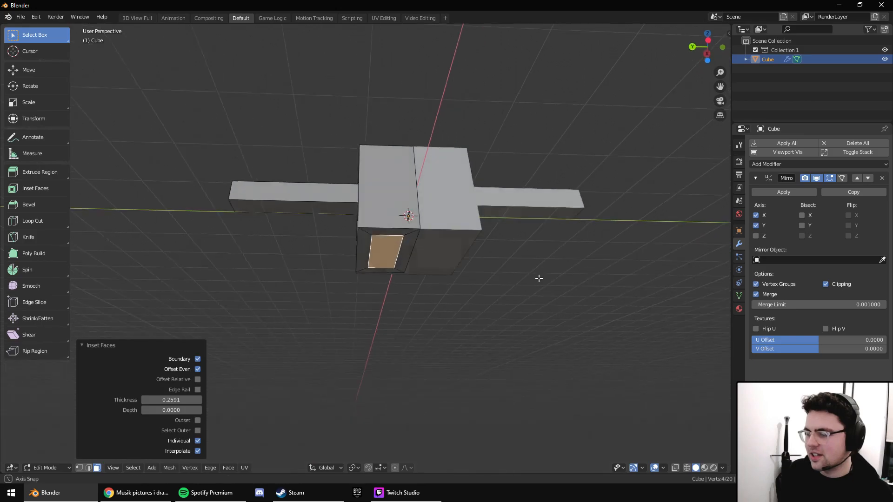
key("e")
left_click(525, 451)
scroll(525, 450, "down", 3)
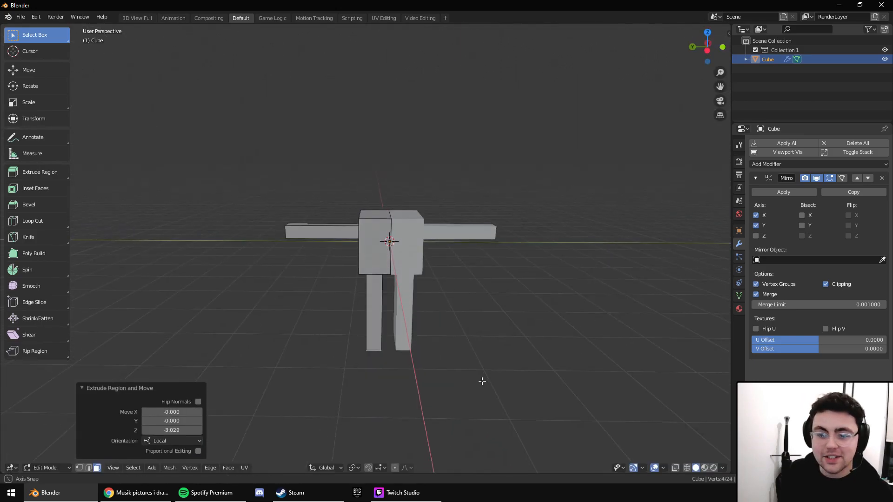
Cut a small triangle into the body's top face with the Knife tool, its base lying on the mirror seam.
middle_click_drag(482, 381, 482, 406, "shift")
right_click(384, 244)
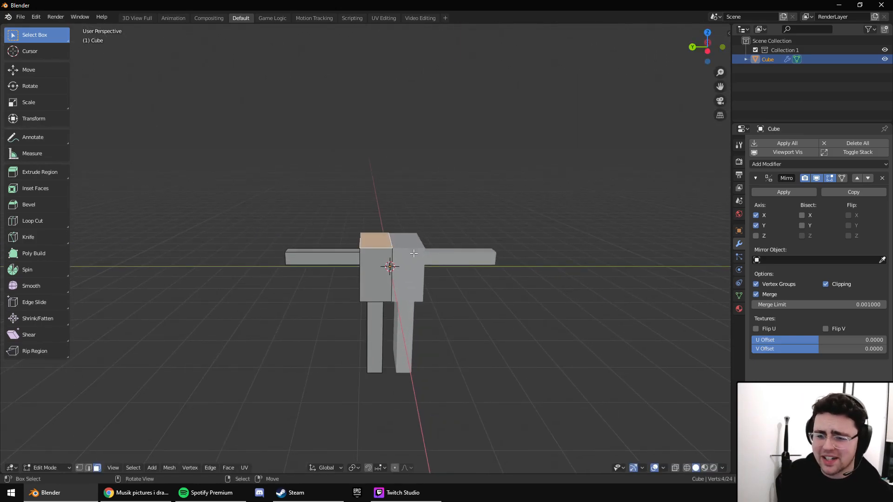
key("KP_7")
scroll(404, 291, "up", 6)
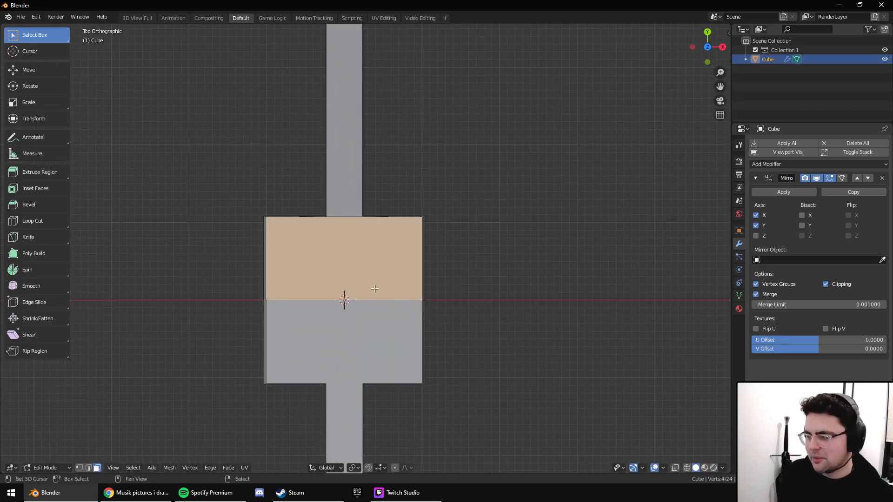
middle_click_drag(375, 288, 428, 268, "shift")
key("k")
left_click(398, 244)
left_click(422, 279)
key("Return")
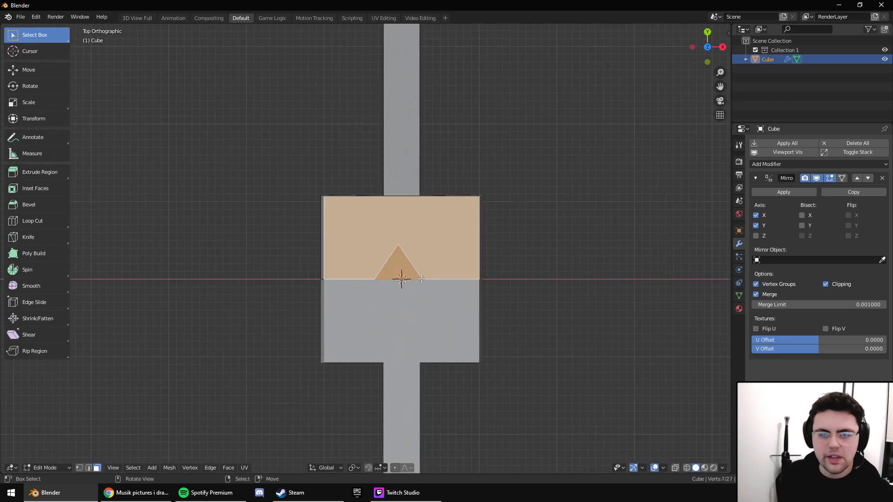
Select the triangular face on top of the body and extrude it upward about 0.96 to form a neck.
left_click(411, 278)
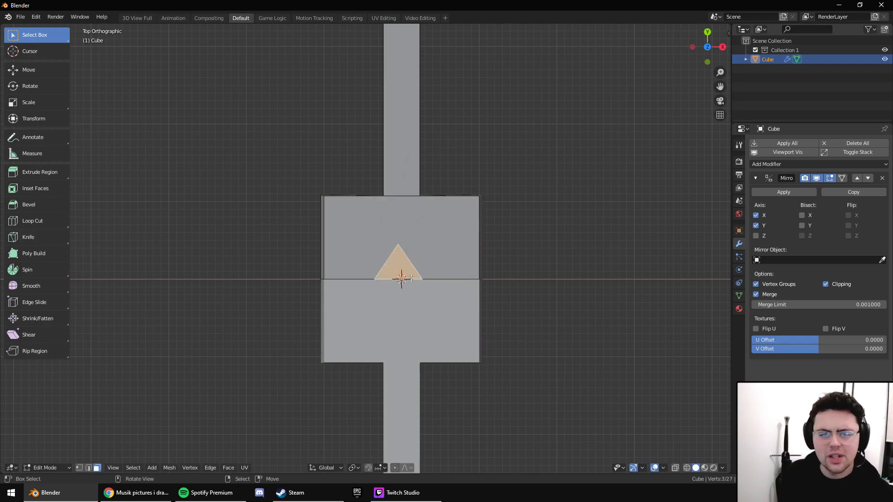
middle_click_drag(430, 281, 515, 229)
key("e")
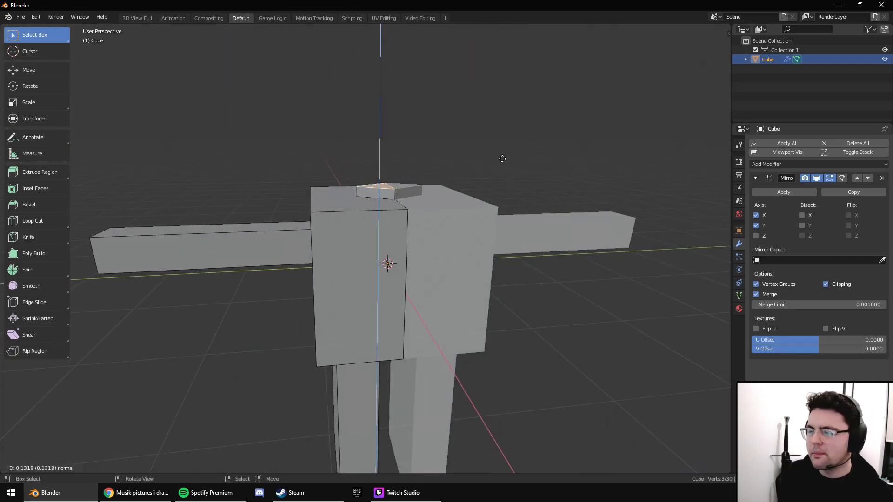
left_click(503, 151)
Turn off X-axis mirroring in the Mirror modifier.
middle_click_drag(516, 151, 604, 233)
left_click(756, 215)
left_click(756, 214)
left_click(757, 215)
Try mirroring the figure across the Z axis as well.
left_click(756, 235)
middle_click_drag(489, 265, 577, 227)
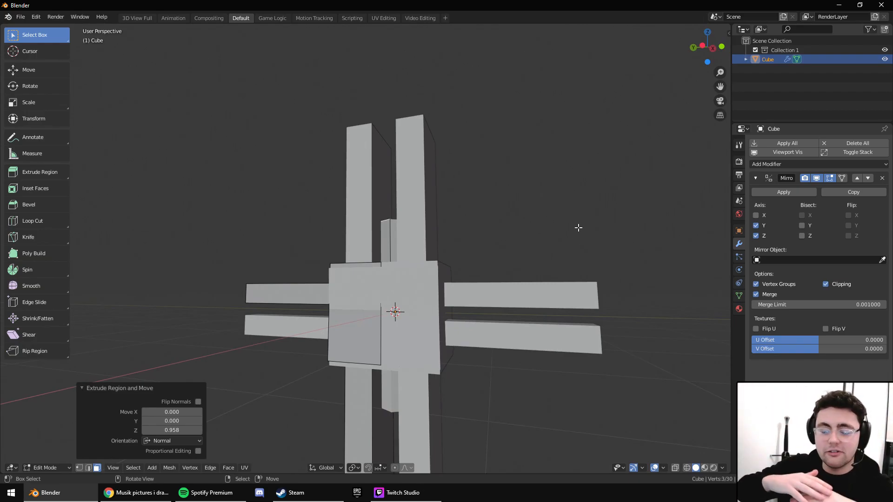
left_click(768, 238)
middle_click_drag(446, 260, 369, 290)
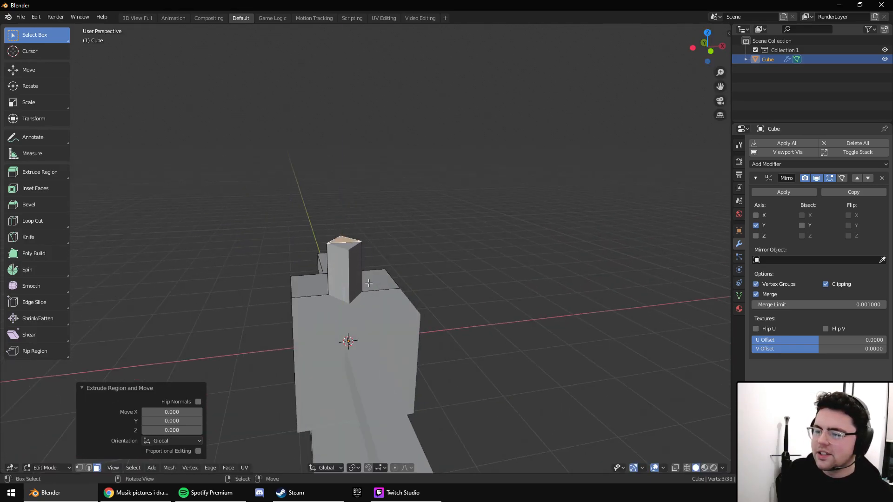
Undo the neck, limb and body modelling until only the plain mirrored cube remains.
left_click(370, 221)
middle_click_drag(371, 221, 461, 253)
key("ctrl+z")
key("ctrl+z")
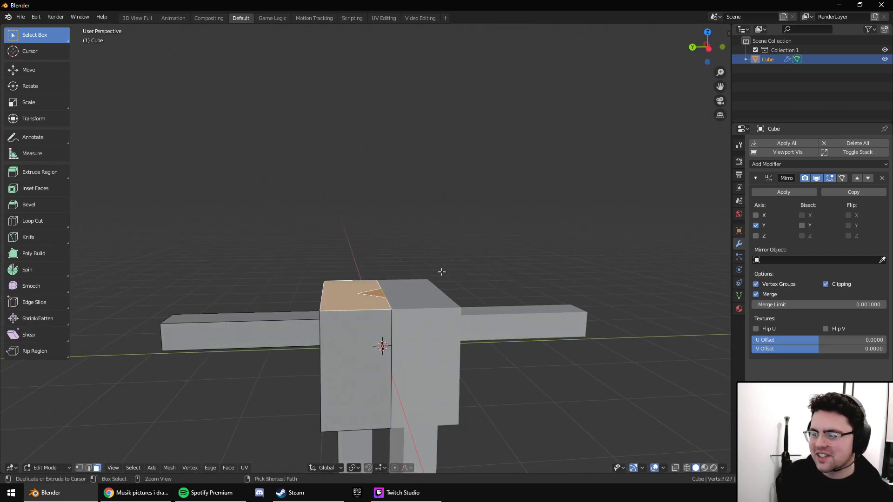
key("ctrl+z")
scroll(431, 300, "down", 3)
middle_click_drag(390, 350, 408, 340, "shift")
key("ctrl+z")
key("ctrl+z")
key("ctrl+z")
key("ctrl+z")
scroll(410, 339, "up", 2)
key("Tab")
middle_click_drag(425, 307, 546, 252)
key("Tab")
middle_click_drag(676, 202, 749, 184)
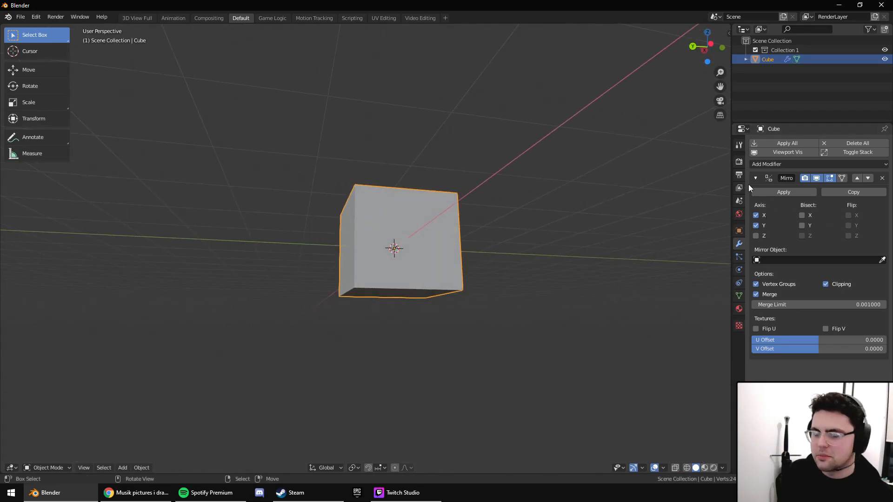
Try applying the Mirror modifier to the plain cube.
left_click(784, 192)
key("Tab")
middle_click_drag(423, 224, 431, 251)
key("ctrl+z")
key("ctrl+z")
Extrude the half-cube's side face outward into a short arm stub mirrored across Y.
key("Tab")
left_click(393, 255)
key("e")
left_click(435, 250)
key("Tab")
key("g")
left_click(422, 258)
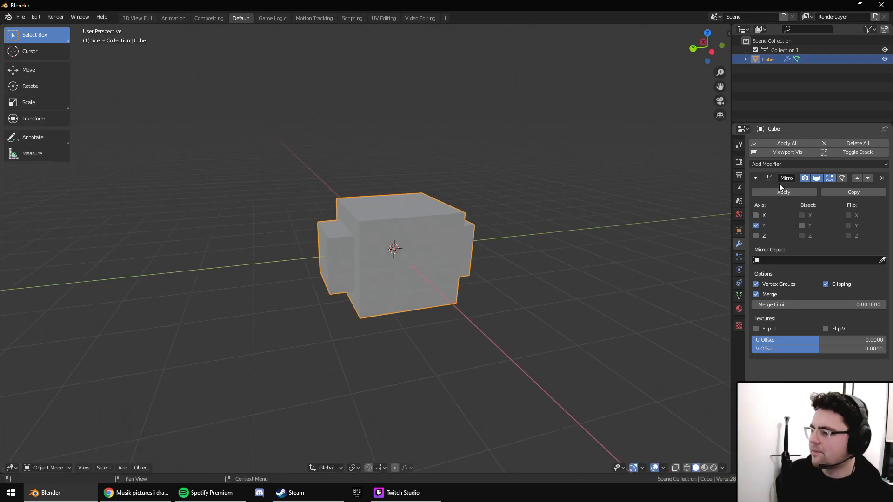
Apply the Mirror modifier and select the centre seam edge on the body's top in edit mode.
left_click(783, 192)
middle_click_drag(705, 230, 407, 299)
key("Tab")
key("Tab")
key("Tab")
key("2")
right_click(386, 240)
middle_click_drag(388, 241, 410, 214)
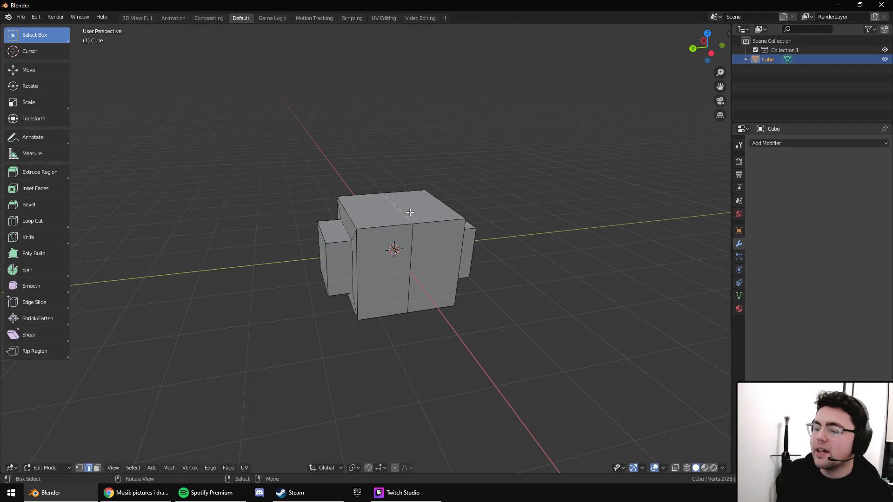
Try triangulating the loop of faces on one side of the body's centre seam.
key("3")
right_click(394, 232)
key("alt+a")
right_click(393, 226, "alt")
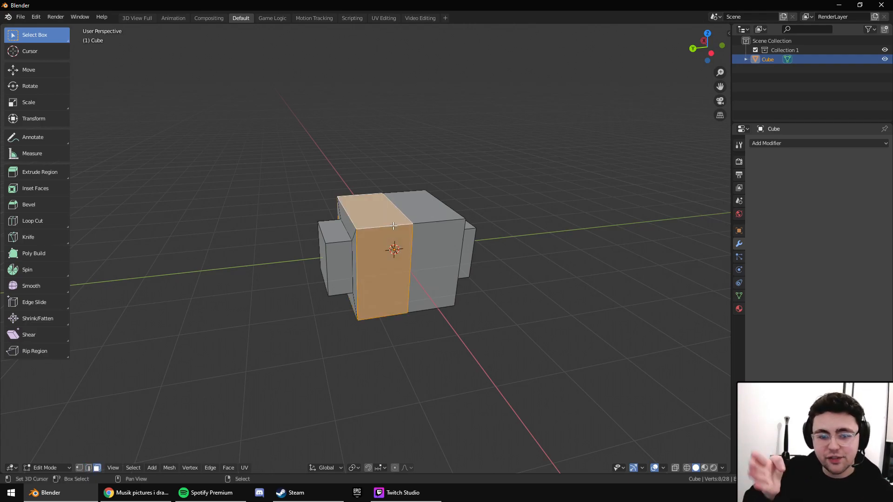
key("F3")
type("tri")
key("Down")
key("Down")
key("Down")
key("Return")
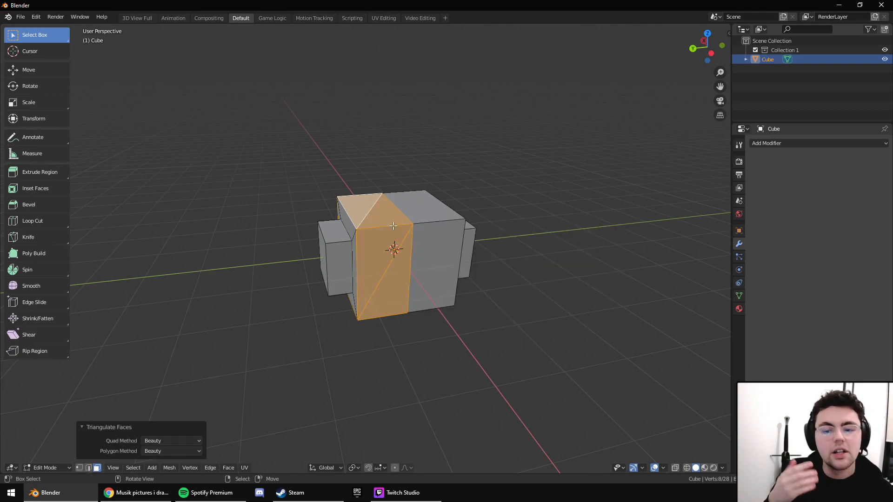
key("ctrl+z")
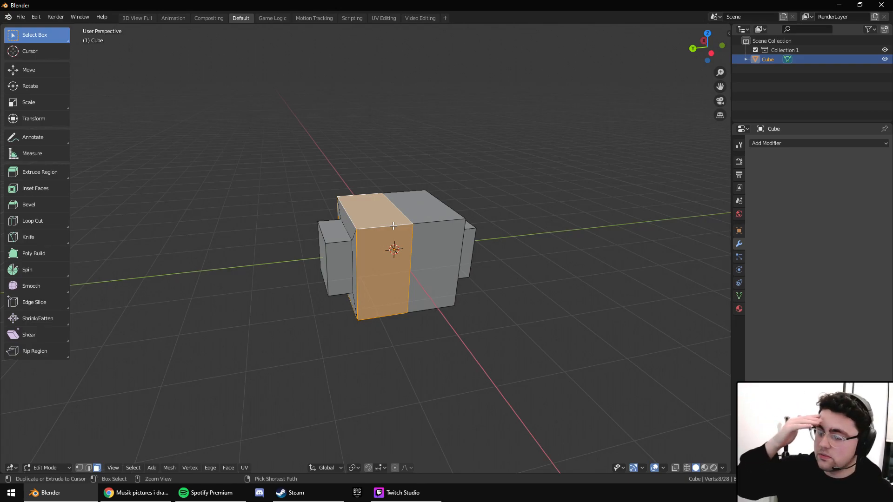
Select the front and top edges of the seam running through the middle of the body.
mouse_move(394, 242)
middle_mouse_down()
mouse_move(418, 308)
mouse_move(554, 185)
mouse_move(451, 186)
mouse_move(460, 223)
mouse_move(392, 249)
middle_mouse_up()
left_click(461, 223)
key("2")
left_click(390, 252)
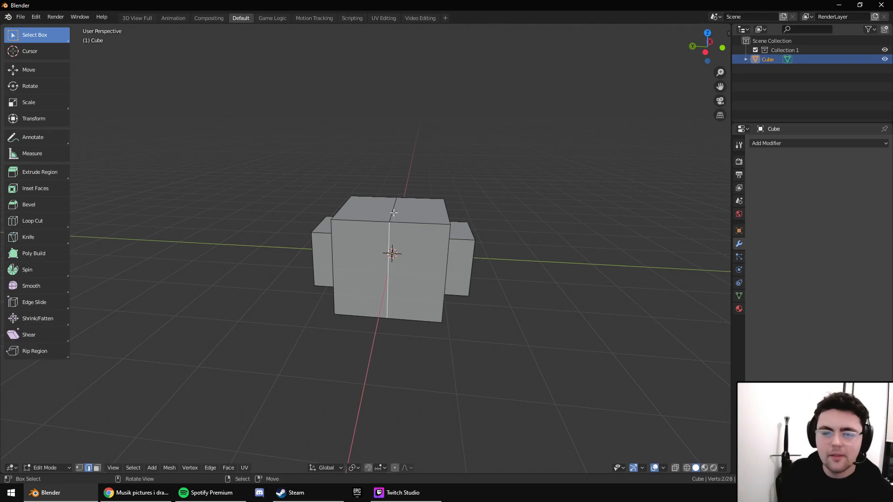
middle_click_drag(392, 254, 386, 231)
left_click(386, 231, "shift")
middle_click_drag(478, 231, 364, 200)
left_click(375, 230, "shift")
mouse_move(394, 255)
middle_mouse_down()
mouse_move(391, 215)
mouse_move(346, 275)
mouse_move(524, 295)
mouse_move(530, 314)
mouse_move(392, 249)
middle_mouse_up()
left_click(394, 251)
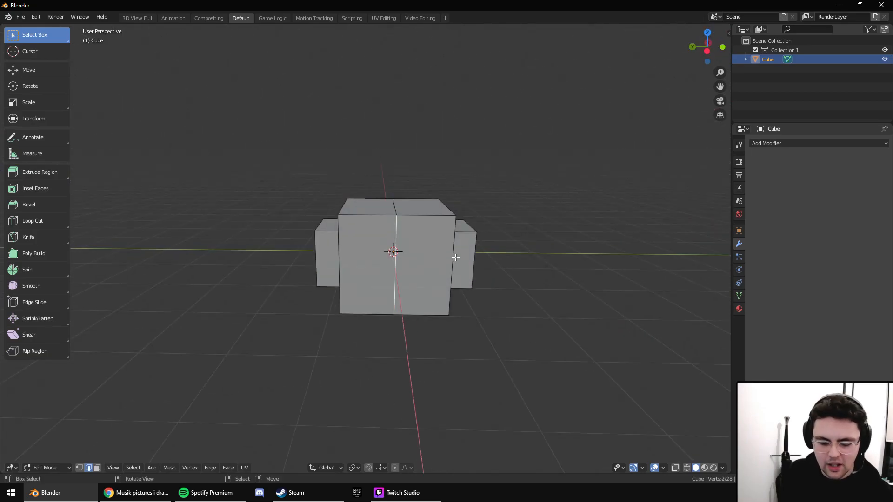
middle_click_drag(455, 257, 438, 277)
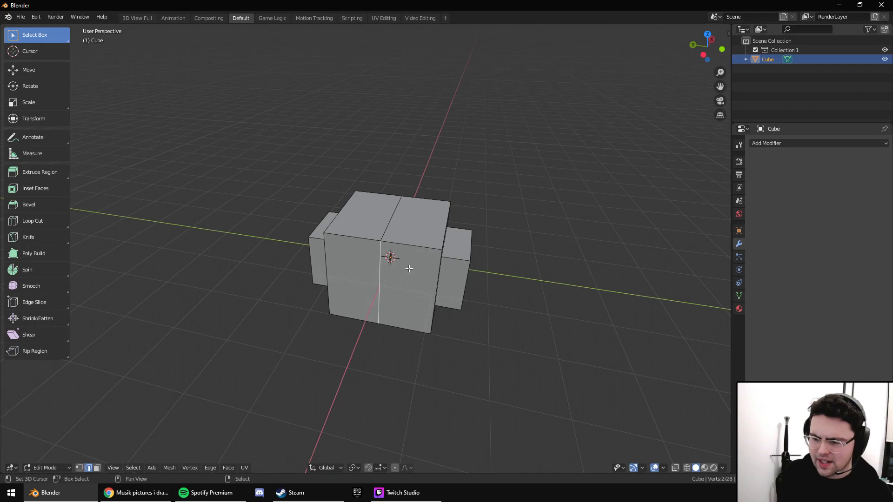
left_click(383, 268, "alt+shift")
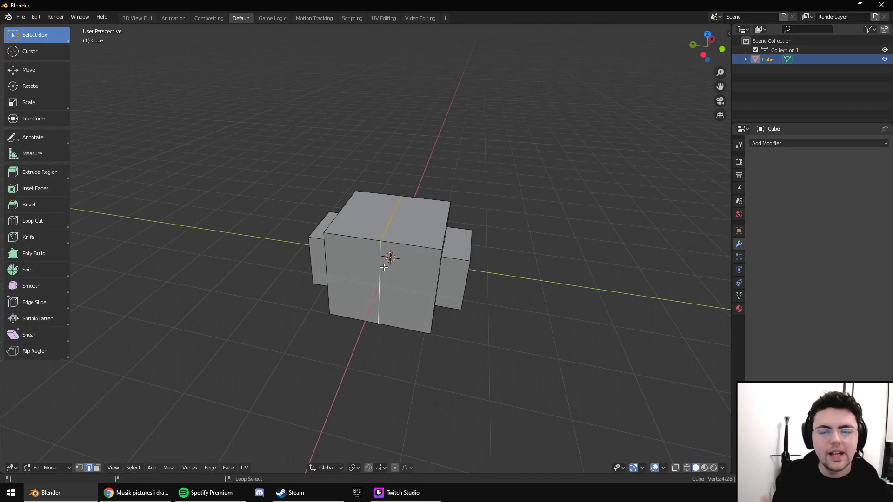
middle_click_drag(395, 246, 418, 239)
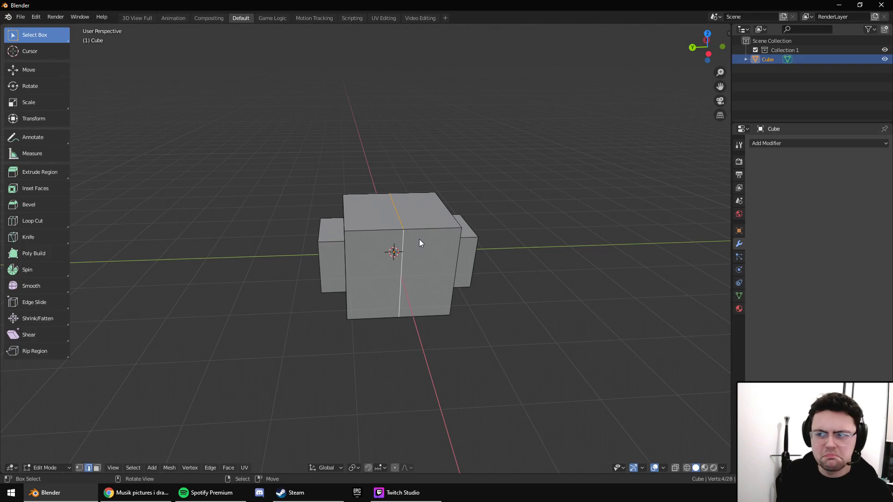
Try deleting the selected seam edges with the Edges option.
key("x")
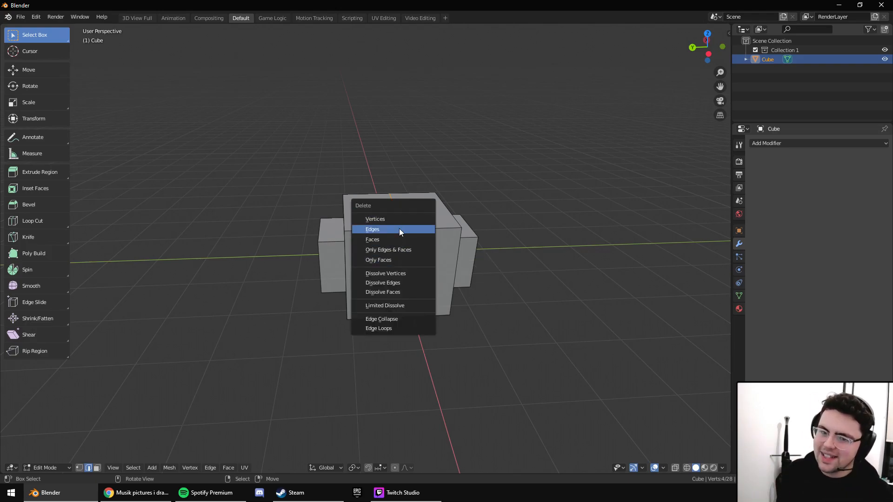
left_click(399, 229)
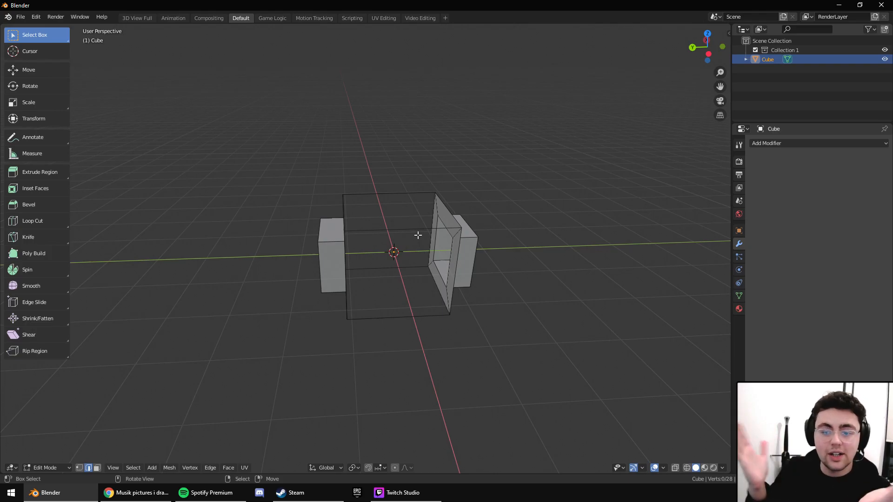
key("ctrl+z")
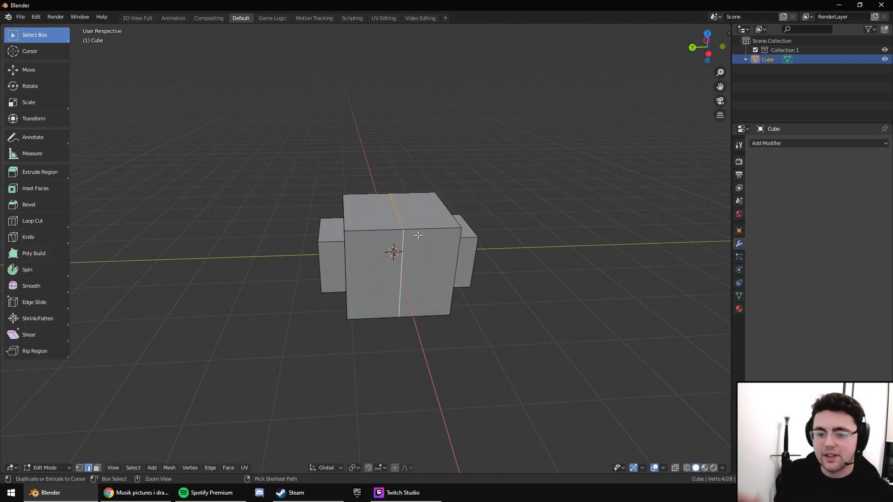
Remove the selected seam edges with Dissolve Edges, merging the adjoining faces.
key("x")
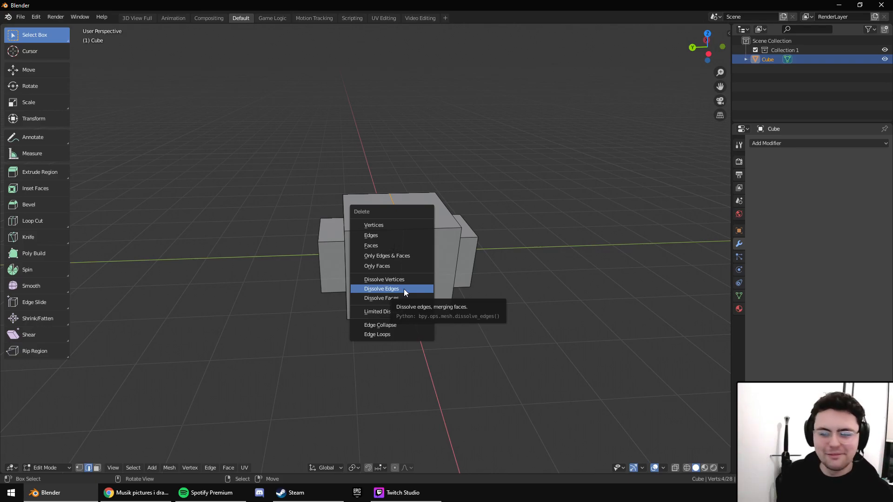
left_click(403, 289)
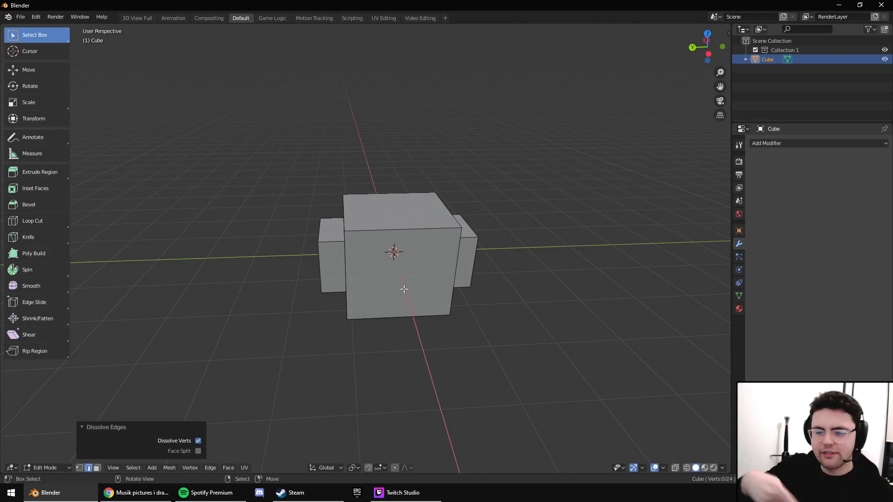
middle_click_drag(381, 297, 433, 305)
Delete the finished object in object mode and add a new default cube of size 2.
key("Tab")
key("x")
left_click(436, 294)
key("shift+a")
mouse_move(447, 279)
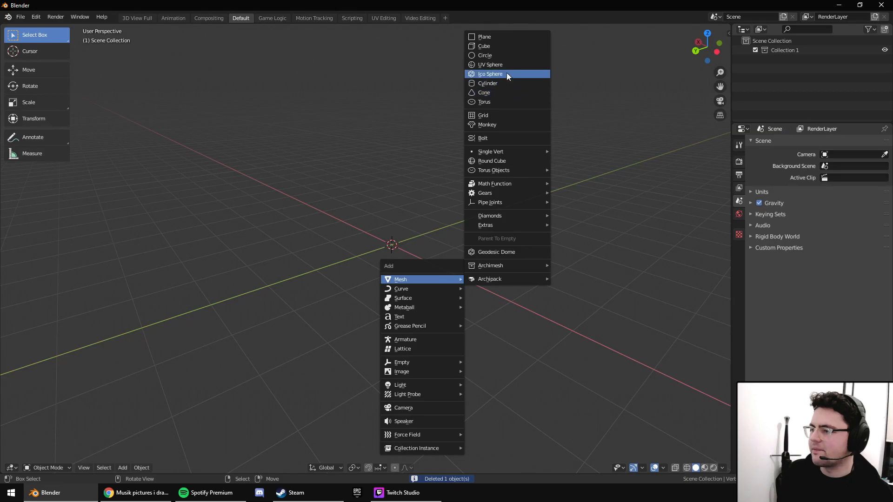
left_click(505, 49)
middle_click_drag(565, 138, 649, 176)
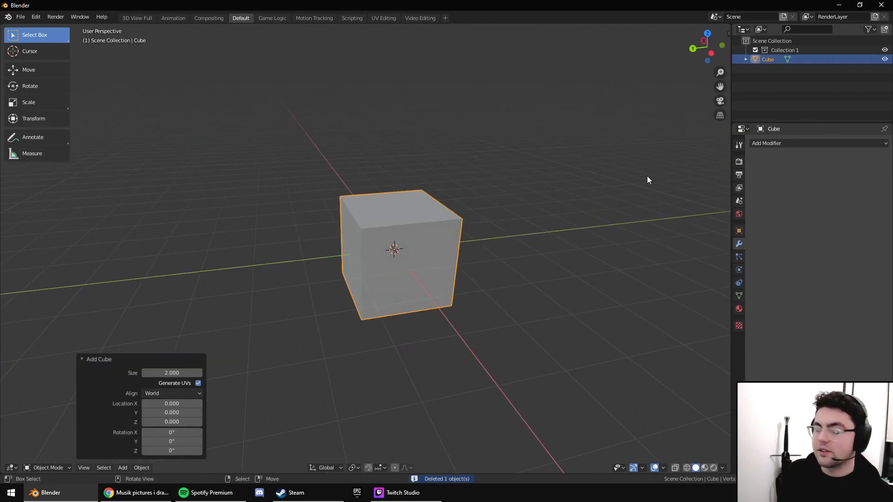
Subdivide the new cube three times in edit mode and switch to vertex selection.
left_click(773, 140)
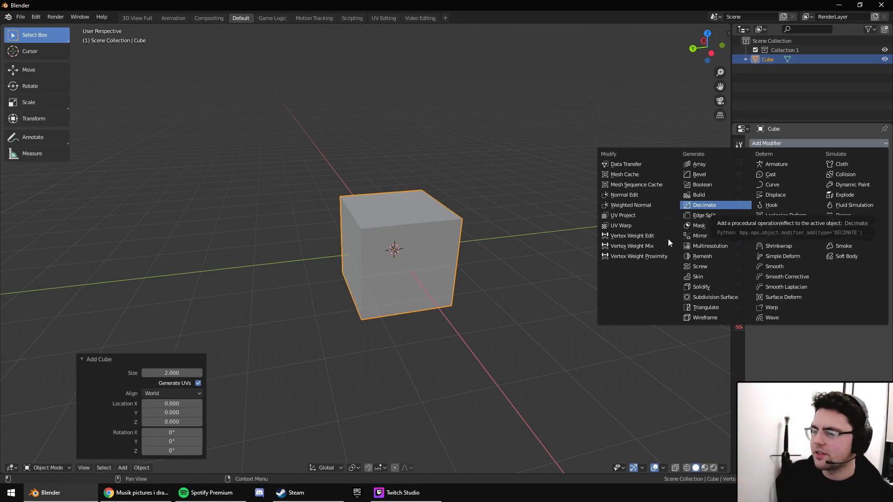
key("Tab")
key("w")
key("s")
key("w")
key("s")
key("w")
key("s")
key("w")
right_click(337, 230)
key("1")
key("a")
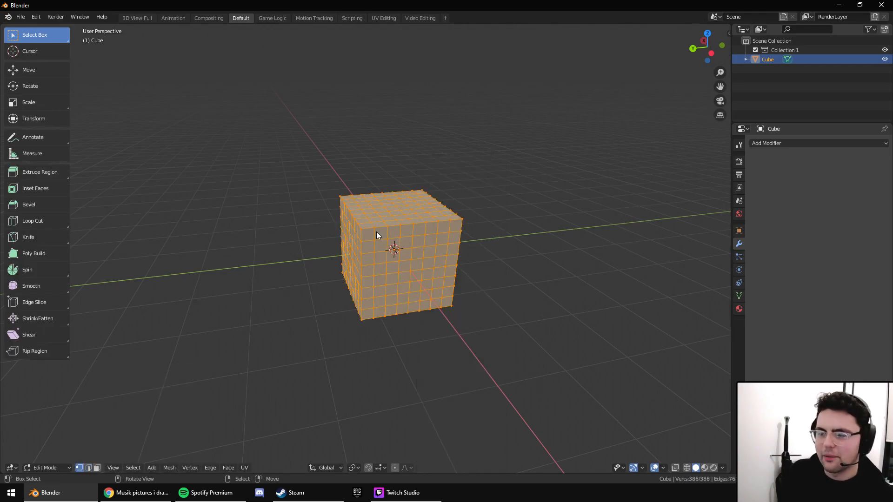
Select a single vertex near the middle of the cube's front face and turn on proportional editing.
key("alt+a")
left_click(411, 249)
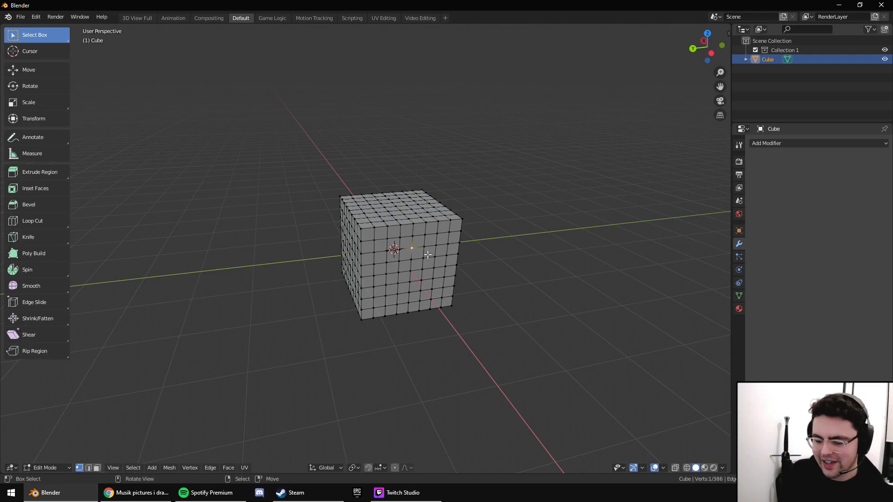
key("o")
left_click(356, 469)
left_click(355, 470)
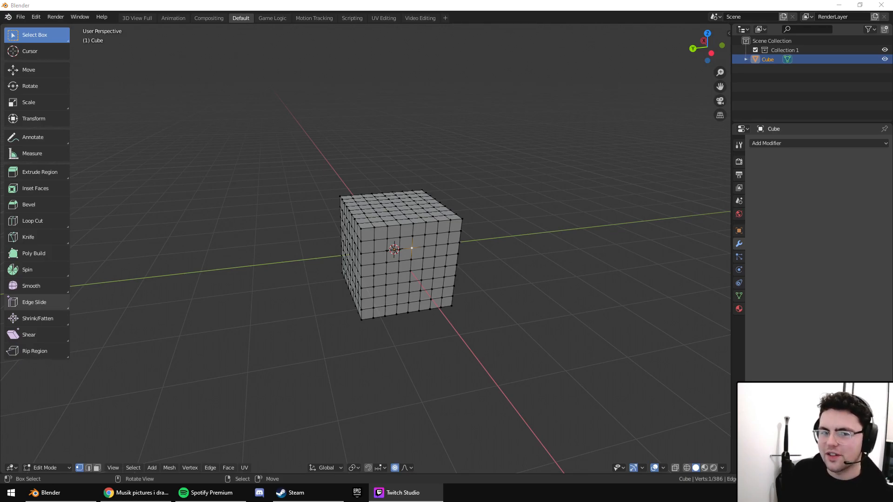
Try scaling around the selected vertex with the Smooth proportional falloff.
key("s")
left_click(402, 282)
key("s")
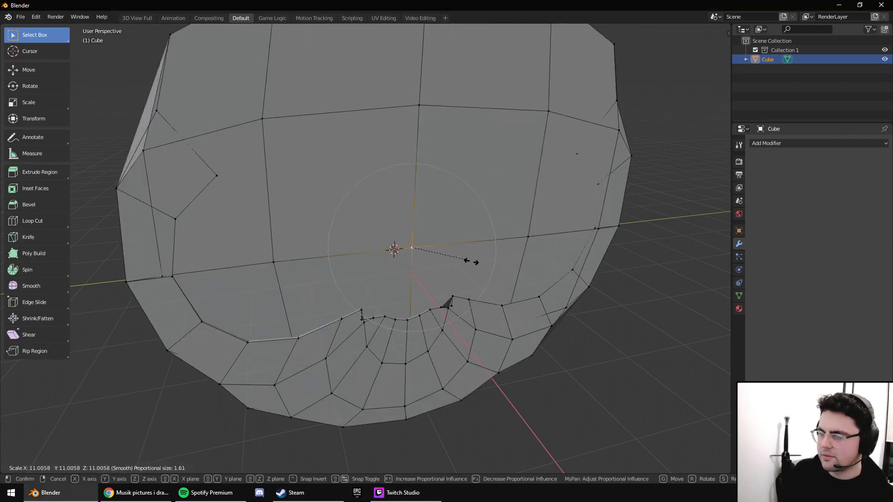
key("Escape")
Set the proportional falloff to Random and scale the mesh by about 2.24 with a proportional size of 7.4.
left_click(407, 468)
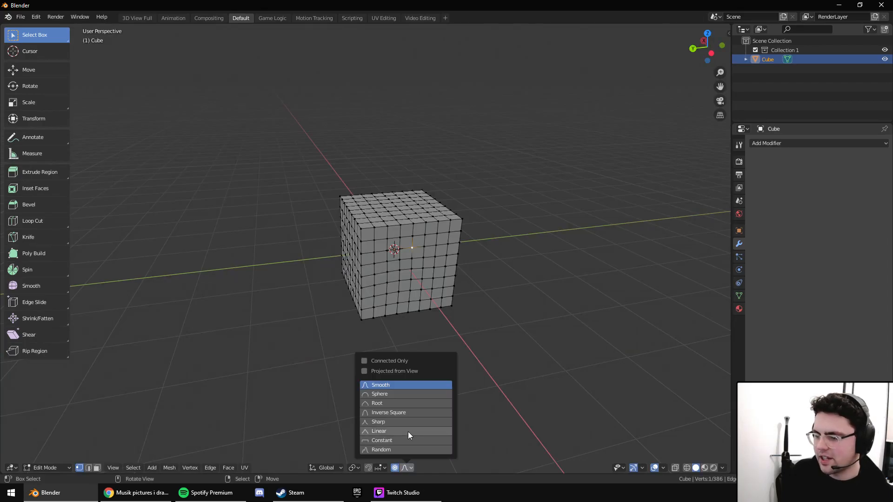
left_click(409, 450)
key("s")
scroll(569, 322, "down", 14)
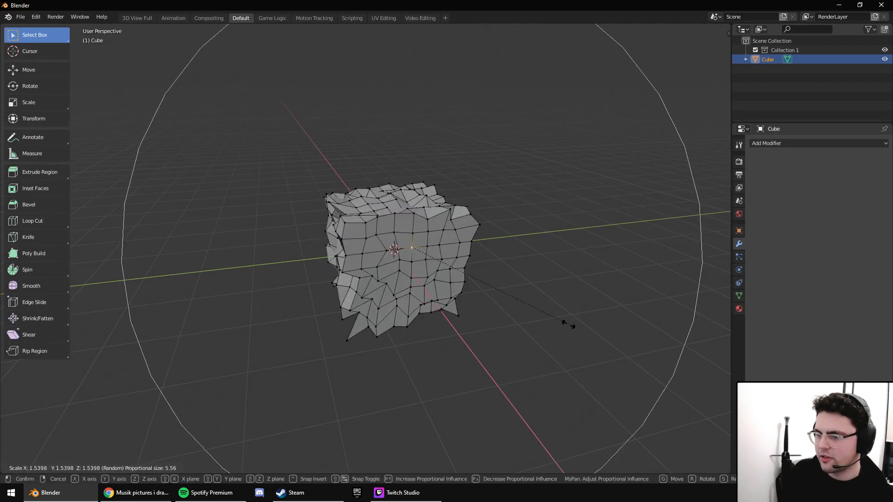
left_click(644, 323)
key("Escape")
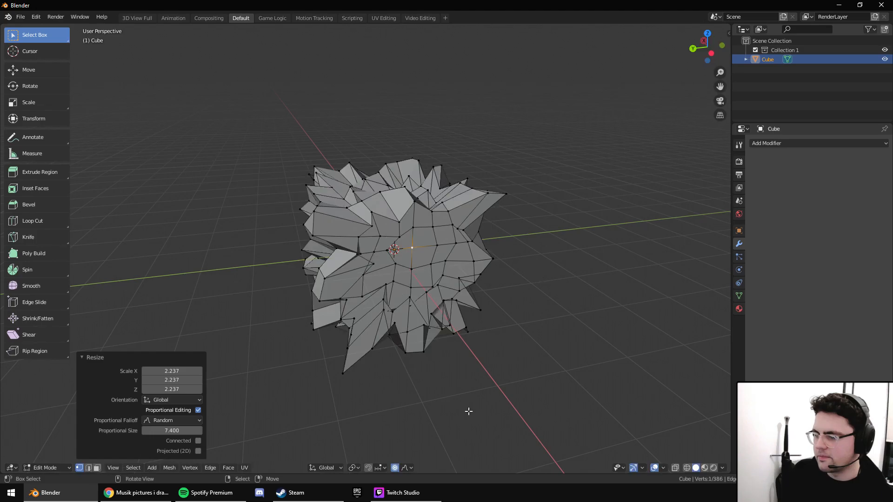
Set the proportional falloff to Smooth and pull the front vertex outward into a pointed tip.
left_click(399, 470)
left_click(398, 385)
key("s")
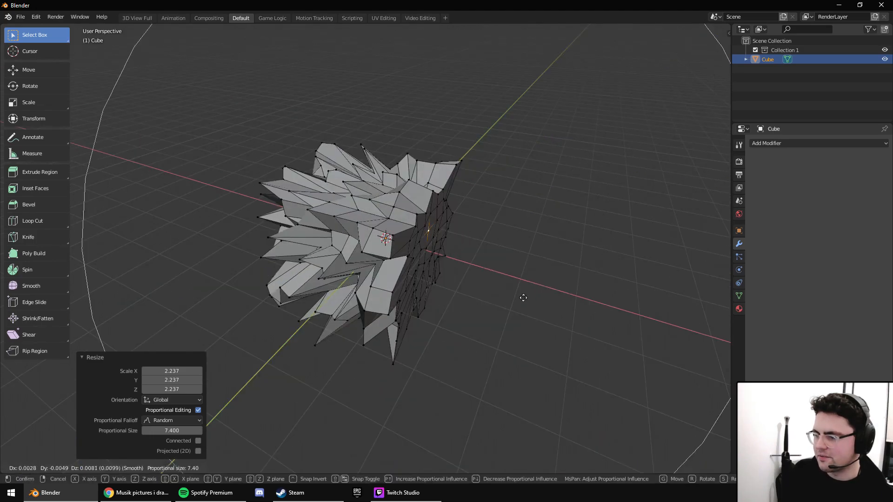
scroll(605, 323, "up", 6)
left_click(605, 323)
key("Tab")
middle_click_drag(592, 339, 493, 279)
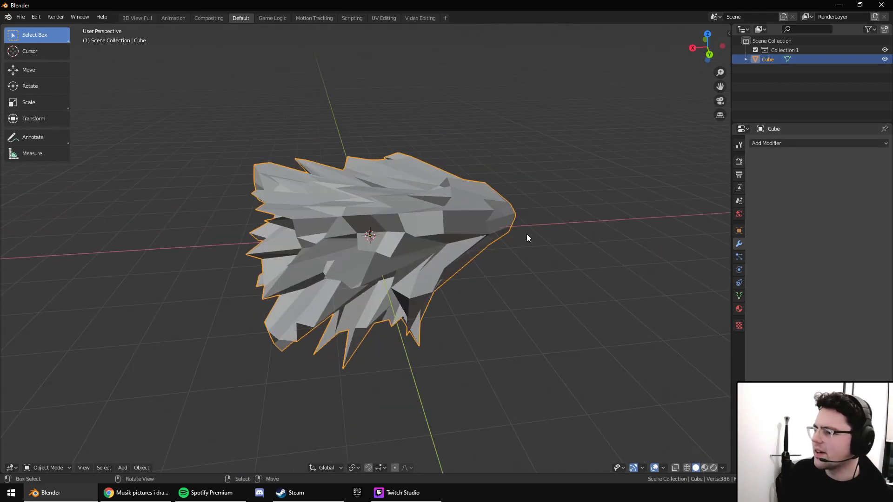
Select the entire spiky mesh and stretch it along the global X axis.
key("Tab")
key("s")
key("Escape")
key("a")
key("s")
key("x")
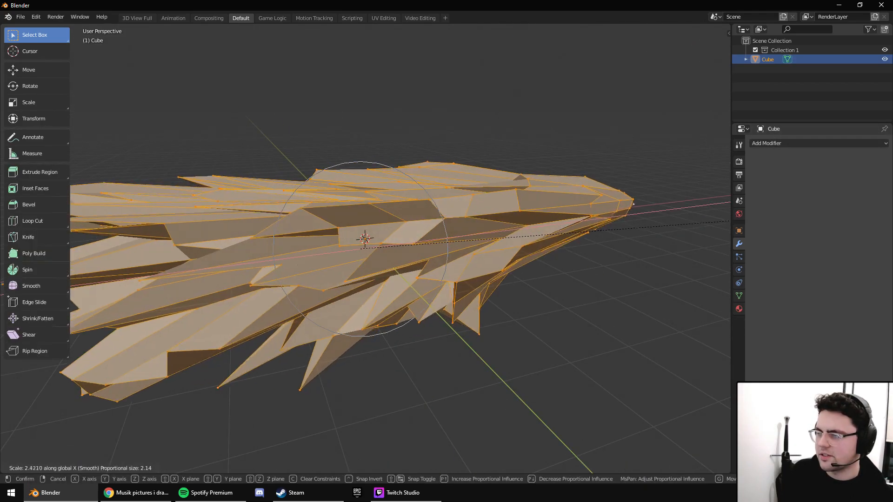
left_click(180, 255)
Select a vertex near the spiky end and scale it proportionally along global Y by about 5.2, widening that end.
scroll(180, 256, "down", 4)
middle_click_drag(432, 278, 355, 214)
right_click(388, 307)
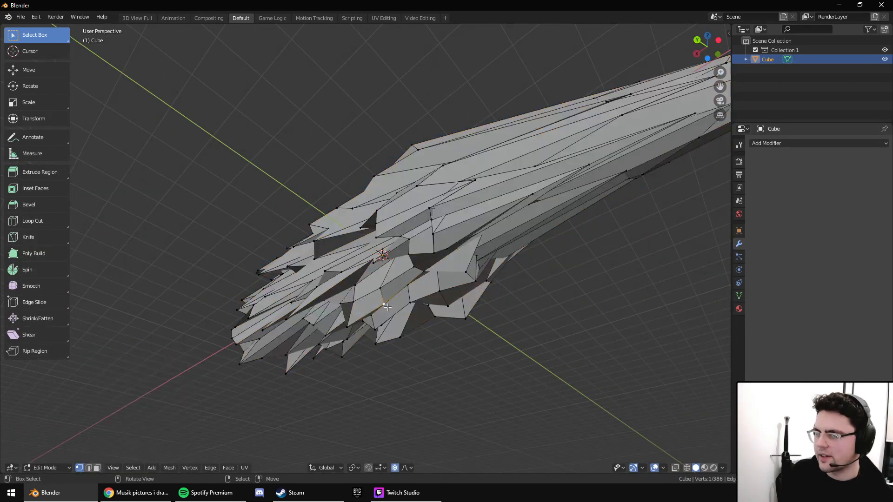
scroll(420, 325, "down", 1)
key("s")
key("y")
scroll(604, 328, "down", 5)
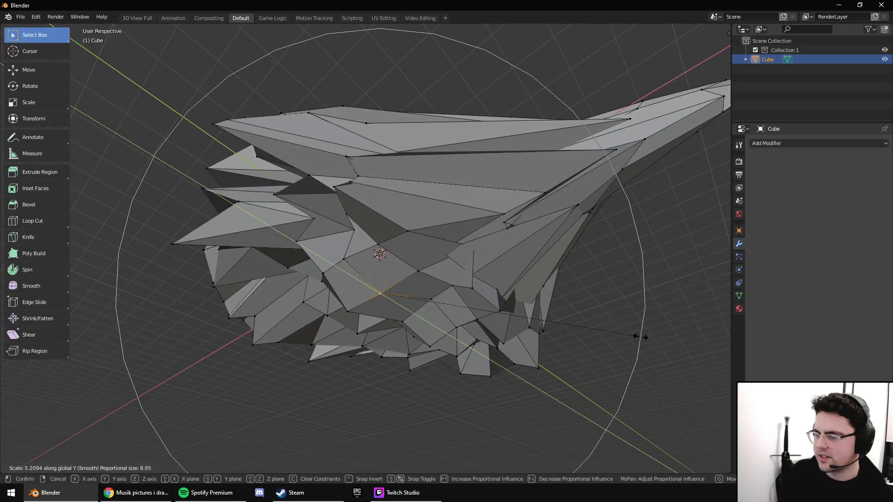
left_click(640, 337)
middle_click_drag(640, 338, 498, 358)
key("Tab")
Add a Decimate modifier to the spiky mesh in Un-Subdivide mode with 1 iteration.
scroll(609, 419, "down", 4)
left_click(760, 144)
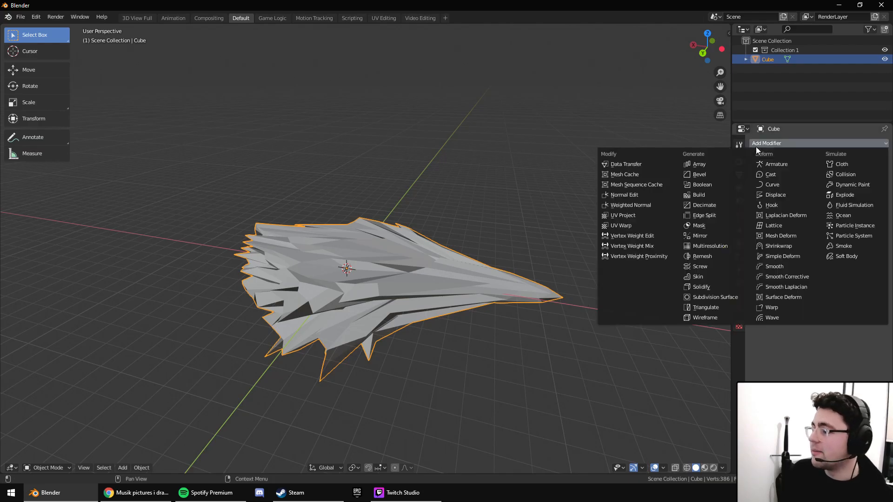
left_click(714, 204)
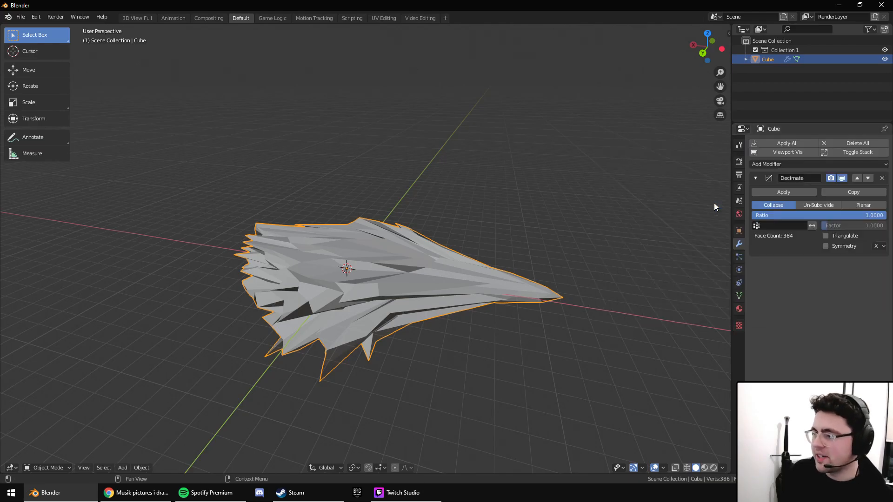
left_click(817, 205)
left_click(883, 215)
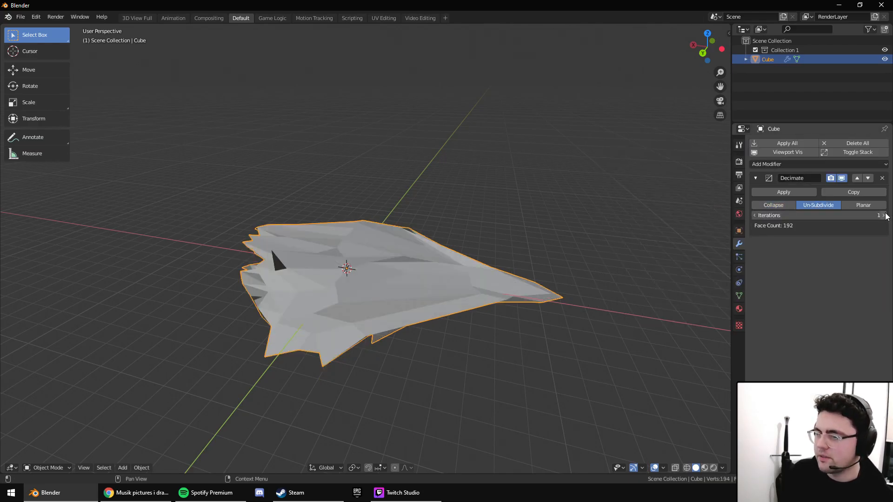
Raise the Decimate modifier's Un-Subdivide iterations to 3 on the spiky mesh.
left_click(883, 215)
left_click(884, 215)
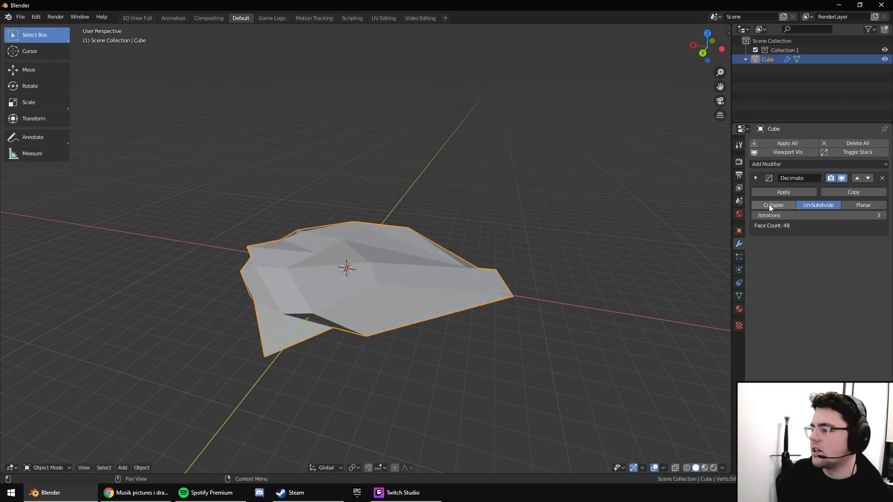
Switch the Decimate modifier to Collapse mode, reduce its ratio strongly and apply it to the mesh.
left_click(770, 206)
left_click_drag(790, 215, 662, 215)
middle_click_drag(405, 285, 479, 341)
left_click(783, 192)
Select two vertices on the decimated mesh in Edit Mode and move them along the global Z axis.
key("Tab")
key("3")
left_click(309, 295)
key("1")
left_click(405, 301)
middle_click_drag(404, 301, 328, 294)
left_click(409, 265, "shift")
middle_click_drag(429, 281, 451, 338)
key("g")
key("z")
left_click(450, 342)
key("Tab")
middle_click_drag(474, 394, 479, 341)
Delete the decimated mesh and add a new cube of size 2 at the origin.
key("Delete")
key("shift+a")
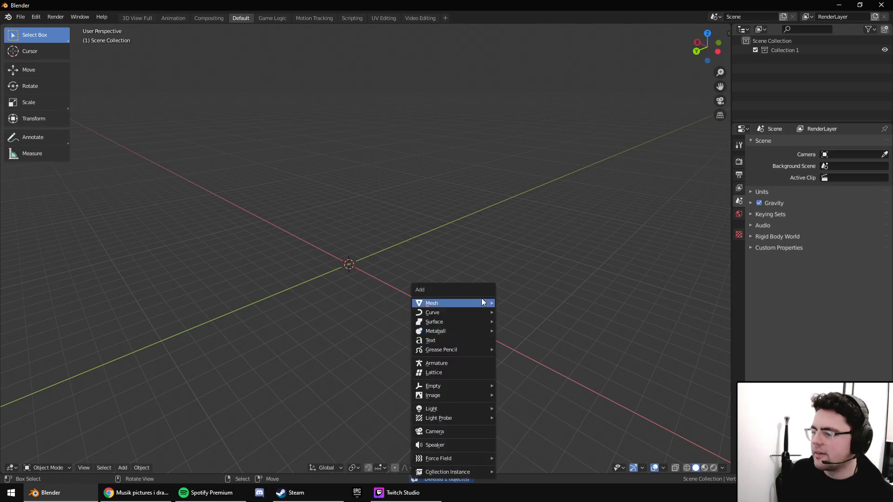
mouse_move(481, 303)
left_click(526, 71)
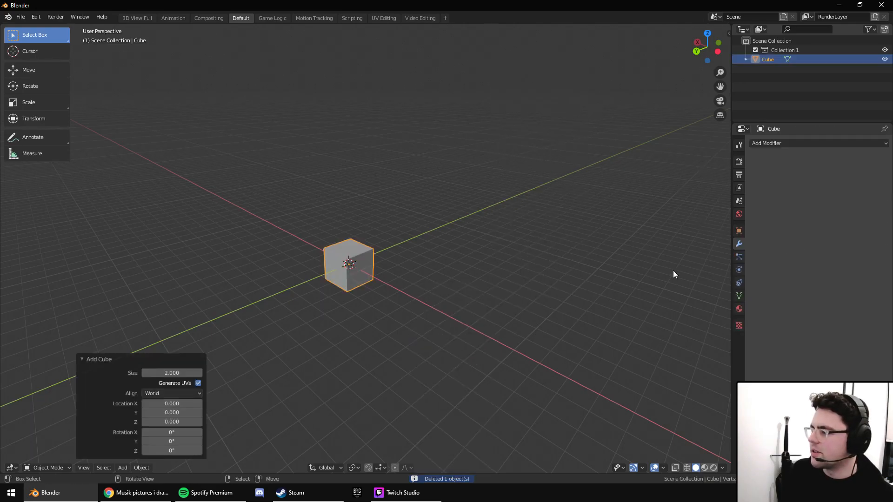
Add a Subdivision Surface modifier to the new cube.
scroll(353, 289, "up", 10)
scroll(353, 294, "down", 8)
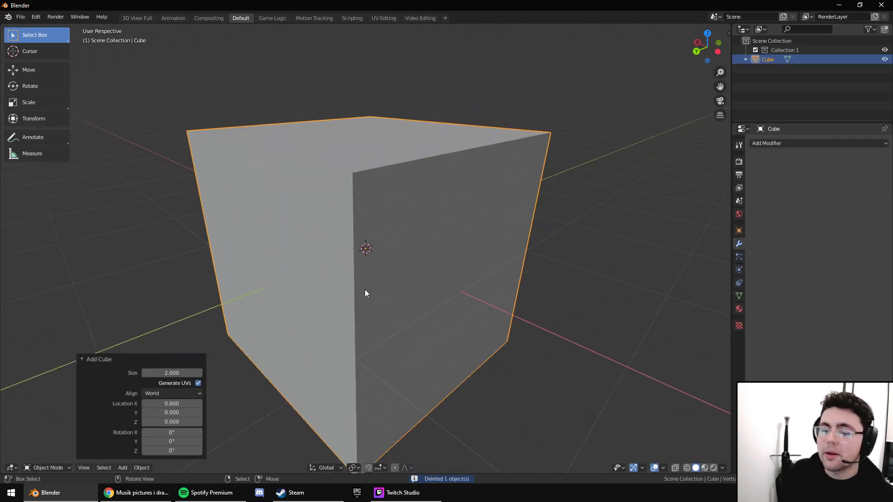
left_click(777, 144)
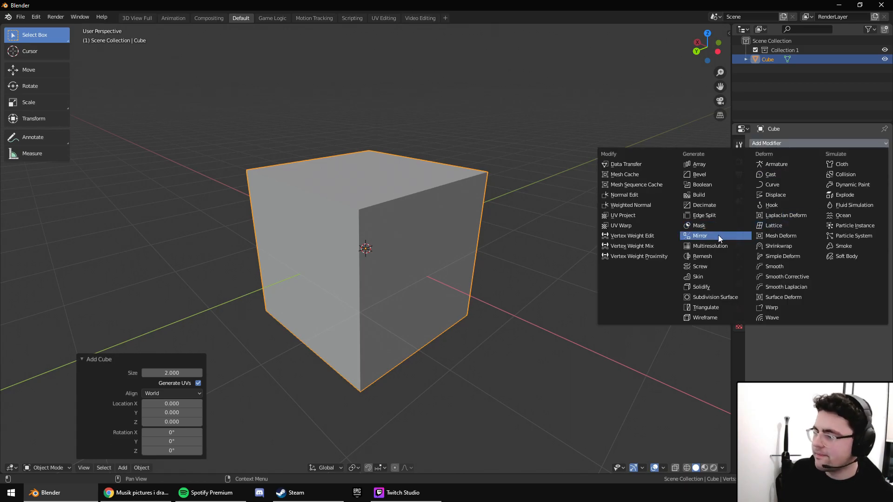
left_click(723, 297)
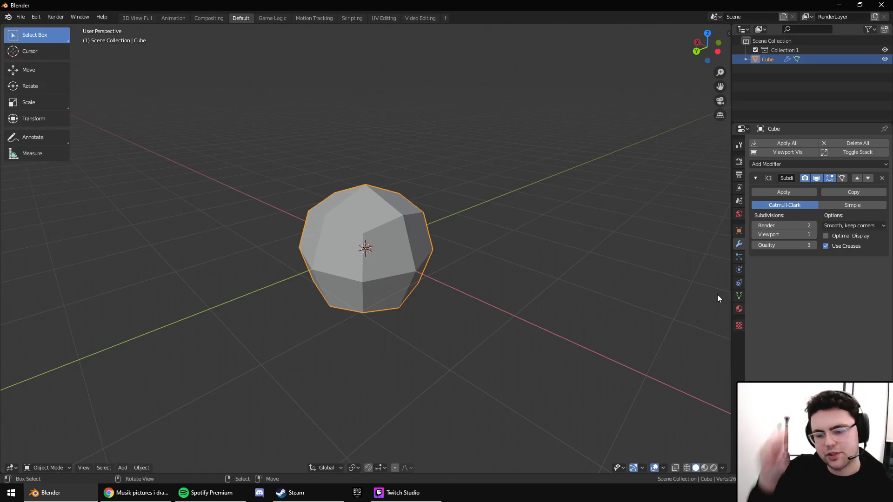
Try bevelling one upper edge of the cube with several segments while the subdivision is temporarily hidden in the viewport.
left_click(816, 178)
key("Tab")
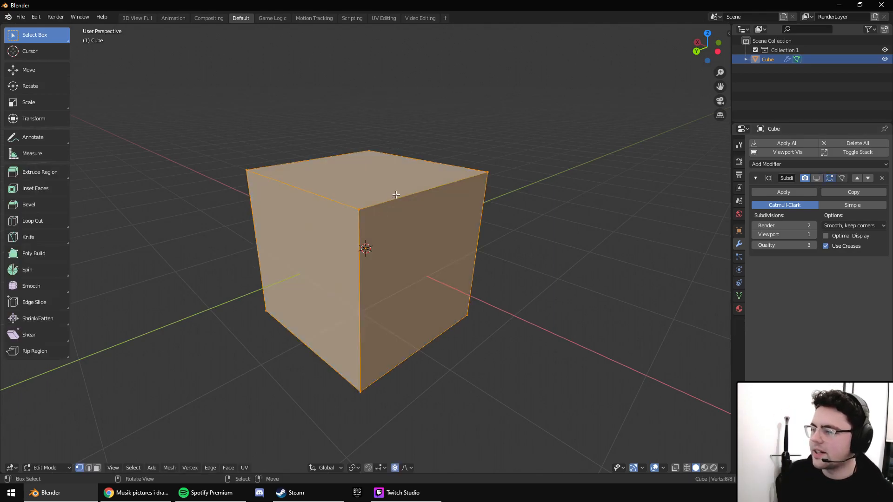
key("2")
key("alt+a")
left_click(460, 179)
key("ctrl+b")
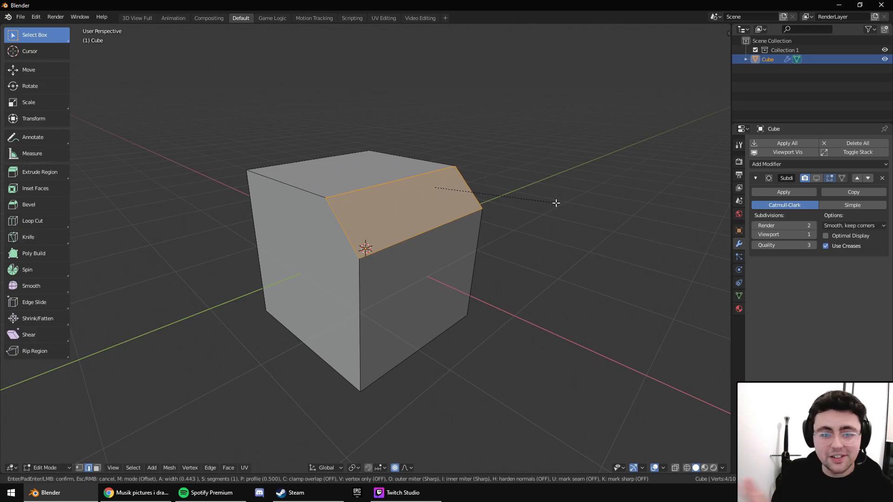
scroll(556, 202, "up", 1)
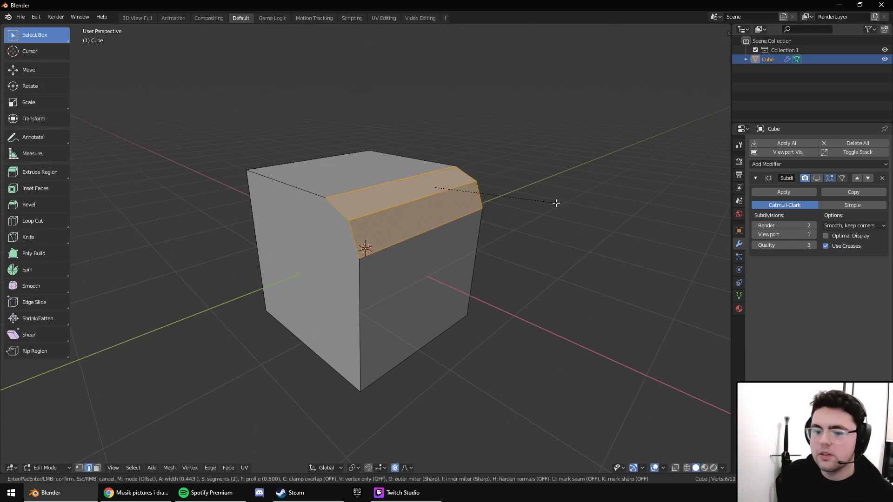
scroll(556, 202, "up", 3)
key("Escape")
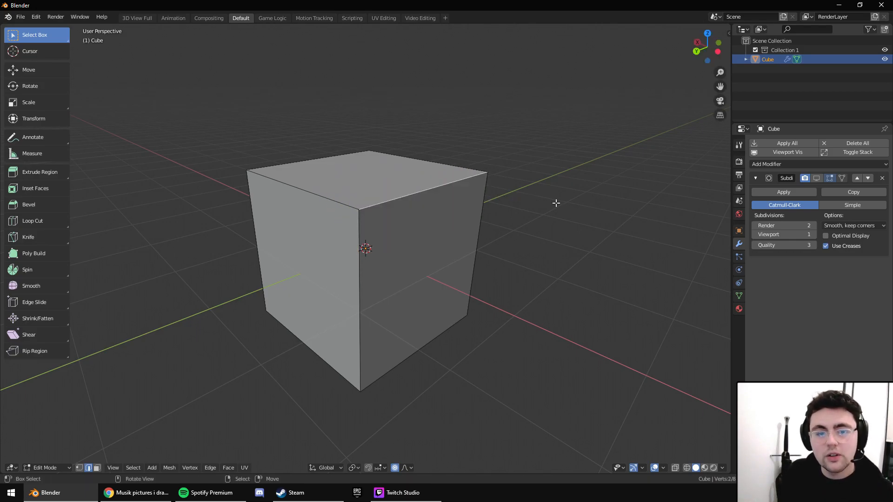
key("Tab")
left_click(816, 178)
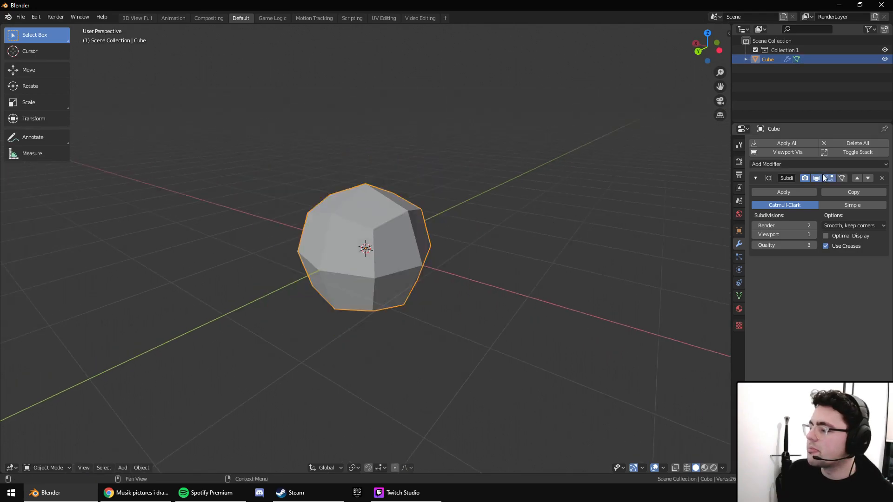
Raise the viewport subdivision level by four steps to inspect the smoothing, and return it to 1.
left_click(813, 234)
left_click(814, 234)
left_click(813, 234)
left_click(814, 234)
mouse_move(479, 292)
middle_mouse_down()
mouse_move(501, 277)
mouse_move(488, 281)
middle_mouse_up()
scroll(501, 278, "up", 3)
left_click(754, 234)
left_click(754, 234)
left_click(754, 234)
left_click(754, 235)
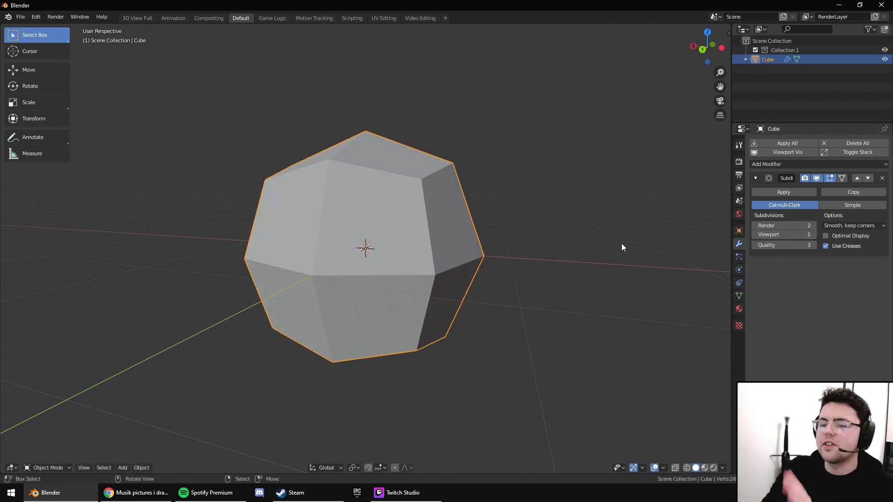
middle_click_drag(636, 243, 501, 265)
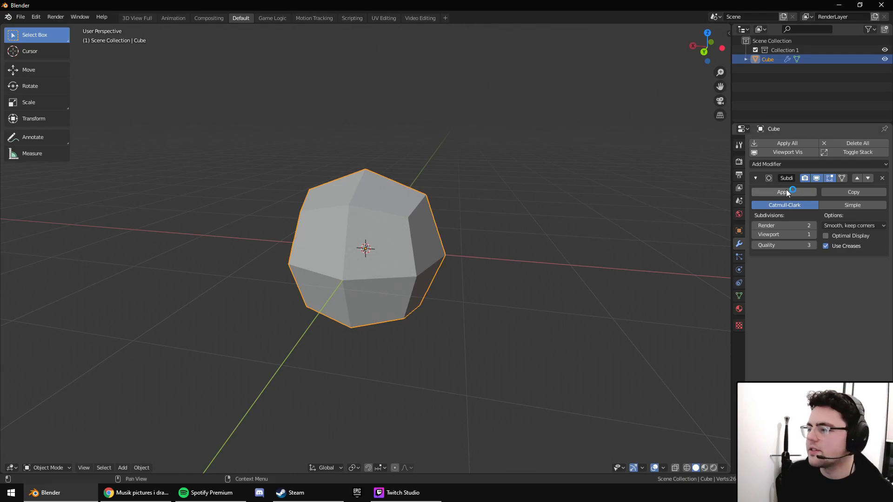
Remove the Subdivision Surface modifier from the cube.
left_click(884, 179)
scroll(604, 203, "down", 2)
middle_click_drag(530, 217, 465, 246)
Select the cube's top face in Edit Mode, switch to edge selection and return to Object Mode.
key("Tab")
mouse_move(409, 253)
middle_mouse_down()
mouse_move(424, 239)
mouse_move(395, 255)
middle_mouse_up()
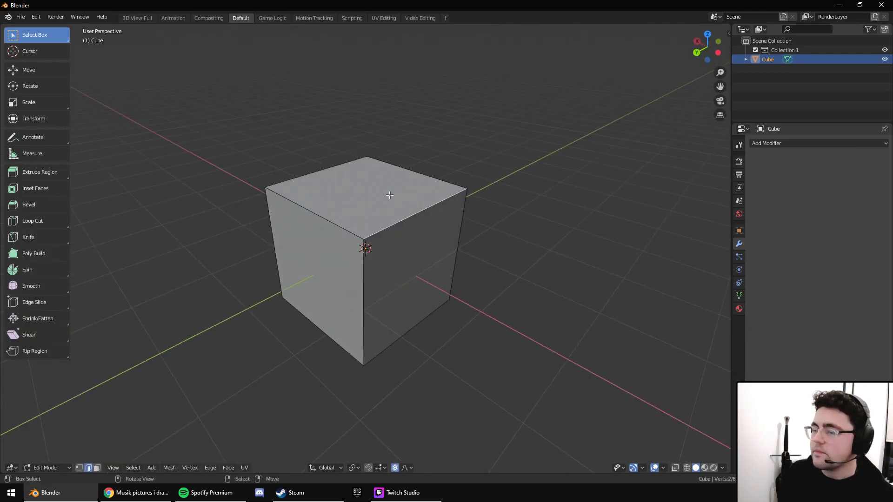
key("3")
right_click(389, 196)
key("2")
middle_click_drag(389, 196, 465, 218)
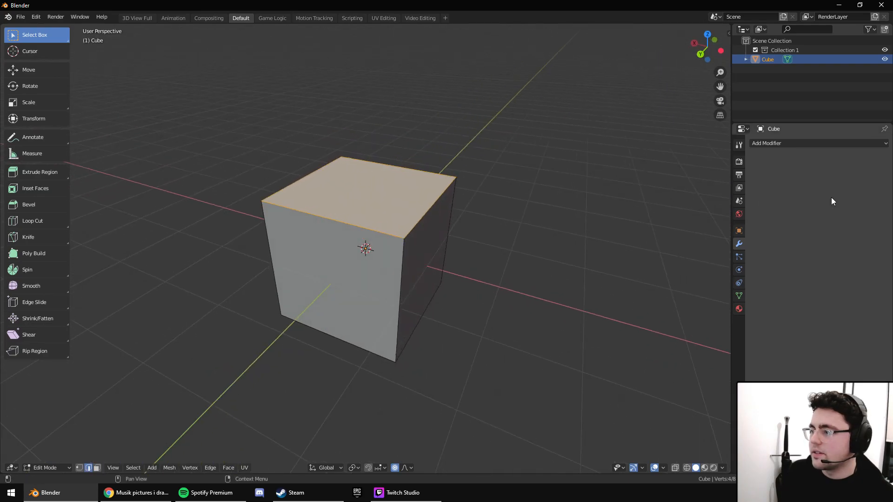
key("Tab")
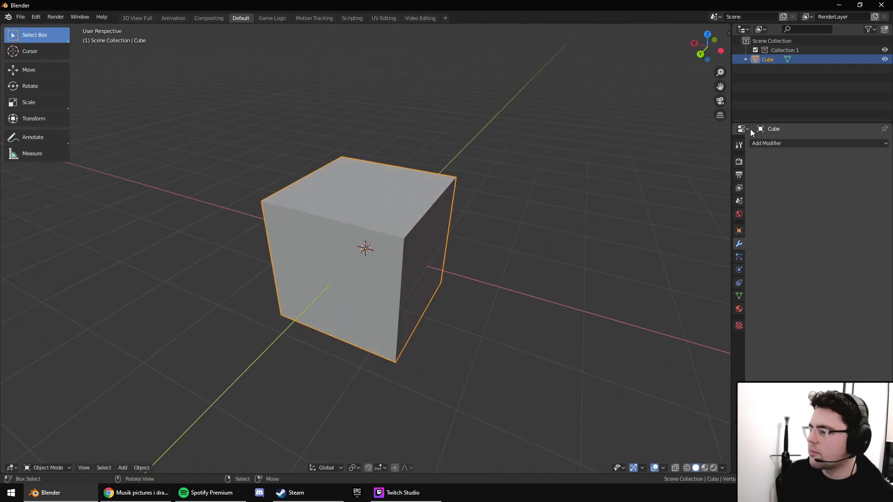
Add an Array modifier to the cube with a fixed count of 2.
left_click(764, 143)
left_click(713, 165)
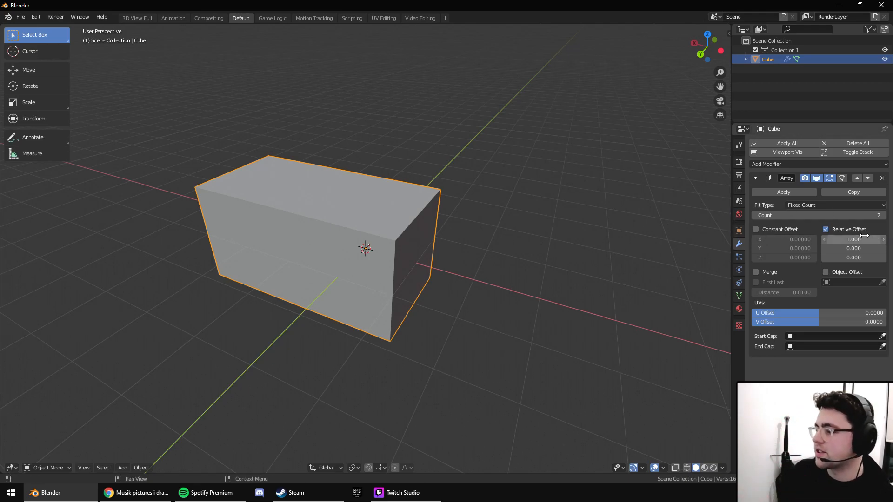
scroll(546, 233, "down", 1)
middle_click_drag(430, 241, 623, 229)
scroll(490, 259, "up", 2)
middle_click_drag(542, 247, 641, 246, "shift")
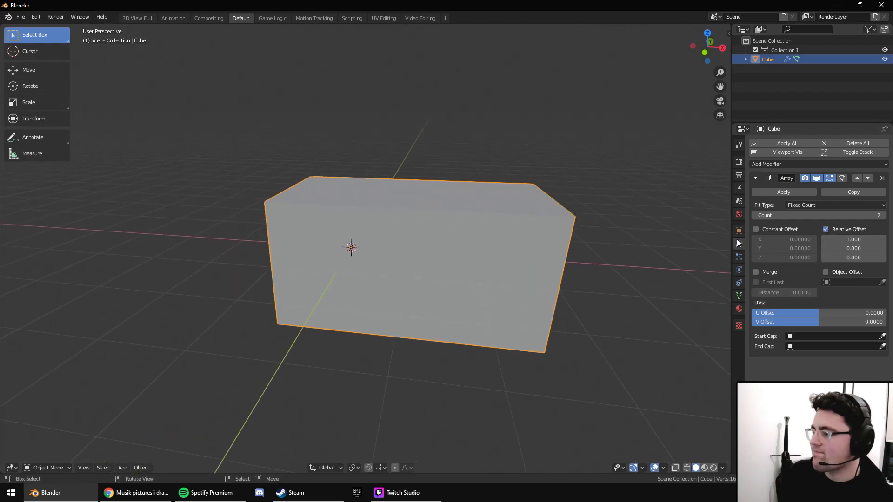
Set the array's relative Y offset to 1, keeping the X offset at 1.
left_click(853, 239)
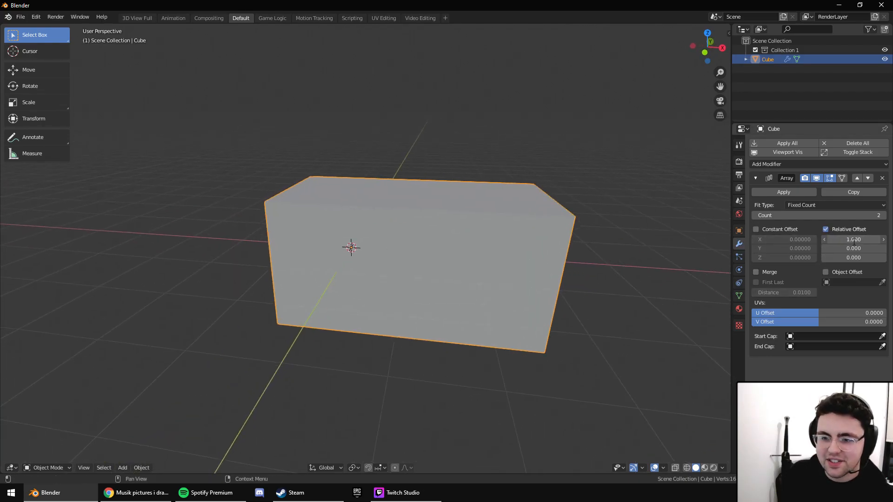
key("Return")
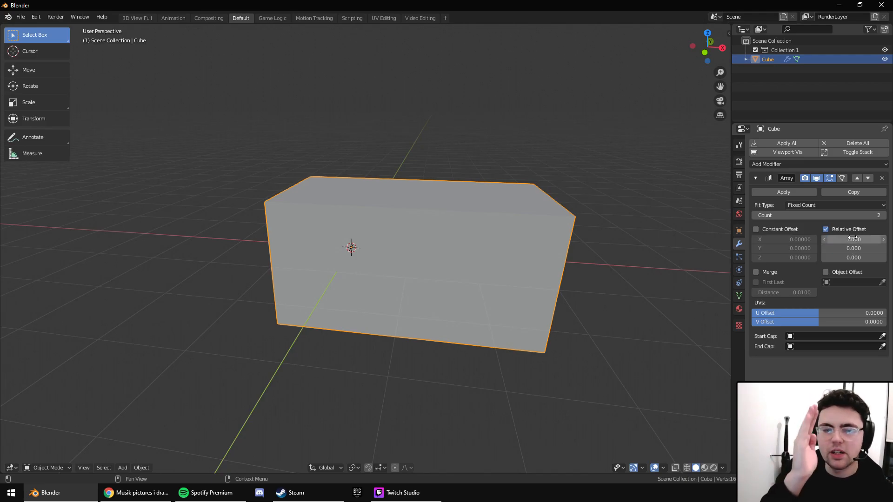
left_click(852, 239)
key("Return")
left_click(853, 248)
type("1")
key("Return")
middle_click_drag(629, 259, 592, 306)
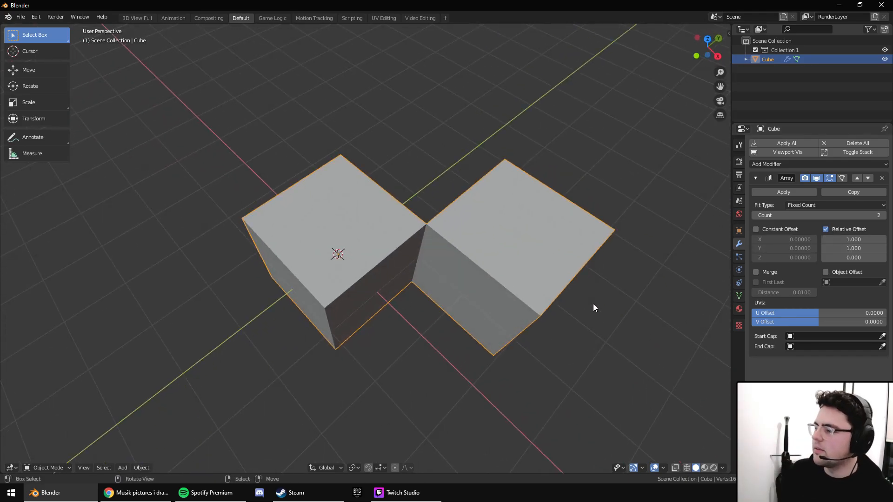
Set the array's relative Z offset to 1 so the copy is placed diagonally upward.
left_click(853, 240)
type("1.0")
key("Return")
left_click(854, 257)
type("1")
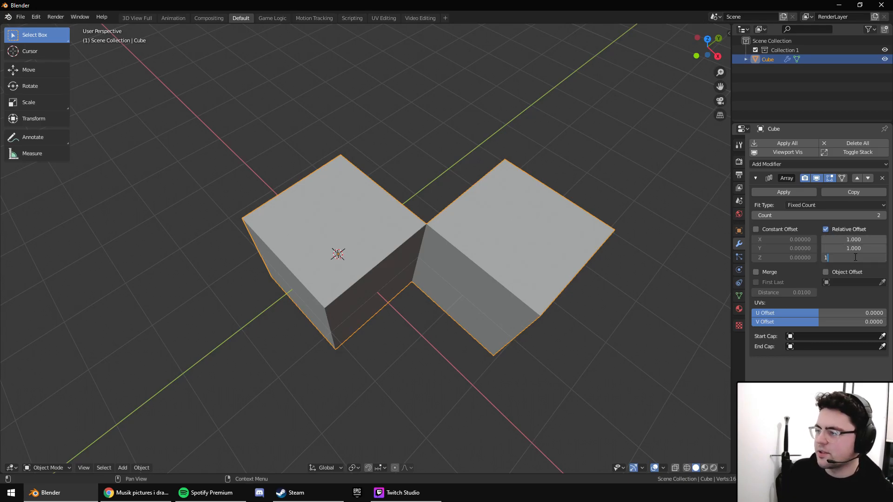
key("Return")
middle_click_drag(623, 206, 643, 172)
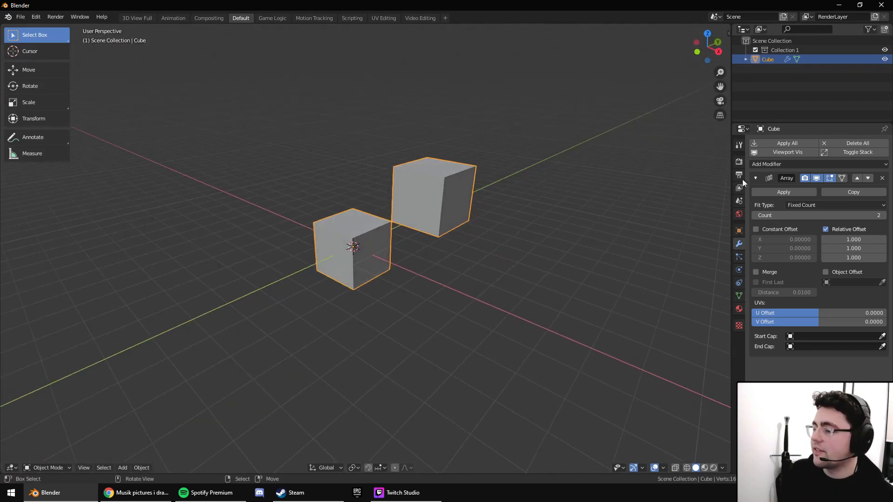
Raise the array count to 5 copies.
left_click(883, 215)
left_click(883, 215)
left_click(883, 215)
middle_click_drag(589, 186, 558, 219)
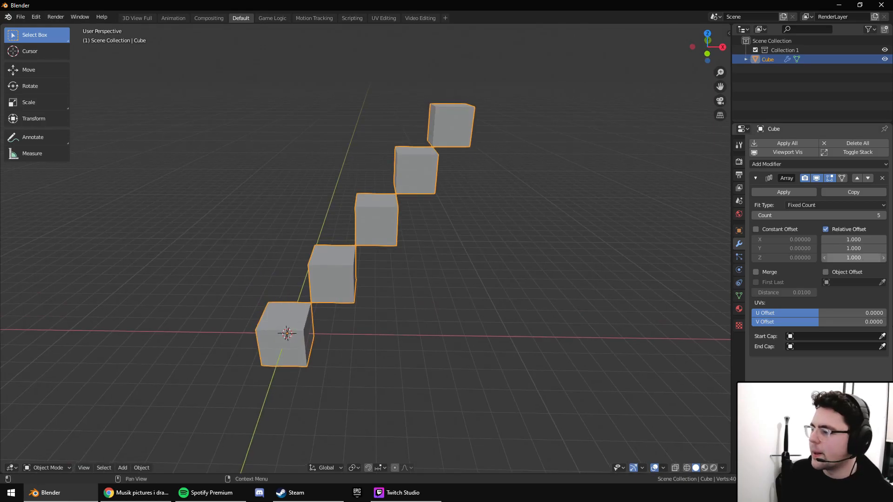
Try a relative offset of 0.8 on all three axes, and set all three values to 0.
mouse_move(867, 240)
left_mouse_down()
mouse_move(867, 261)
mouse_move(865, 240)
left_mouse_up()
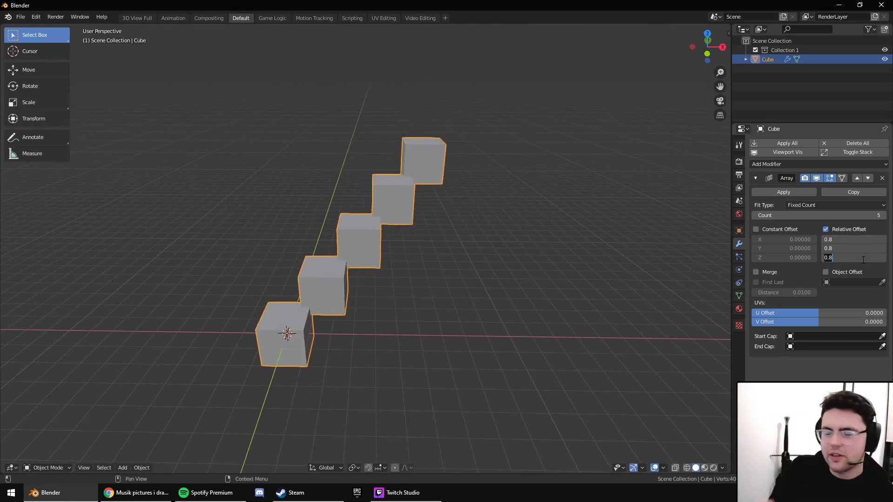
type("0")
key("Return")
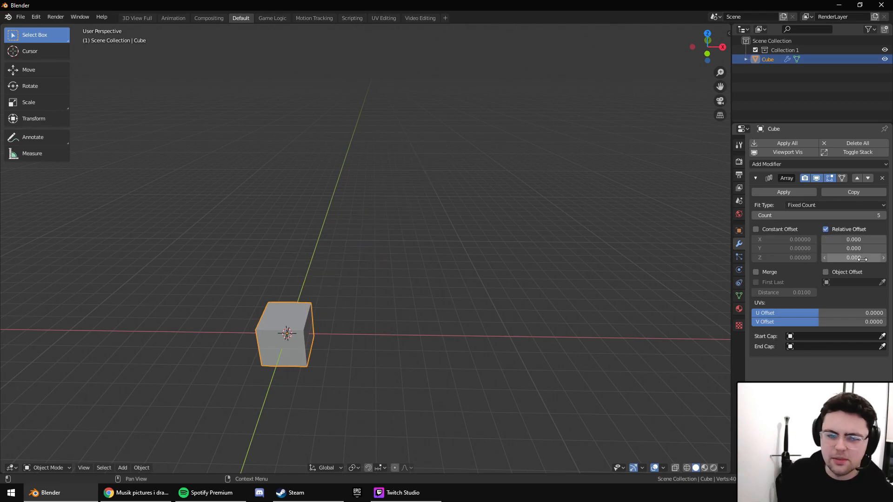
middle_click_drag(422, 288, 497, 238, "shift")
scroll(465, 230, "up", 2)
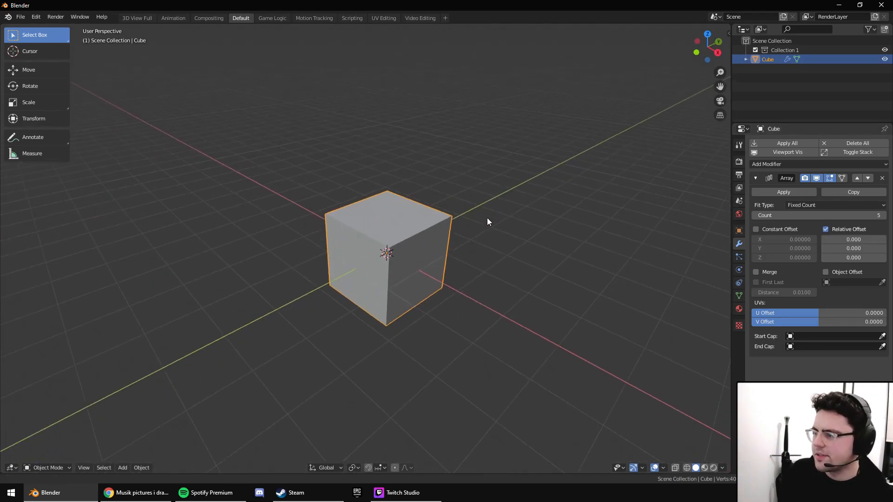
Set the array's relative X offset to 1 to line the cubes up along the X axis.
left_click(853, 239)
type("0.0")
key("BackSpace")
key("BackSpace")
key("BackSpace")
type("1")
key("Return")
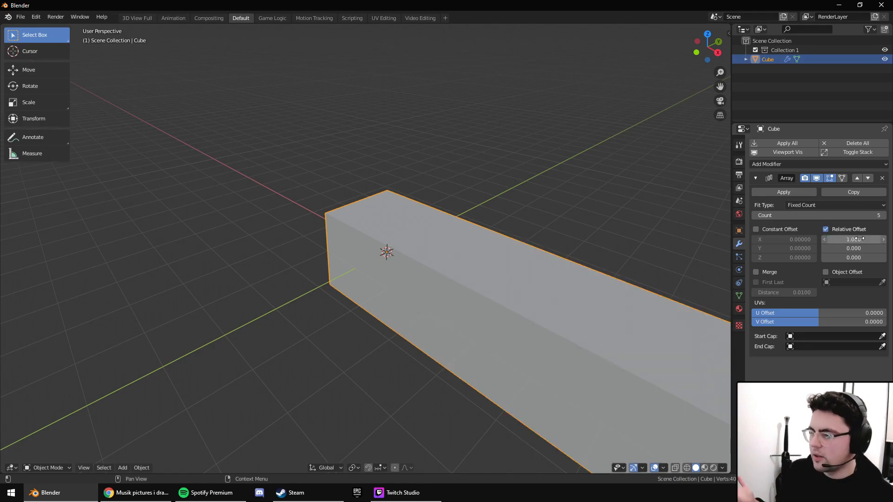
scroll(709, 252, "down", 5)
middle_click_drag(599, 249, 527, 266)
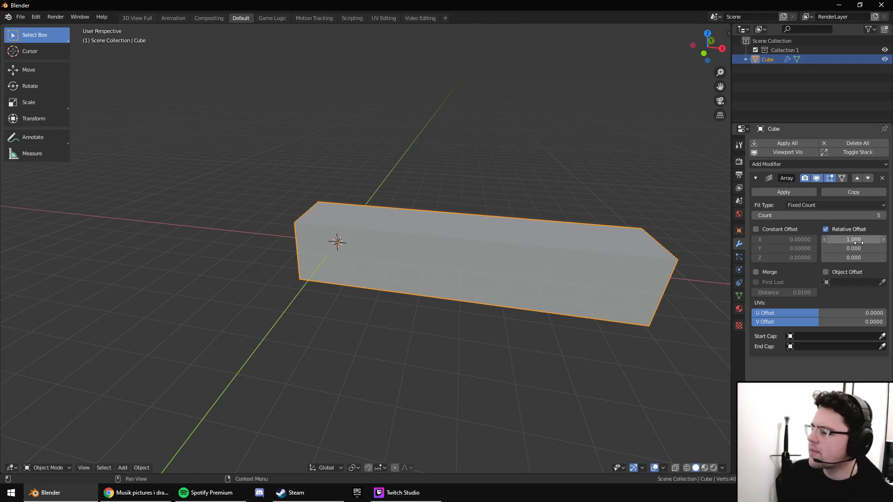
Try a relative X offset of 1.2 to leave gaps between the cubes, and restore it to 1.
left_click_drag(853, 239, 883, 239)
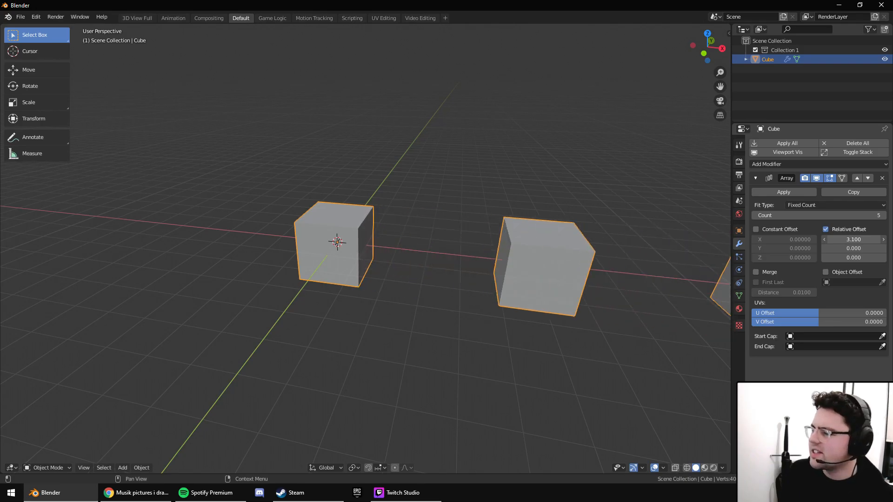
type(".2")
key("Return")
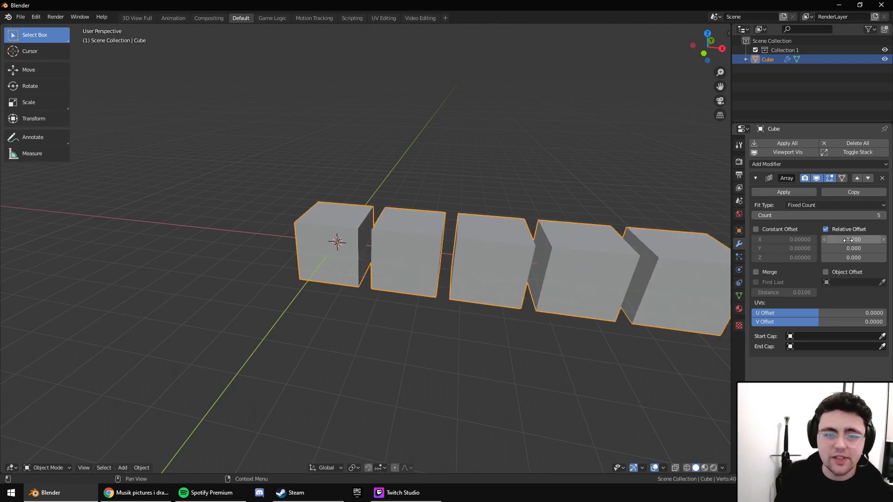
left_click(847, 240)
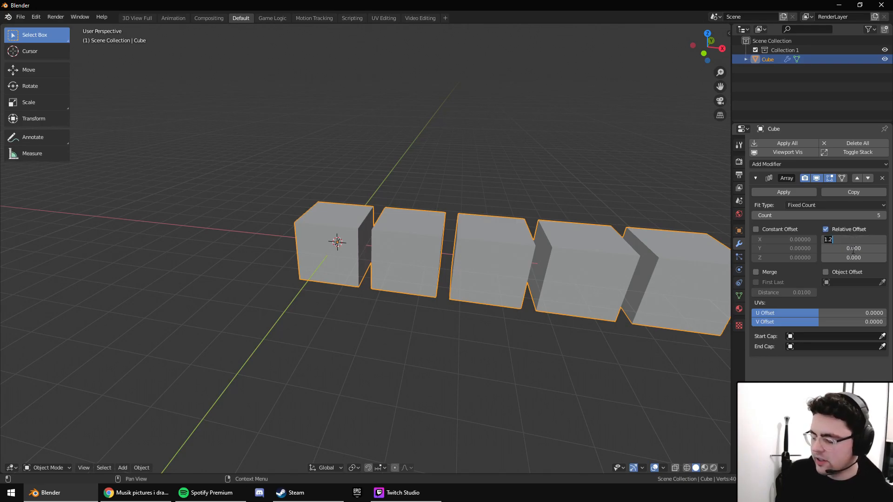
key("BackSpace")
key("BackSpace")
key("Return")
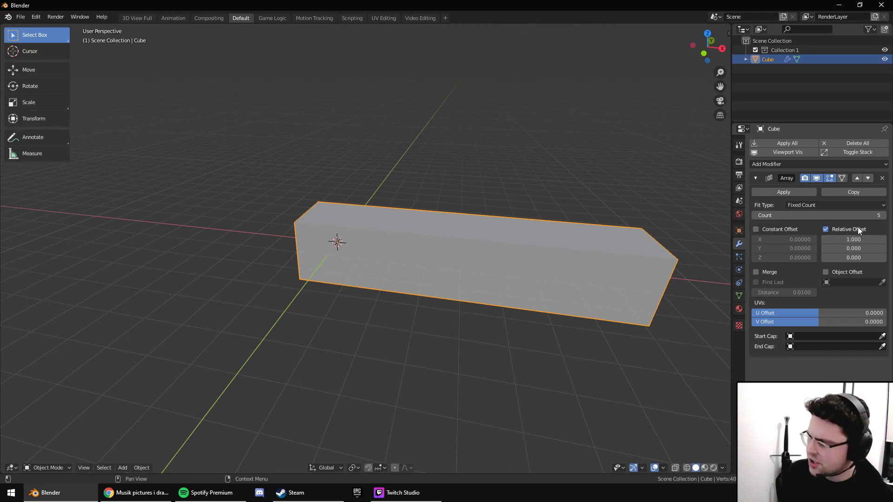
Increase the array's relative X offset to 1.390 to space the five cubes apart.
left_click_drag(853, 239, 871, 240)
scroll(497, 230, "down", 4)
middle_click_drag(483, 223, 511, 239)
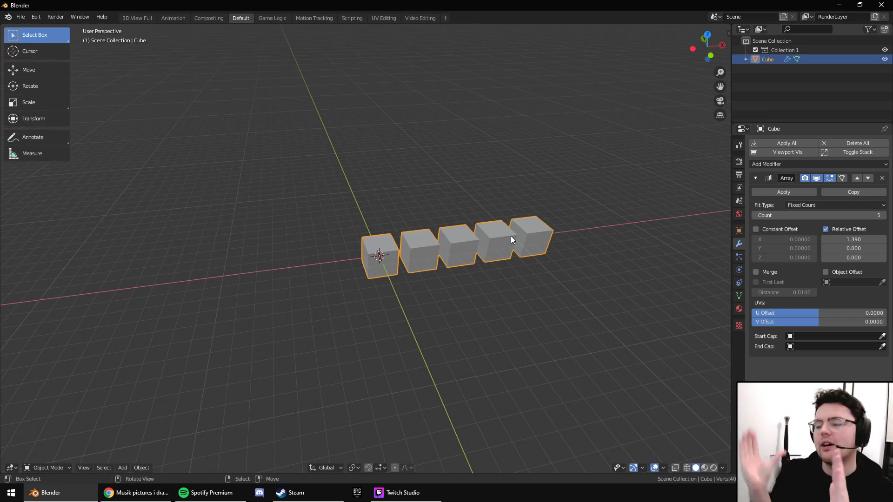
middle_click_drag(508, 250, 492, 294)
key("Tab")
right_click(494, 296)
key("shift+a")
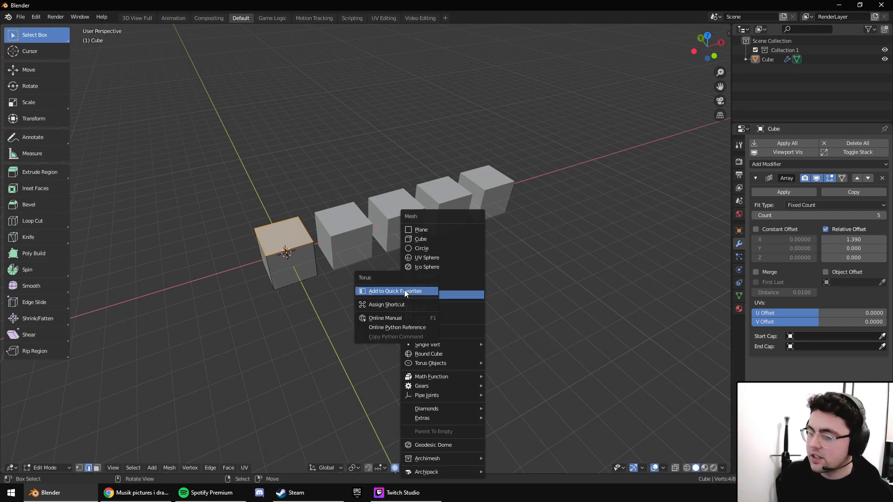
left_click(287, 289)
key("shift+a")
key("Tab")
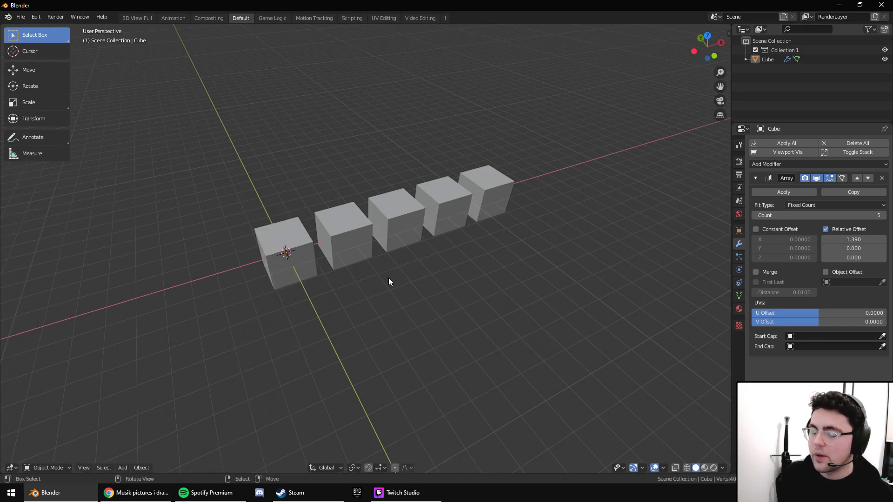
Add a Plain Axes empty at the world origin.
key("shift+a")
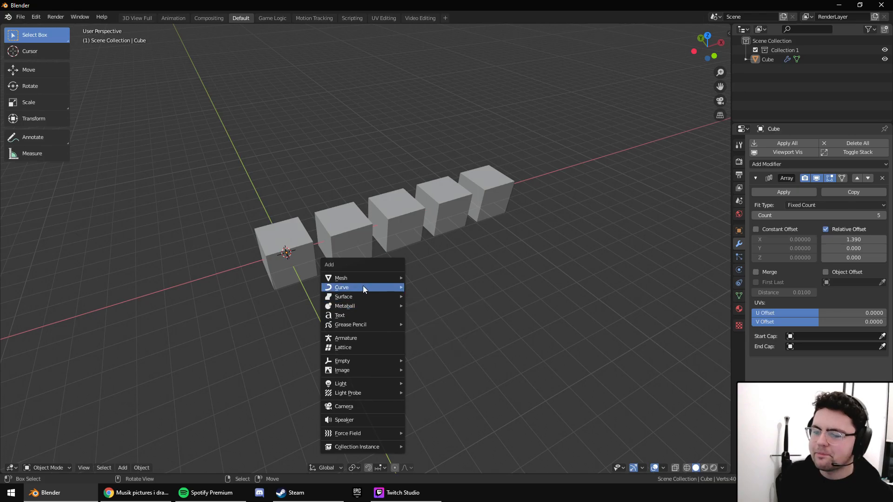
mouse_move(373, 357)
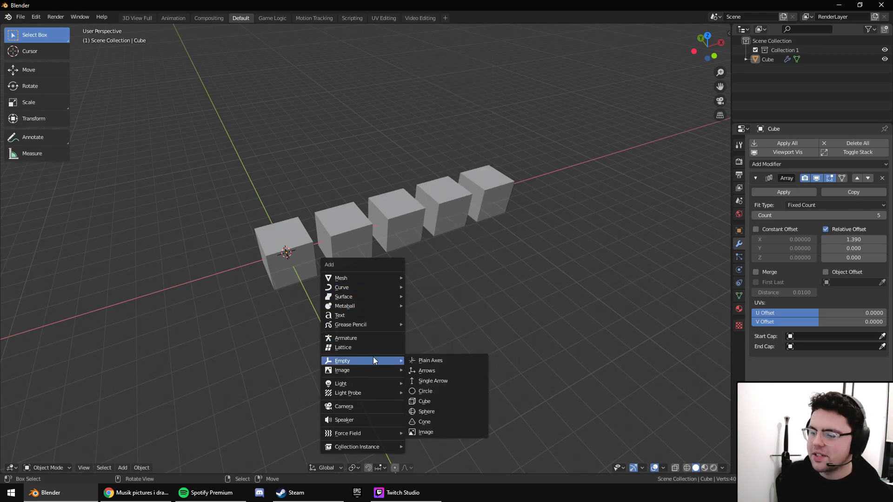
left_click(419, 360)
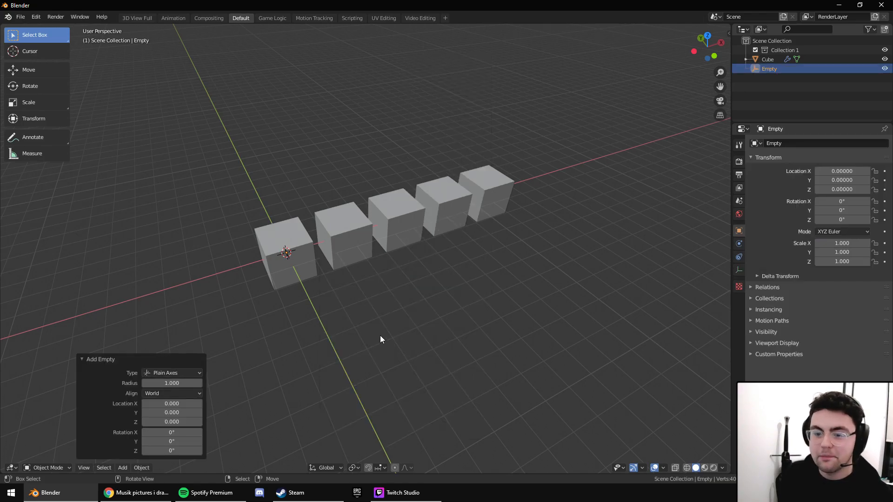
Try moving the empty freely away from the row of cubes, and cancel the move.
middle_click_drag(375, 329, 436, 290)
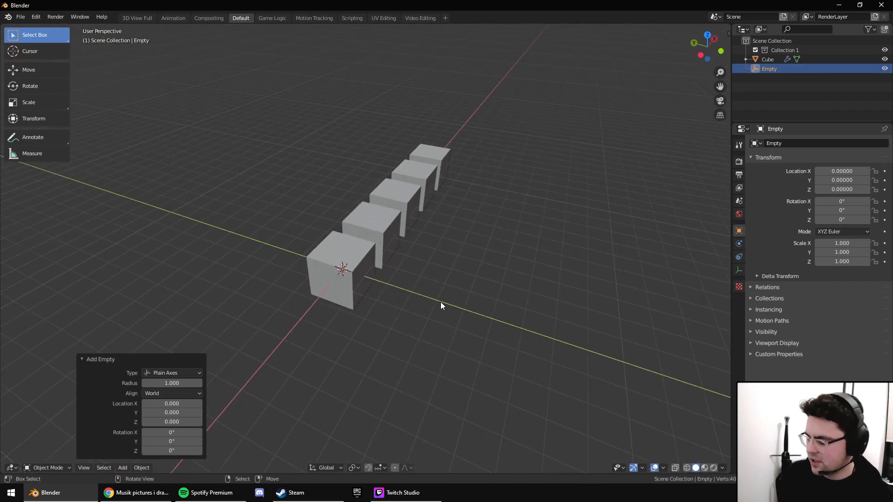
key("KP_Decimal")
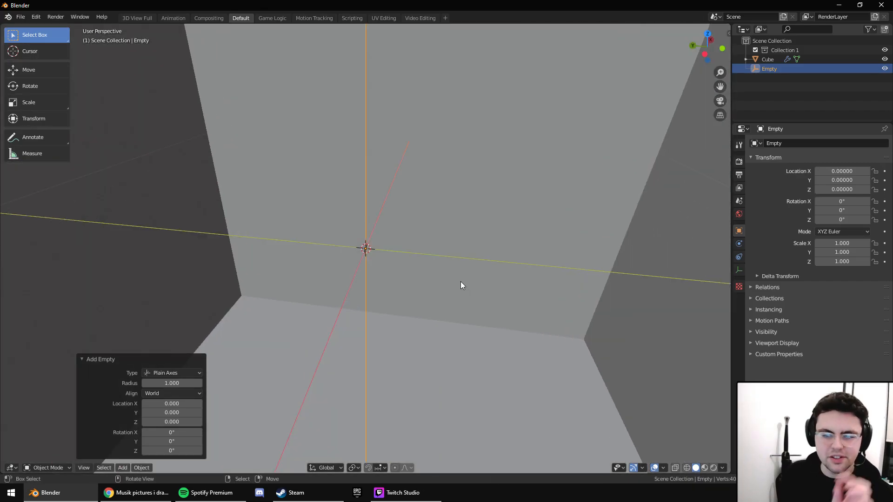
scroll(460, 281, "down", 6)
middle_click_drag(460, 281, 435, 288)
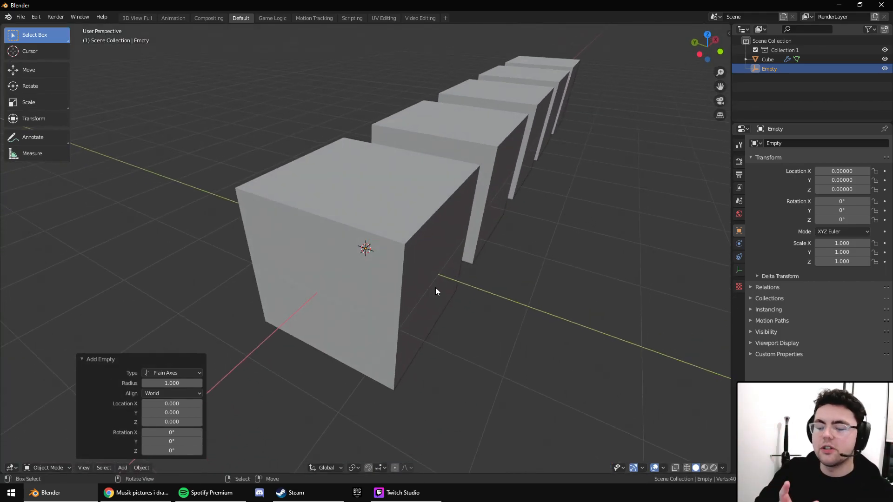
scroll(441, 293, "down", 4)
middle_click_drag(452, 304, 394, 303)
key("g")
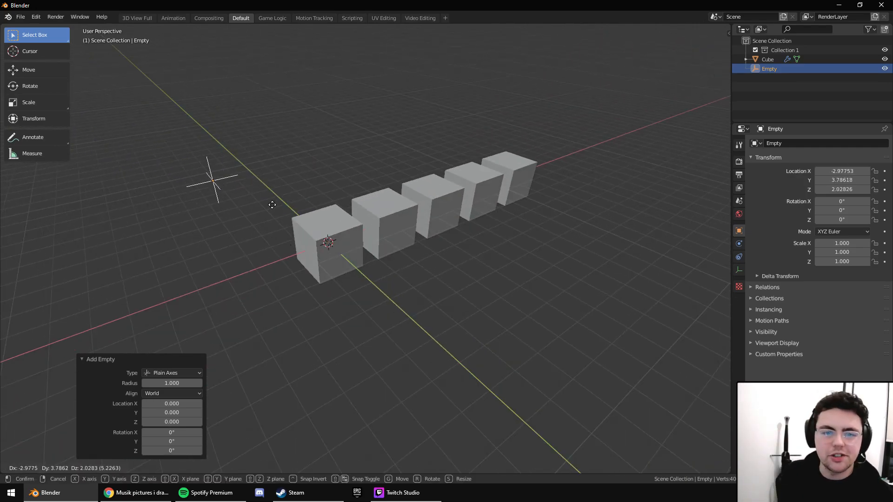
key("Escape")
Enable Object Offset on the cube's Array modifier with Empty as its object, and set the relative X offset to 1.
left_click(405, 213)
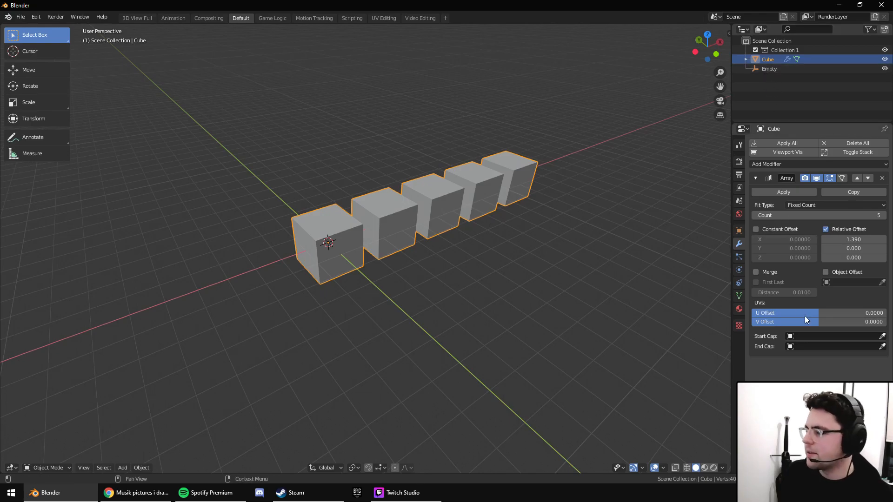
left_click(825, 271)
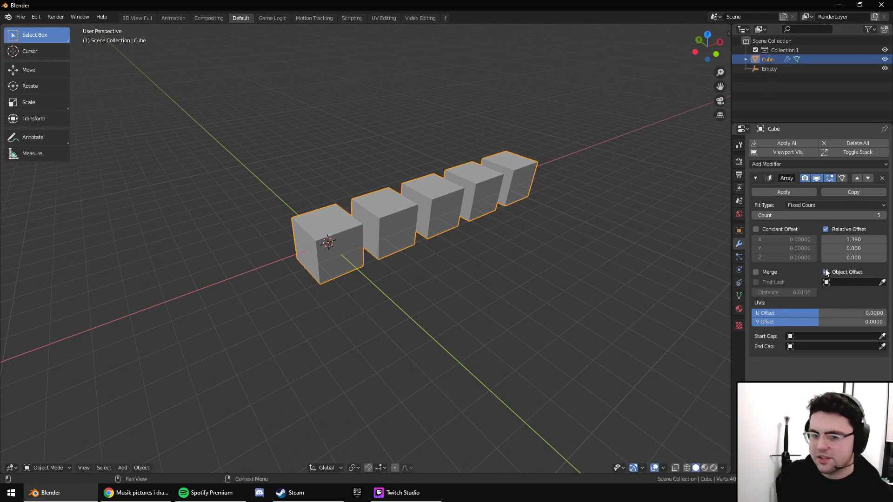
left_click(848, 282)
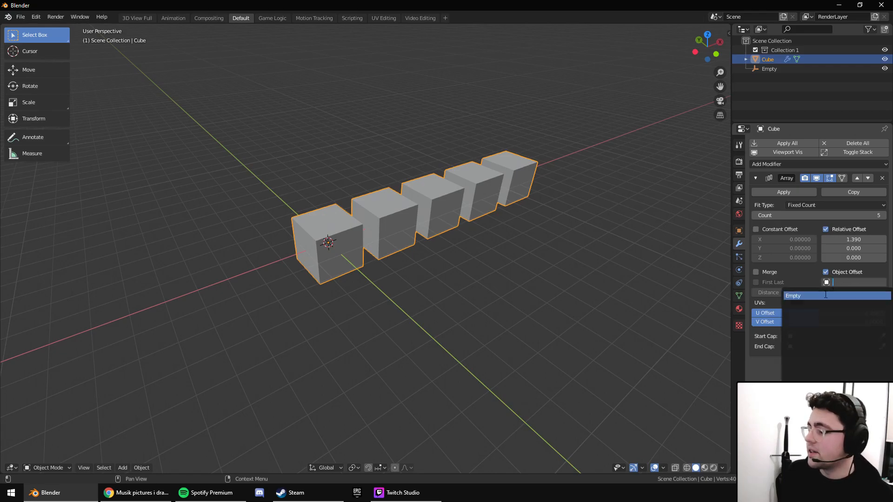
left_click(823, 296)
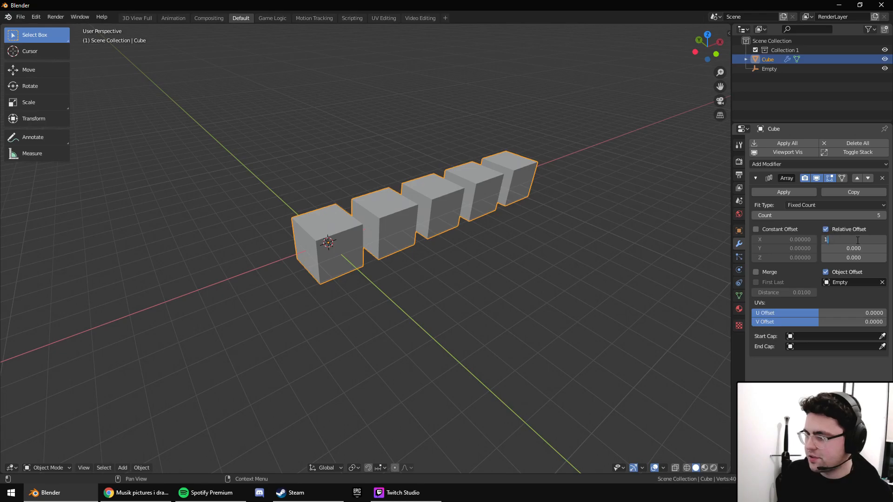
key("Return")
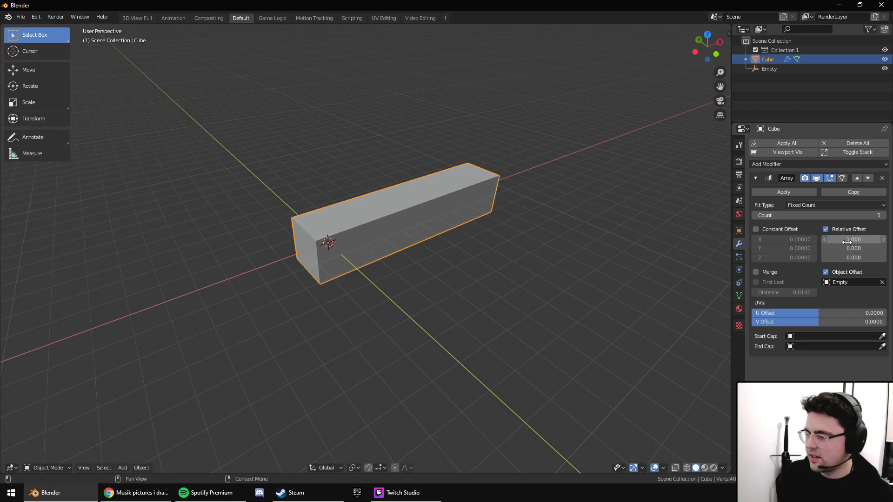
Try moving the empty about 1.936 along the X axis to spread the arrayed cubes, and undo the move.
left_click(780, 66)
middle_click_drag(534, 250, 545, 250)
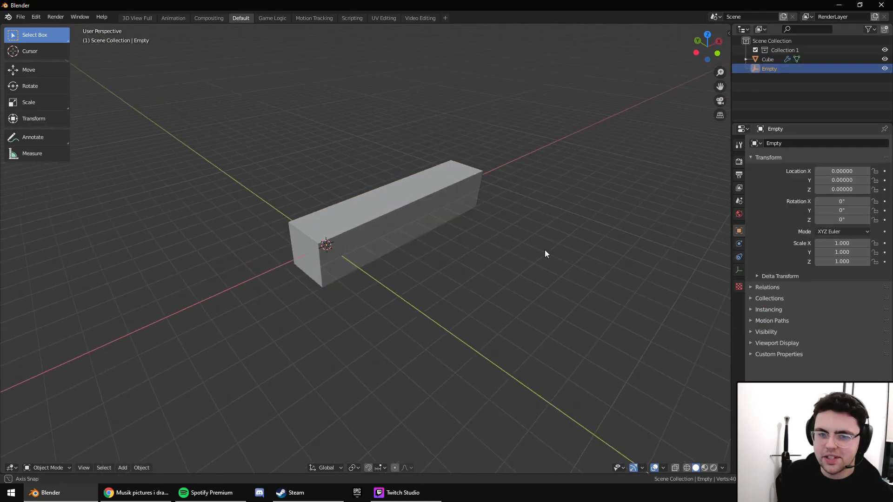
key("g")
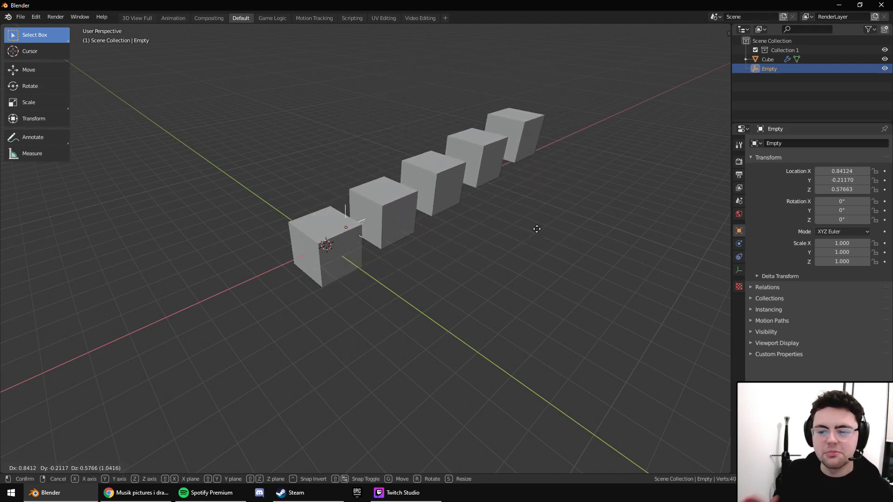
middle_click_drag(536, 233, 419, 131)
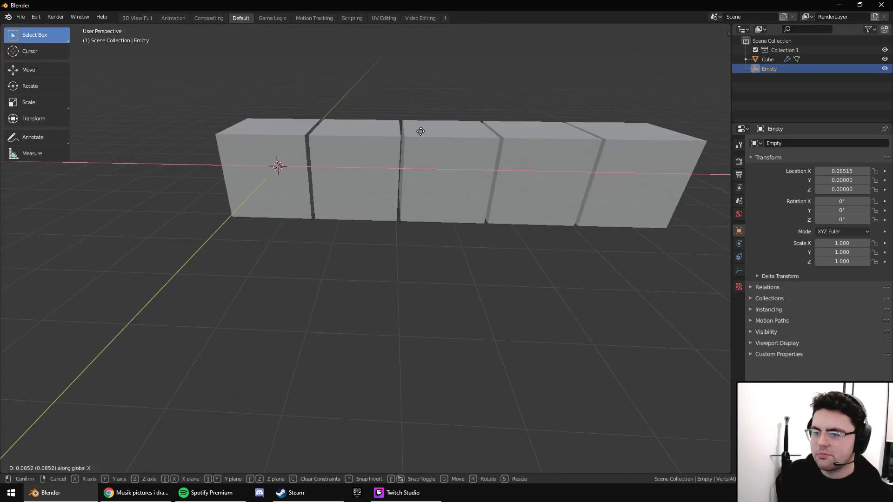
left_click(491, 136)
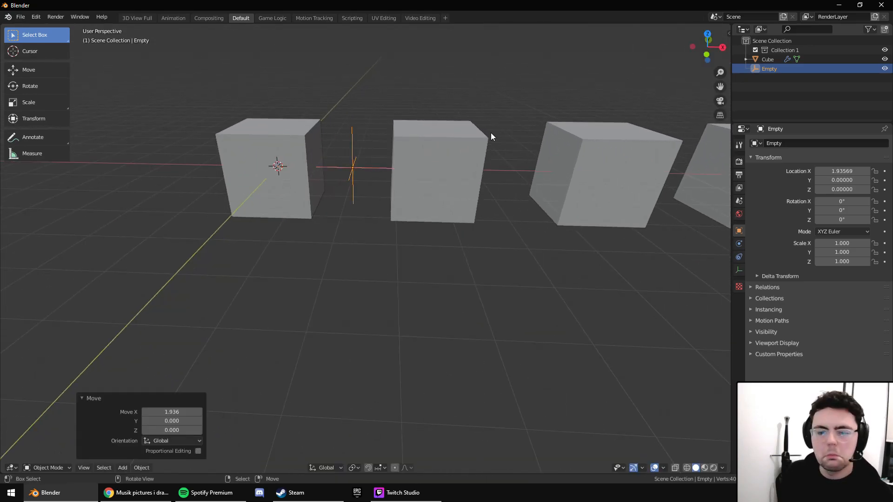
key("ctrl+z")
Try a free rotation of the empty to bend the array, and clear its rotation.
middle_click_drag(494, 136, 521, 175)
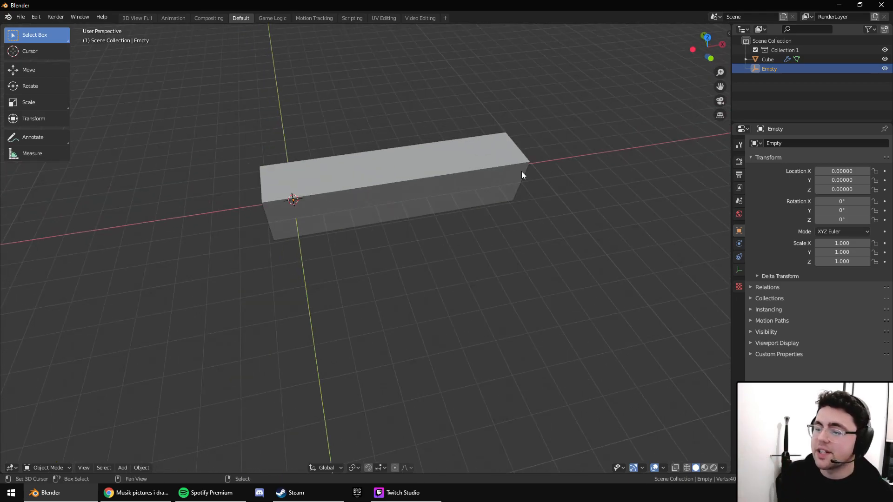
key("r")
left_click(420, 255)
middle_click_drag(420, 255, 468, 228)
key("alt+r")
Try rotating the empty about the global Z, X and Y axes in turn, and cancel the rotation.
key("r")
key("z")
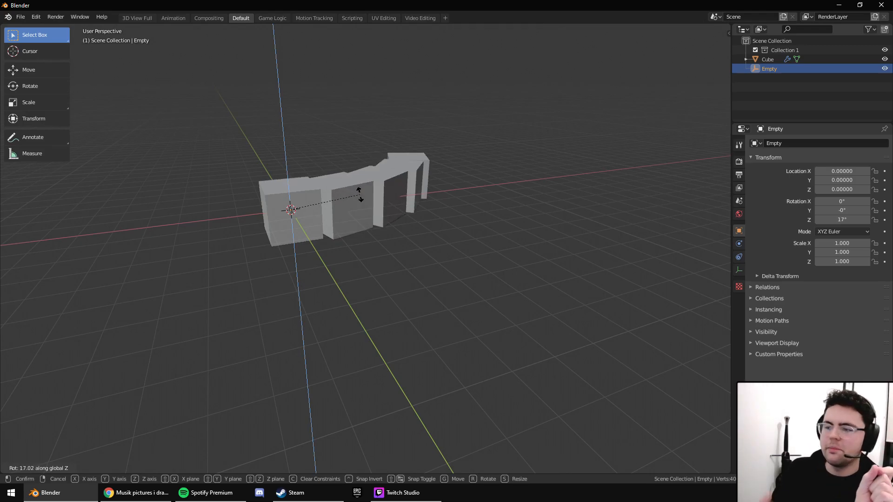
key("x")
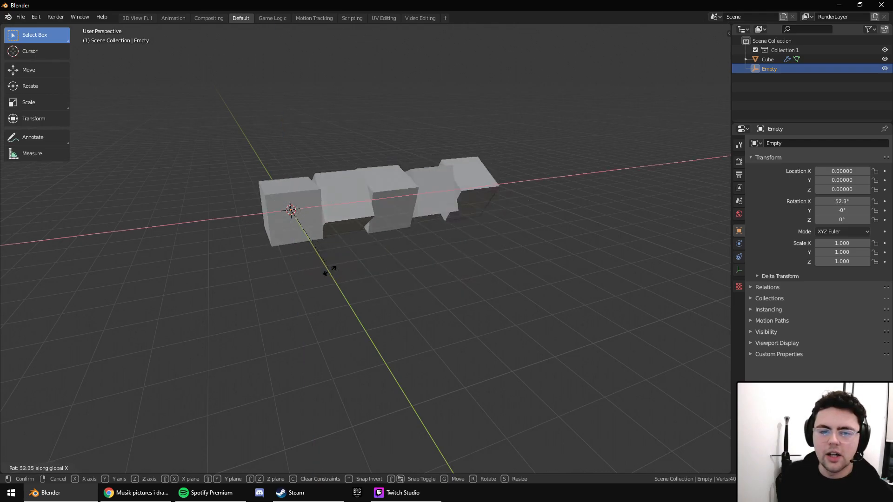
key("y")
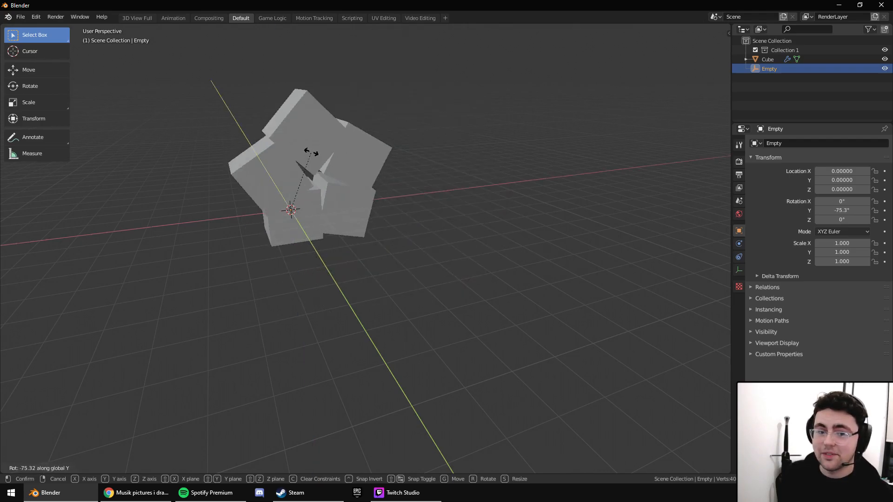
right_click(330, 216)
middle_click_drag(330, 217, 333, 218)
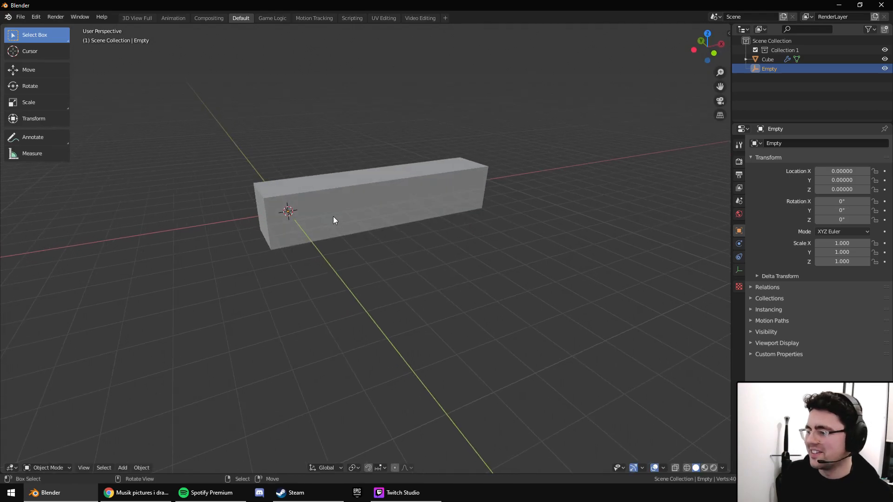
Add a Subdivision Surface modifier to the arrayed cube.
left_click(331, 217)
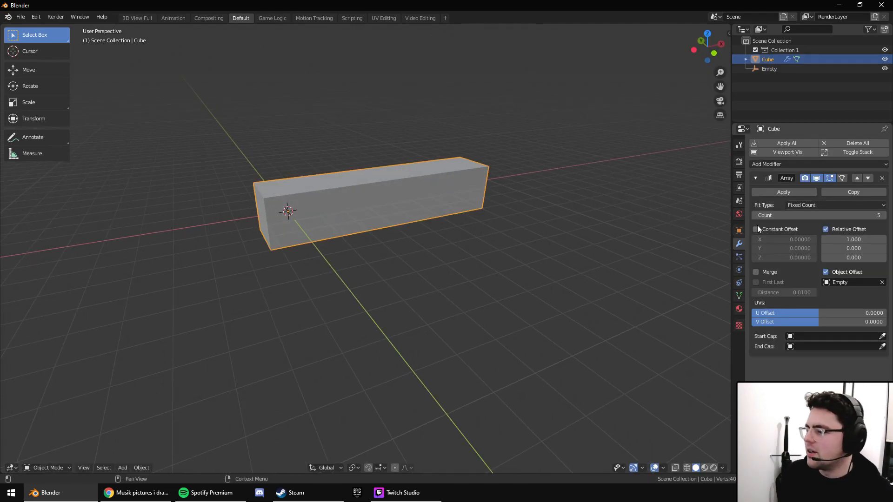
left_click(769, 164)
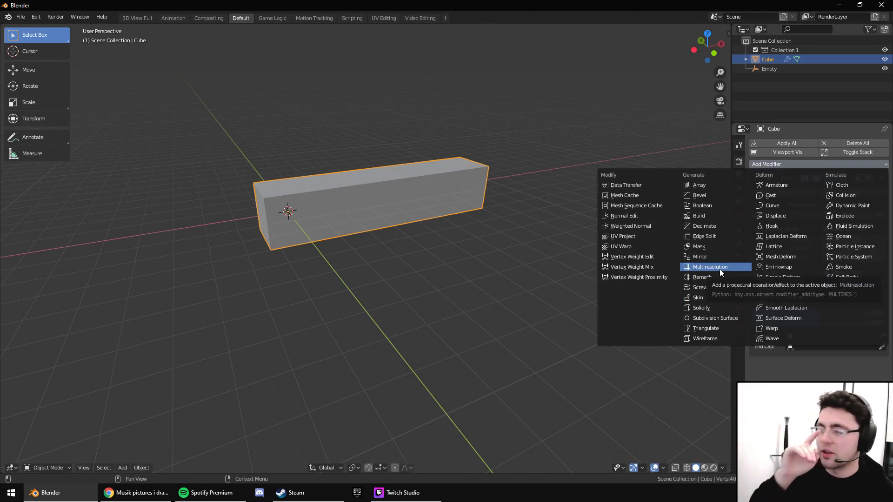
left_click(711, 320)
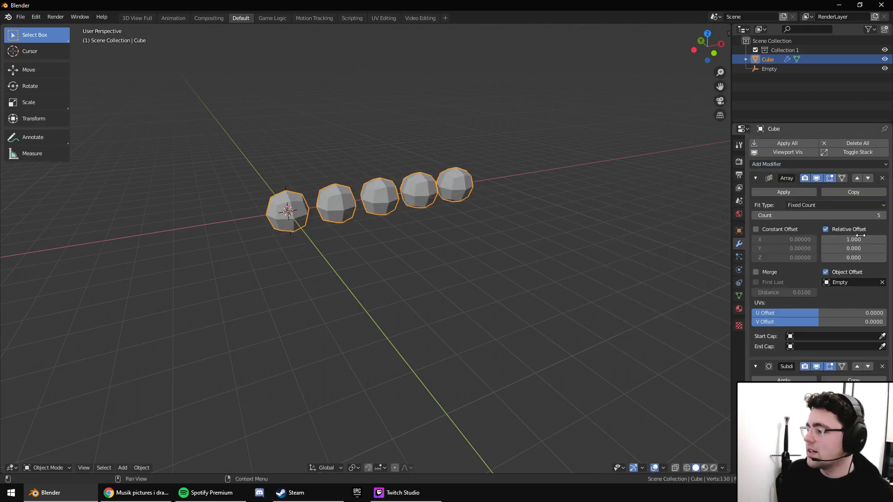
Try rotating the empty freely and about single axes with the subdivided array, and cancel the rotation.
left_click(288, 190)
key("r")
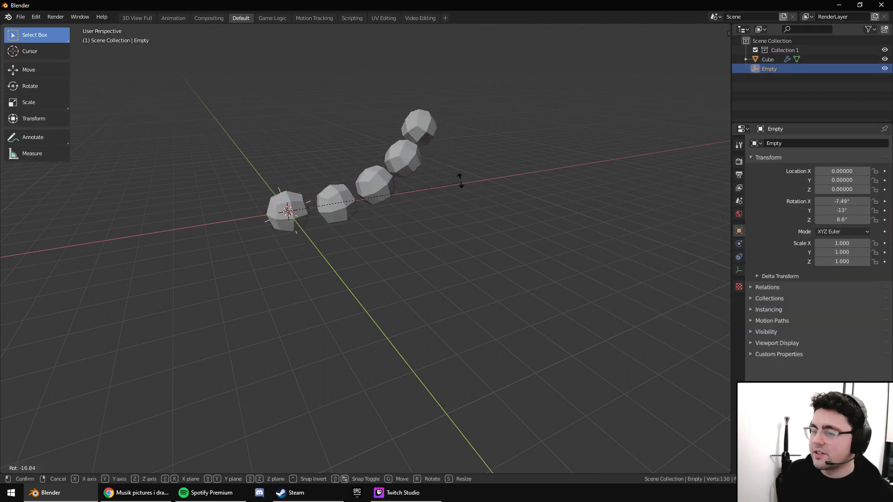
key("x")
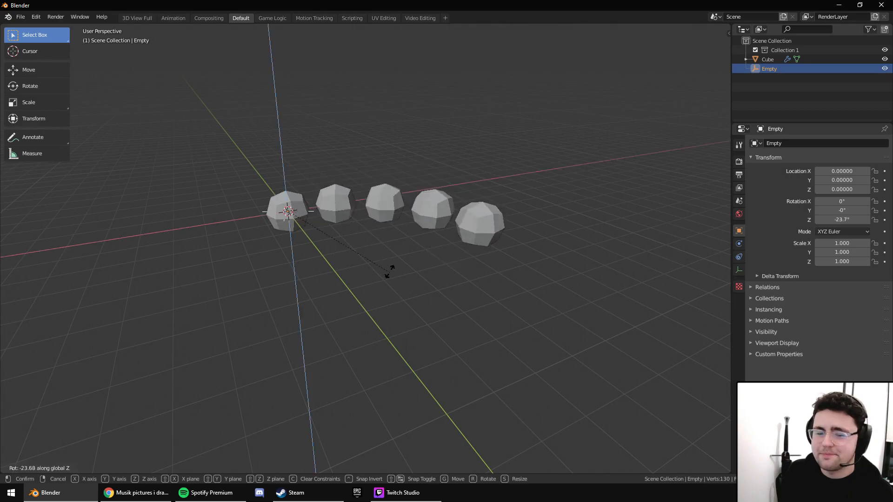
key("Escape")
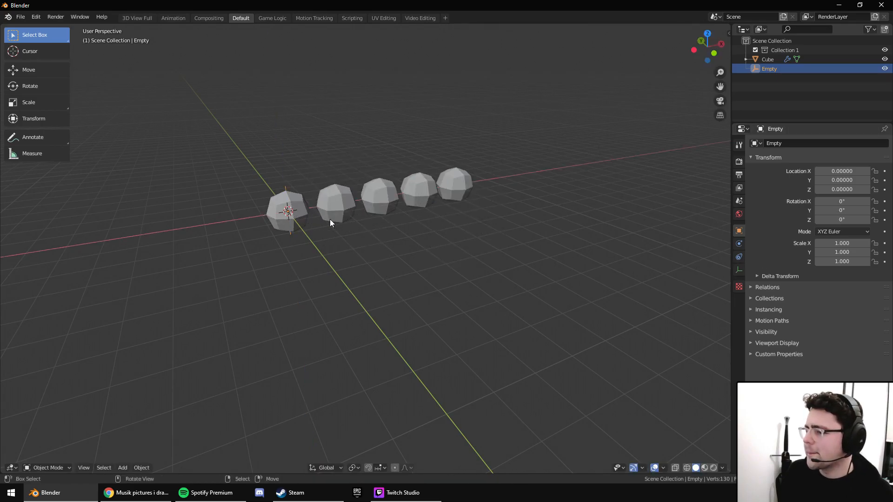
Remove the cube's Subdivision Surface modifier and add a Bevel modifier after the Array.
left_click(310, 215)
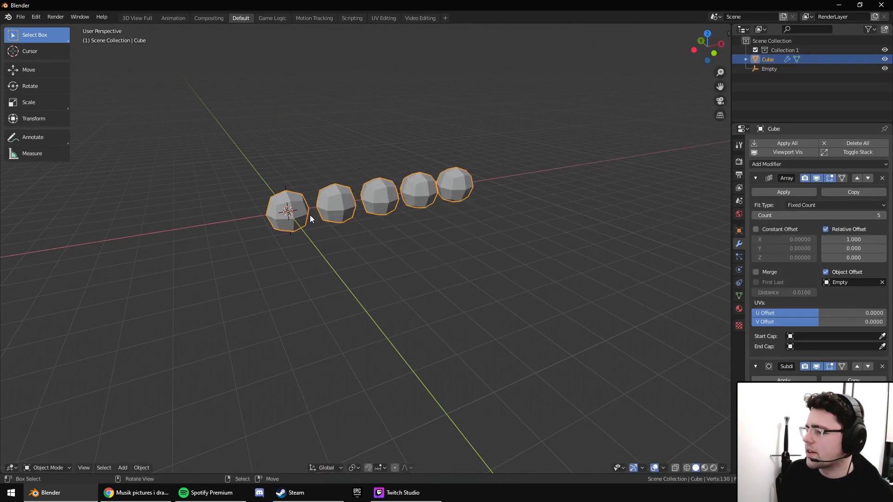
left_click(883, 367)
left_click(766, 164)
left_click(718, 192)
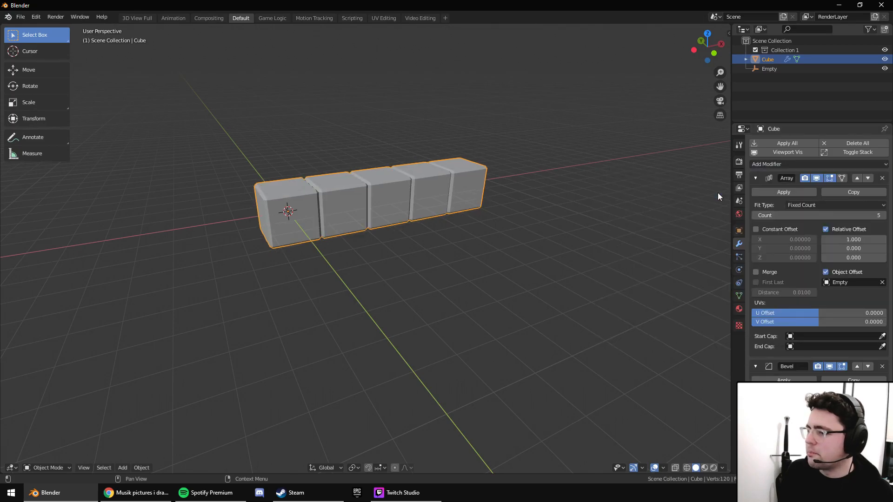
Try beveling all of the cube's edges manually in Edit Mode by about 0.26, and cancel the bevel.
key("Tab")
middle_click_drag(455, 224, 497, 246)
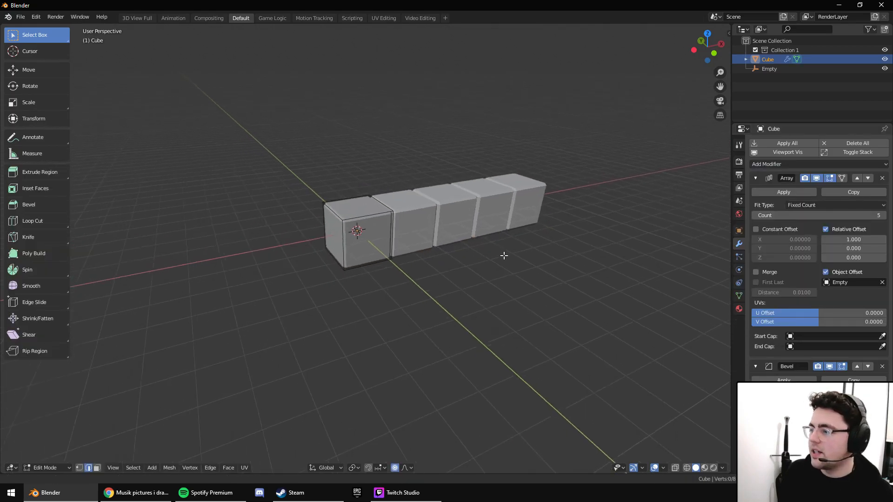
scroll(496, 246, "up", 3)
key("a")
key("ctrl+b")
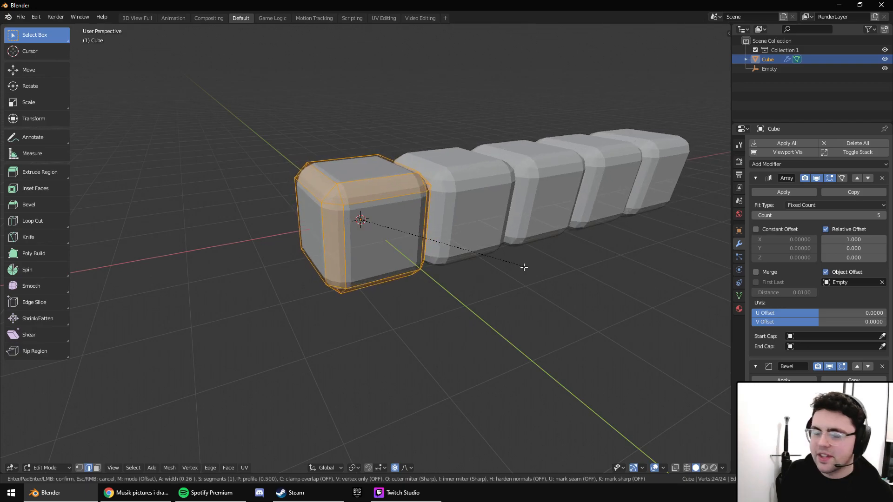
right_click(525, 268)
Try beveling only one side face of the cube by about 0.4, cancel it, and return to Object Mode.
key("alt+a")
key("3")
right_click(427, 227)
key("ctrl+b")
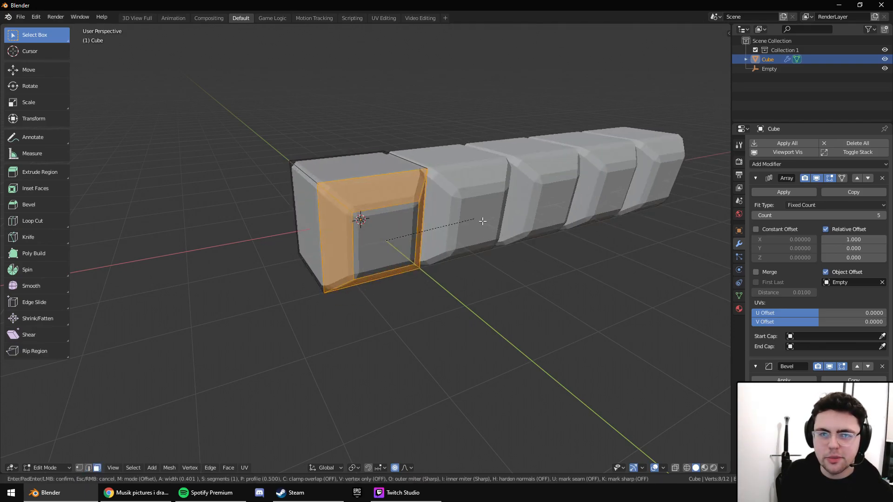
right_click(484, 221)
middle_click_drag(484, 221, 459, 220)
key("Tab")
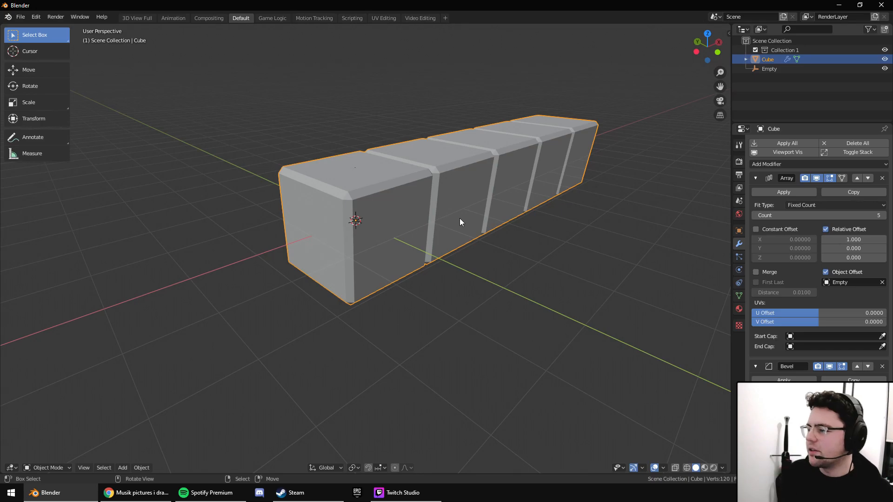
Toggle the Bevel modifier's viewport display, and try moving the cube's side face in Edit Mode with and without proportional editing.
left_click(830, 366)
left_click(829, 366)
middle_click_drag(530, 270, 497, 276)
key("Tab")
left_click(399, 229)
middle_click_drag(399, 229, 460, 254)
key("g")
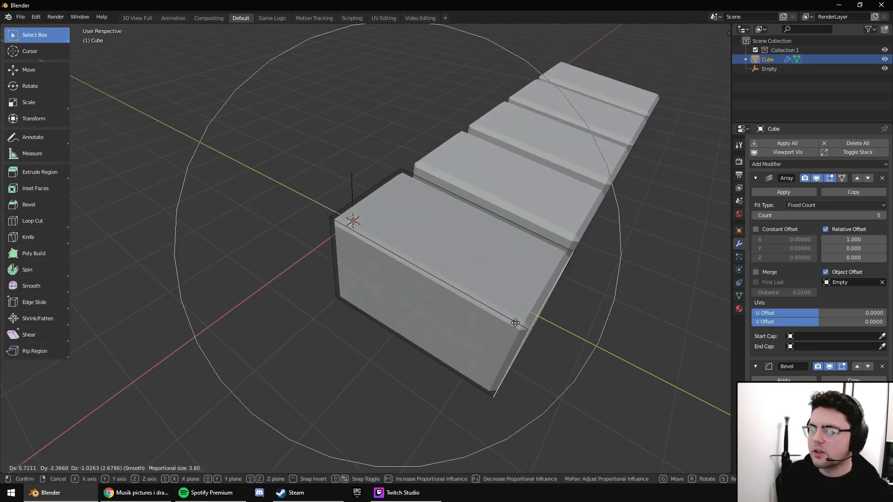
key("Escape")
key("o")
key("g")
key("Escape")
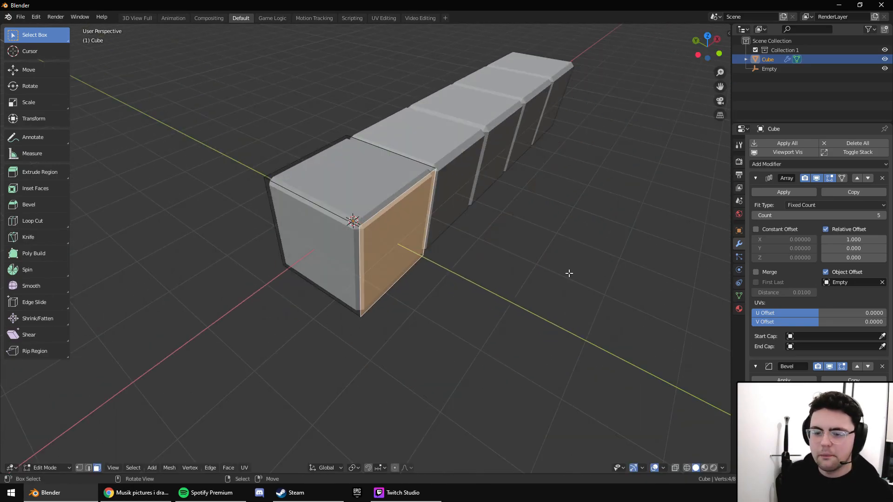
Manually bevel the edges of the selected side face by about 0.18 with one segment.
middle_click_drag(544, 271, 558, 265)
key("ctrl+b")
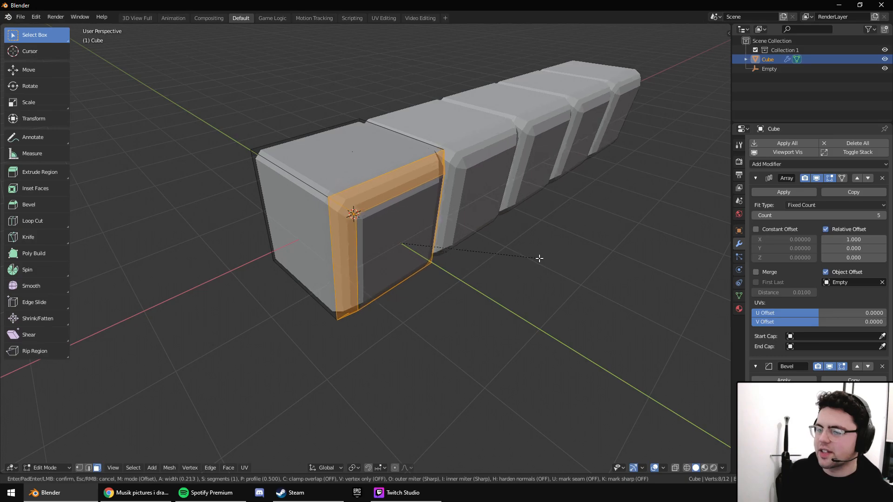
left_click(497, 272)
middle_click_drag(498, 273, 510, 272)
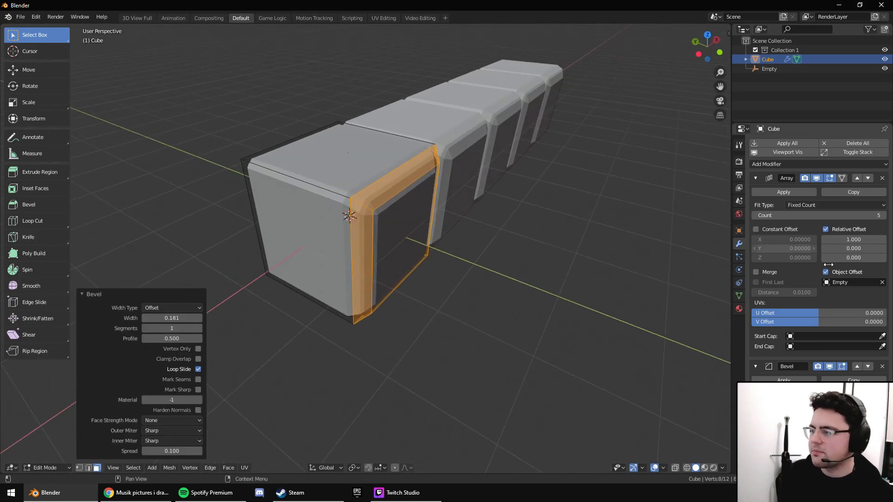
Hide the Bevel modifier in the viewport, and try moving the cube's inner side face along single axes in Edit Mode.
left_click(829, 367)
key("Tab")
middle_click_drag(480, 316, 409, 252)
key("Tab")
left_click(400, 218)
middle_click_drag(401, 219, 464, 259)
key("g")
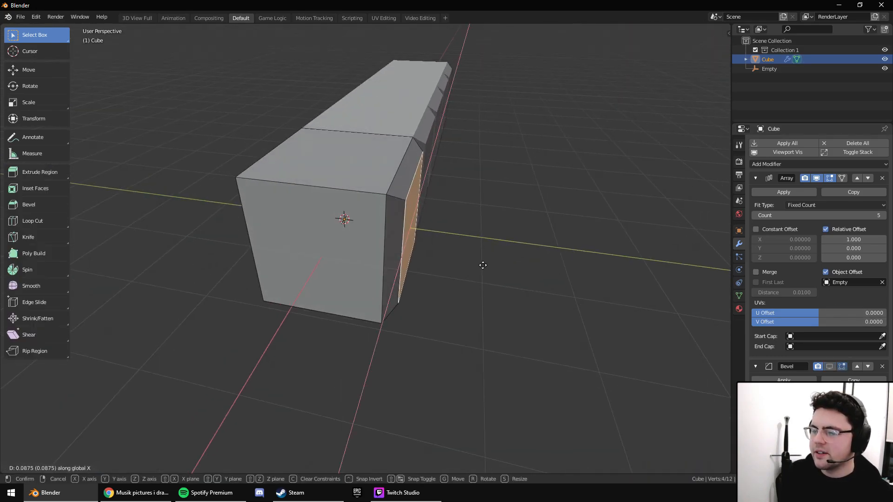
key("y")
right_click(603, 289)
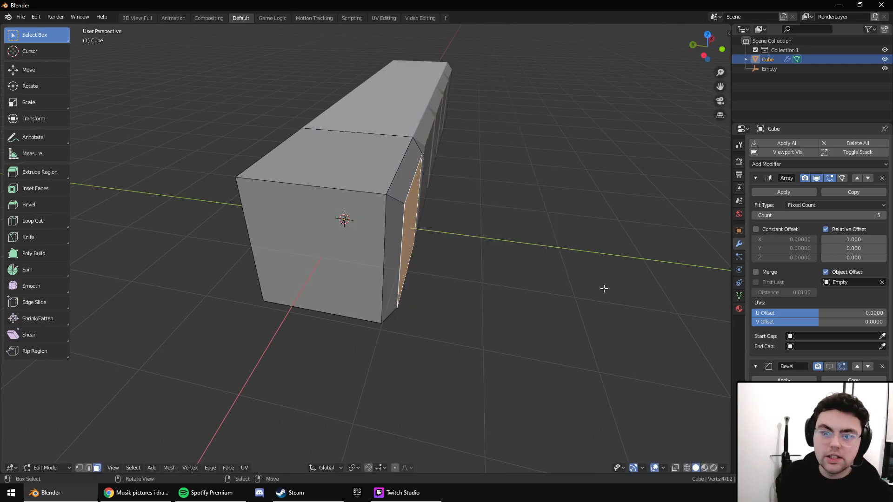
Grow the selection to include the beveled border faces, and try moving them about -2.07 along Y.
middle_click_drag(603, 288, 590, 283)
key("ctrl+KP_Add")
key("g")
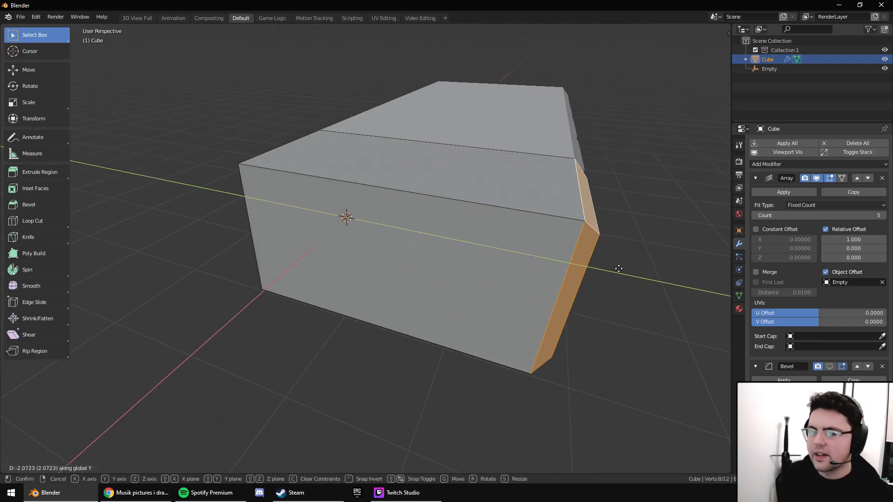
right_click(543, 281)
Move the cube's front end face freely, and grow the selection to the neighbouring faces.
left_click(340, 250)
key("g")
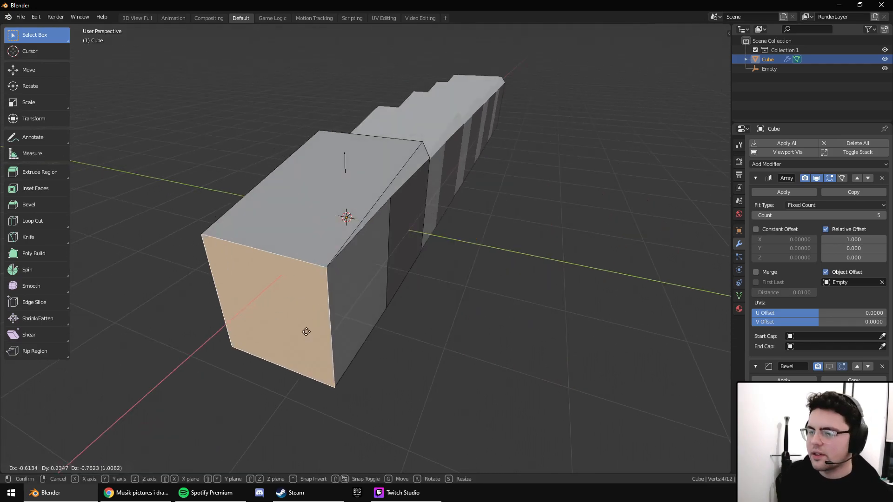
left_click(331, 285)
middle_click_drag(331, 285, 441, 309)
key("ctrl+KP_Add")
Undo the face move, the manual bevel and the modifier hiding, and return to editing the original cube mesh.
key("ctrl+z")
key("ctrl+z")
key("ctrl+z")
key("ctrl+z")
key("Tab")
key("Tab")
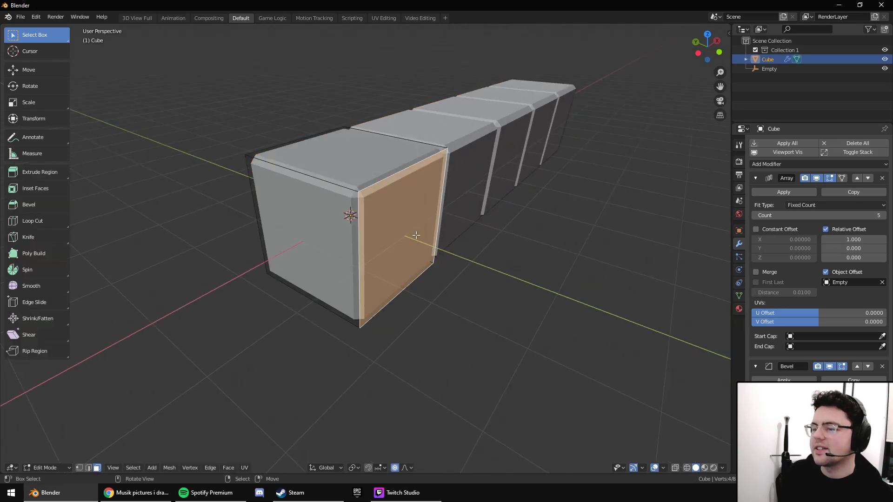
Try moving the cube's side face freely with the Bevel modifier active, check the array in Object Mode, and undo the move.
key("g")
key("Escape")
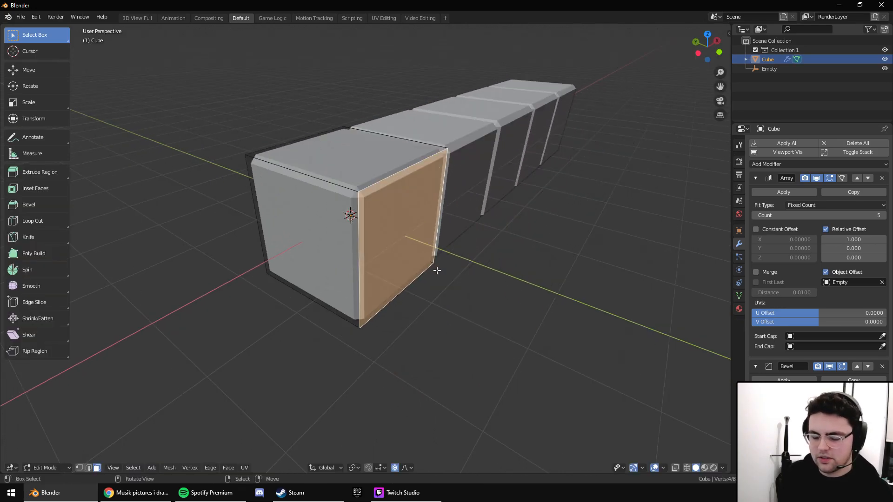
key("g")
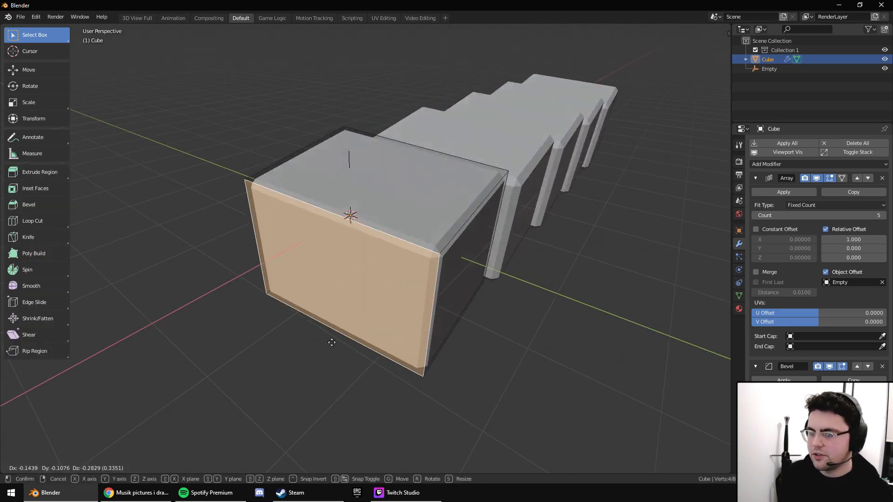
left_click(298, 353)
key("Tab")
middle_click_drag(435, 325, 433, 361)
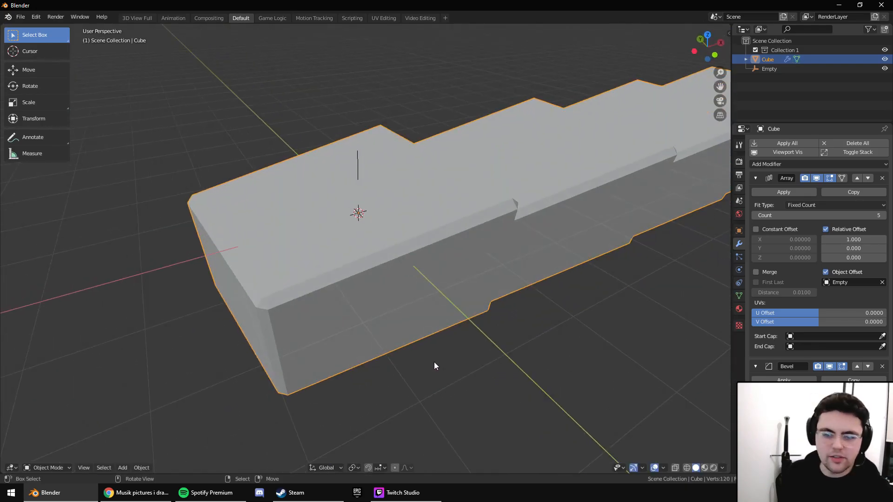
key("ctrl+z")
key("ctrl+z")
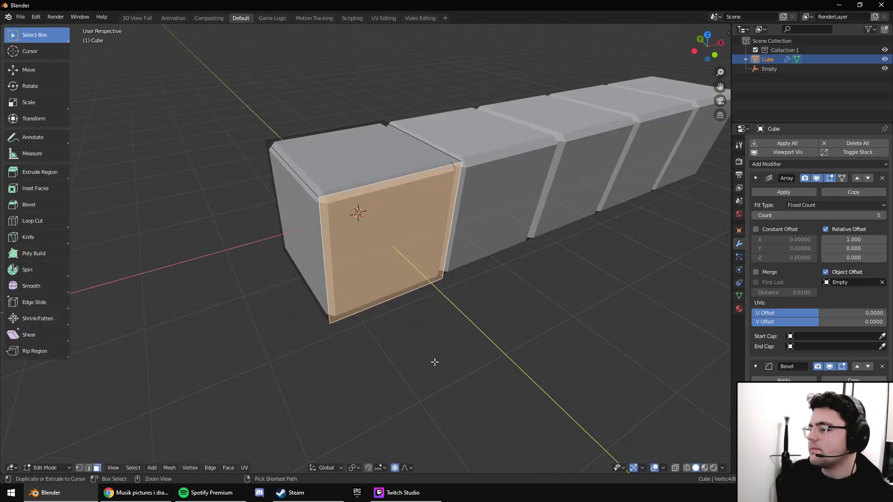
key("ctrl+shift+z")
key("ctrl+shift+z")
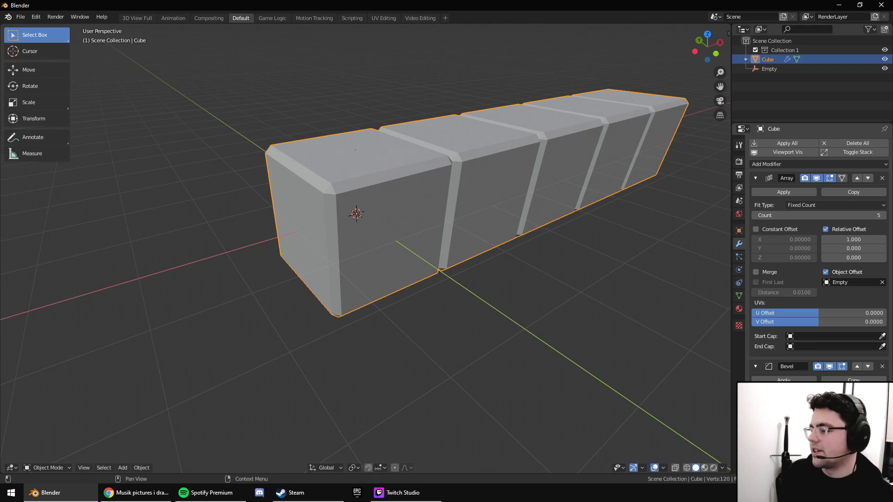
Set the Bevel modifier's segments to 6, and inspect the rounded corners up close.
key("ctrl+2")
middle_click_drag(153, 297, 205, 298)
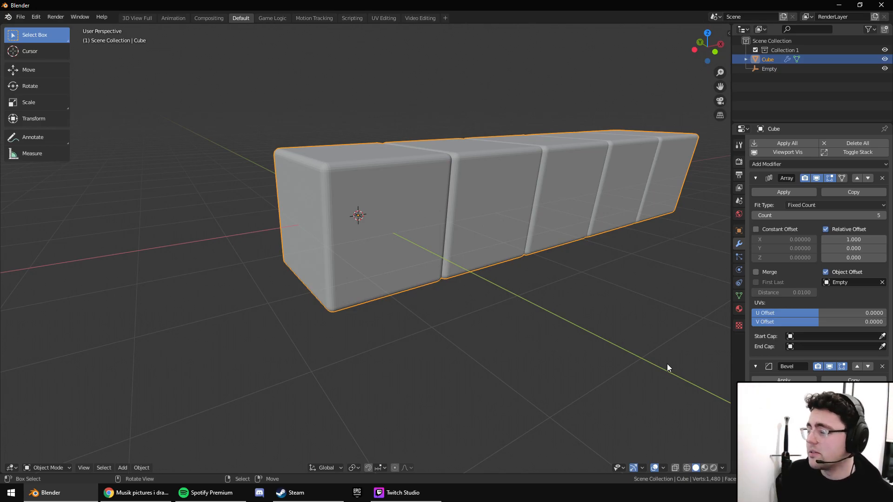
middle_click_drag(531, 269, 483, 247)
scroll(497, 291, "up", 4)
scroll(539, 303, "down", 2)
scroll(541, 316, "up", 4)
middle_click_drag(544, 333, 493, 342)
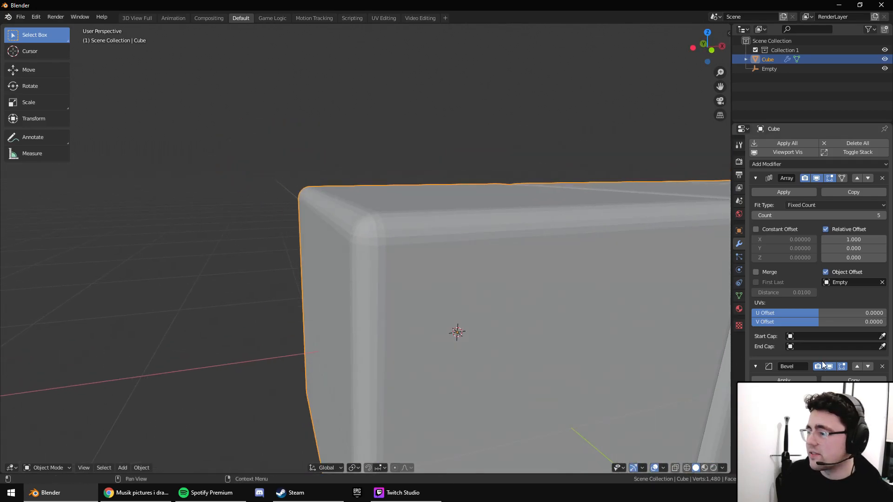
Reduce the Bevel modifier's width to about 0.0335, and remove the Array modifier from the cube.
left_click_drag(790, 393, 777, 393)
mouse_move(639, 307)
middle_mouse_down()
mouse_move(618, 298)
mouse_move(655, 322)
mouse_move(644, 323)
middle_mouse_up()
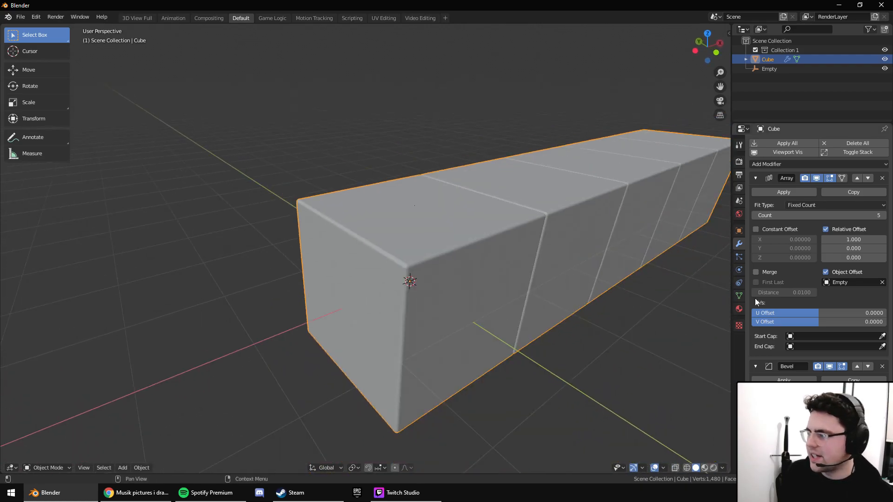
middle_click_drag(641, 460, 616, 323)
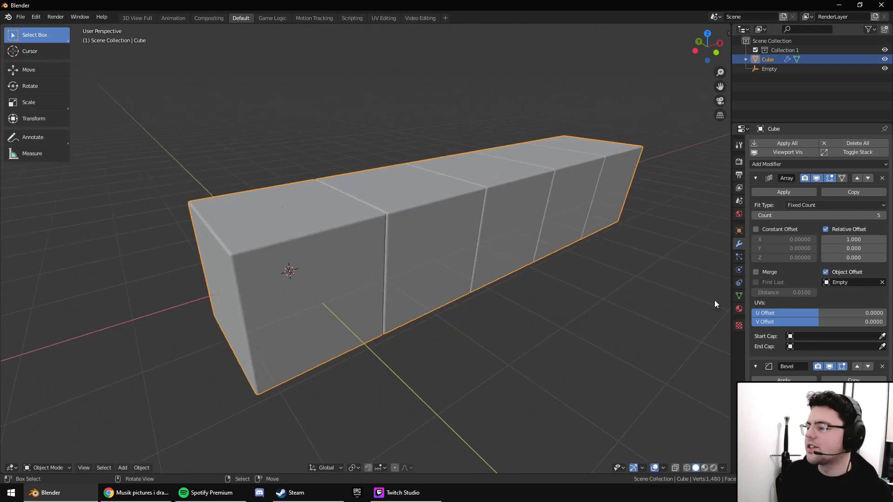
left_click(882, 179)
middle_click_drag(446, 265, 432, 257)
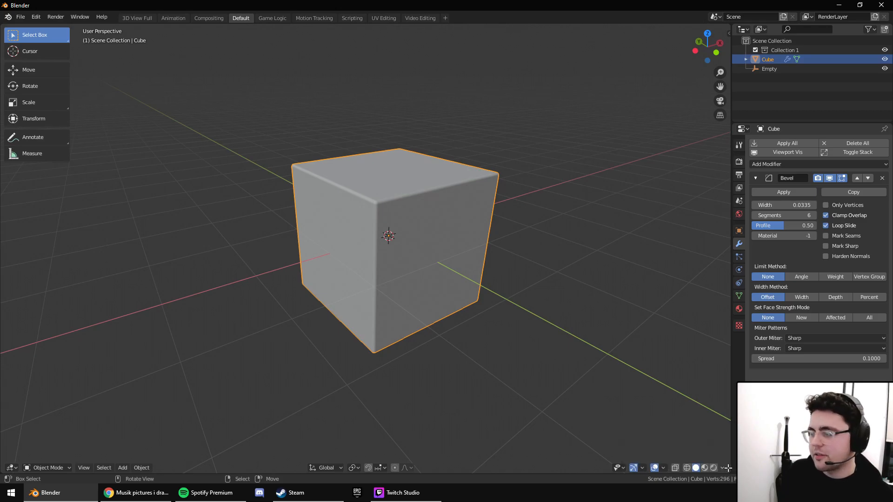
Set the Bevel width to about 0.12 while viewing the cube in wireframe, and return to solid shading.
left_click(686, 467)
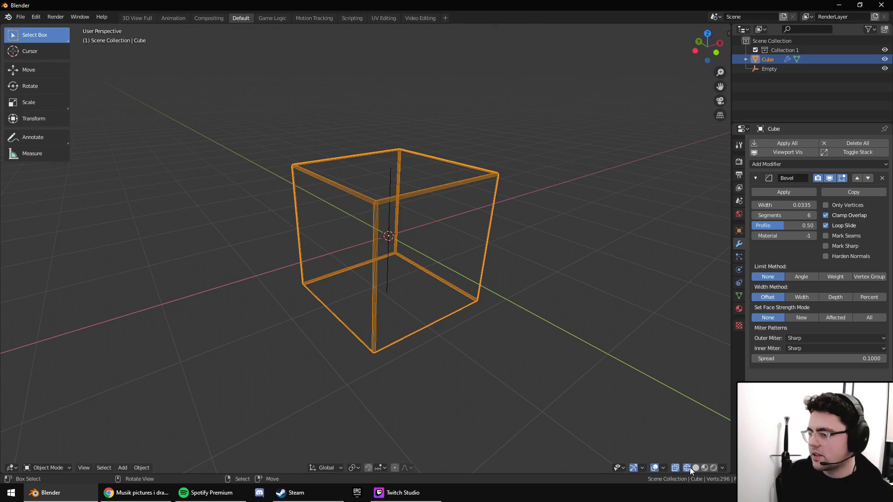
left_click_drag(781, 204, 813, 205)
scroll(593, 247, "up", 3)
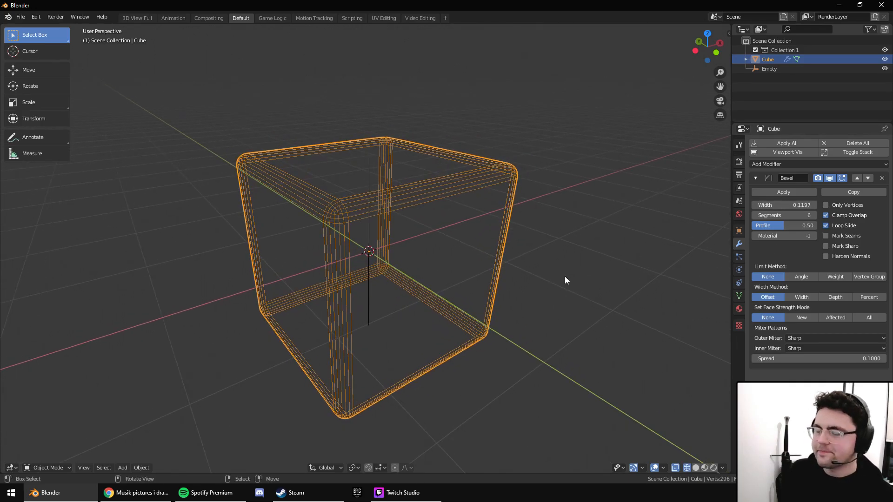
left_click(695, 468)
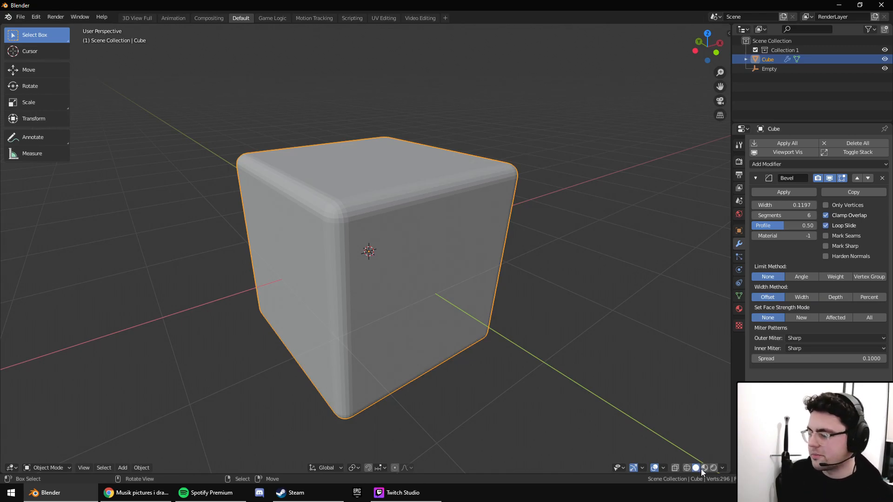
Try MatCap and Flat viewport lighting on the cube, and return to Studio lighting.
left_click(723, 467)
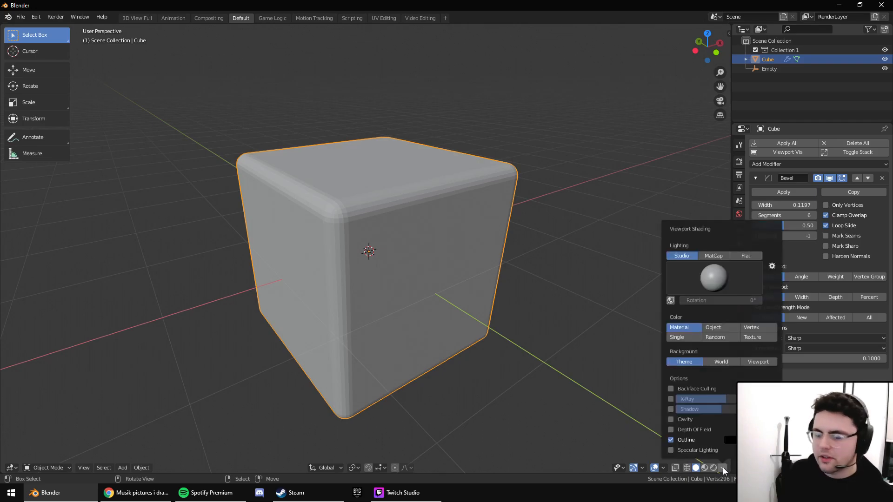
left_click(718, 258)
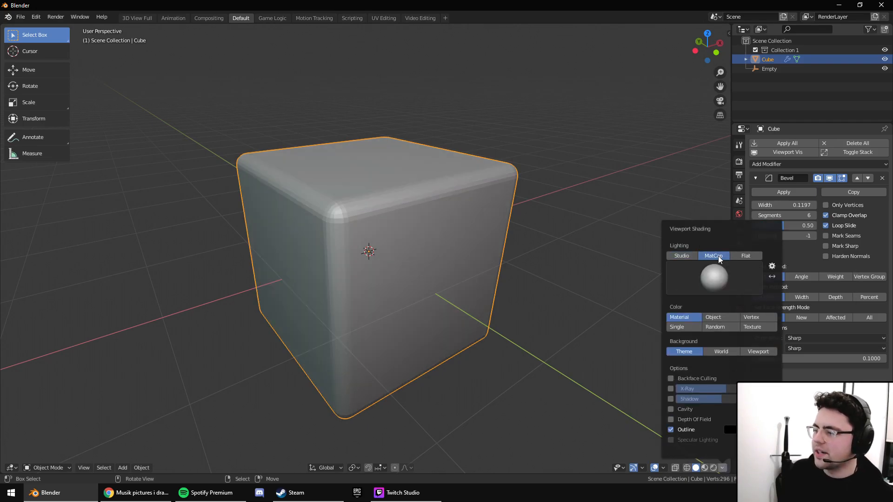
left_click(681, 255)
left_click(714, 256)
left_click(740, 257)
left_click(713, 256)
left_click(681, 257)
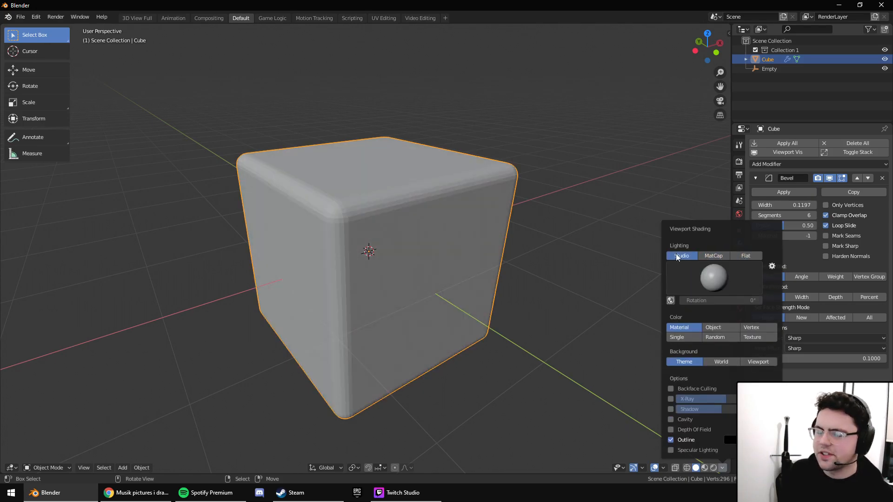
Switch the viewport to material preview shading, and light it with the dark studio environment image.
left_click(704, 467)
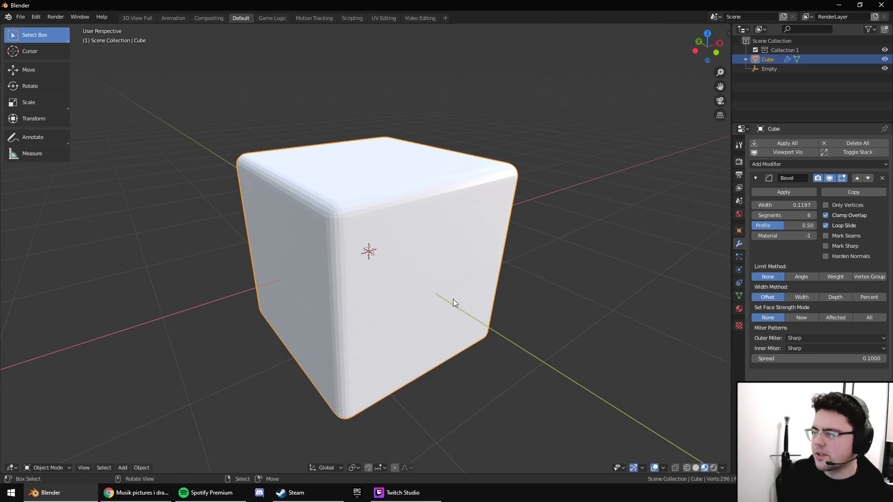
left_click(722, 468)
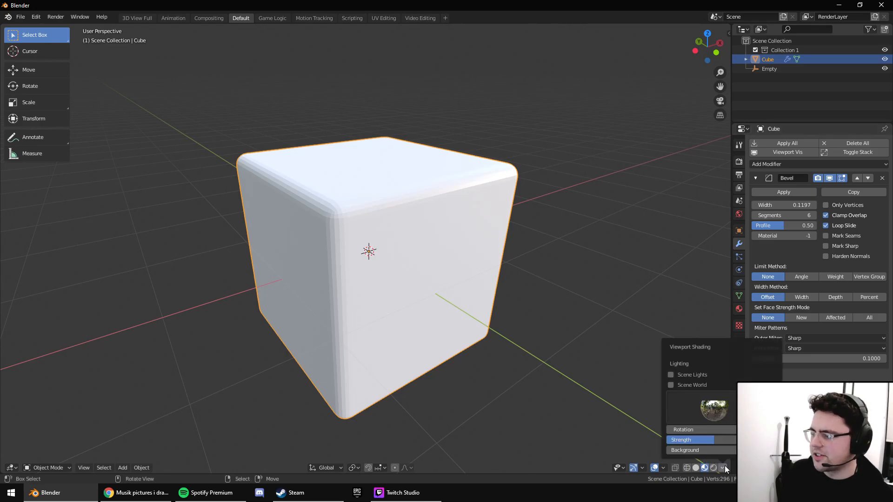
left_click(716, 410)
left_click(740, 215)
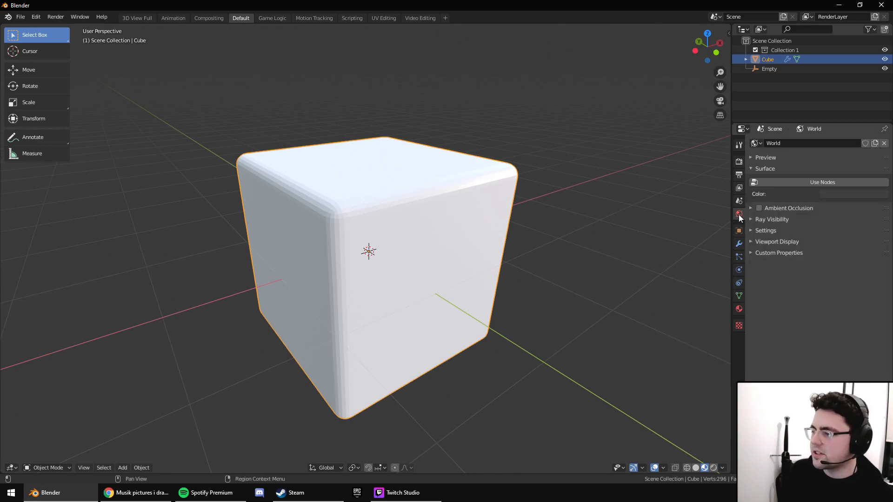
left_click(739, 244)
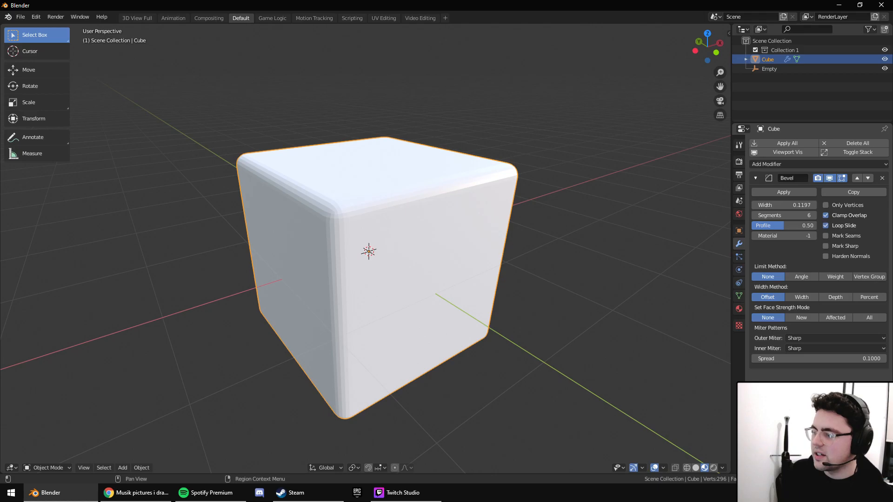
left_click(739, 215)
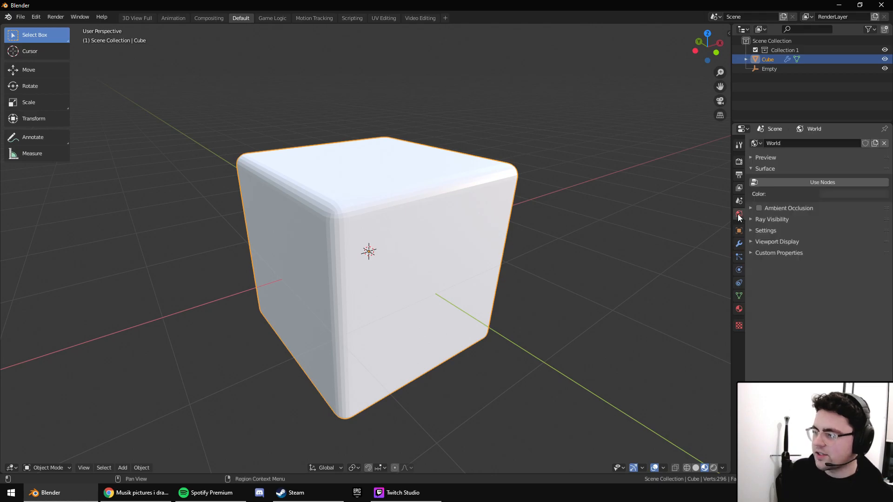
left_click(722, 468)
left_click(692, 406)
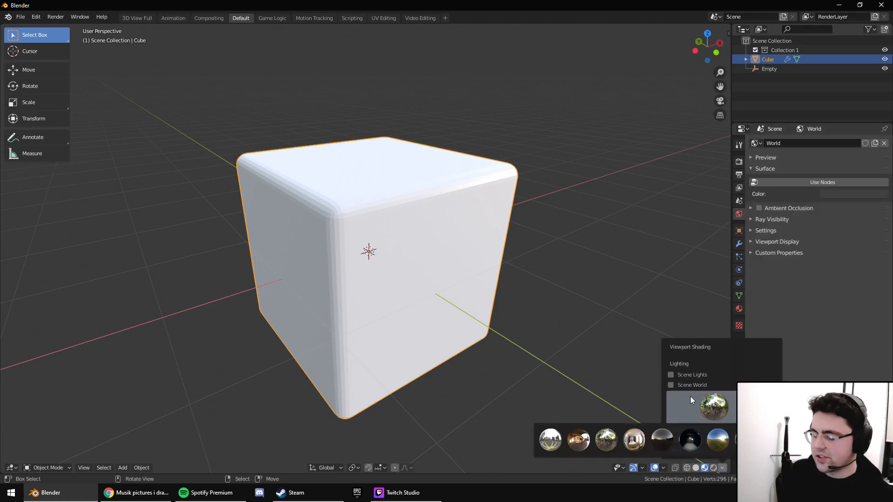
left_click(690, 439)
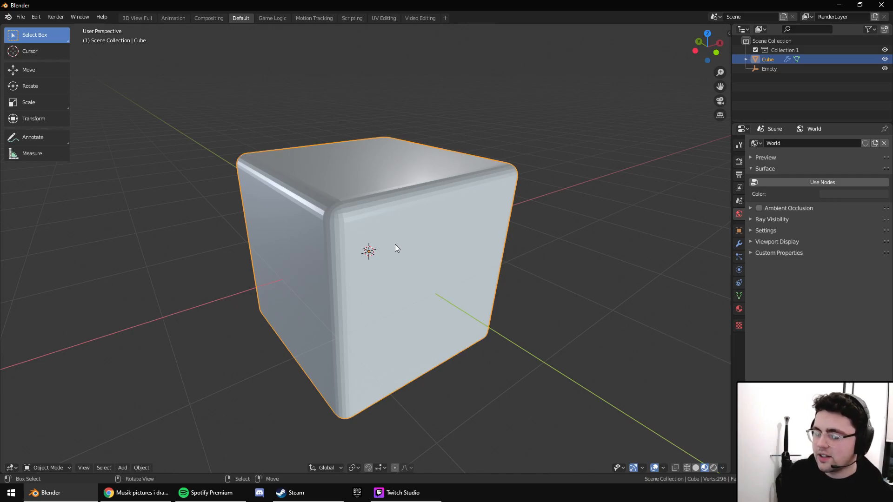
Toggle Scene World lighting on and off, and change the preview lighting to the sunset environment image.
left_click(722, 468)
left_click(698, 385)
left_click(700, 386)
left_click(707, 408)
left_click(744, 439)
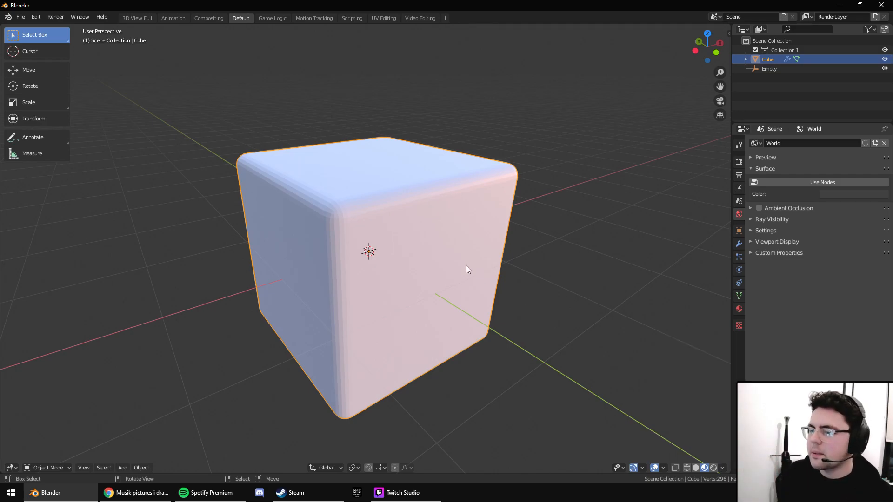
Move the cube about 0.017 along X and -0.016 along Y, and view its beveled corner up close.
left_click_drag(482, 274, 485, 282)
scroll(486, 283, "up", 4)
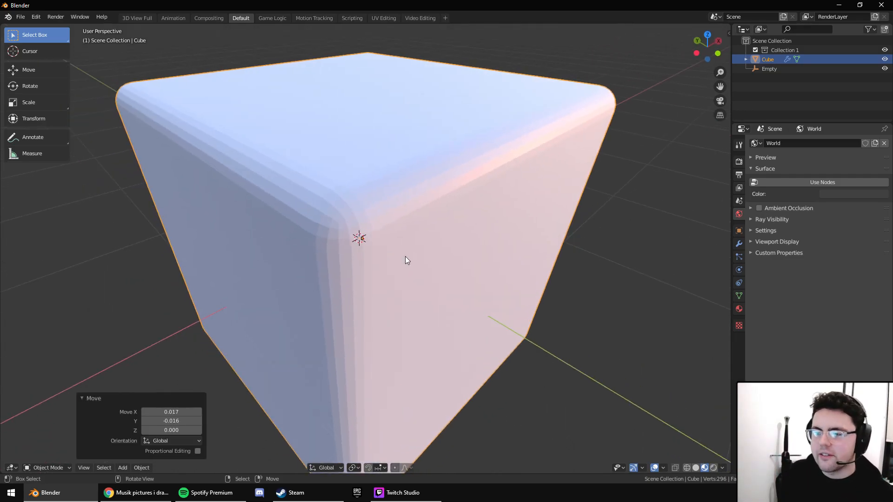
scroll(405, 257, "down", 1)
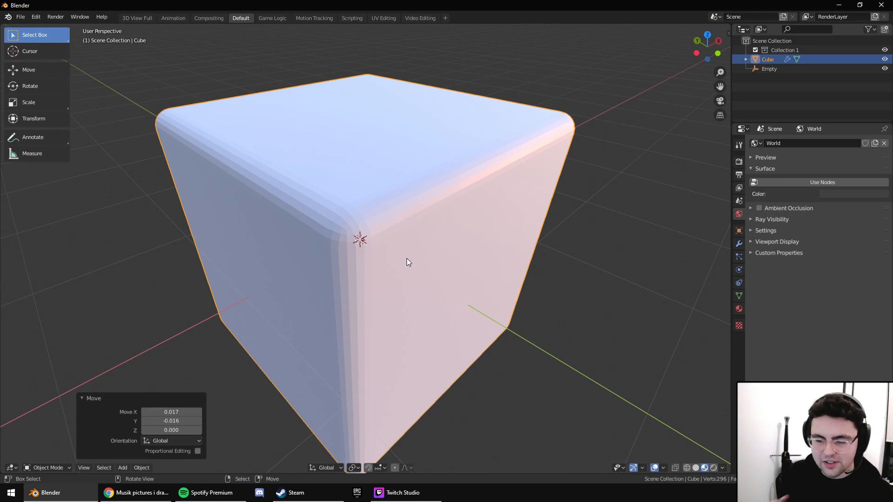
Apply smooth shading to the beveled cube and view its rounded edges from the side.
left_click(127, 468)
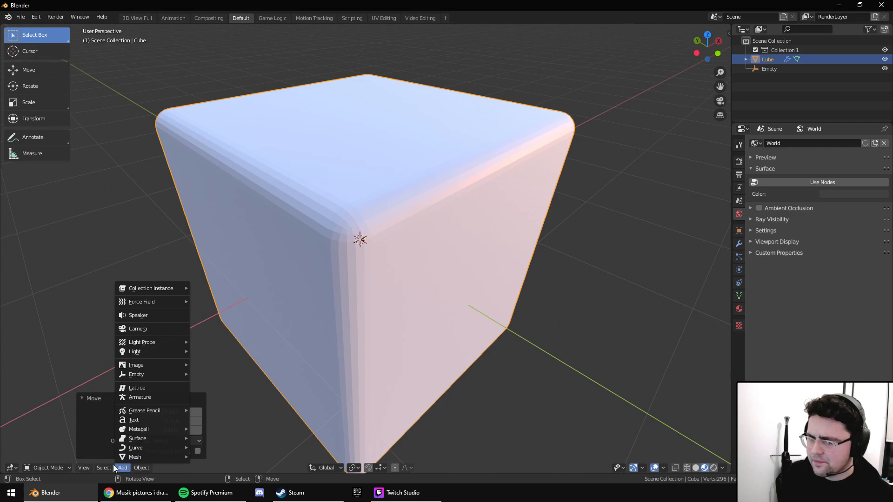
mouse_move(147, 467)
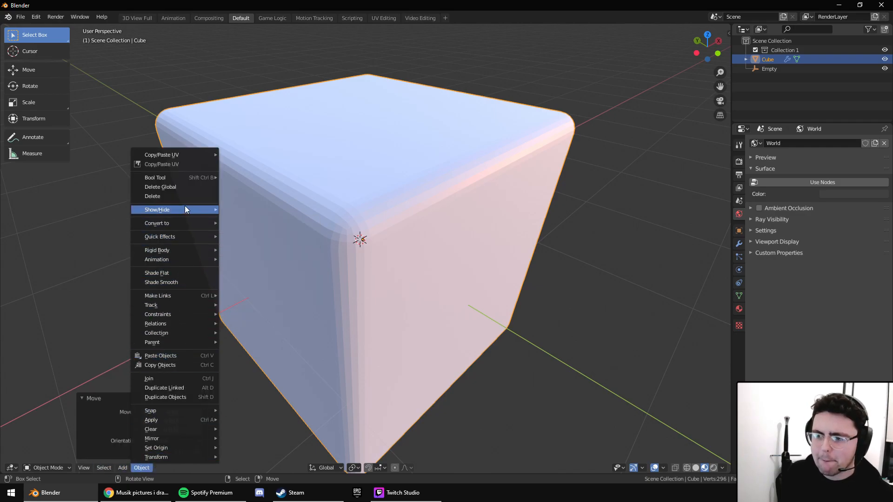
left_click(86, 470)
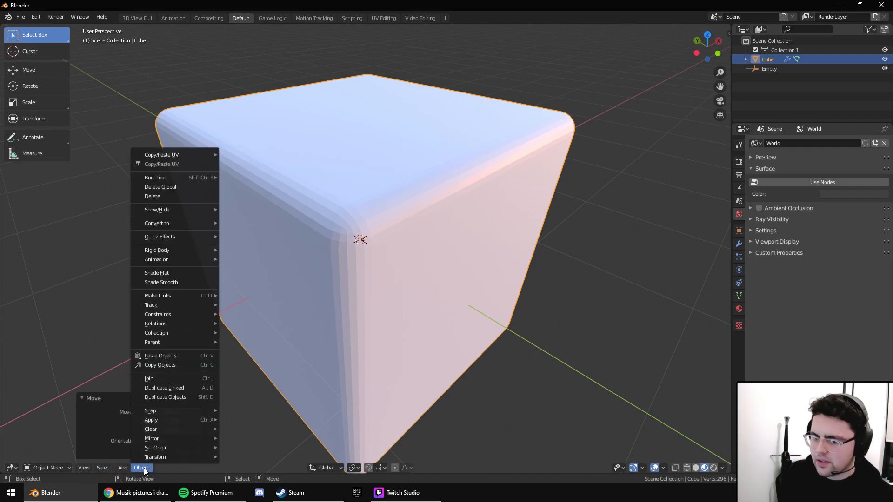
left_click(181, 283)
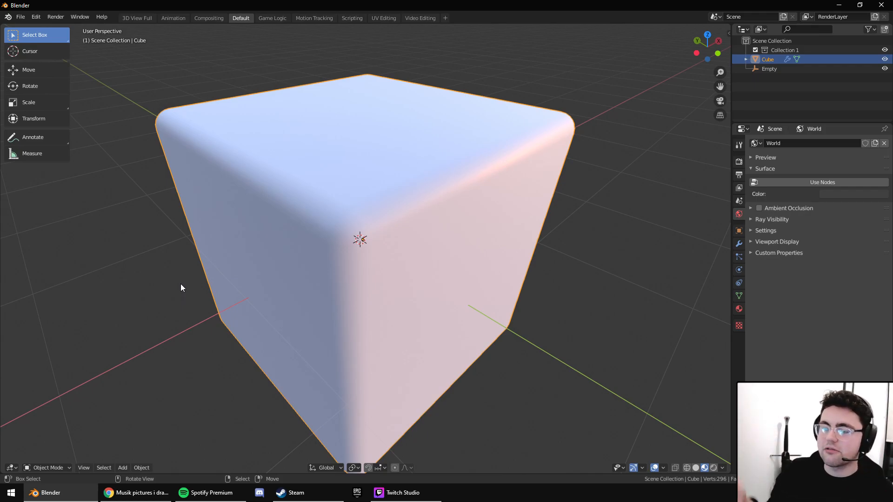
middle_click_drag(197, 283, 243, 250)
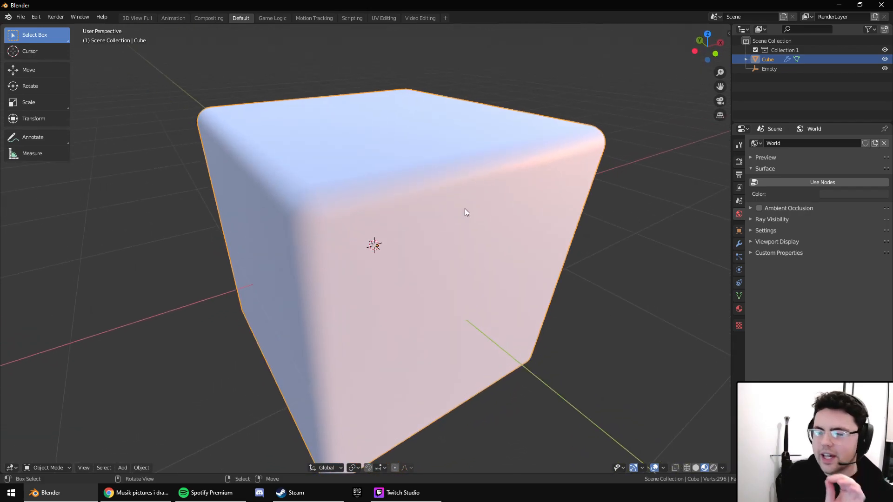
Display the cube in wireframe and reduce its Bevel modifier to 1 segment.
left_click(738, 244)
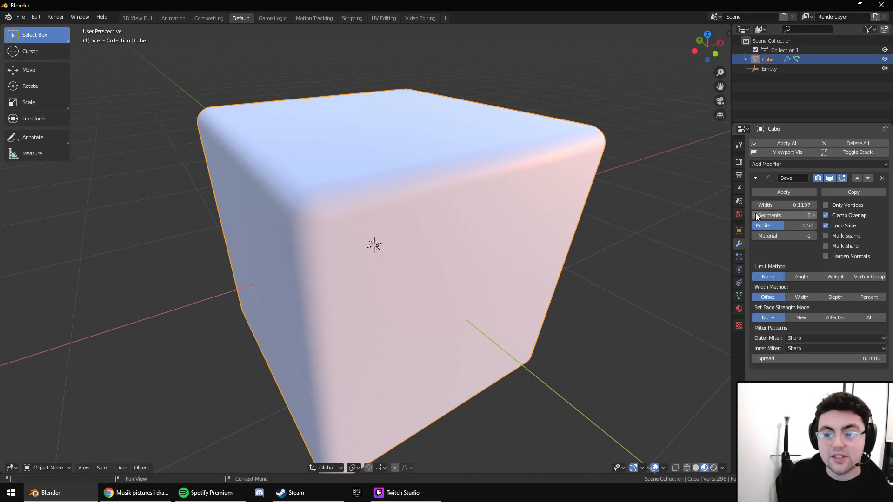
left_click(686, 468)
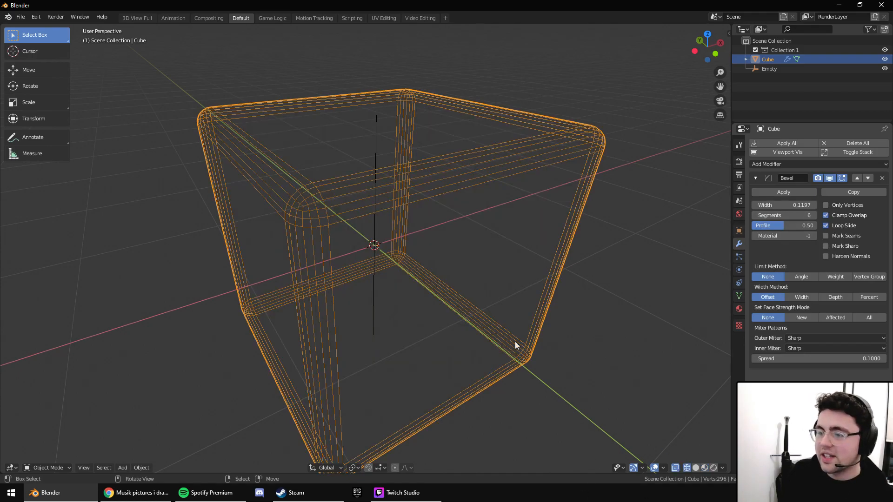
left_click(755, 216)
left_click(754, 216)
left_click(754, 216)
left_click(754, 216)
left_click(755, 216)
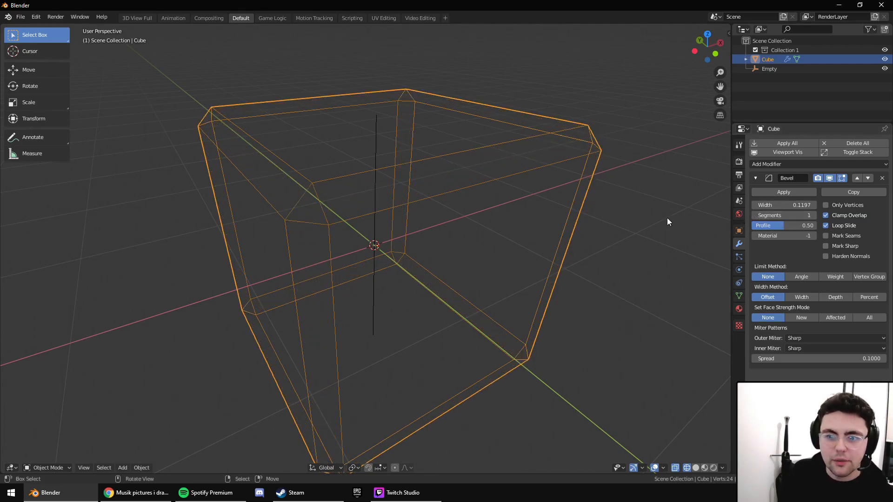
mouse_move(497, 269)
middle_mouse_down()
mouse_move(509, 266)
mouse_move(502, 285)
middle_mouse_up()
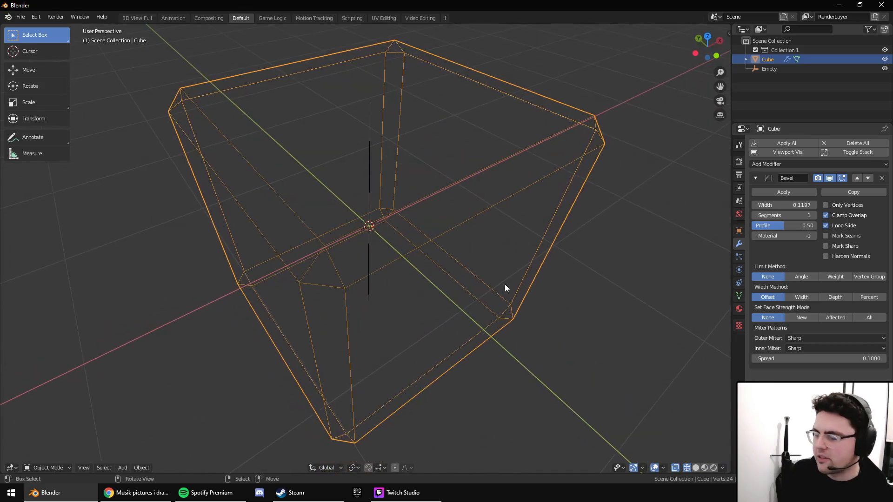
Inspect the single-segment bevel on the smooth-shaded cube in solid and material preview shading.
left_click(700, 468)
mouse_move(613, 381)
middle_mouse_down()
mouse_move(582, 354)
mouse_move(628, 380)
mouse_move(561, 355)
mouse_move(577, 359)
mouse_move(577, 344)
middle_mouse_up()
scroll(602, 358, "up", 4)
scroll(602, 358, "down", 4)
left_click(704, 468)
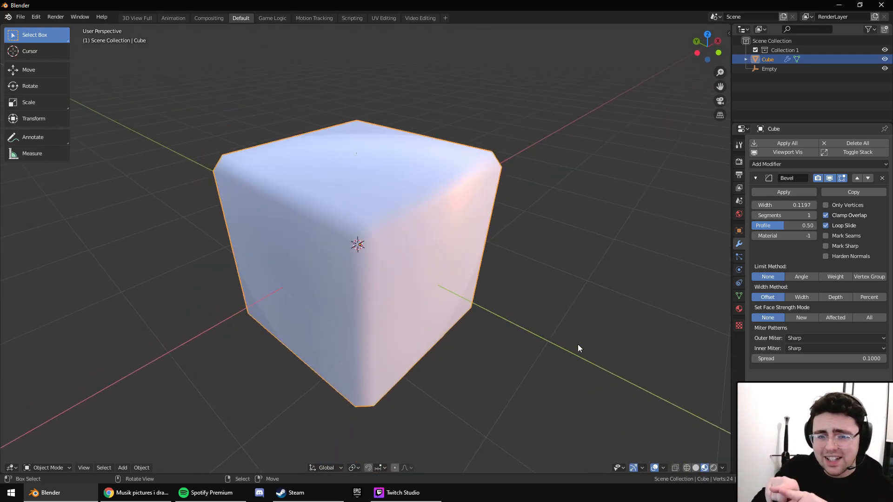
middle_click_drag(552, 367, 481, 351)
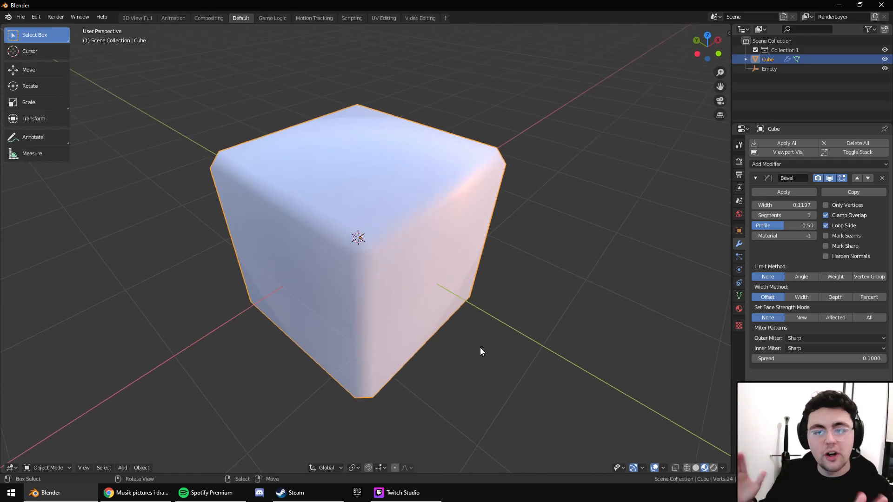
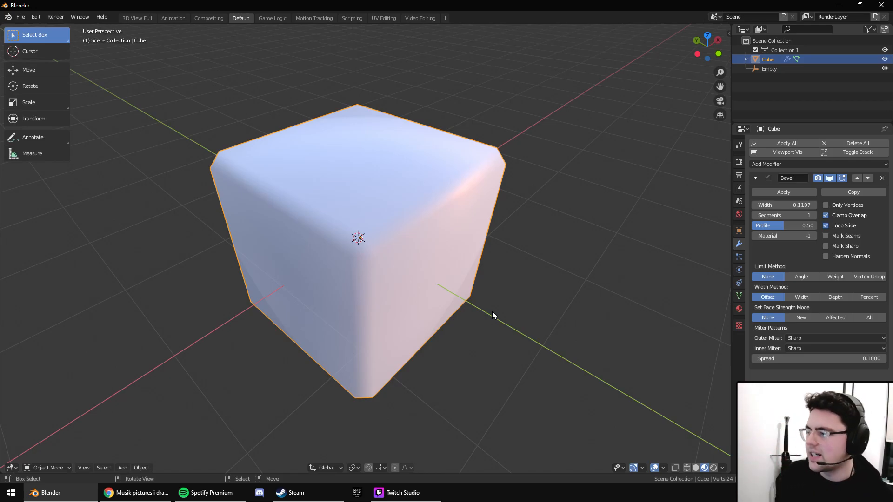
Set the bevel to 2 segments, and compare the cube in wireframe and solid shading.
left_click(813, 216)
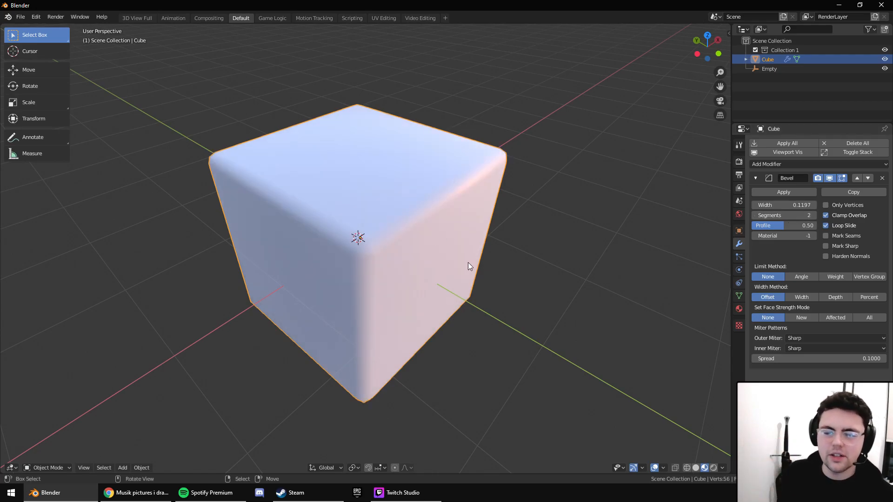
scroll(468, 264, "down", 3)
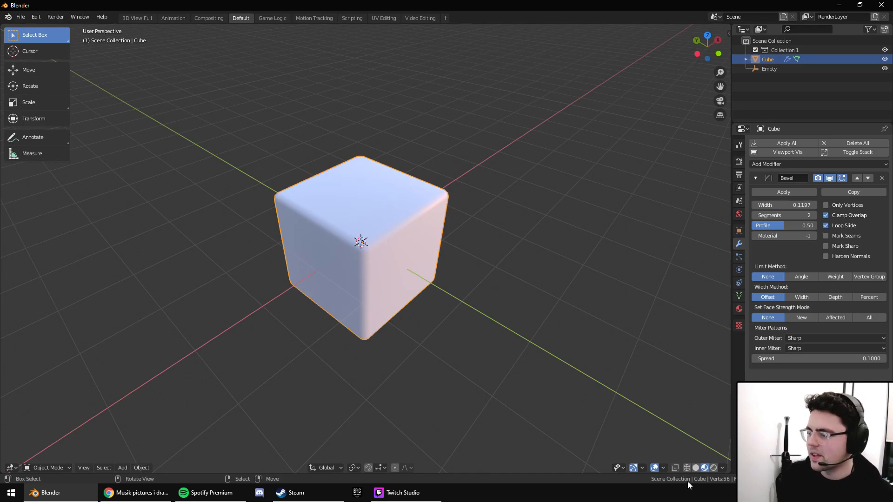
left_click(686, 468)
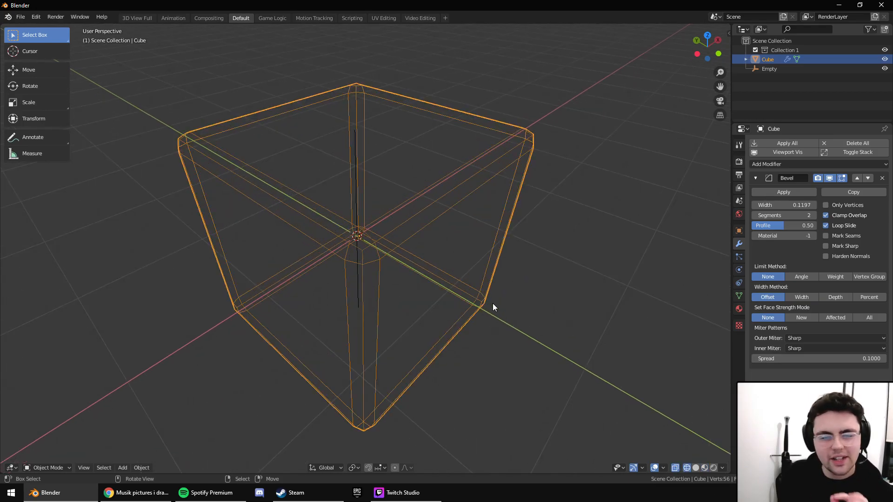
left_click(695, 467)
scroll(475, 361, "down", 2)
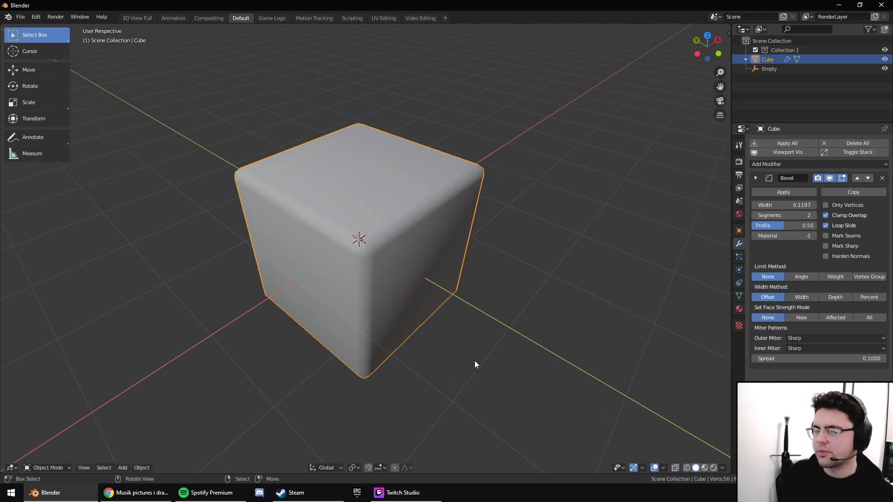
Increase the Bevel modifier's segments to 5.
left_click(815, 215)
left_click(814, 216)
left_click(814, 216)
middle_click_drag(646, 334, 637, 334)
Switch the solid viewport lighting to MatCap and choose the multicoloured normal-style MatCap.
left_click(722, 468)
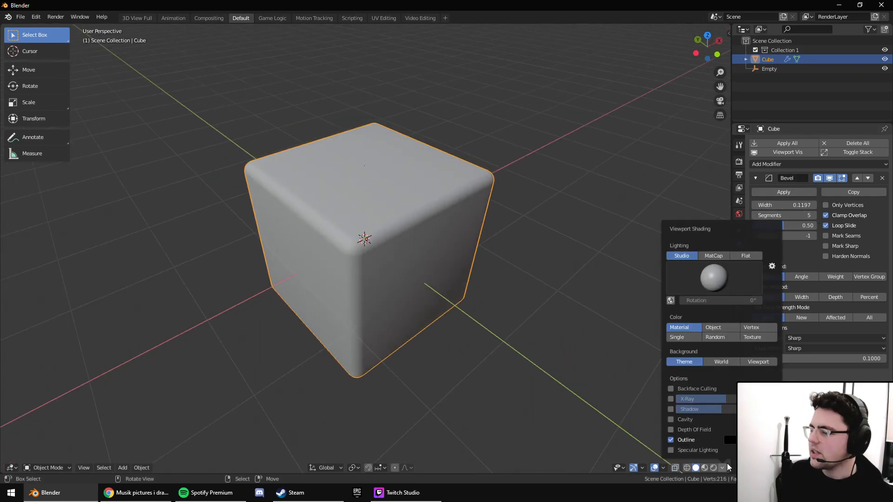
left_click(713, 256)
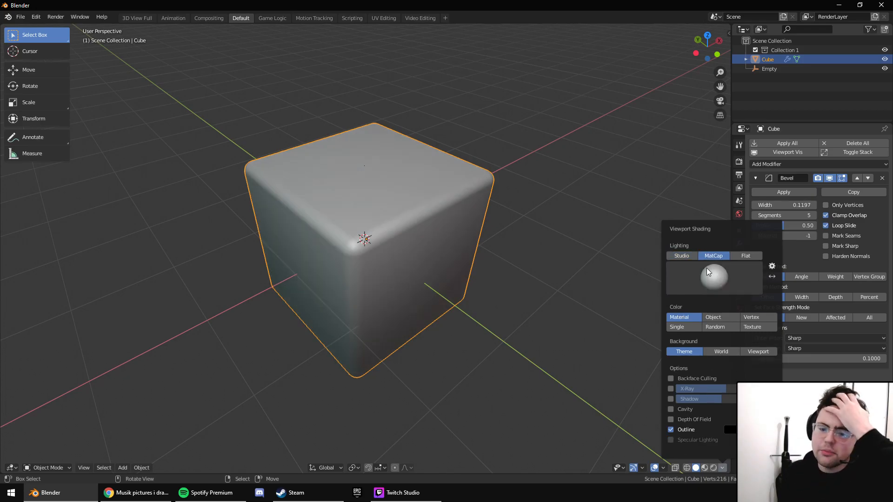
left_click(707, 272)
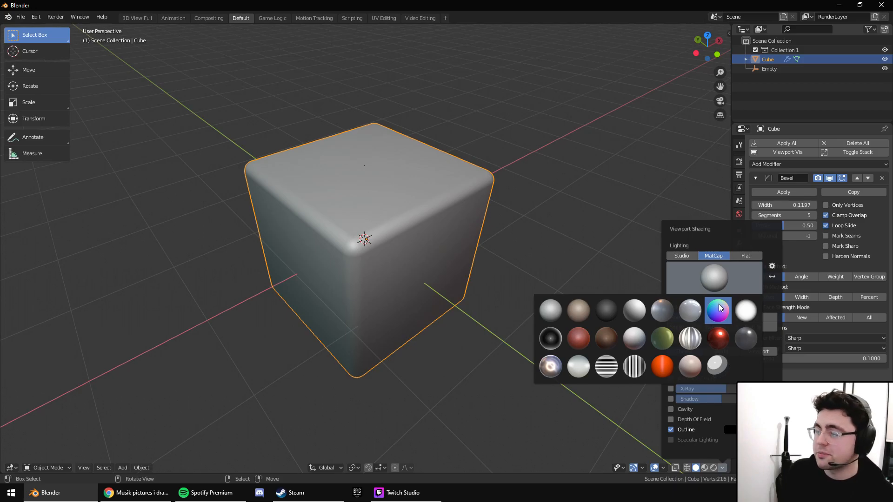
left_click(718, 309)
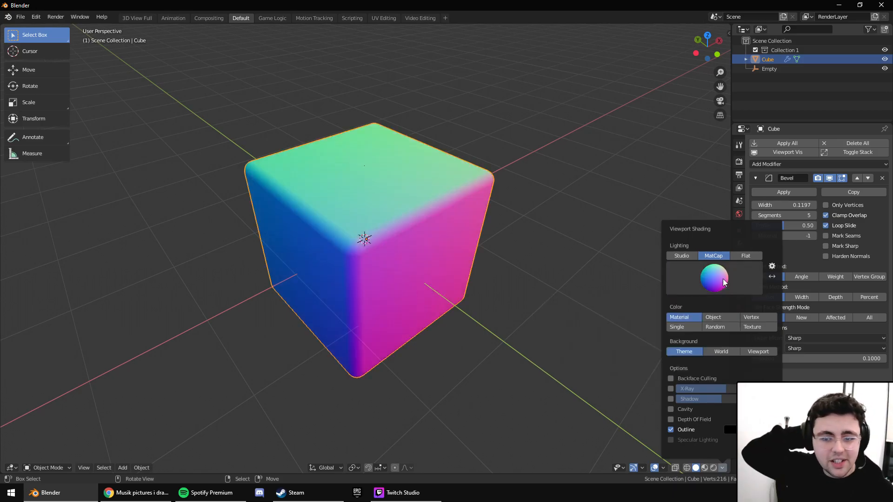
Try insetting a side face of the cube in Edit Mode, and inspect its shading in Object Mode.
middle_click_drag(567, 280, 442, 201)
key("Tab")
left_click(442, 201)
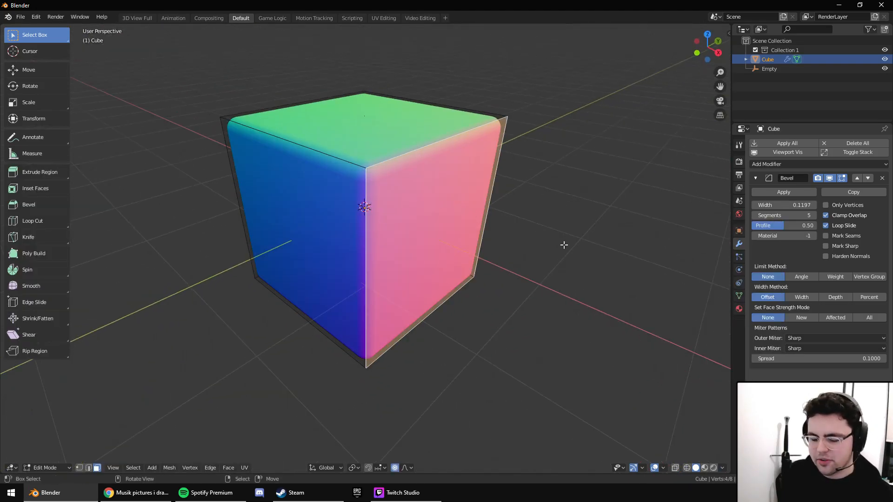
key("i")
left_click(484, 239)
key("Tab")
middle_click_drag(482, 255, 454, 217)
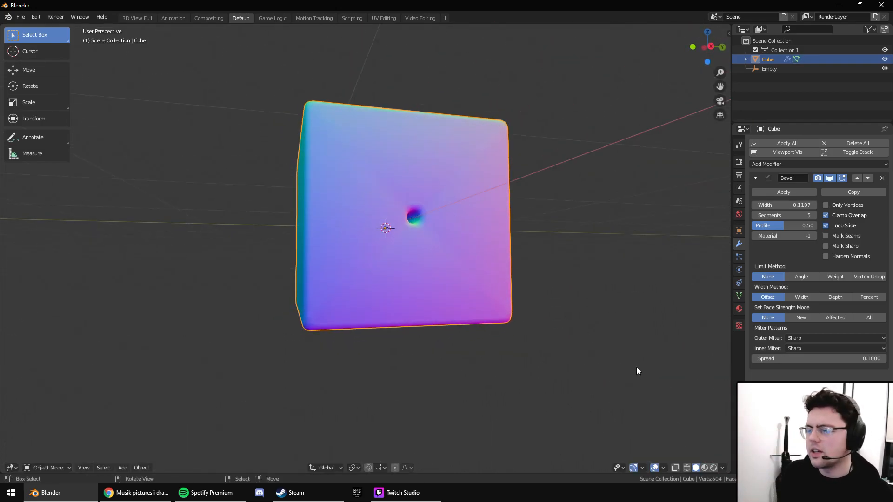
Preview the inset face in material preview, then undo the inset and return to solid shading.
left_click(705, 469)
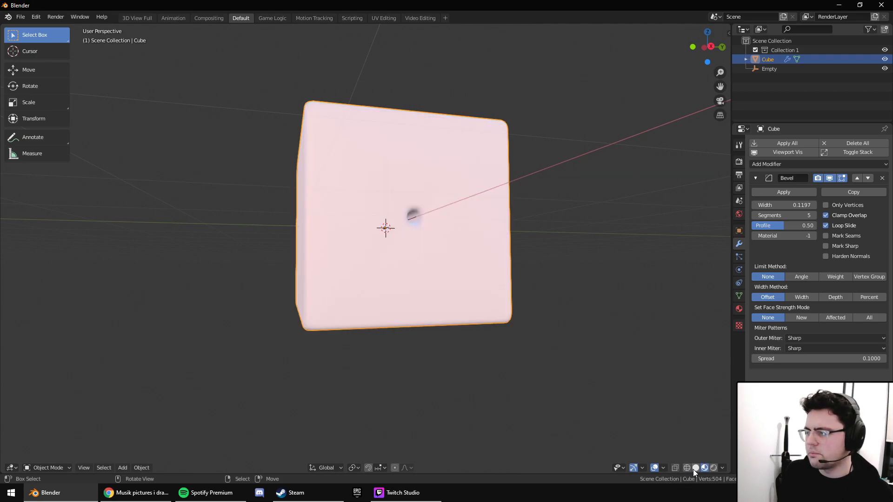
key("Tab")
key("a")
middle_click_drag(658, 432, 684, 467)
key("Tab")
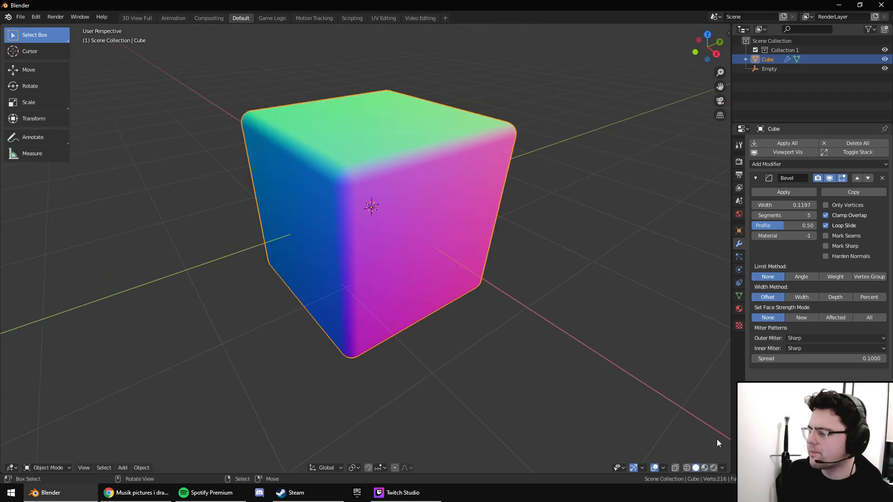
Change the viewport MatCap to the glossy dark red one and view the highlights on the beveled edges.
left_click(722, 468)
left_click(714, 288)
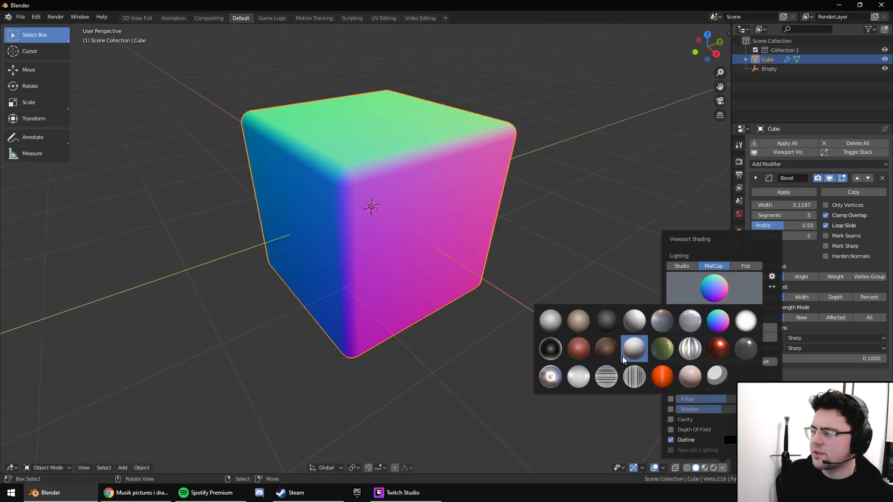
left_click(712, 350)
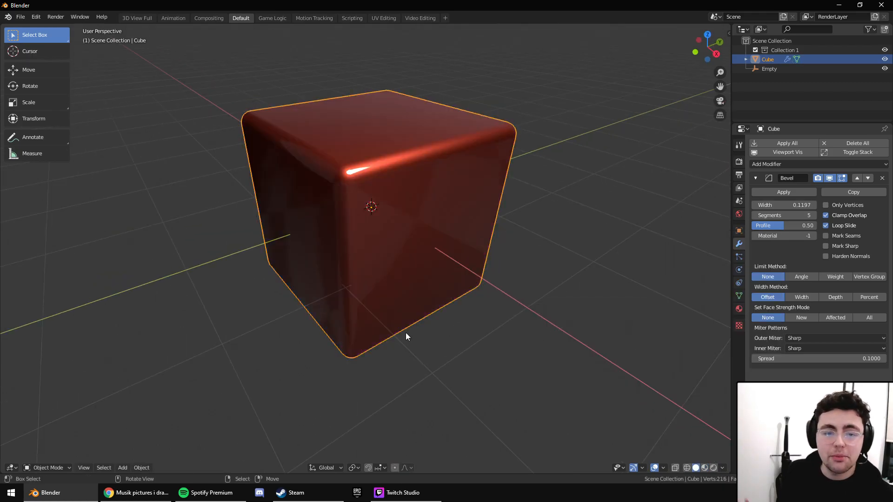
middle_click_drag(406, 332, 511, 386)
Switch the viewport to material preview shading and add a new material to the cube.
left_click(705, 468)
middle_click_drag(644, 398, 732, 470)
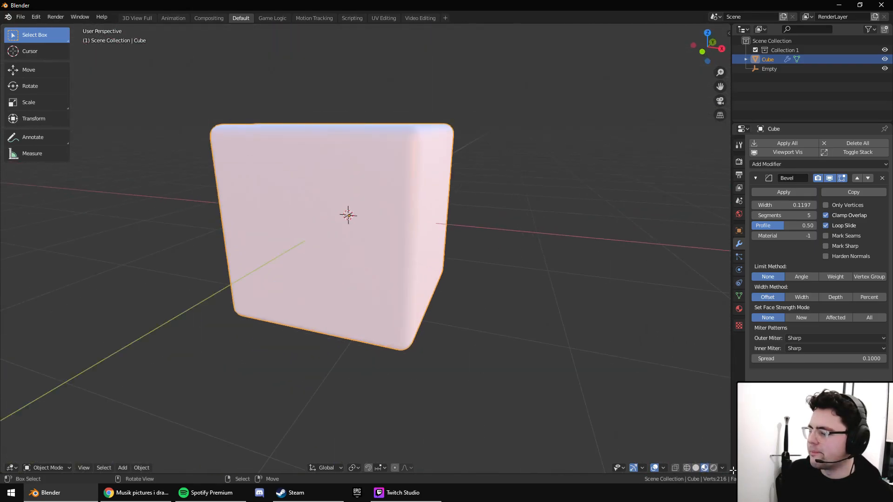
left_click(740, 308)
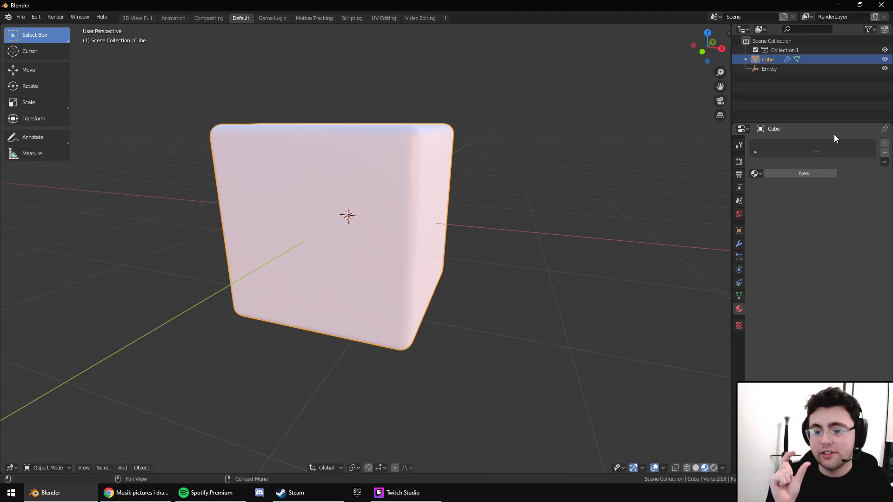
left_click(807, 173)
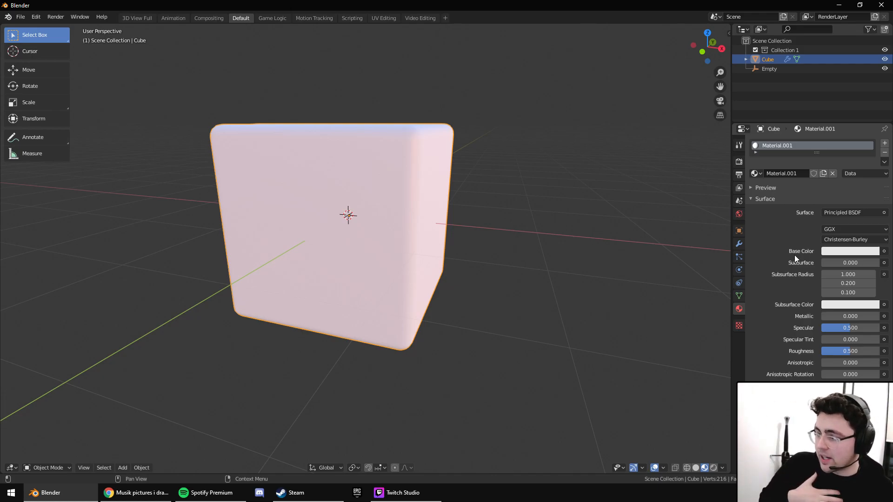
Try pink and turquoise base colors on the cube's material, and set the base color to a neutral mid grey.
scroll(795, 257, "down", 1)
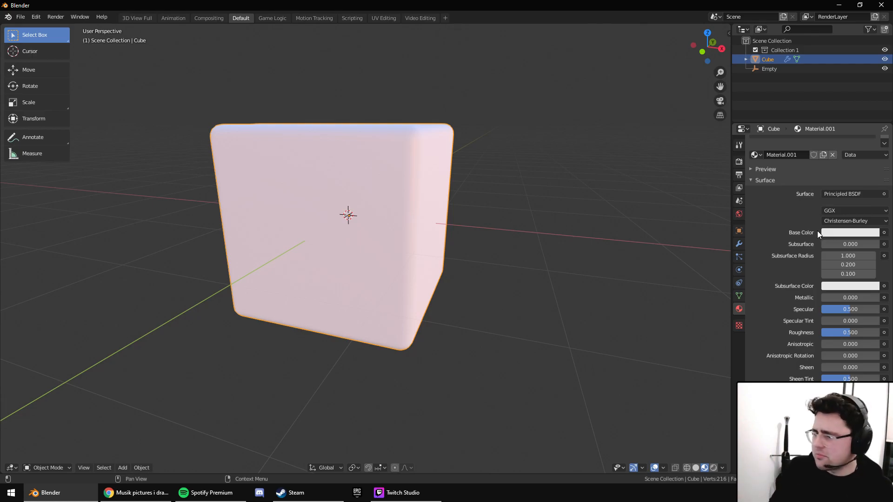
left_click(830, 231)
left_click(831, 147)
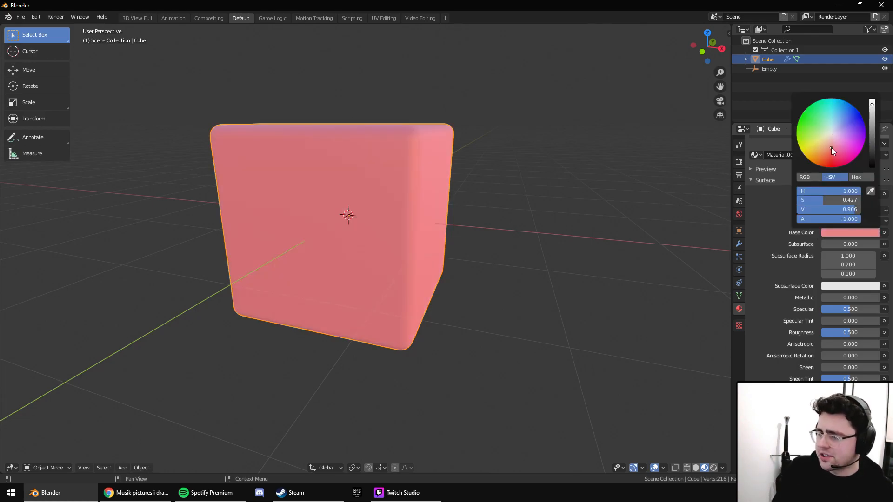
left_click(811, 144)
left_click(822, 108)
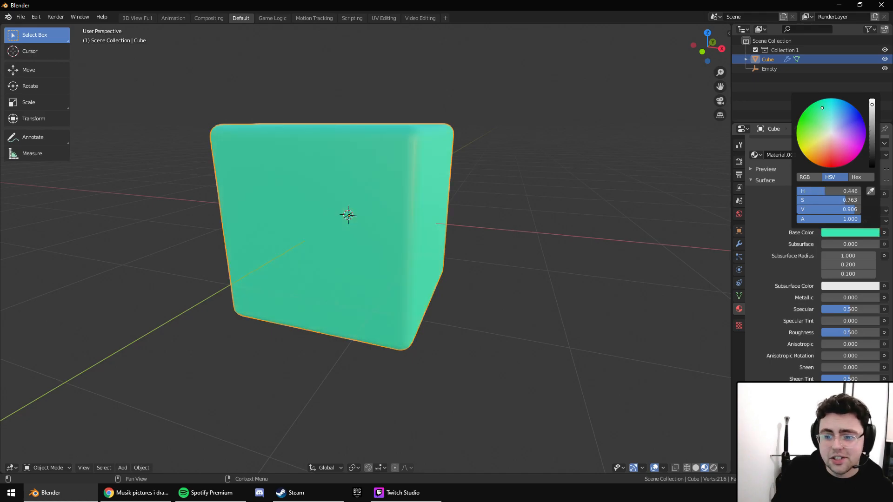
left_click(871, 125)
left_click(838, 133)
left_click(833, 133)
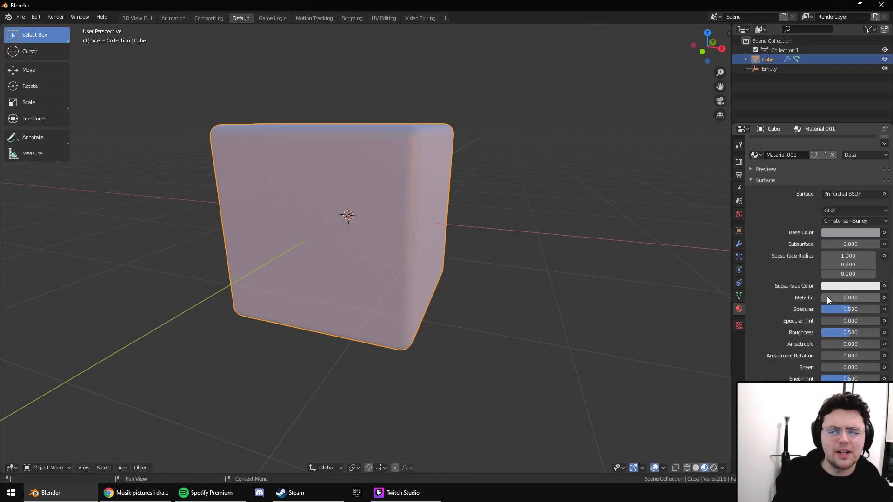
Set the material's Metallic value to 1.000 and view the reflections along the cube's beveled edges.
left_click_drag(826, 297, 879, 297)
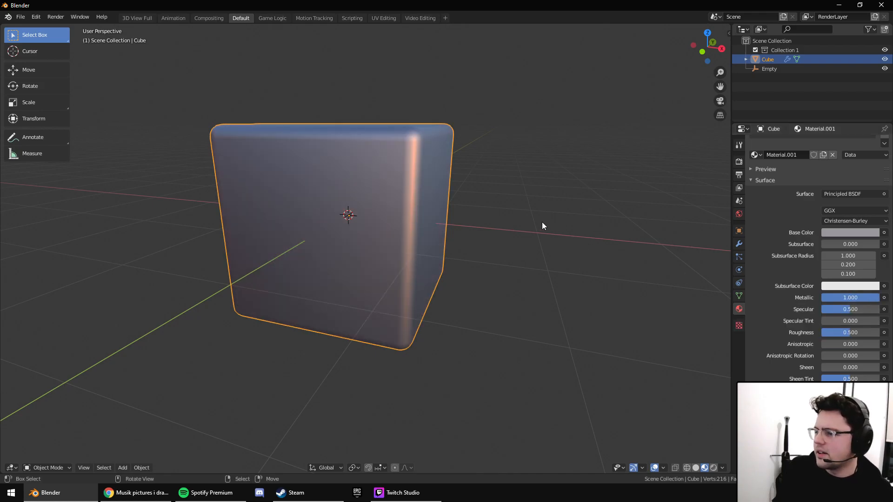
scroll(542, 222, "down", 2)
middle_click_drag(529, 227, 518, 245)
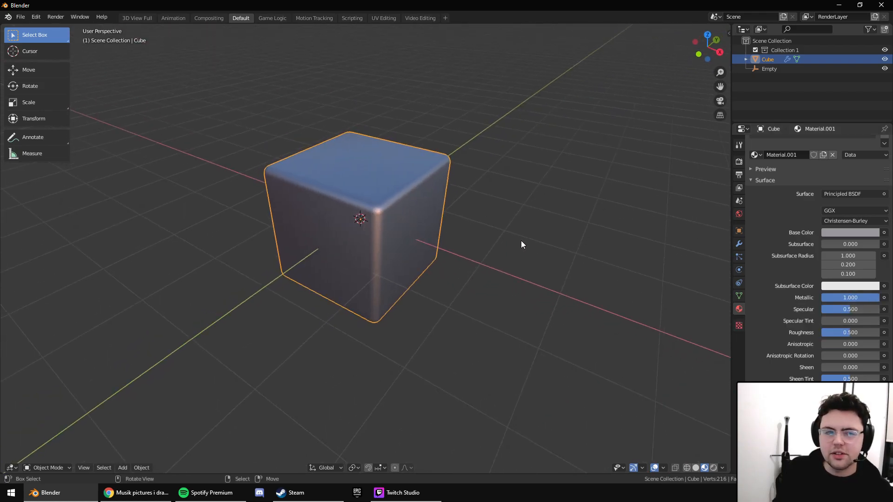
Raise the cube material's Roughness to 1.000 and view the metallic surface from above its front corner.
middle_click_drag(723, 331, 584, 279)
scroll(584, 279, "up", 2)
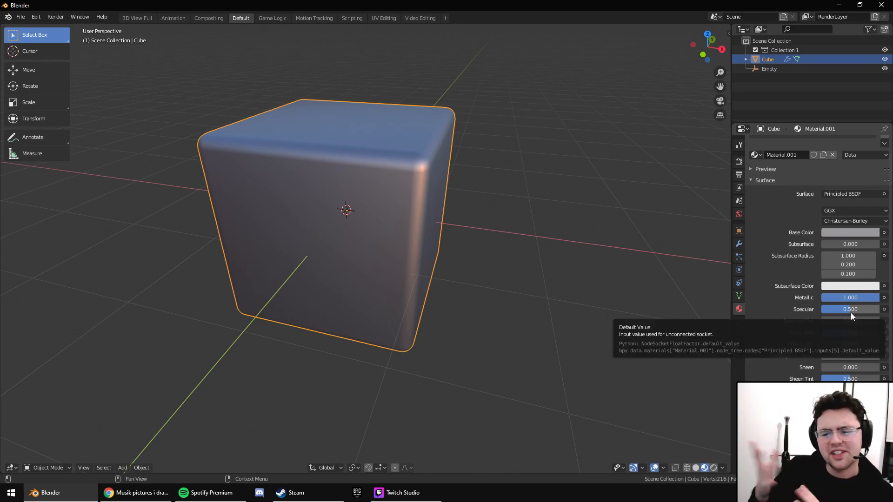
mouse_move(850, 312)
left_mouse_down()
mouse_move(823, 309)
mouse_move(877, 310)
mouse_move(851, 309)
left_mouse_up()
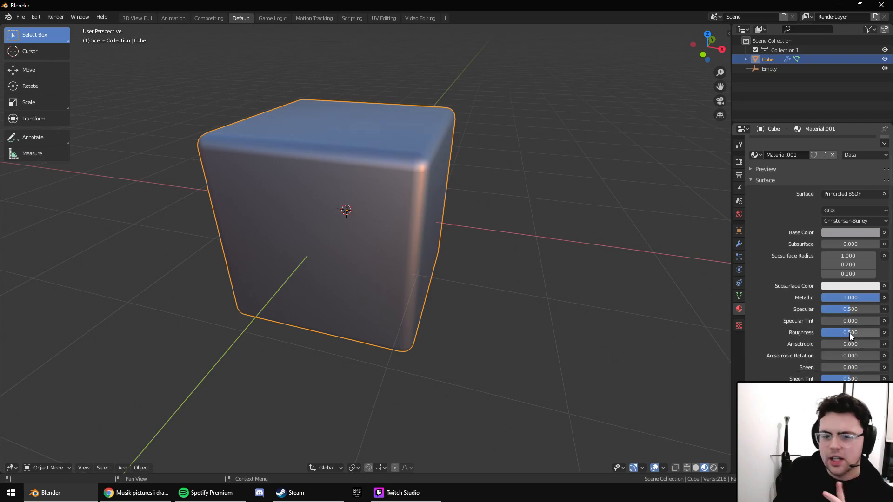
mouse_move(849, 333)
left_mouse_down()
mouse_move(821, 333)
mouse_move(879, 333)
left_mouse_up()
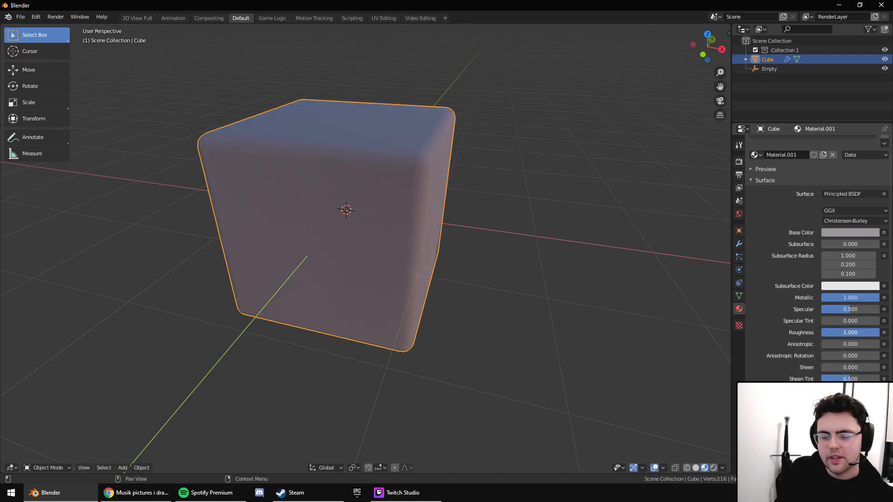
scroll(415, 271, "up", 1)
middle_click_drag(413, 267, 392, 269)
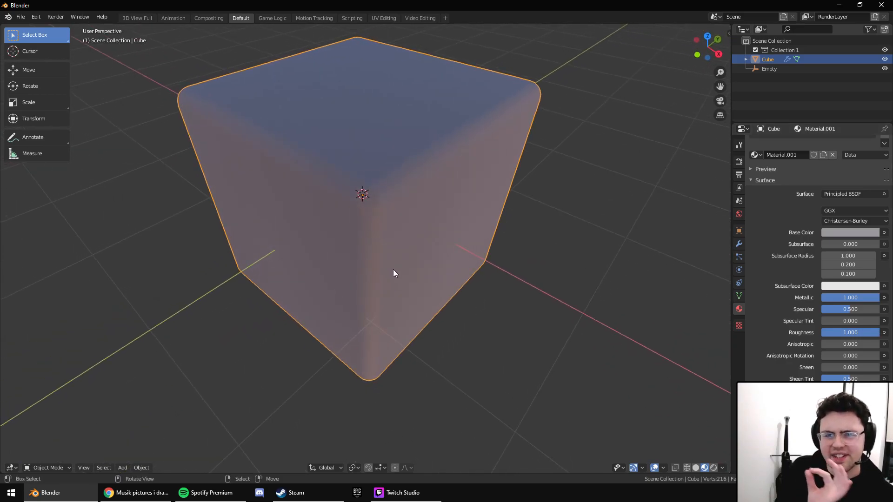
Set the material's Metallic to 1.000 and Roughness to 0.000, and view the mirror-like reflections on the cube.
left_click_drag(846, 300, 883, 301)
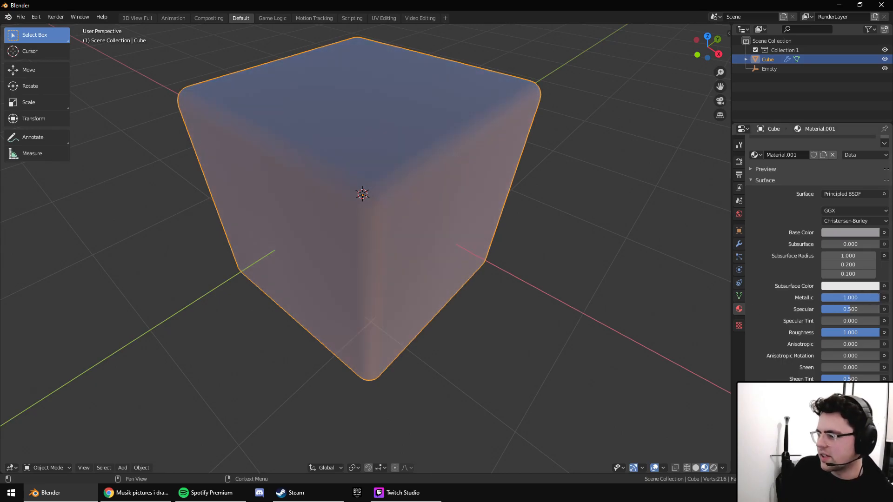
left_click_drag(857, 332, 820, 332)
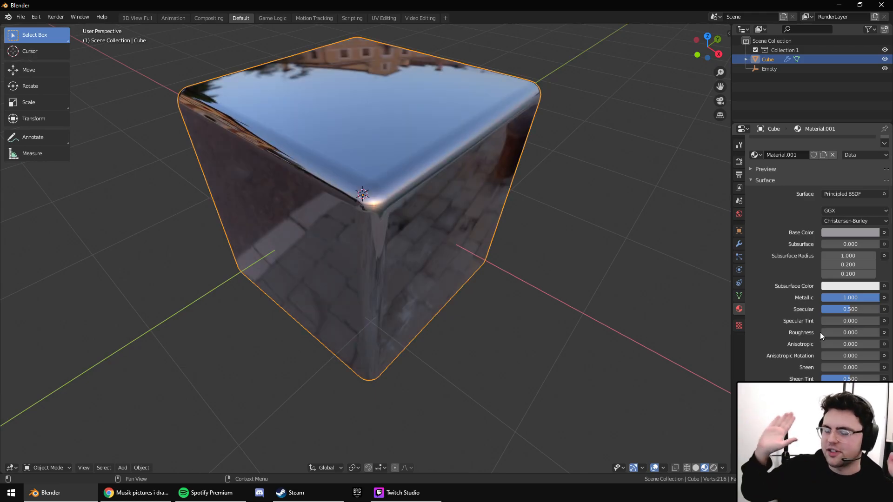
middle_click_drag(591, 293, 560, 248)
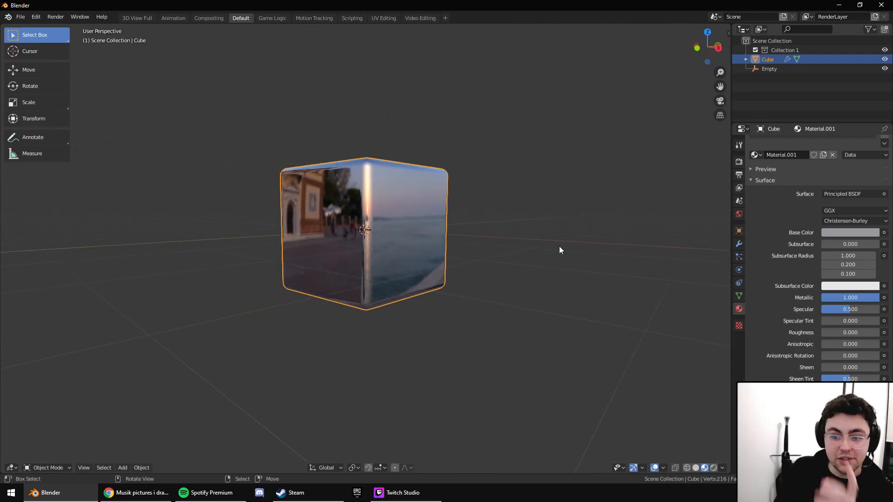
Switch the material preview's lighting to an indoor environment and view its reflections on the cube.
left_click(723, 467)
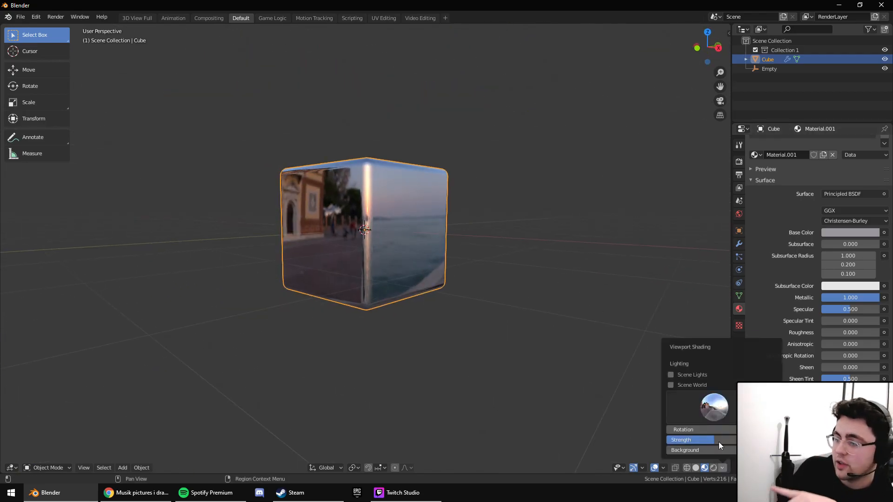
left_click(685, 416)
left_click(680, 436)
middle_click_drag(545, 286, 315, 280)
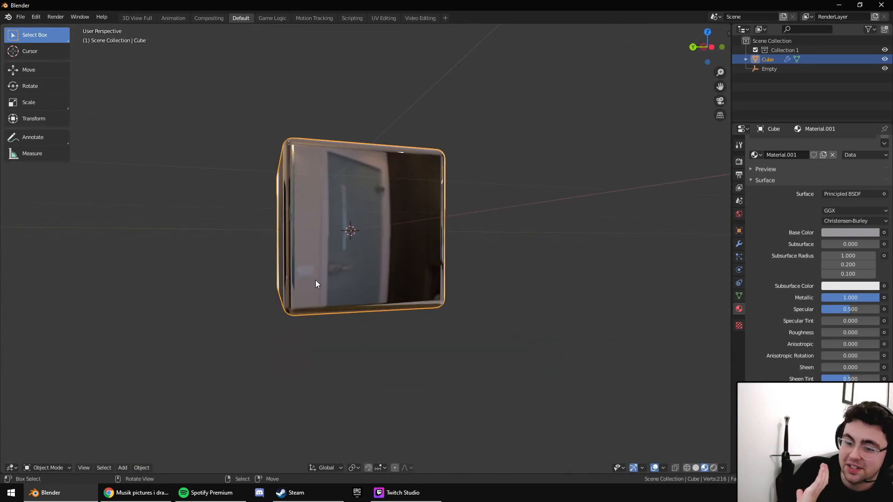
Try two more lighting environments for the material preview and view the cube's reflections from different angles.
left_click(722, 467)
left_click(713, 407)
left_click(550, 439)
middle_click_drag(539, 311, 512, 290)
scroll(509, 311, "down", 3)
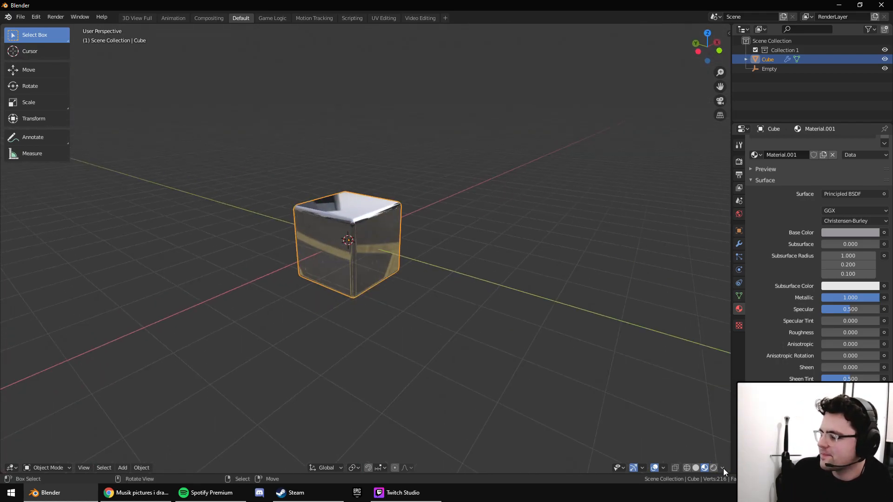
left_click(723, 468)
left_click(705, 412)
left_click(689, 438)
mouse_move(567, 363)
middle_mouse_down()
mouse_move(509, 348)
mouse_move(531, 320)
mouse_move(563, 336)
middle_mouse_up()
Return the viewport to solid shading and remove the Bevel modifier from the cube.
left_click(696, 468)
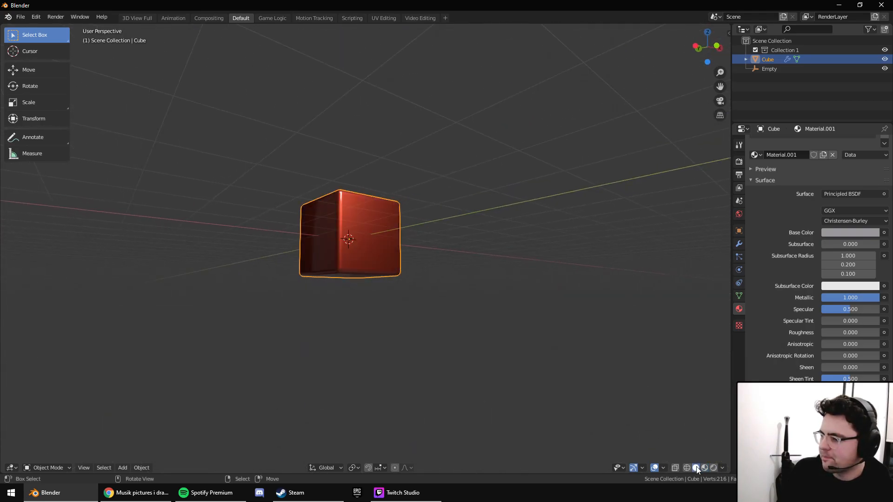
middle_click_drag(562, 276, 604, 269)
key("Tab")
key("Tab")
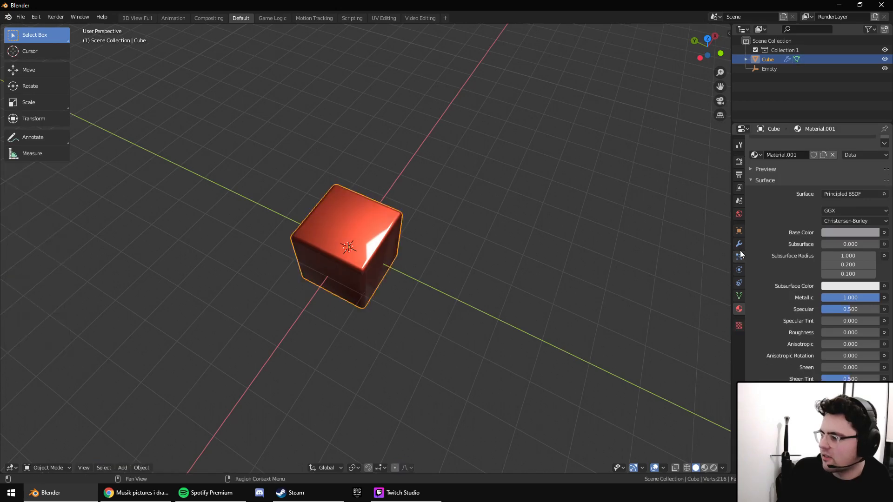
left_click(739, 244)
left_click(882, 178)
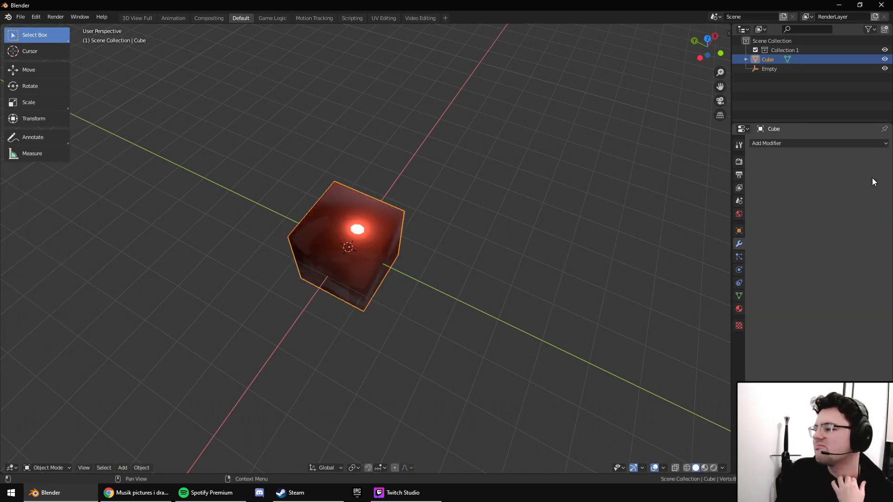
left_click(831, 147)
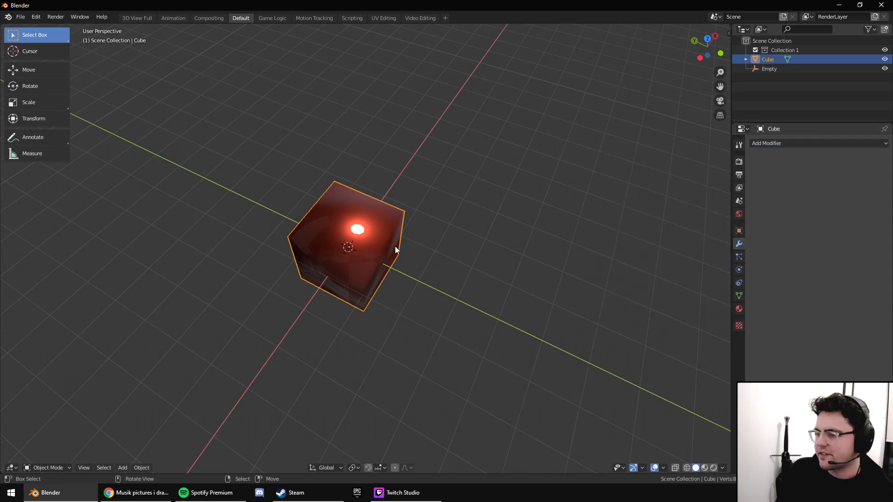
Try to dissolve all of the cube's faces in Edit Mode.
key("Tab")
middle_click_drag(403, 186, 445, 189)
middle_click_drag(432, 213, 419, 259)
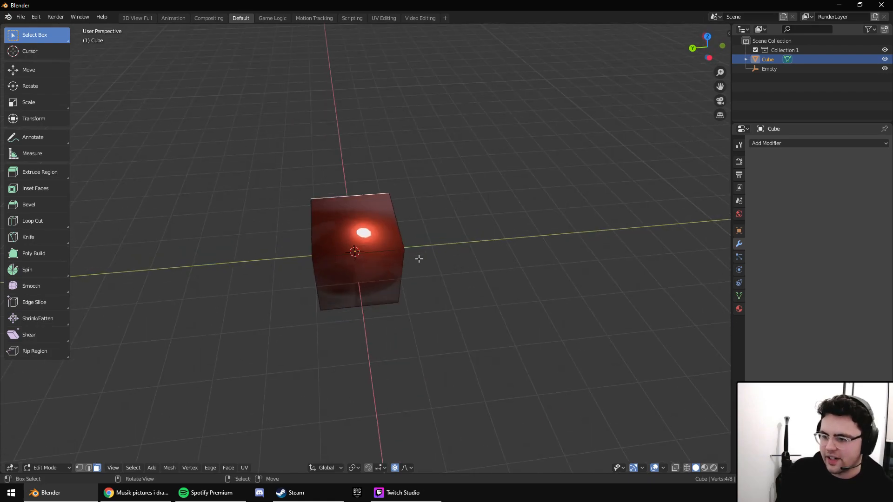
key("a")
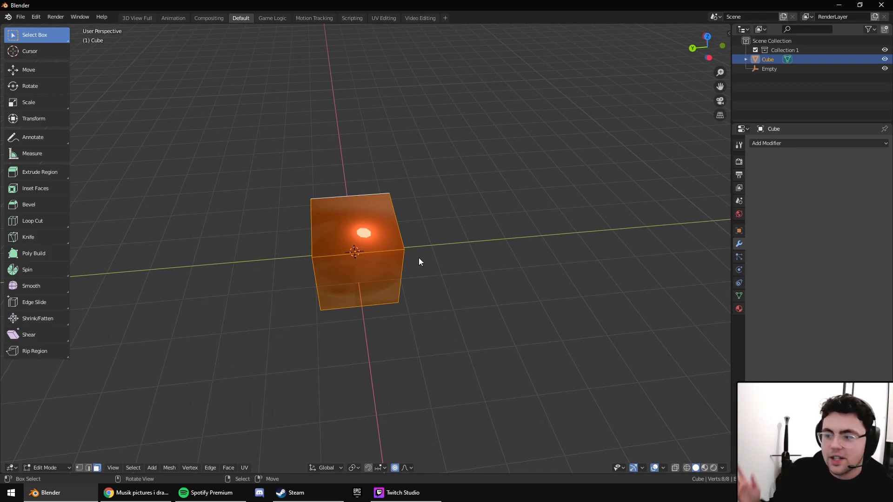
key("x")
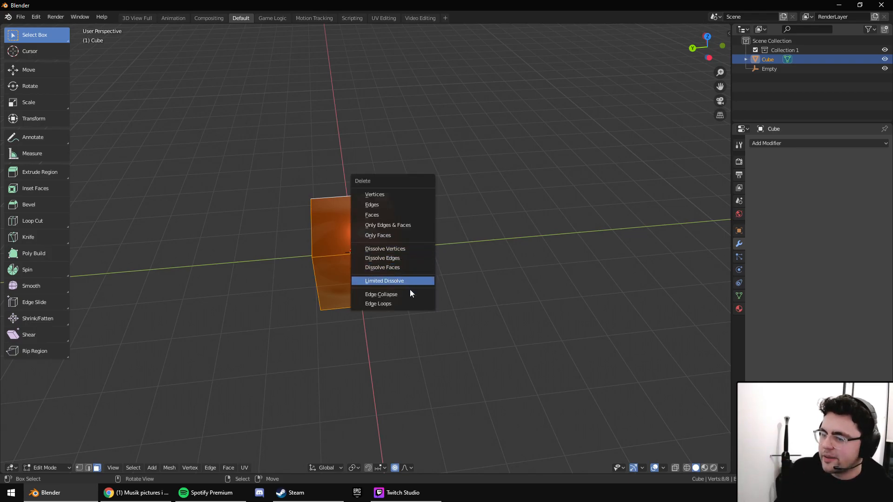
left_click(404, 268)
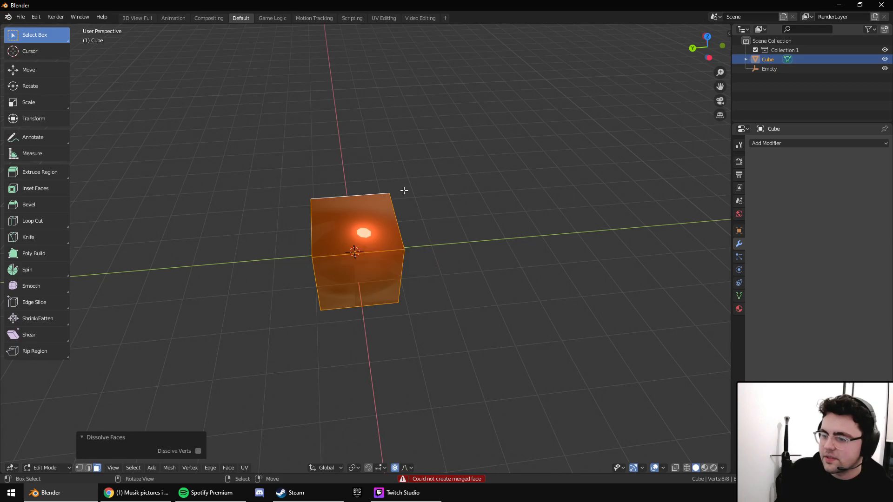
middle_click_drag(431, 200, 360, 237)
key("Tab")
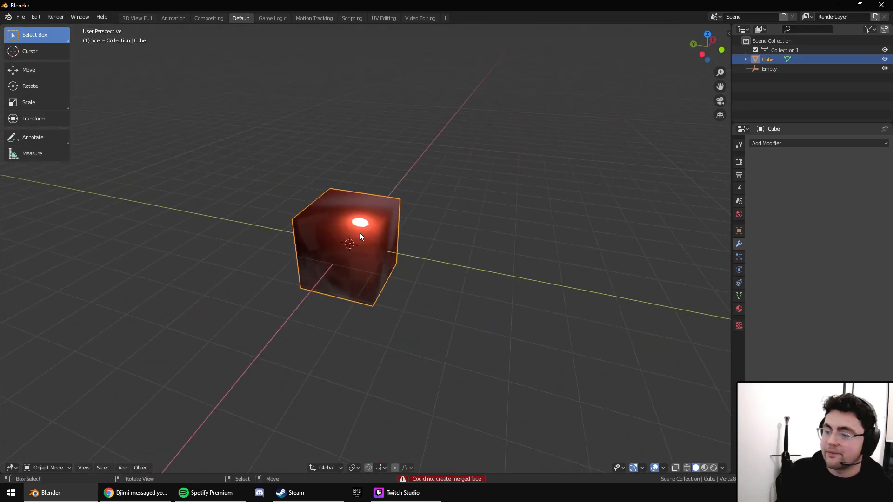
Try a delete operation on the selected top and side faces of the cube, and undo it.
key("Tab")
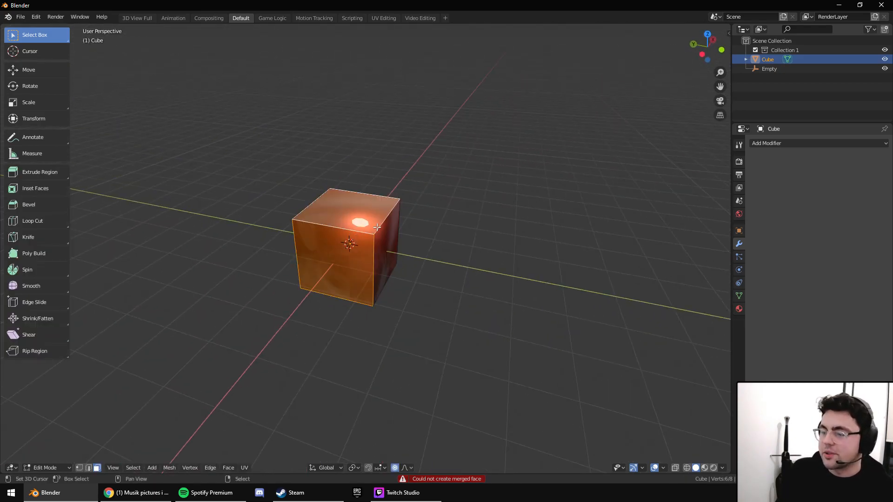
key("x")
left_click(370, 224)
middle_click_drag(389, 234, 471, 229)
key("ctrl+z")
Delete only the faces of the whole cube, keeping its edges, and return to Object Mode.
key("x")
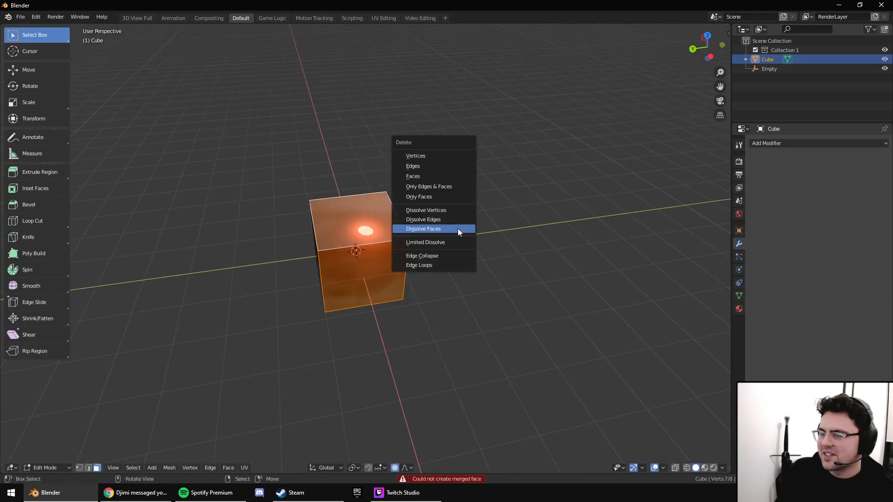
left_click(448, 185)
mouse_move(451, 195)
middle_mouse_down()
mouse_move(375, 180)
mouse_move(451, 191)
middle_mouse_up()
key("a")
key("x")
left_click(373, 179)
key("a")
scroll(418, 251, "up", 3)
middle_click_drag(418, 251, 453, 255)
key("Tab")
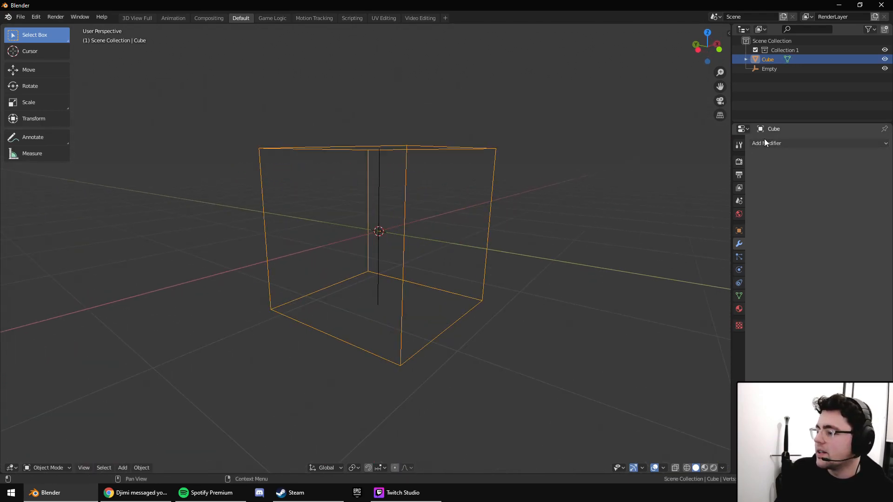
Try a Solidify modifier with a thickness of about 0.236 on the edge-only cube, and remove it.
left_click(763, 141)
left_click(702, 286)
middle_click_drag(707, 285, 841, 231)
left_click_drag(791, 205, 828, 205)
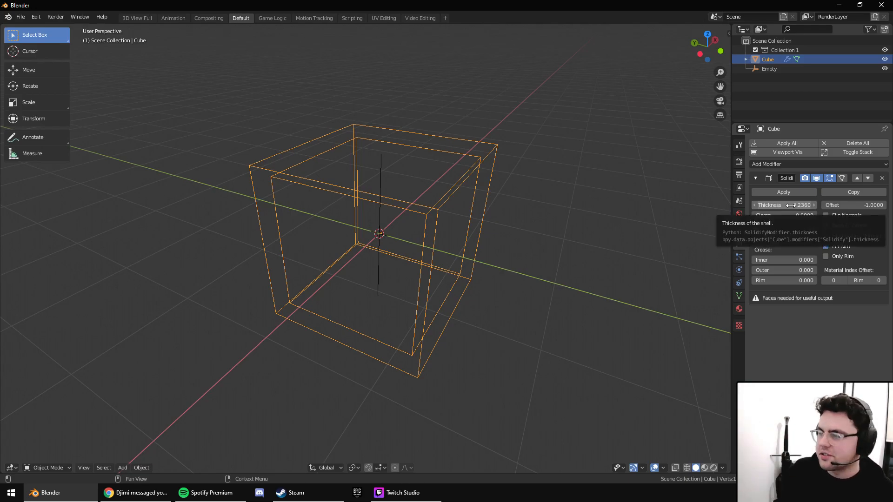
left_click(883, 178)
Try a Skin modifier on the edge-only cube, toggling smooth shading and using Y symmetry, and remove it.
left_click(849, 143)
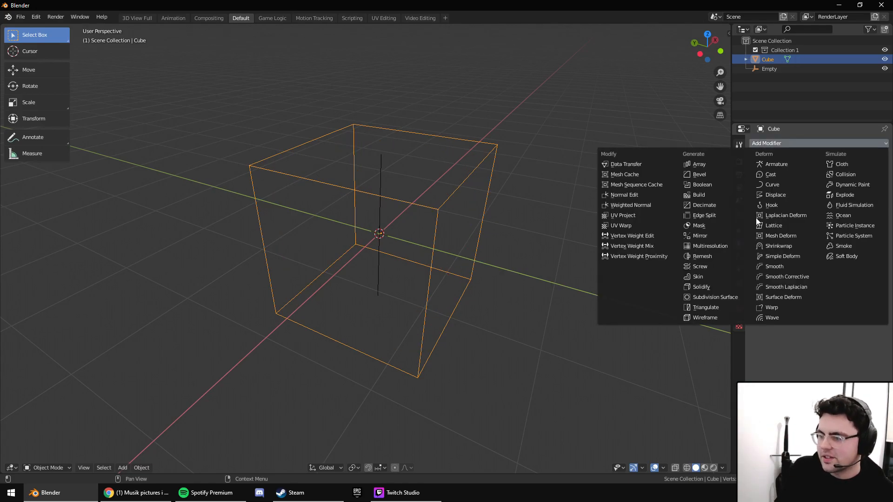
left_click(716, 276)
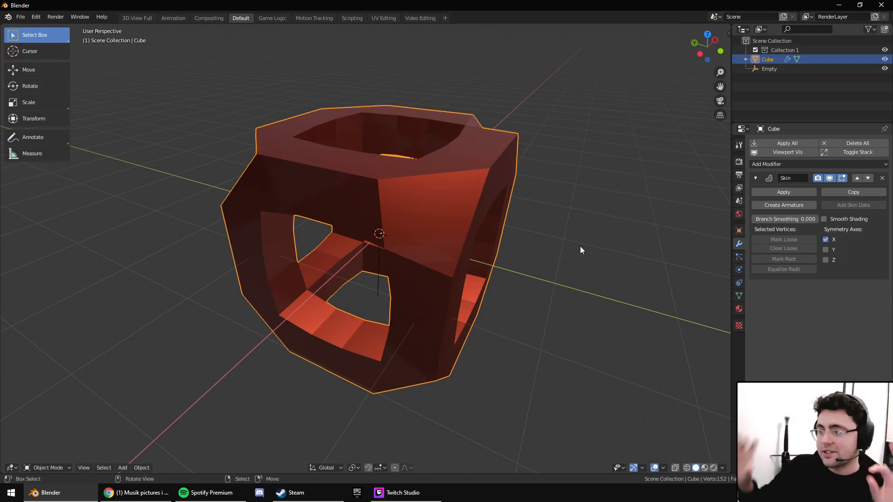
left_click(824, 220)
left_click(823, 219)
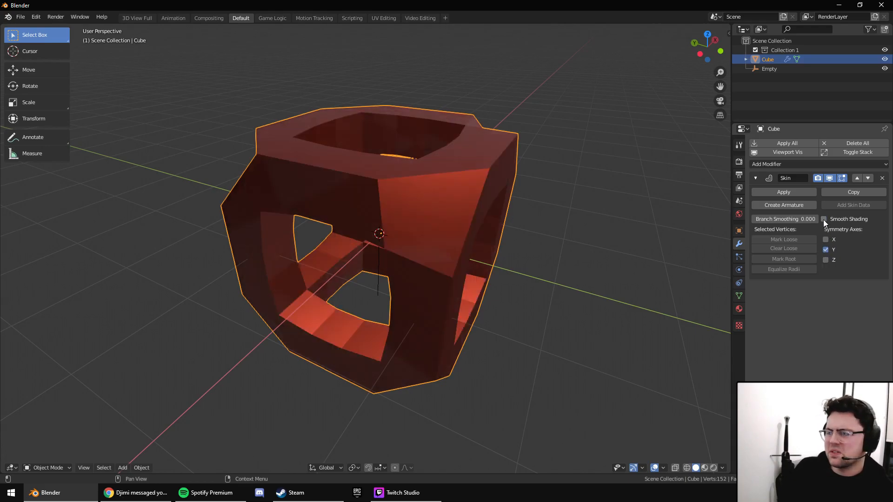
left_click(882, 178)
key("Tab")
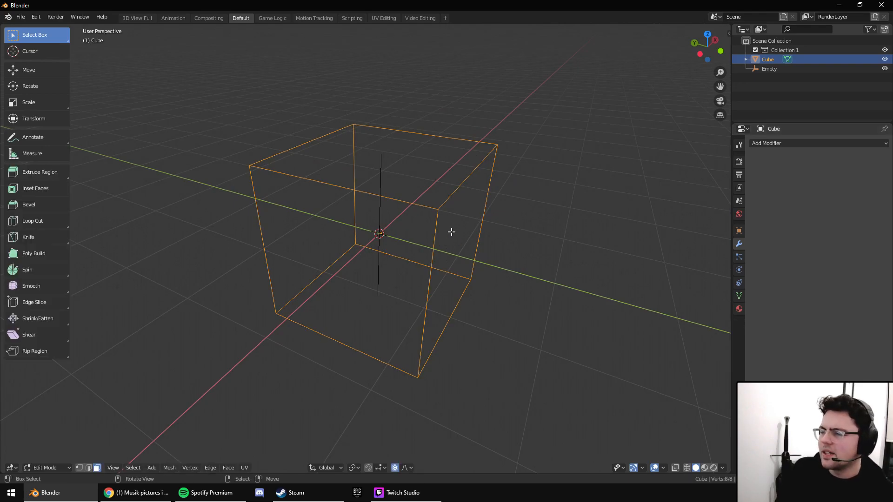
key("Tab")
left_click(451, 177)
key("Tab")
key("Tab")
key("a")
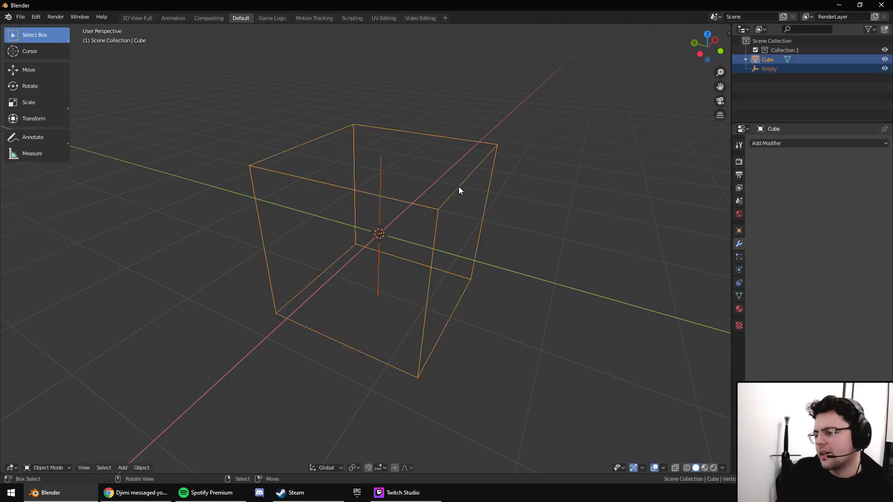
Undo the Skin, Solidify and face deletion changes until the cube's faces are restored in Edit Mode.
key("ctrl+z")
key("ctrl+z")
key("ctrl+z")
key("ctrl+z")
key("ctrl+z")
key("ctrl+z")
key("ctrl+z")
key("ctrl+z")
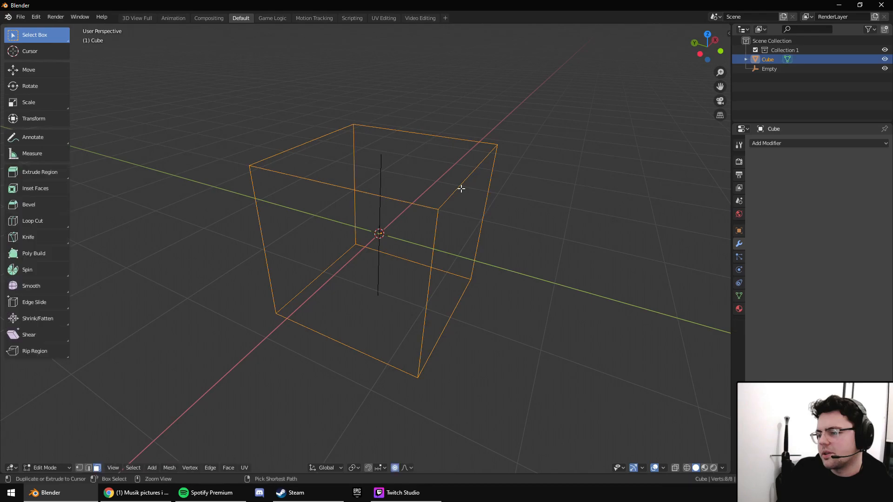
key("ctrl+z")
key("ctrl+z")
key("ctrl+z")
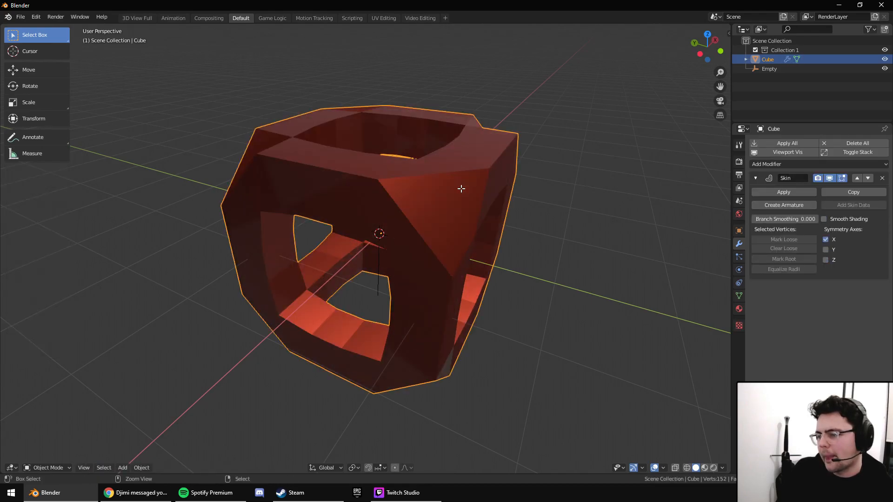
key("ctrl+z")
key("ctrl+z")
key("ctrl+z")
key("ctrl+z")
key("ctrl+z")
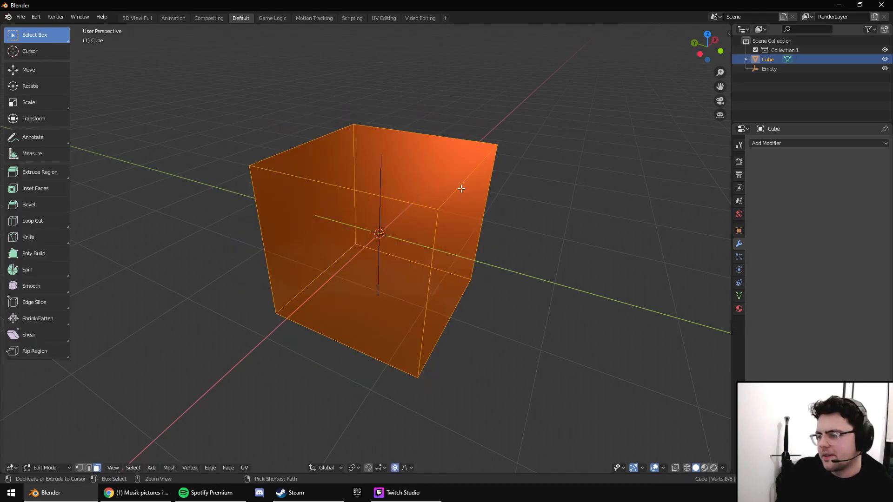
Inset all of the cube's faces individually with a thickness of about 0.228.
middle_click_drag(460, 188, 513, 239)
key("i")
key("i")
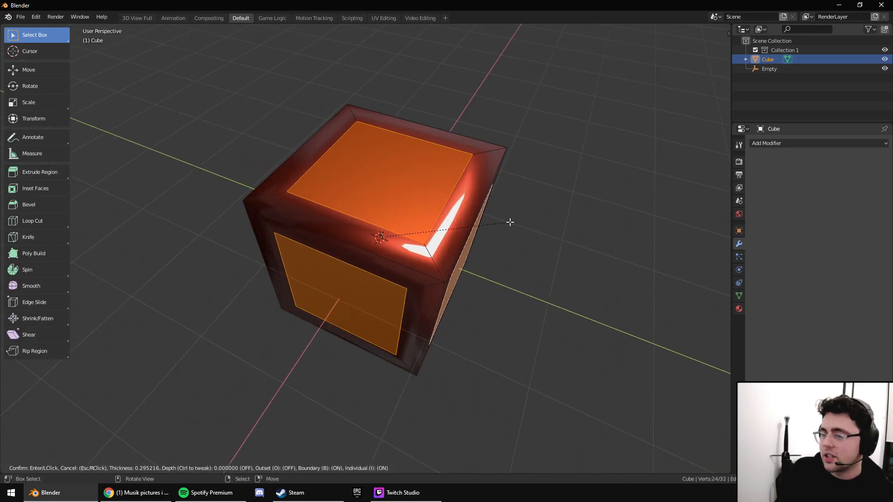
left_click(515, 223)
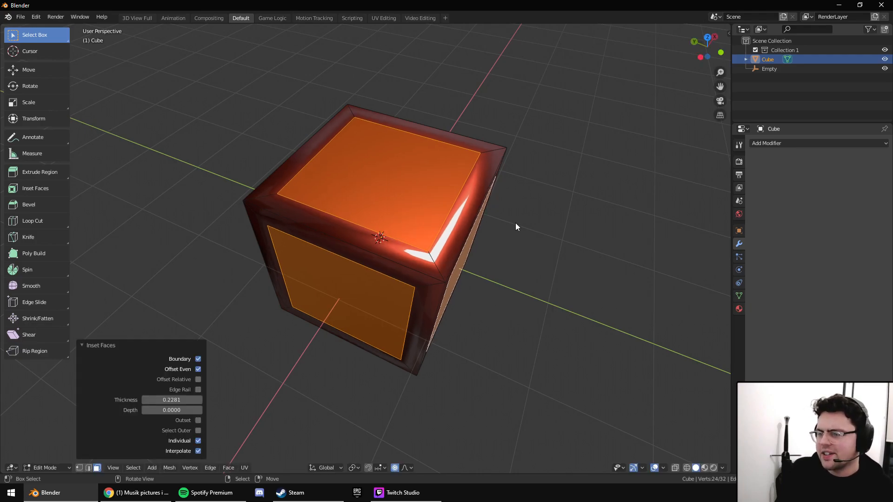
Delete the inset faces to open up every side of the cube, and return to Object Mode.
key("x")
left_click(485, 202)
middle_click_drag(488, 202, 481, 176)
key("Tab")
Apply flat shading to the hollow cube frame and view its thin walls up close.
right_click(482, 176)
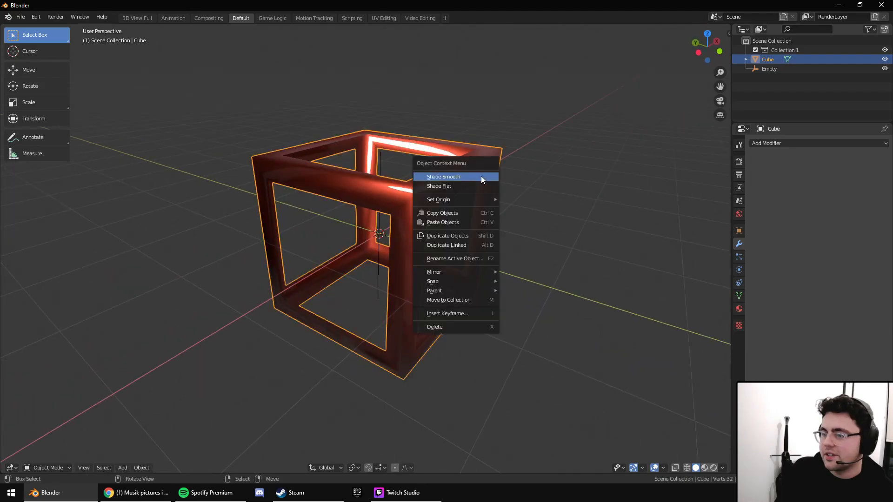
left_click(479, 186)
mouse_move(539, 194)
middle_mouse_down()
mouse_move(487, 191)
mouse_move(711, 183)
mouse_move(404, 174)
mouse_move(432, 224)
middle_mouse_up()
scroll(429, 221, "up", 3)
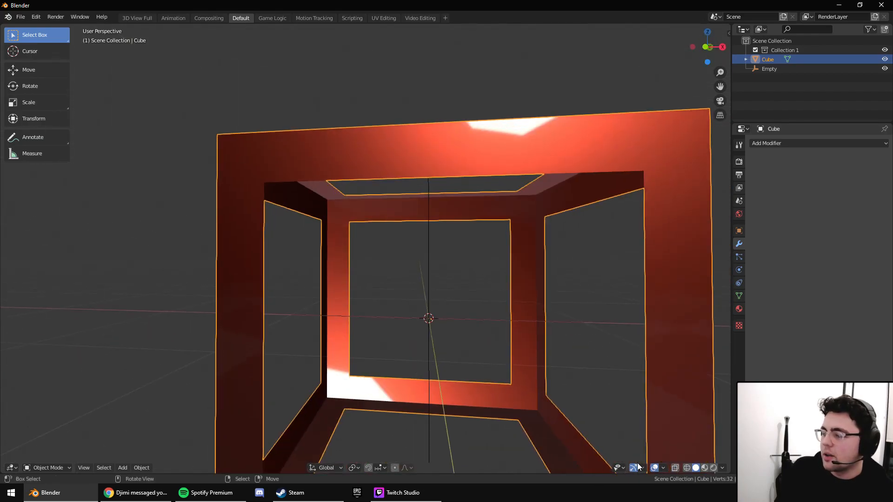
Turn on the Face Orientation overlay and view the hollow cube frame from outside and slightly above.
left_click(663, 467)
left_click(607, 403)
middle_click_drag(442, 309, 411, 250)
scroll(411, 249, "down", 3)
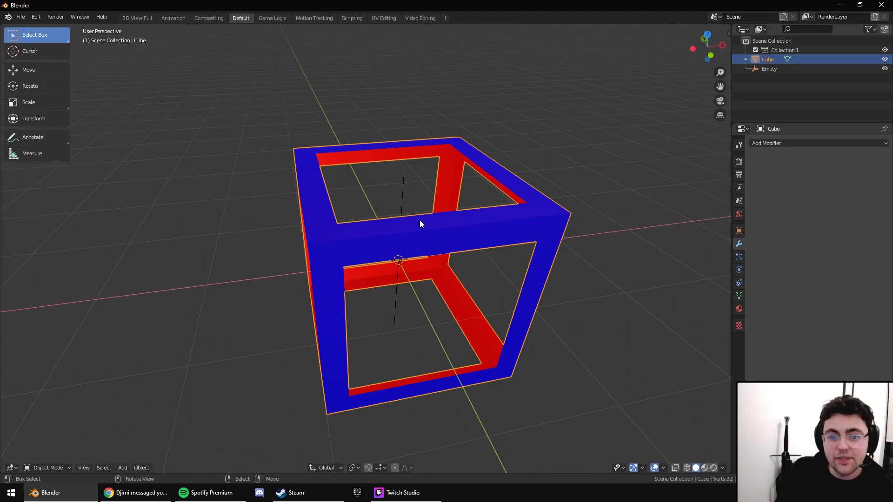
Add a Solidify modifier to the hollow cube frame.
left_click(778, 144)
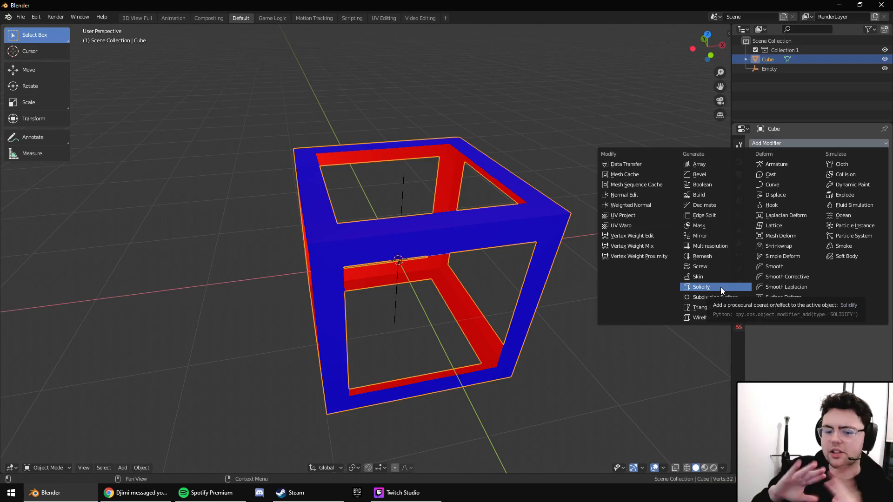
left_click(720, 286)
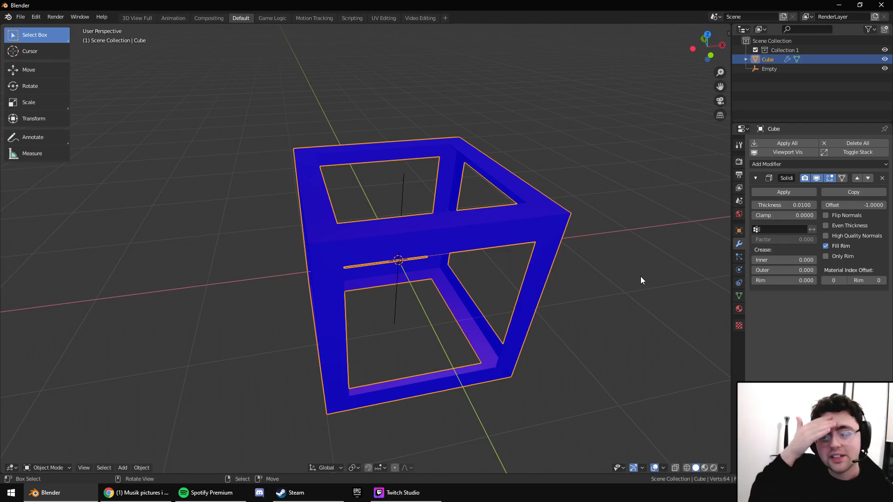
middle_click_drag(579, 296, 571, 280, "shift")
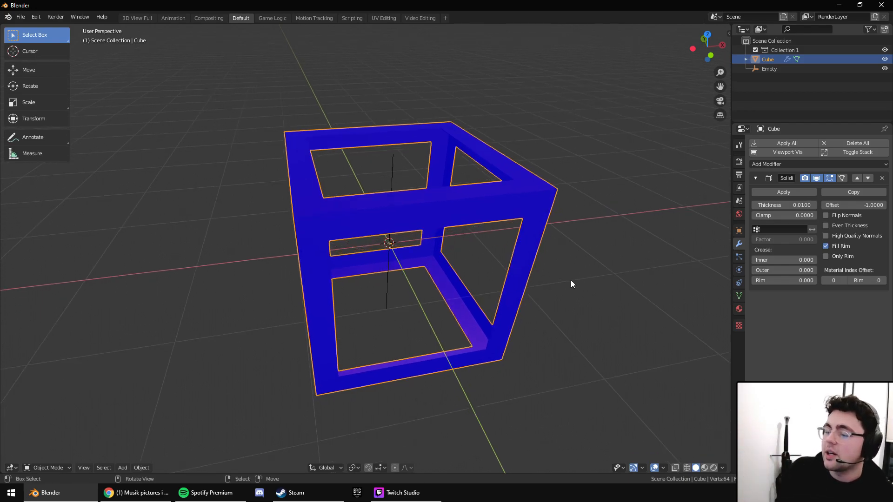
Increase the frame's Solidify thickness to 0.058 while checking it in wireframe, and return to solid shading.
left_click(674, 468)
scroll(598, 350, "up", 6)
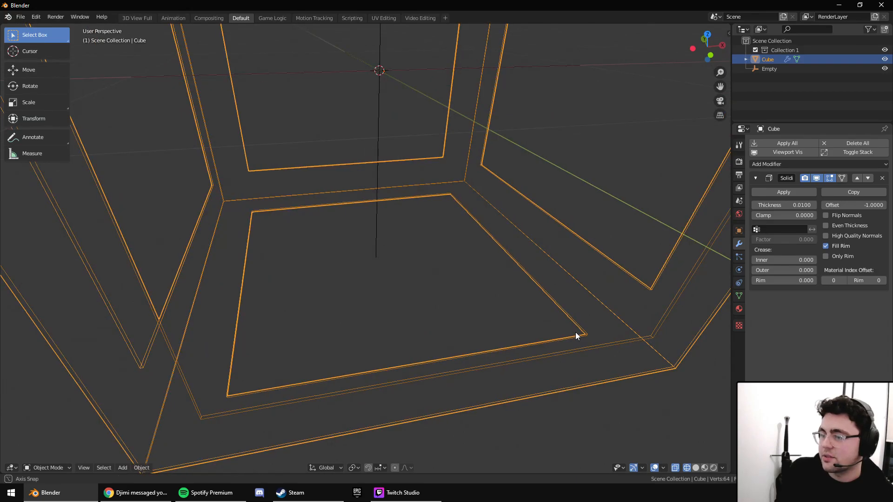
left_click_drag(790, 205, 864, 205)
middle_click_drag(543, 216, 670, 436)
left_click(696, 468)
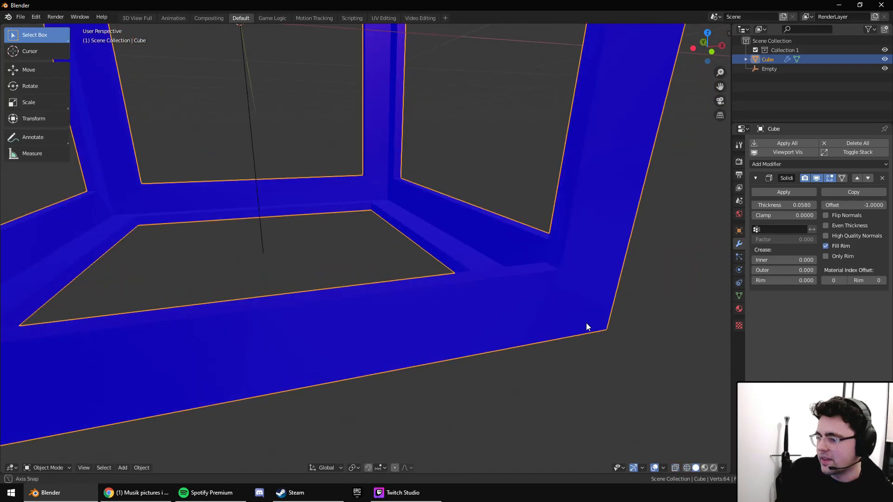
scroll(588, 320, "up", 4)
Turn off the Face Orientation overlay and examine the thickened frame's walls and corners.
left_click(663, 468)
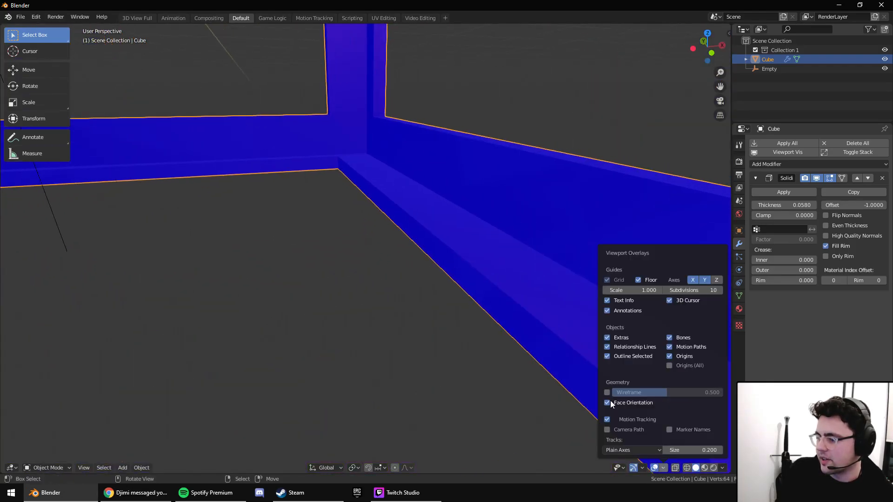
left_click(609, 401)
scroll(470, 315, "down", 3)
middle_click_drag(470, 316, 492, 294)
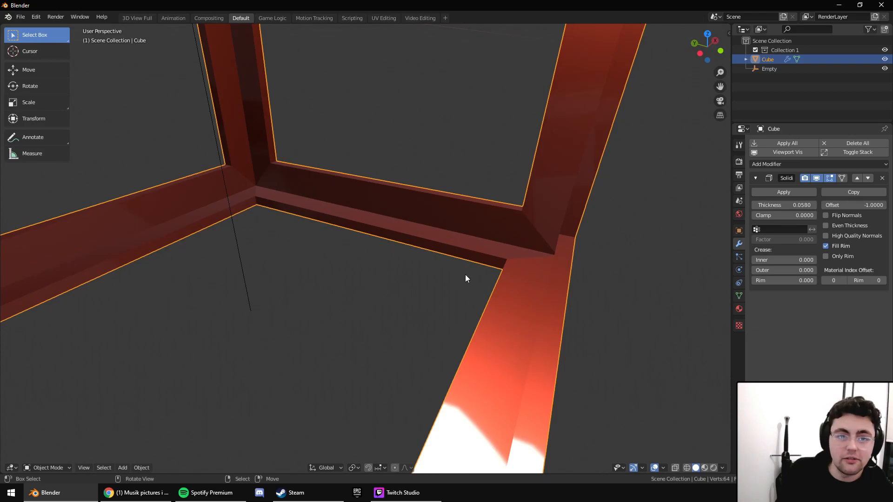
scroll(519, 271, "down", 6)
Delete the cube frame and add a plane mesh in its place.
key("Delete")
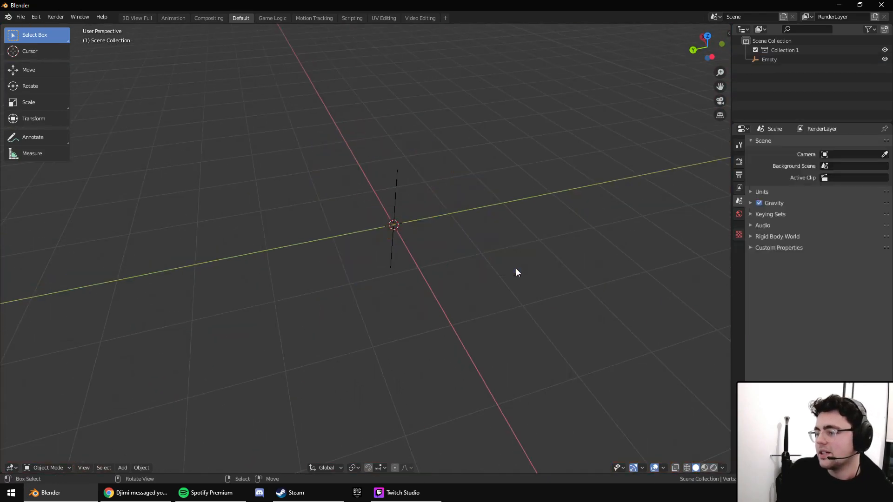
key("shift+a")
mouse_move(465, 146)
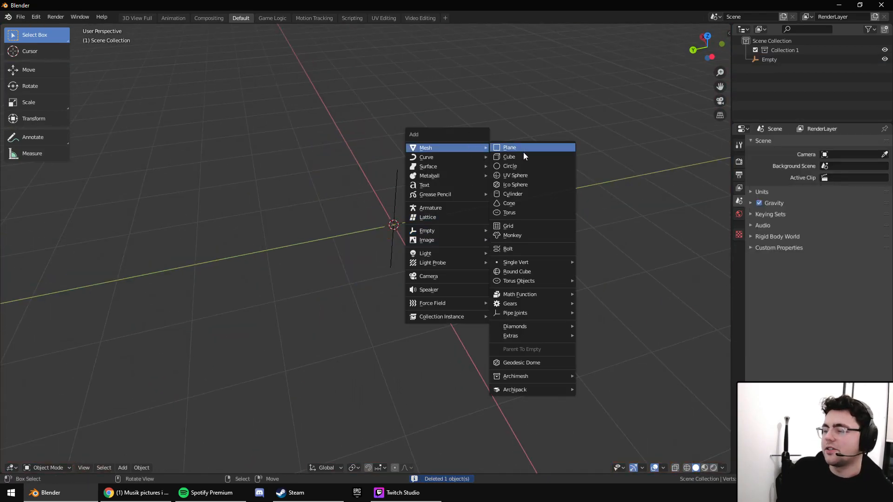
left_click(523, 152)
Divide the plane into four equal strips with three centred loop cuts.
key("Tab")
key("ctrl+r")
scroll(425, 258, "up", 2)
left_click(425, 259)
right_click(425, 259)
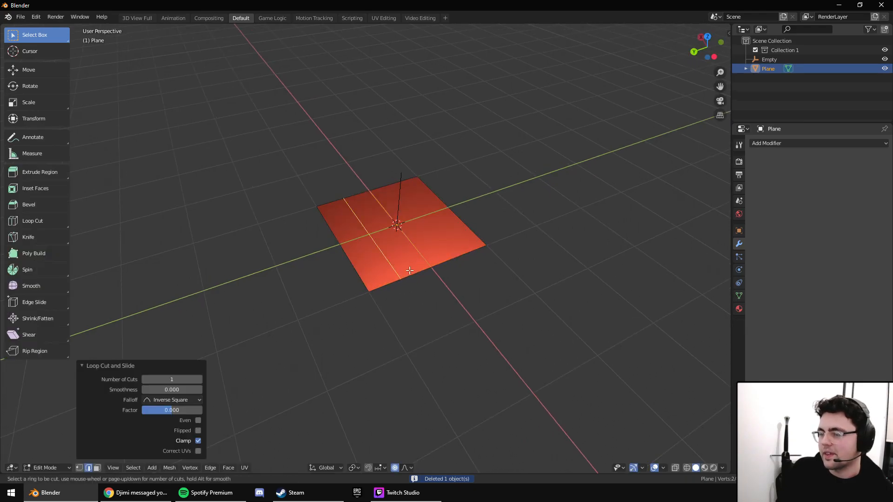
Scale the plane's middle edge down to form a narrow waist.
middle_click_drag(452, 261, 417, 227)
key("s")
right_click(517, 219)
key("s")
left_click(448, 215)
Extrude one end edge of the waisted plane outward along Y by about 0.5.
left_click(407, 159)
left_click(419, 283, "shift")
left_click(430, 157)
key("e")
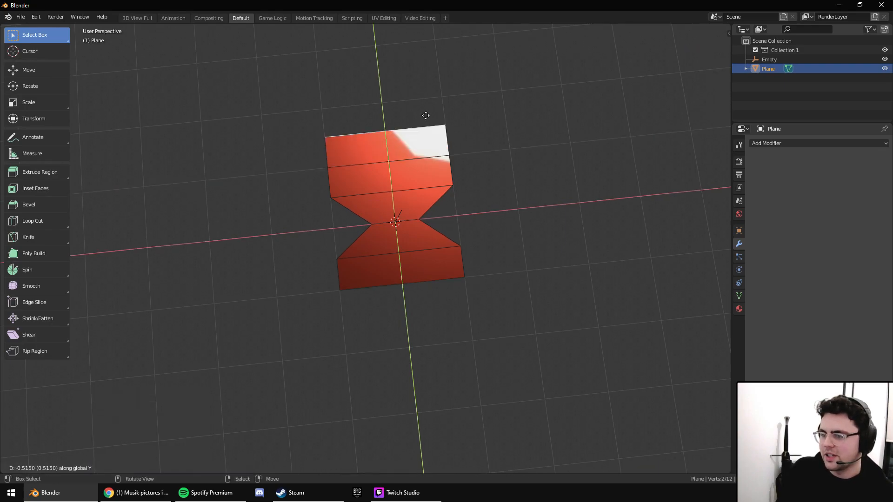
left_click(426, 124)
right_click(457, 114)
key("Escape")
Scale the extruded end edge and its neighbouring edge narrower to round off that lobe.
key("s")
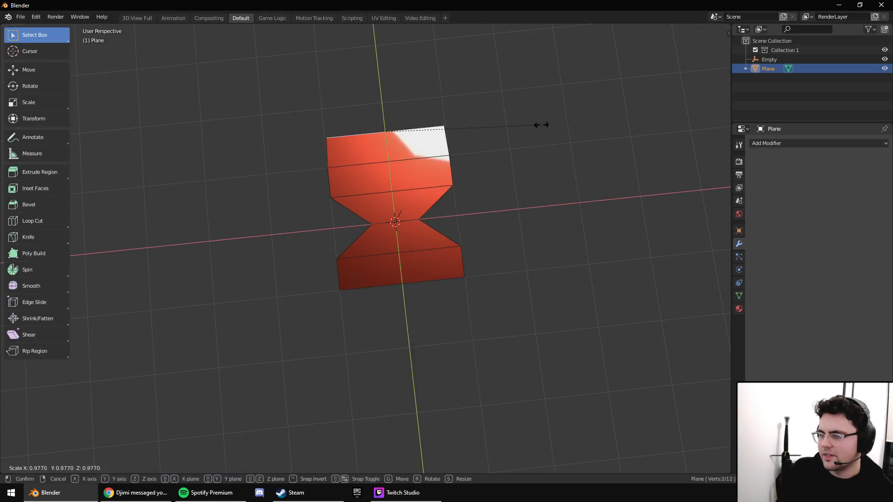
left_click(417, 151)
right_click(424, 156)
key("s")
left_click(478, 149)
Extrude the plane's opposite end edge outward and scale it narrower to taper the second lobe.
right_click(433, 264)
right_click(451, 273)
key("e")
key("z")
left_click(447, 298)
key("s")
left_click(444, 299)
key("e")
right_click(492, 274)
key("z")
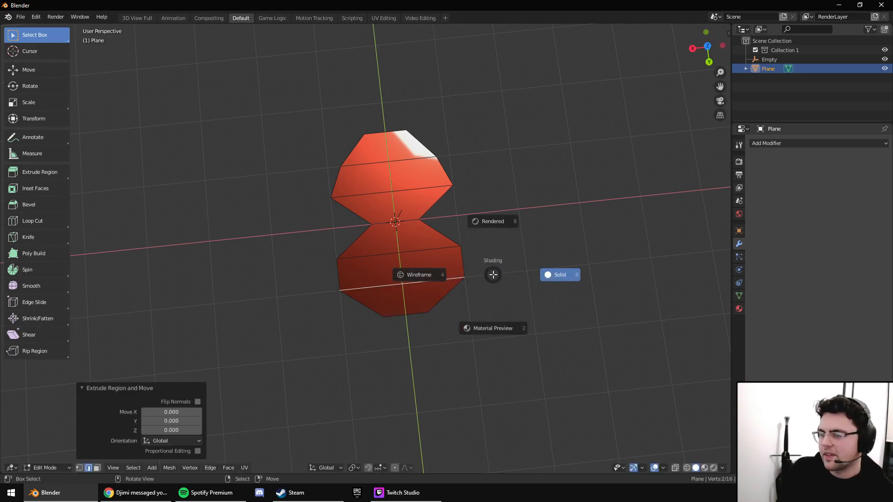
key("ctrl+z")
key("s")
right_click(493, 264)
Scale the smaller lobe's edge beside the waist by 0.657 and enlarge it again by about 1.17.
left_click(401, 185)
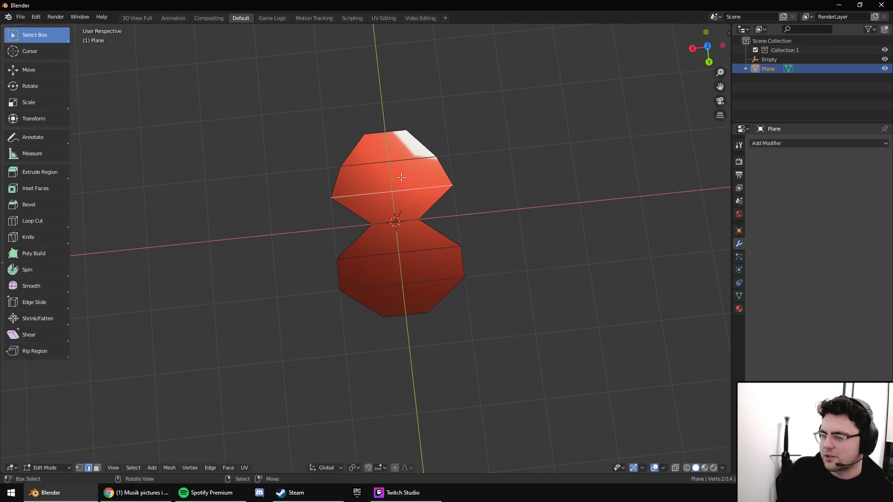
key("s")
left_click(440, 171)
key("s")
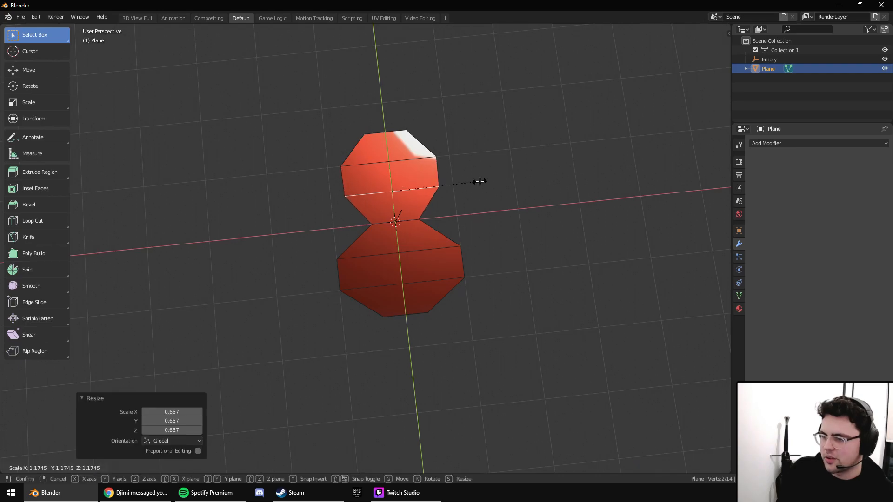
left_click(480, 181)
Move the smaller lobe's edges along Y to refine its outline.
right_click(406, 159)
left_click(393, 139, "shift")
middle_click_drag(452, 152, 350, 112)
key("g")
key("y")
left_click(408, 228)
right_click(410, 228)
key("g")
key("y")
left_click(401, 228)
Shift the larger lobe's edges along Y to refine its outline, and return to Object Mode.
middle_click_drag(401, 229, 451, 245)
right_click(364, 274)
key("g")
key("y")
left_click(372, 279)
key("g")
key("y")
left_click(367, 289)
key("Tab")
middle_click_drag(367, 289, 408, 245)
Add a Solidify modifier to the two-lobed plane with a thickness of 0.396.
left_click(804, 144)
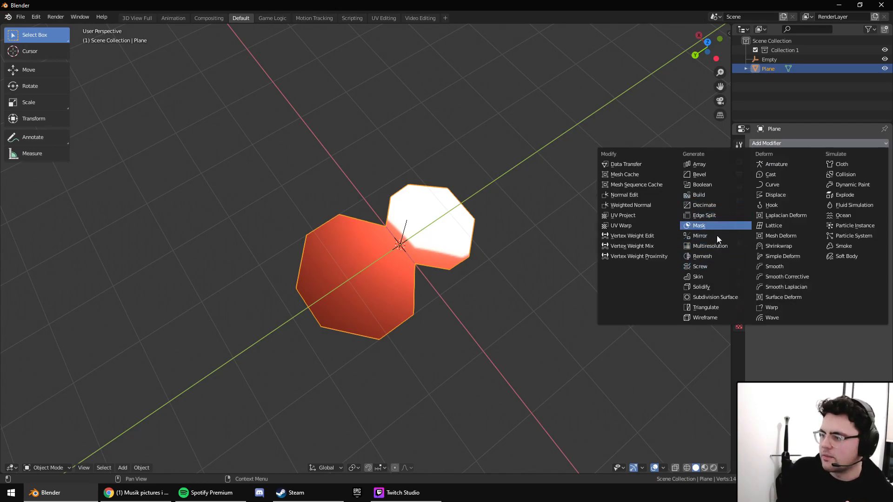
left_click(716, 287)
middle_click_drag(563, 272, 577, 249)
scroll(570, 233, "up", 4)
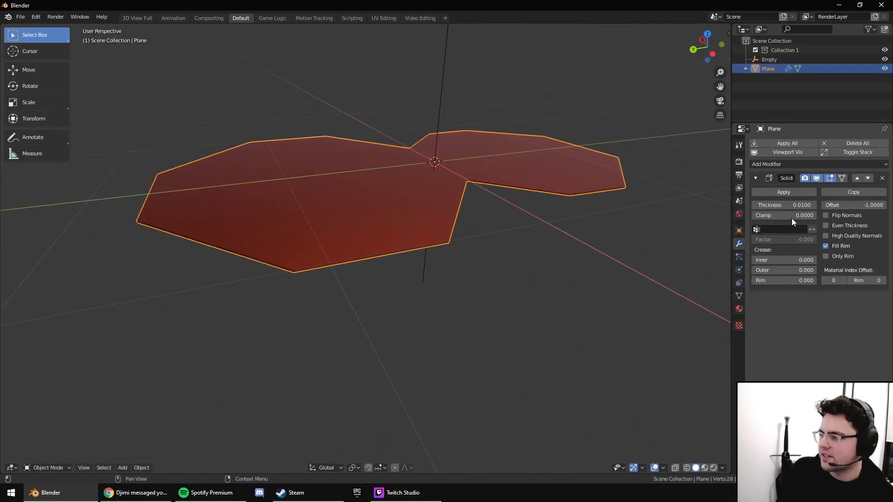
left_click_drag(786, 205, 823, 205)
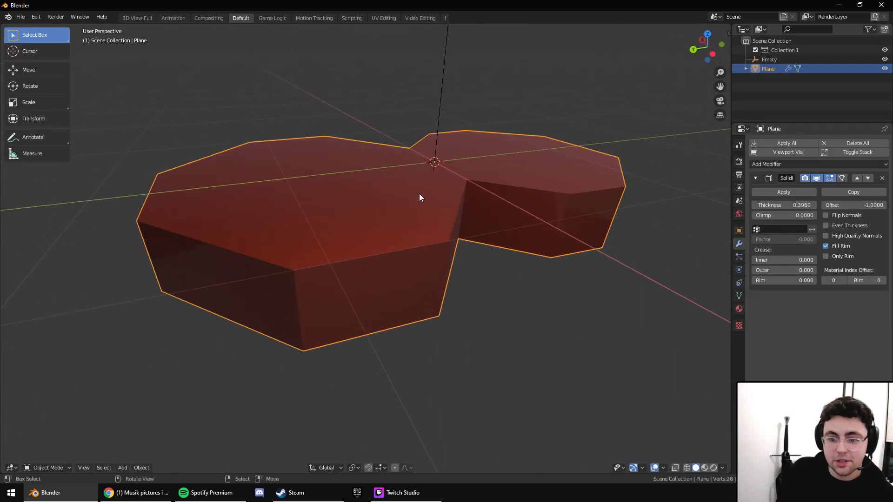
middle_click_drag(419, 194, 412, 202)
Add a Bevel modifier to the thickened shape and reduce its width to about 0.04.
left_click(775, 163)
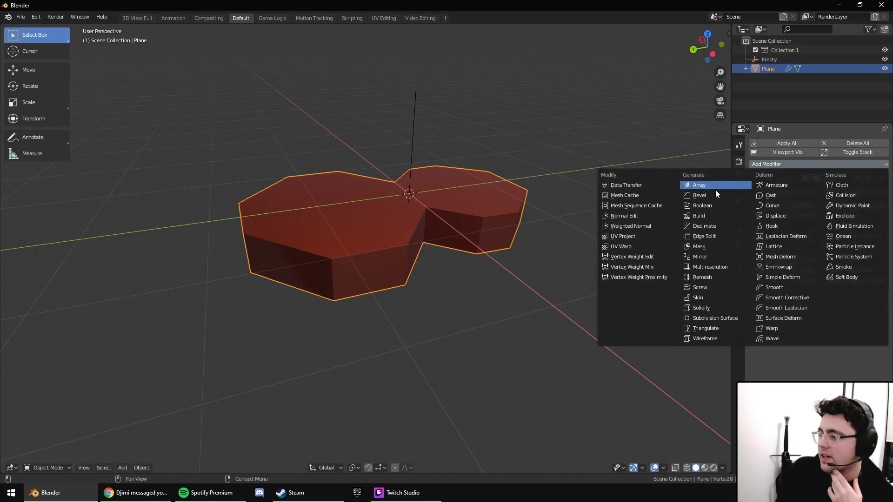
left_click(709, 196)
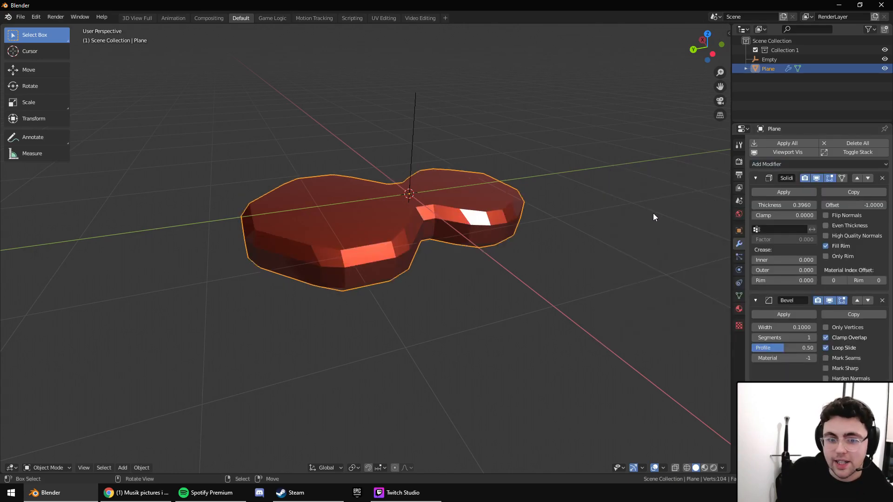
mouse_move(794, 326)
left_mouse_down()
mouse_move(764, 327)
mouse_move(795, 327)
left_mouse_up()
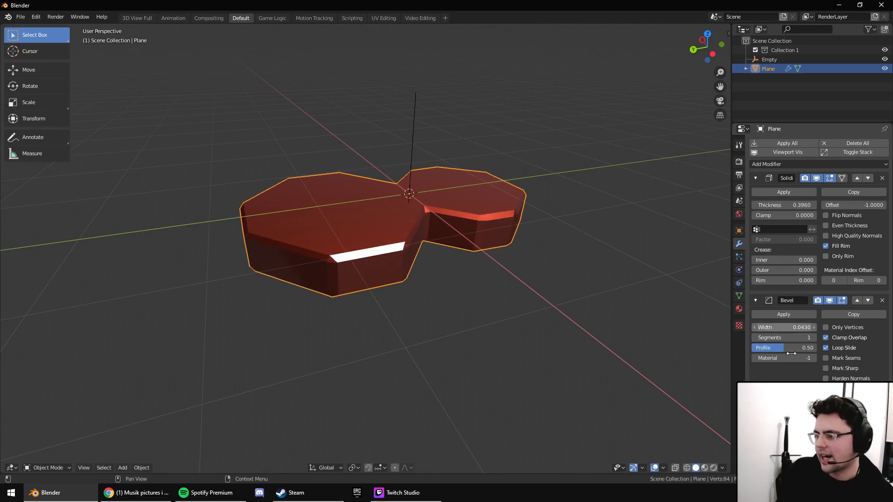
left_click_drag(793, 327, 784, 327)
key("Tab")
key("Tab")
middle_click_drag(363, 259, 386, 270)
Add a Subdivision Surface modifier and move it above Bevel and Solidify to the top of the stack.
left_click(756, 300)
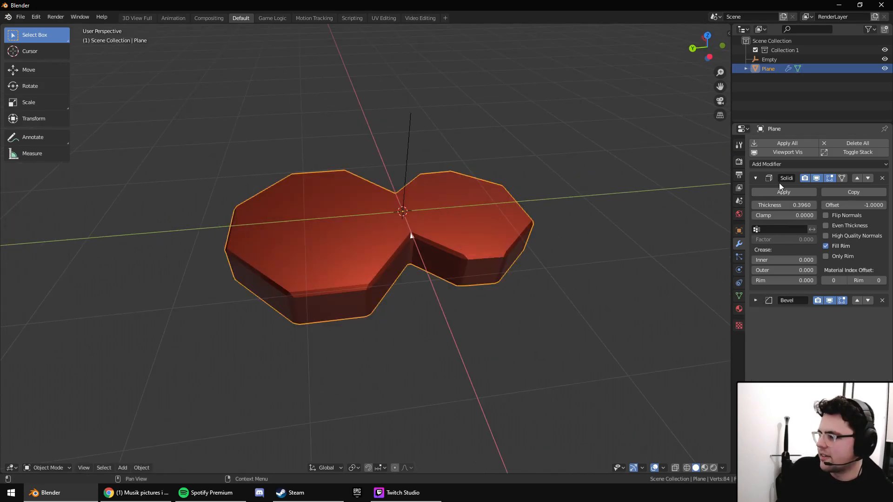
left_click(777, 164)
left_click(713, 323)
middle_click_drag(511, 291, 565, 291)
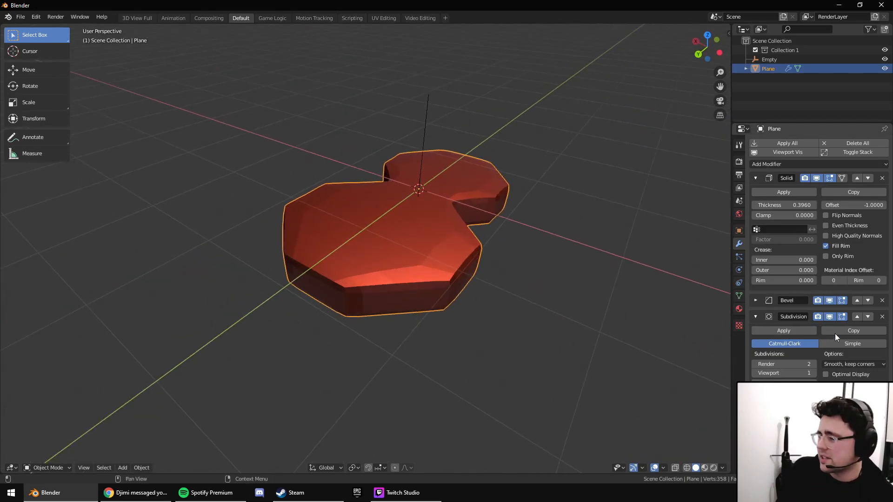
left_click(854, 316)
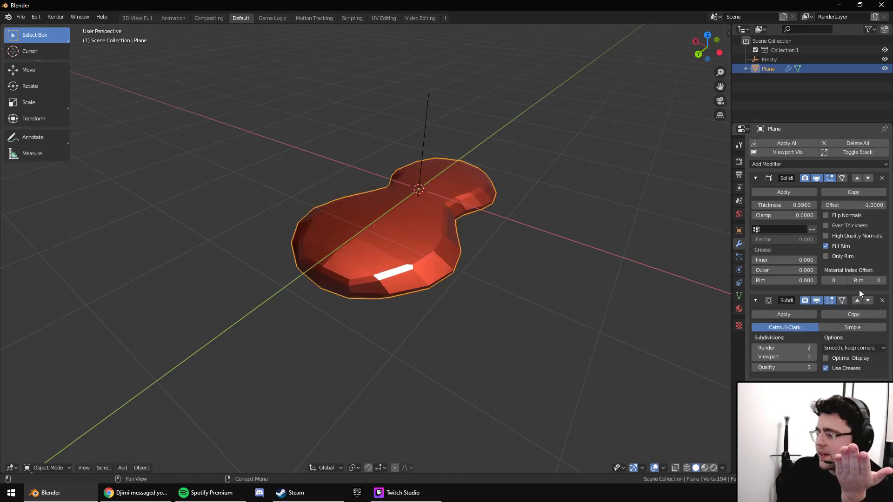
left_click(856, 300)
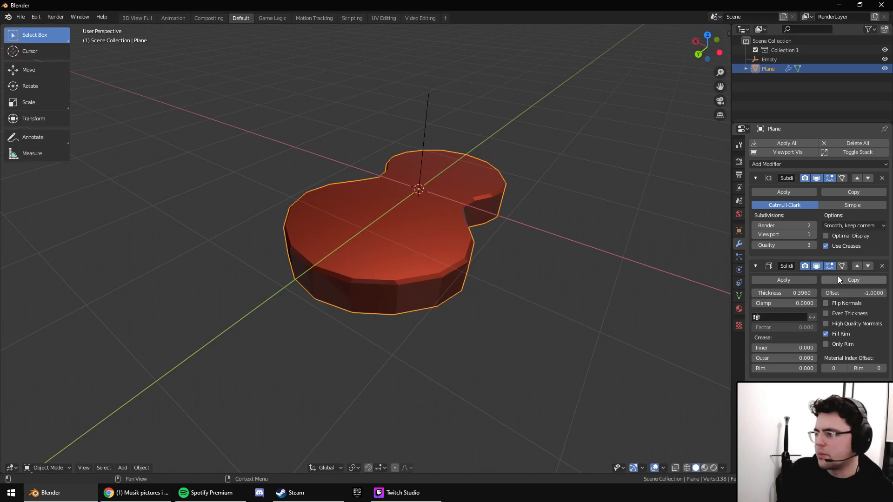
Hide the Solidify modifier in the viewport and view the subdivided flat outline from above.
left_click(816, 266)
middle_click_drag(609, 256, 626, 307)
key("Tab")
middle_click_drag(524, 270, 539, 277)
key("Tab")
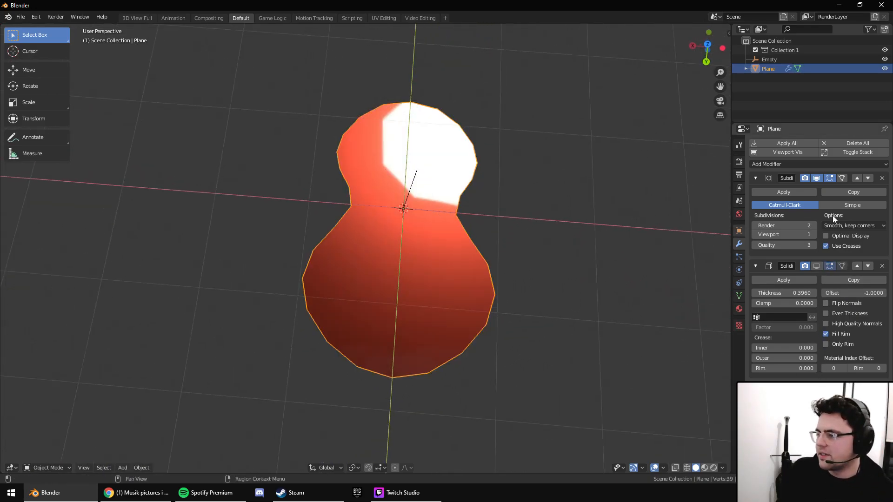
Compare the shape with subdivision hidden and shown, and set the viewport subdivision level to 3.
left_click(816, 178)
left_click(816, 178)
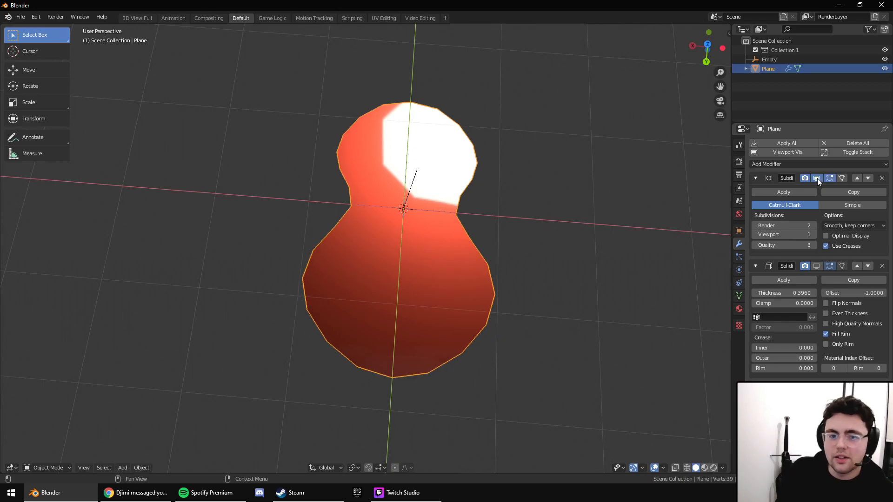
left_click(814, 234)
left_click(813, 235)
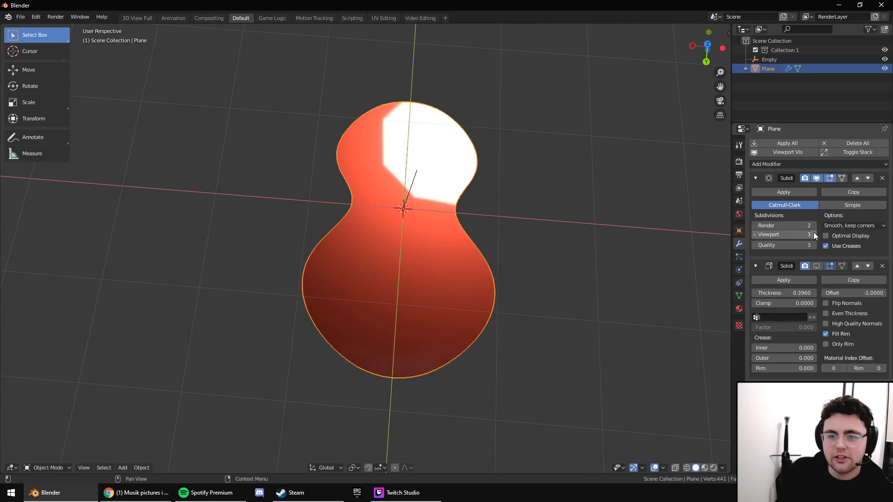
Crease the waist edge in Edit Mode to sharpen the pinch between the two lobes.
key("Tab")
right_click(437, 213)
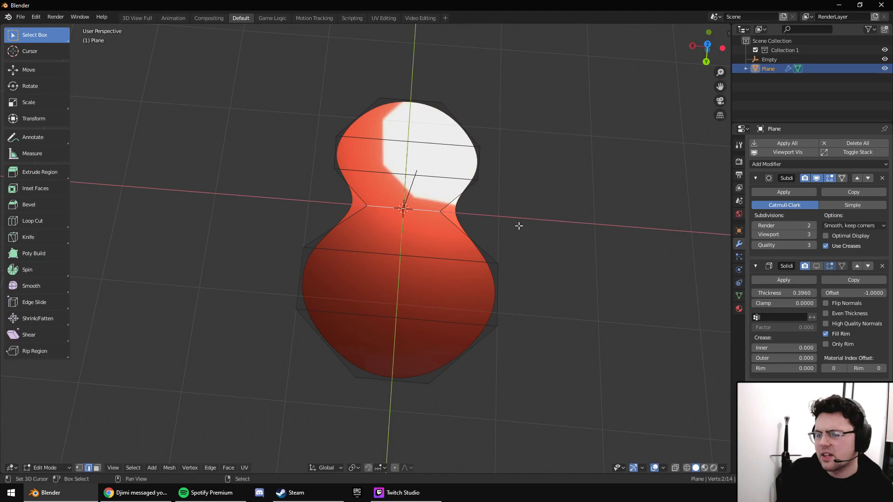
key("shift+e")
left_click(559, 209)
Scale the smaller lobe's two middle edges narrower along X and clear the selection.
right_click(460, 179)
right_click(457, 149, "shift")
key("s")
key("x")
left_click(594, 160)
right_click(385, 380)
right_click(425, 142)
key("alt+a")
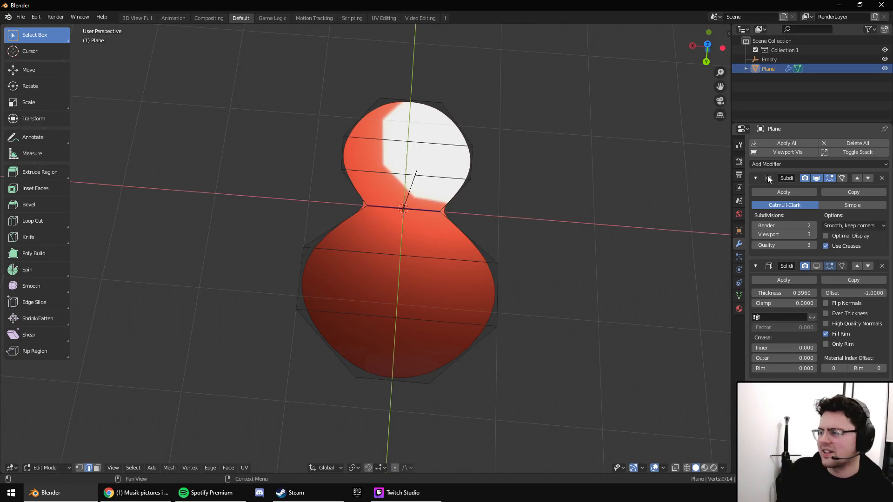
Return to Object Mode with the Solidify modifier shown in the viewport again, and view the thick shape.
key("Tab")
middle_click_drag(642, 260, 610, 224)
middle_click_drag(660, 270, 545, 270)
Move an edge of the larger lobe along Y in Edit Mode, and return to Object Mode.
key("Tab")
middle_click_drag(390, 260, 333, 334)
left_click(279, 268)
key("g")
key("y")
left_click(276, 292)
key("Tab")
Move the smaller lobe's edge nearest the waist along Y, slightly closer to the waist.
key("Tab")
right_click_drag(457, 224, 449, 224)
key("ctrl+z")
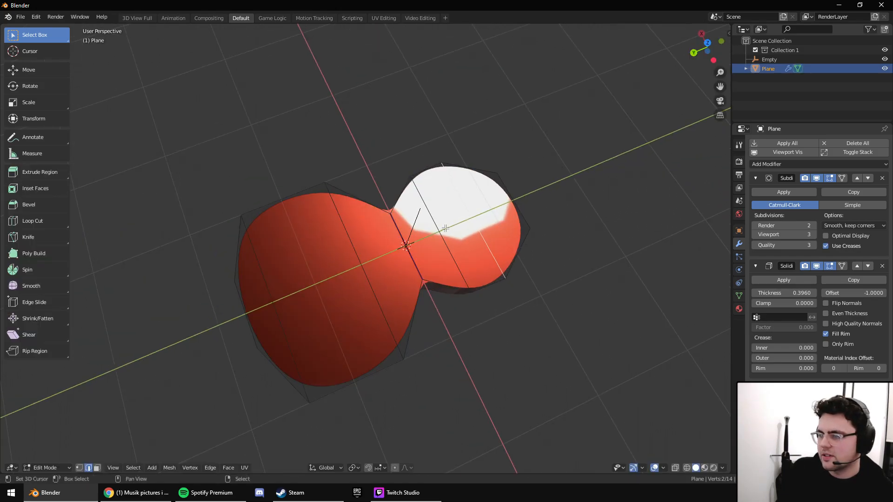
right_click(440, 231)
key("g")
key("y")
left_click(434, 234)
Move the smaller lobe's end edge inward to shorten the lobe, and return to Object Mode.
right_click(515, 211)
key("g")
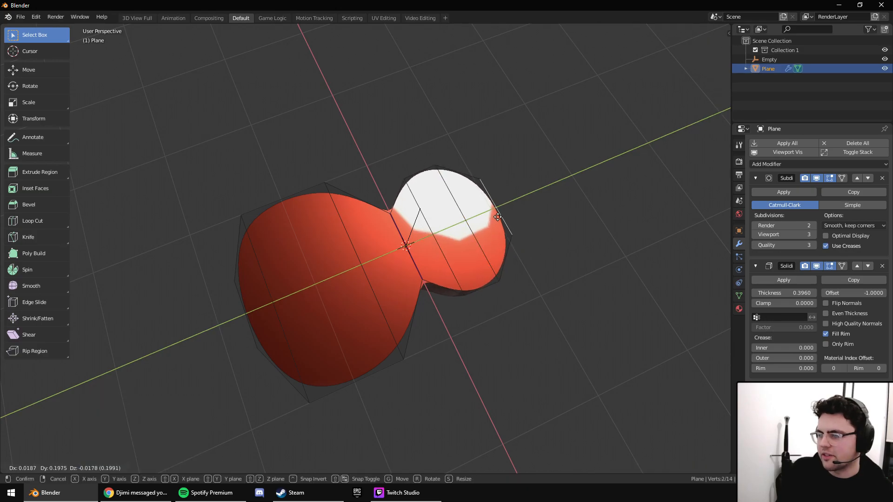
left_click(499, 248)
middle_click_drag(499, 248, 419, 223)
key("Tab")
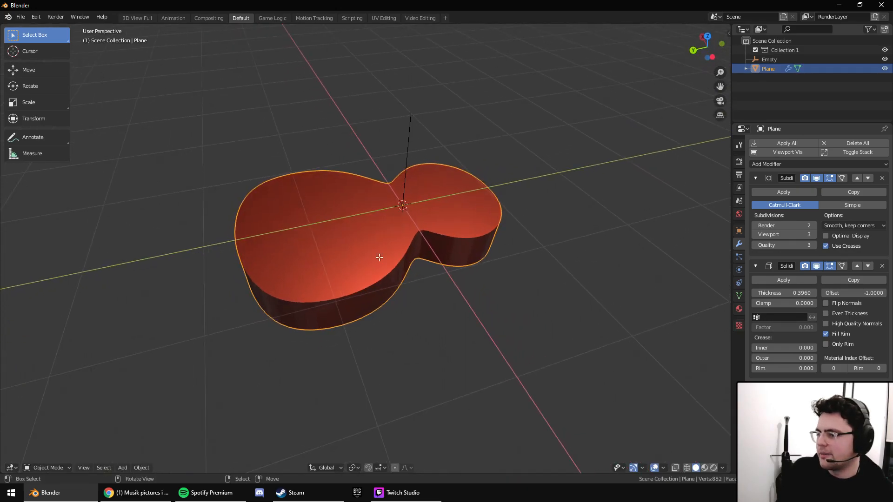
Reposition the edge beside the larger lobe's outer end along Y in Edit Mode.
key("Tab")
right_click(222, 247)
key("g")
key("y")
left_click(254, 247)
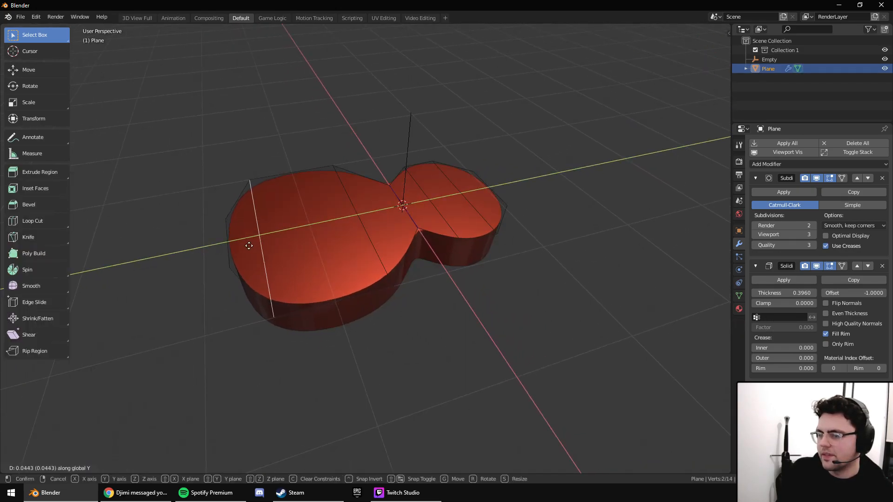
Return to Object Mode and examine the bevelled rim of the guitar body from a low angle.
key("Tab")
middle_click_drag(418, 297, 404, 279)
scroll(351, 327, "up", 5)
middle_click_drag(350, 327, 389, 293)
scroll(514, 285, "down", 2)
middle_click_drag(514, 284, 514, 266)
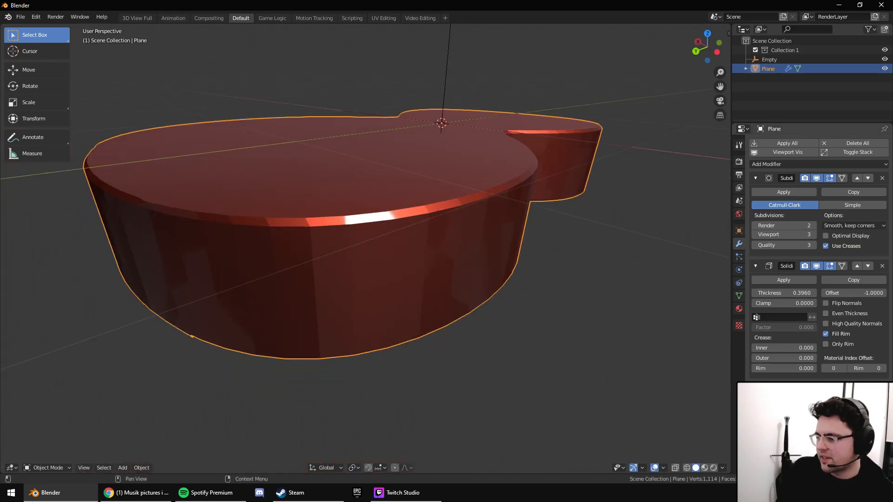
Try the Weight limit method on the Bevel modifier and switch it back to Angle.
scroll(818, 260, "down", 5)
left_click(832, 377)
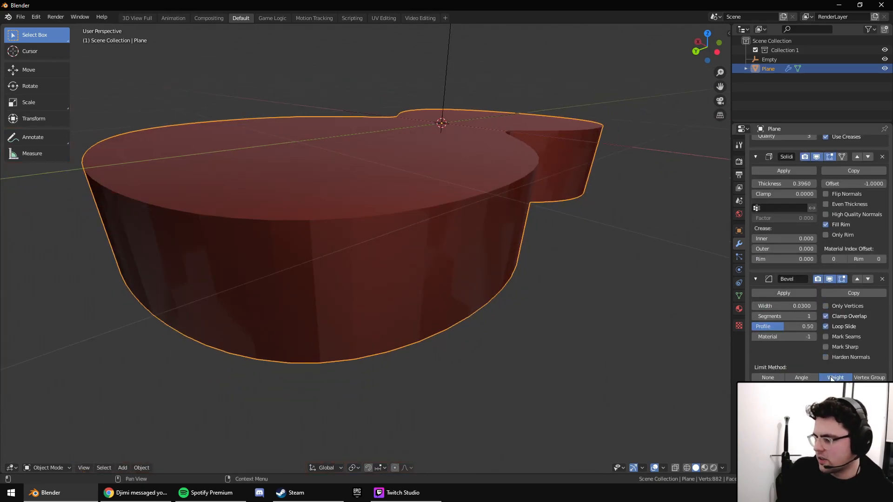
left_click(800, 377)
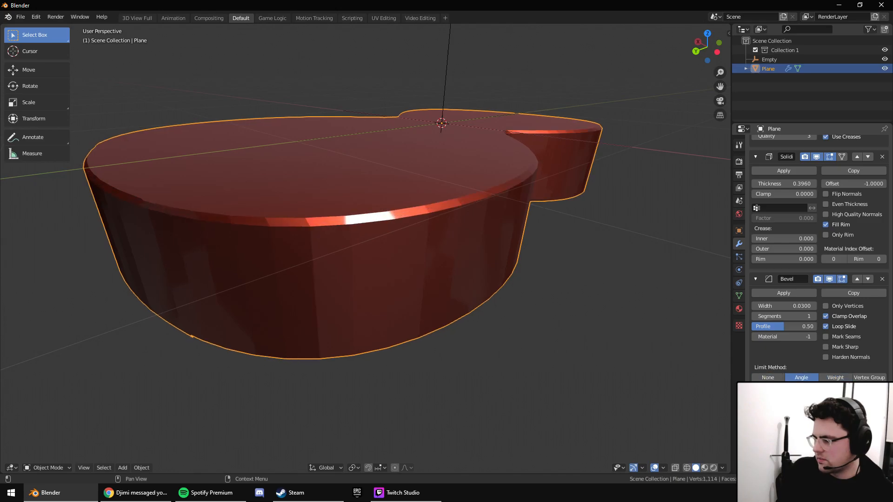
Shade the guitar body smooth and reduce the Bevel modifier's width to 0.0115.
right_click(398, 201)
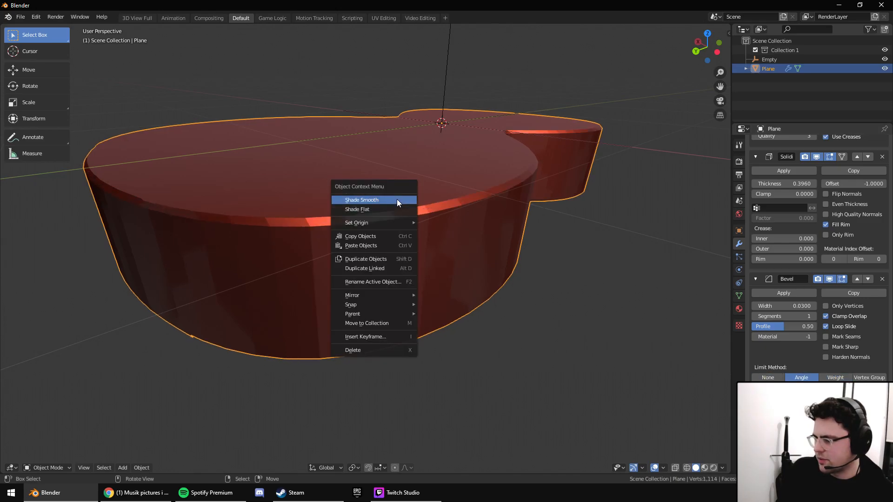
left_click(397, 199)
middle_click_drag(397, 202, 514, 214)
scroll(513, 214, "up", 3)
left_click_drag(791, 306, 770, 306)
middle_click_drag(669, 228, 576, 228)
scroll(577, 228, "up", 4)
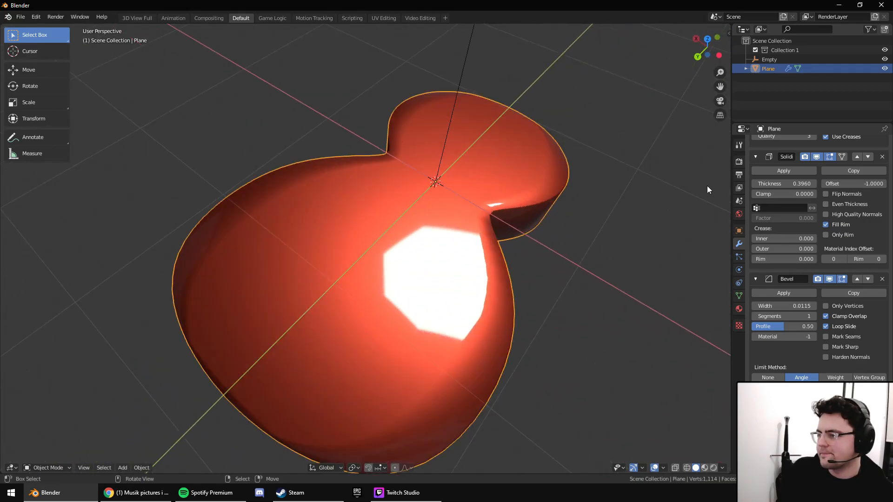
Collapse the Solidify and Subdivision modifiers and add a Weighted Normal modifier to the guitar body.
left_click(755, 157)
scroll(528, 245, "up", 5)
middle_click_drag(529, 245, 475, 267)
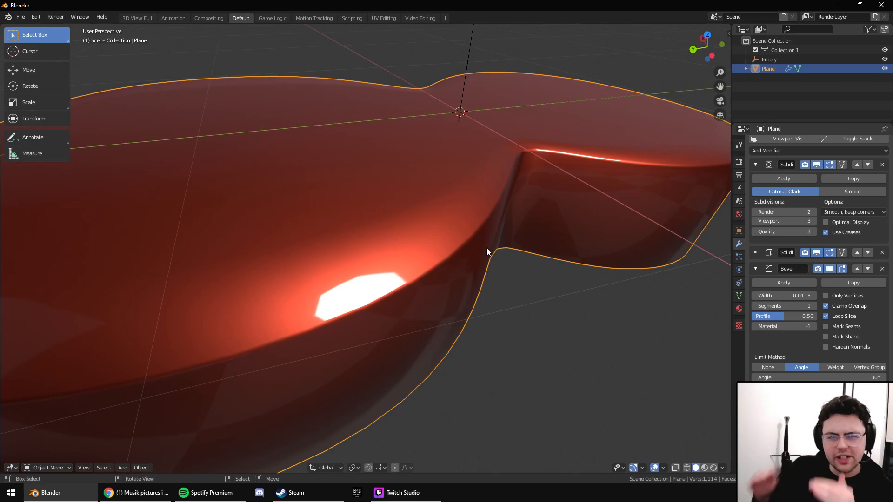
scroll(487, 247, "down", 4)
middle_click_drag(489, 241, 532, 263)
scroll(532, 241, "down", 3)
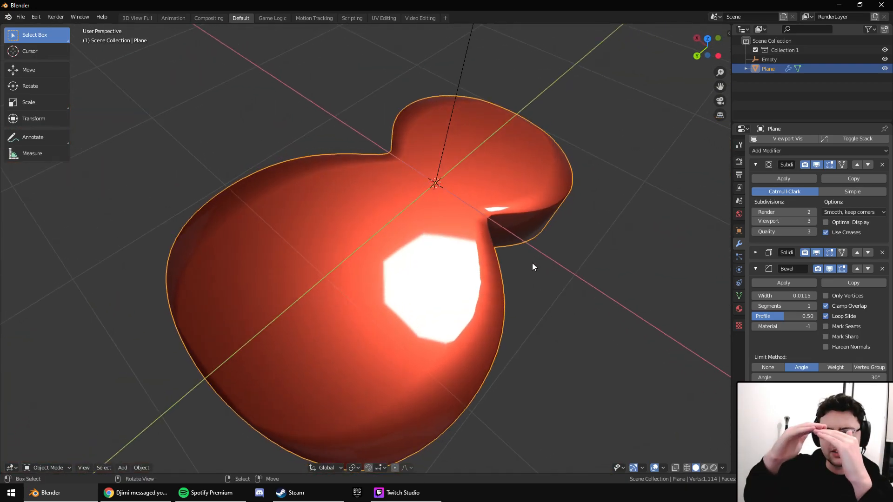
left_click(755, 165)
left_click(766, 163)
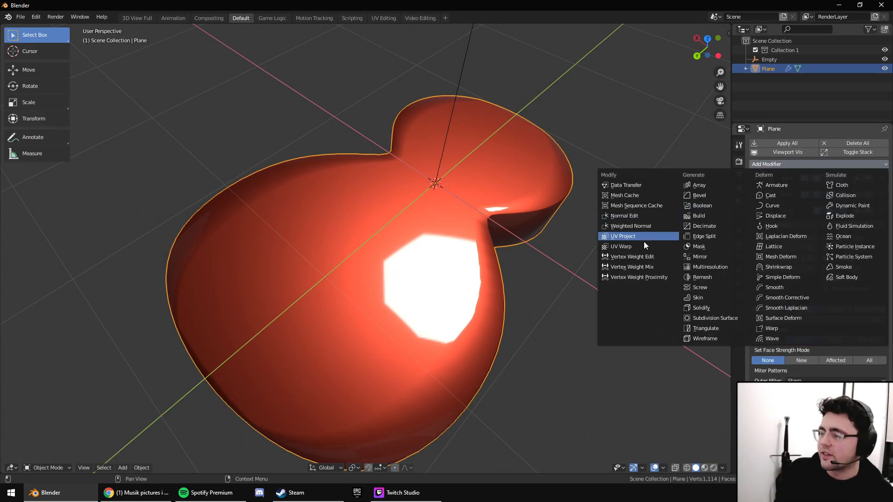
left_click(646, 227)
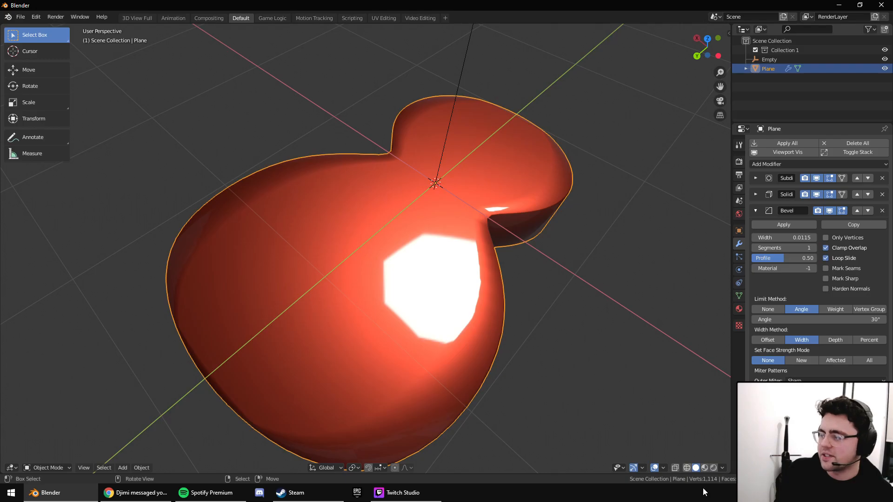
Switch the viewport to material preview shading and enable Auto Smooth for the body mesh's normals.
left_click(703, 467)
mouse_move(641, 400)
middle_mouse_down()
mouse_move(575, 331)
mouse_move(568, 292)
middle_mouse_up()
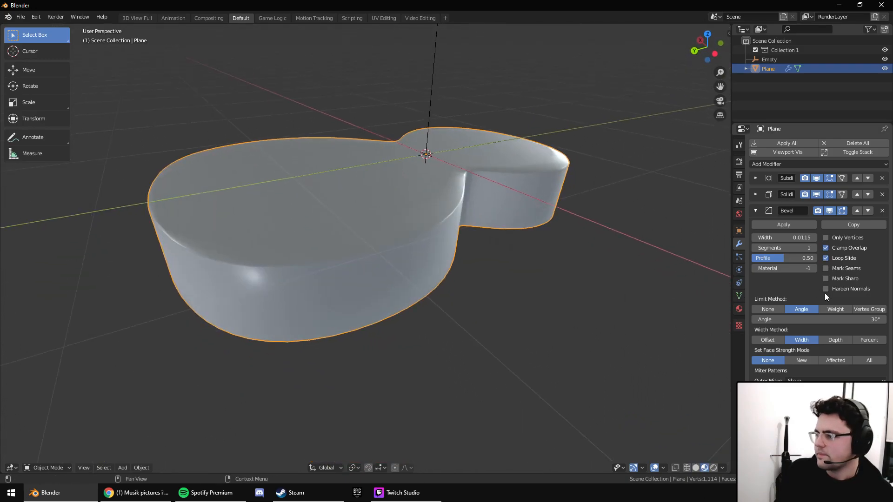
scroll(822, 292, "down", 2)
left_click(738, 296)
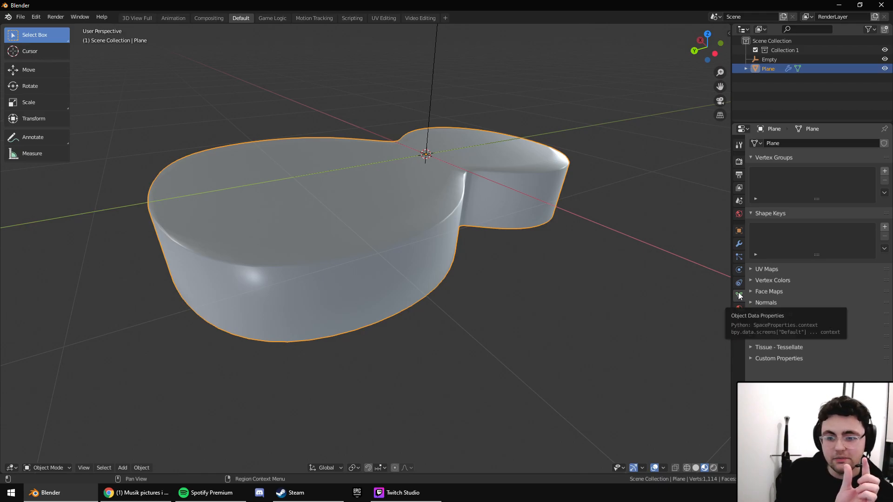
left_click(753, 302)
left_click(757, 313)
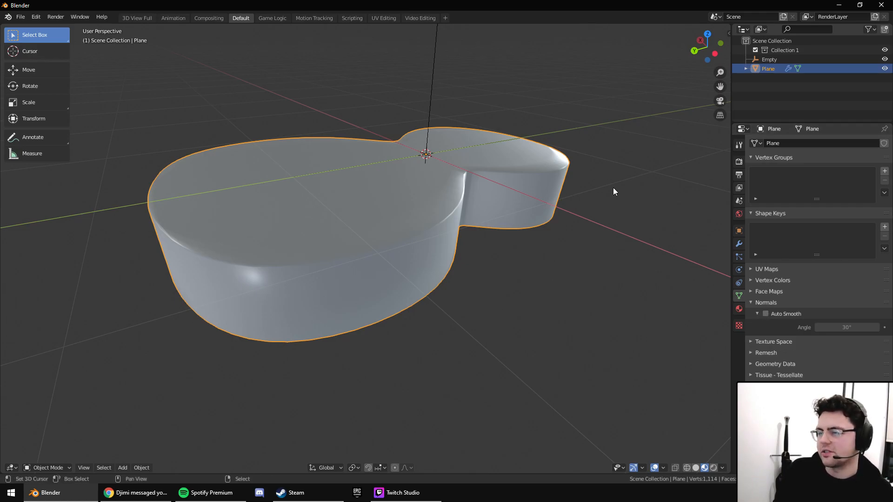
scroll(556, 236, "up", 4)
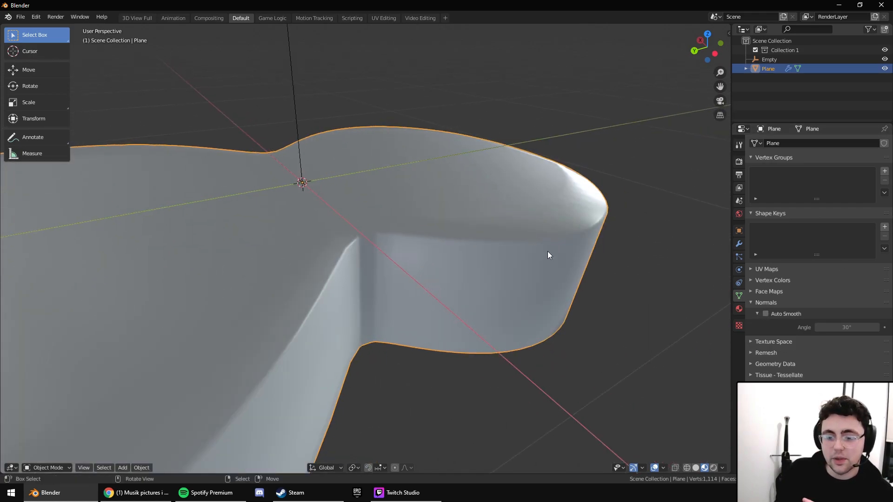
left_click(765, 313)
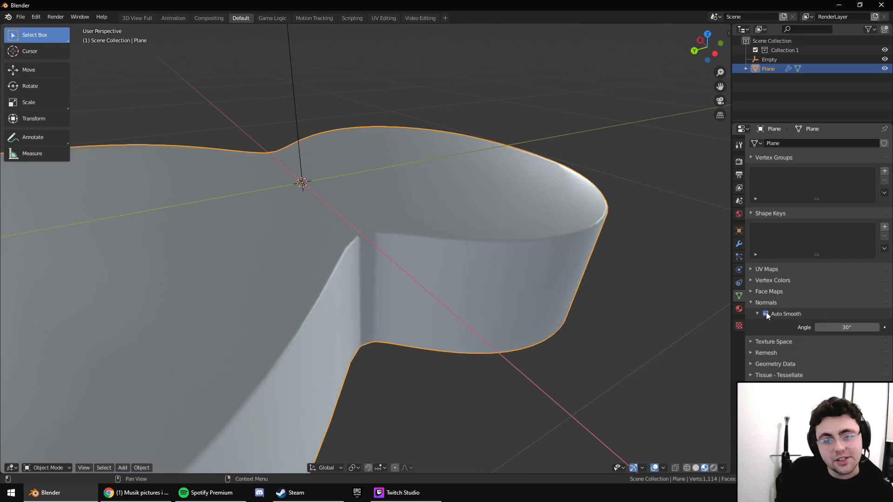
mouse_move(648, 262)
middle_mouse_down()
mouse_move(643, 267)
mouse_move(651, 265)
middle_mouse_up()
Toggle Harden Normals on the Bevel modifier to compare the shading along the rim, leaving it off.
left_click(742, 246)
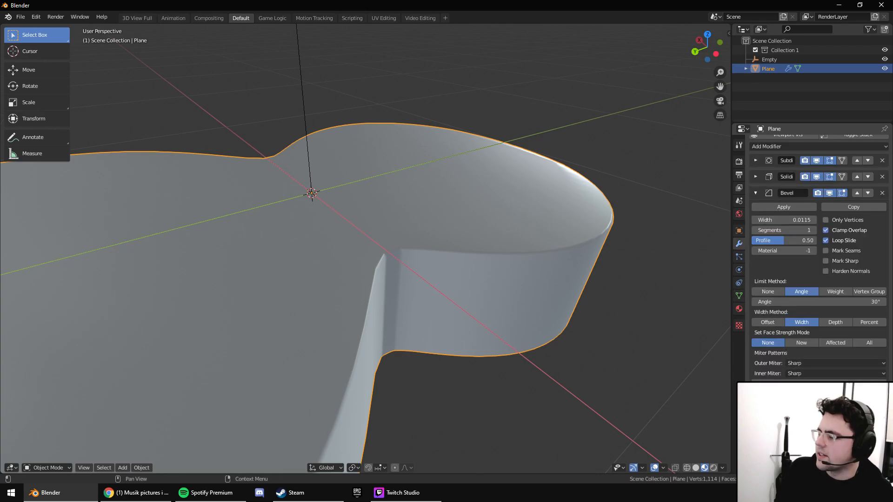
left_click(826, 271)
left_click(826, 271)
left_click(825, 271)
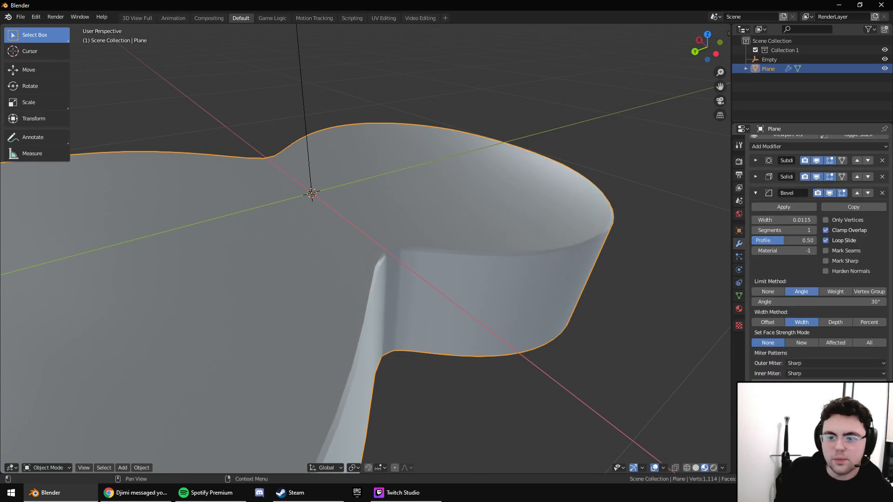
scroll(490, 323, "up", 6)
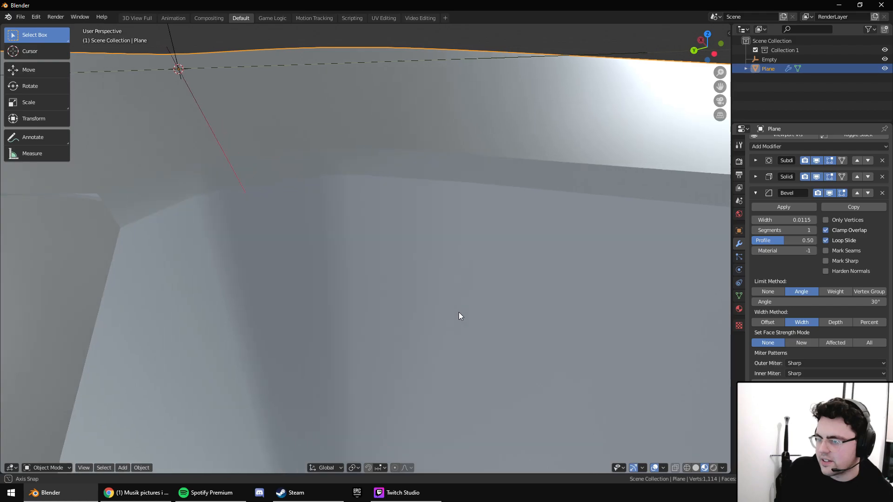
scroll(512, 312, "down", 5)
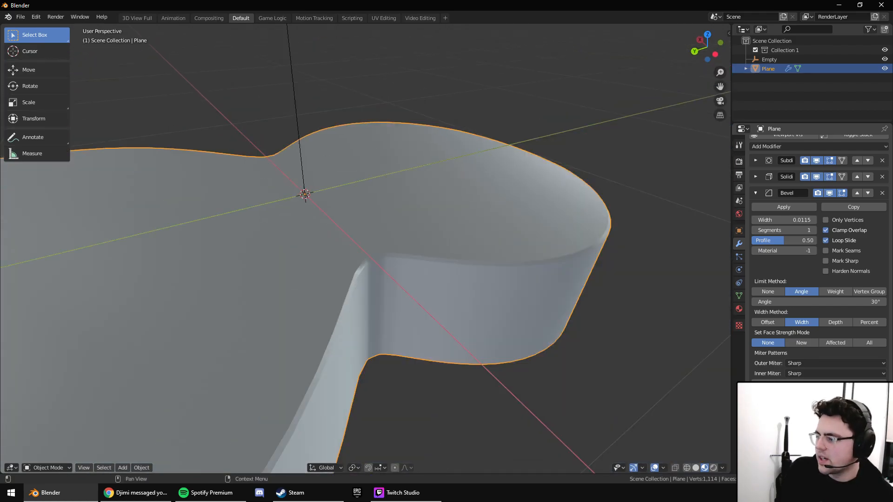
scroll(594, 344, "up", 6)
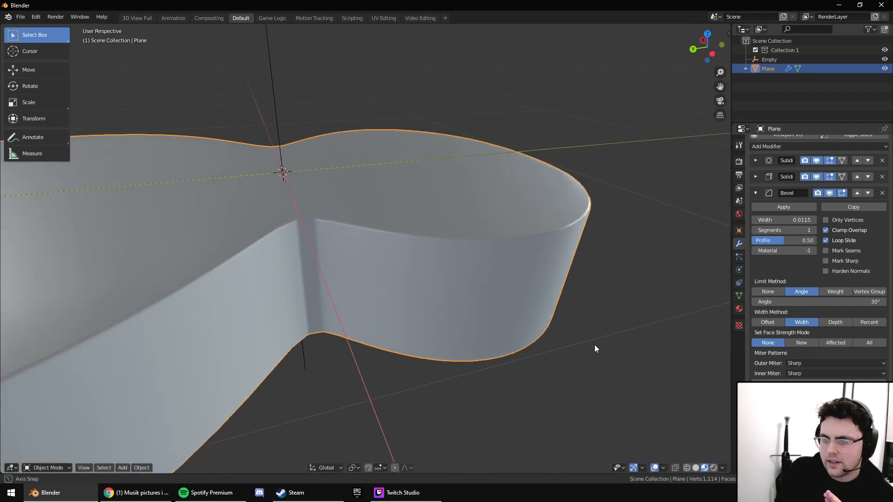
middle_click_drag(599, 345, 581, 309)
Enter Edit Mode on the body and try creasing the waist edge.
key("Tab")
key("Tab")
middle_click_drag(383, 239, 476, 281)
key("Tab")
key("Tab")
key("Tab")
scroll(474, 214, "up", 2)
middle_click_drag(474, 215, 474, 225)
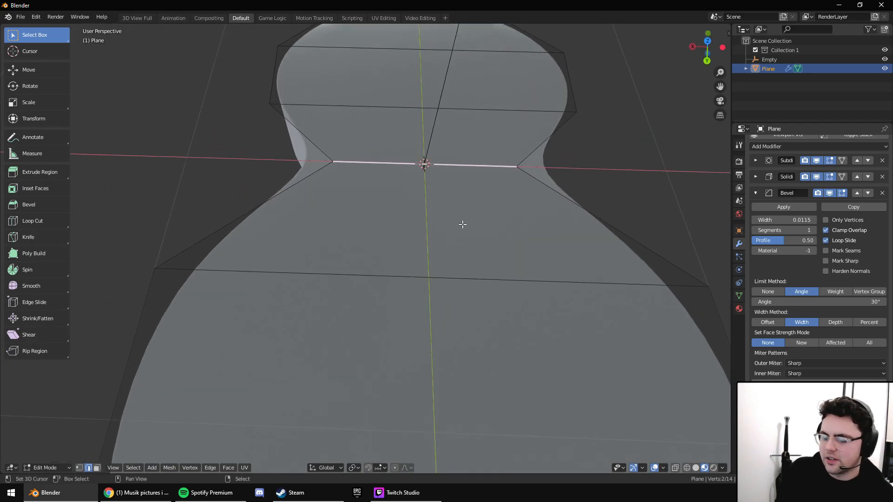
key("shift+e")
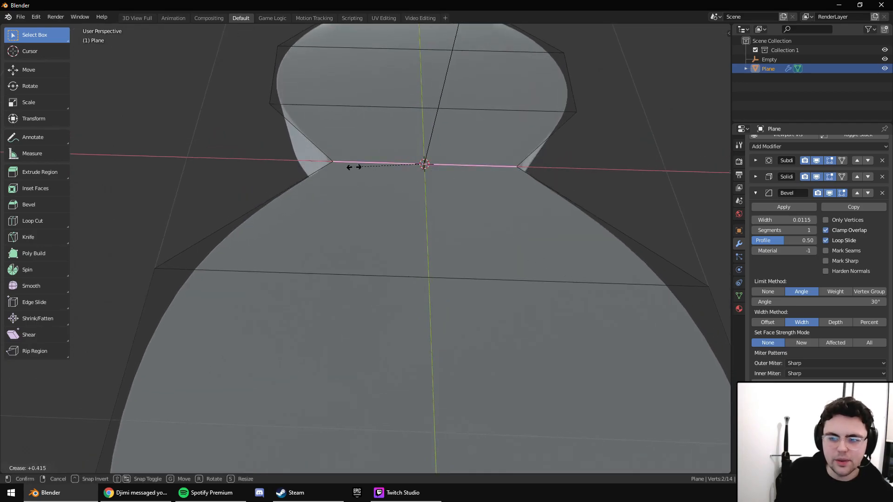
left_click(457, 280)
Select the larger lobe's edge next to the waist, display its transform and crease values, and try creasing it.
left_click(457, 280)
key("n")
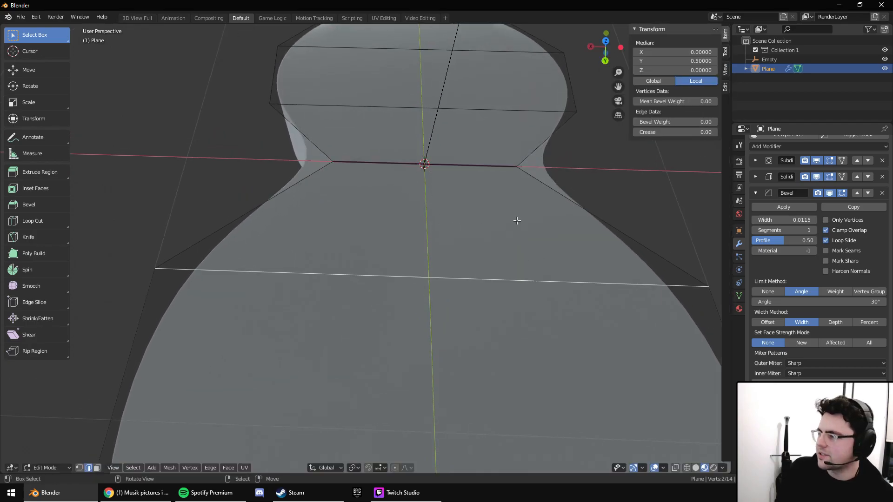
left_click(724, 87)
left_click(724, 70)
left_click(724, 51)
left_click(724, 34)
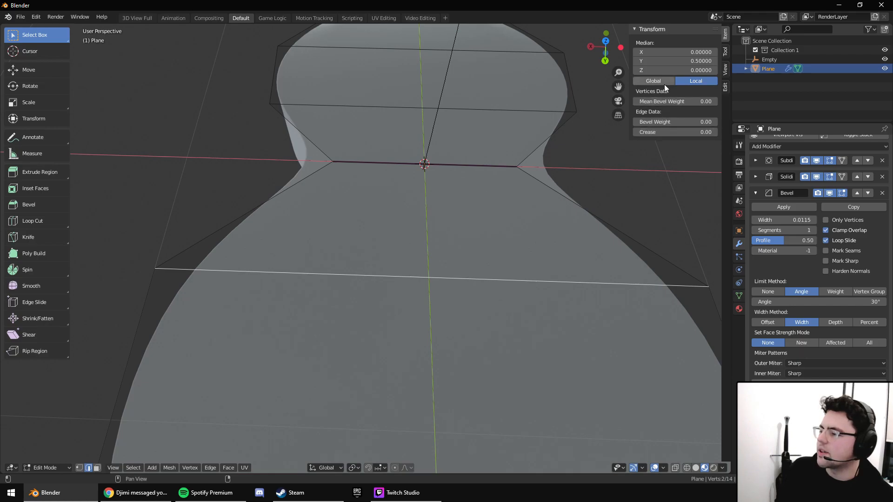
mouse_move(677, 133)
left_mouse_down()
mouse_move(716, 132)
mouse_move(674, 132)
left_mouse_up()
key("shift+e")
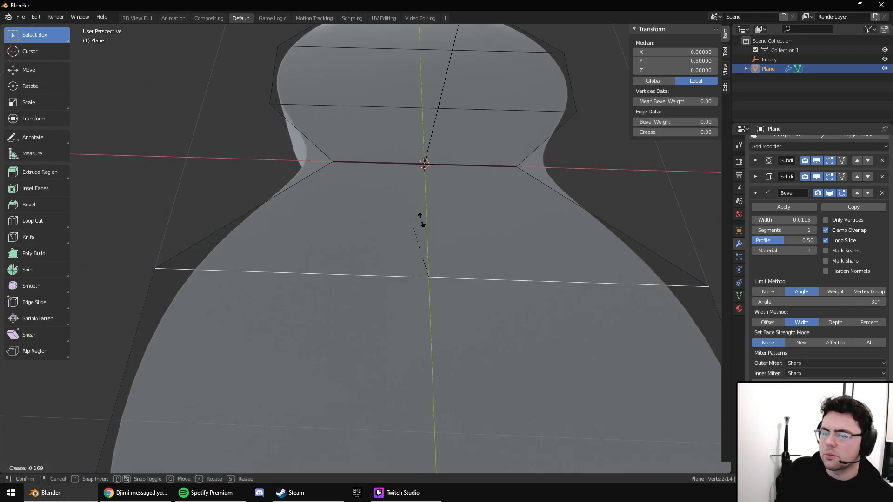
right_click(688, 231)
Return to Object Mode, add a cube, and scale its mesh down to a small block in Edit Mode.
scroll(626, 209, "down", 3)
middle_click_drag(548, 233, 417, 177)
key("Tab")
left_click(464, 133)
key("shift+a")
mouse_move(417, 177)
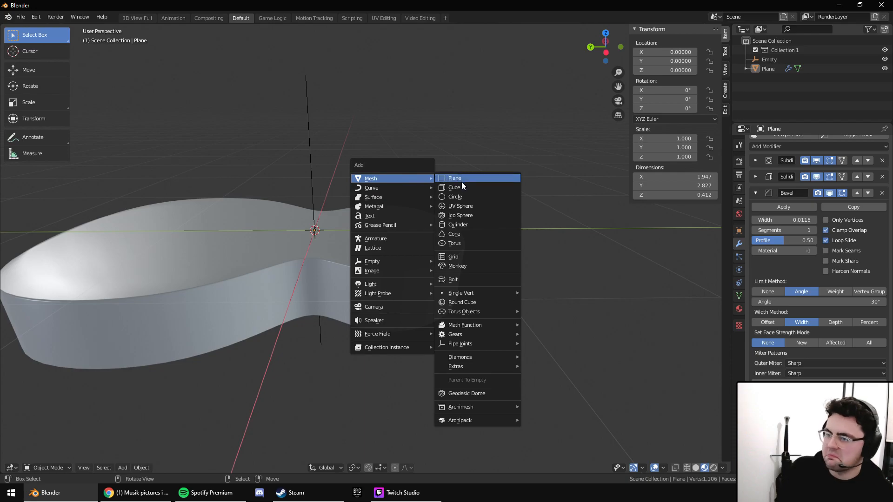
left_click(465, 187)
key("Tab")
key("s")
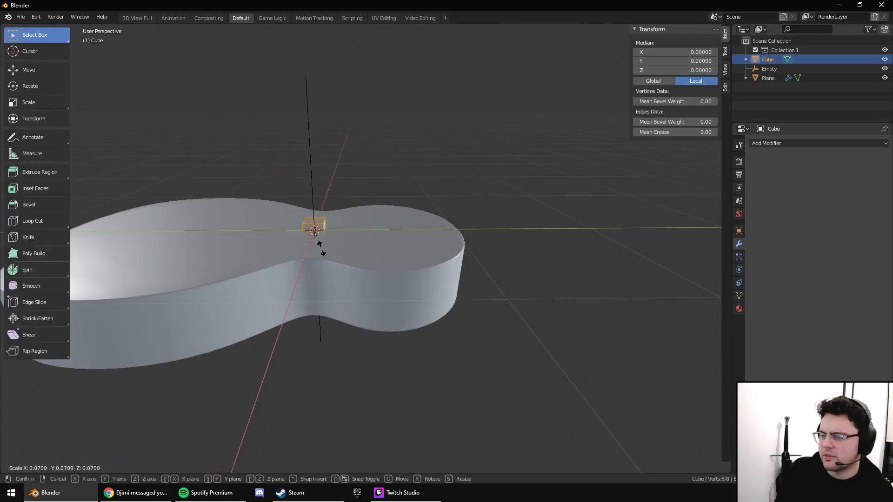
left_click(332, 237)
Place the small block at the smaller lobe's end and pull its outer face outward along Y to form a neck.
key("g")
key("x")
left_click(479, 249)
middle_click_drag(479, 249, 275, 207)
key("s")
key("y")
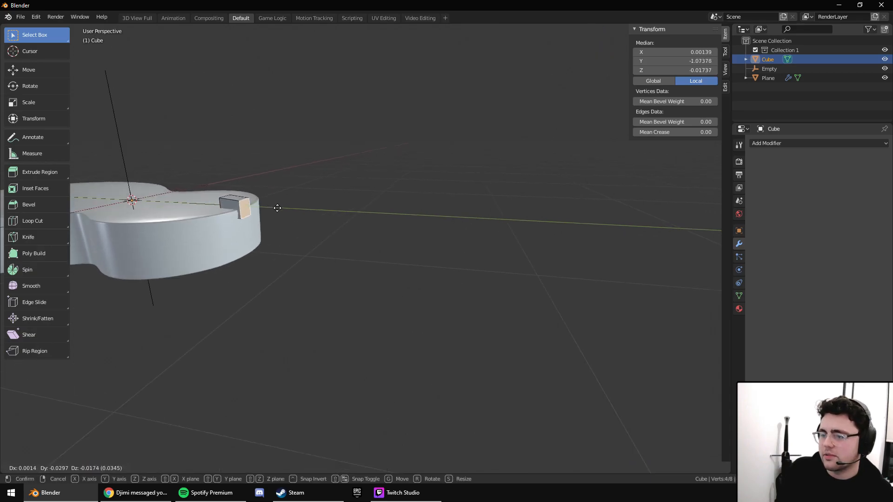
left_click(552, 236)
Flatten the neck along Z to about 0.064 thick and lower it by about 0.007.
key("s")
key("z")
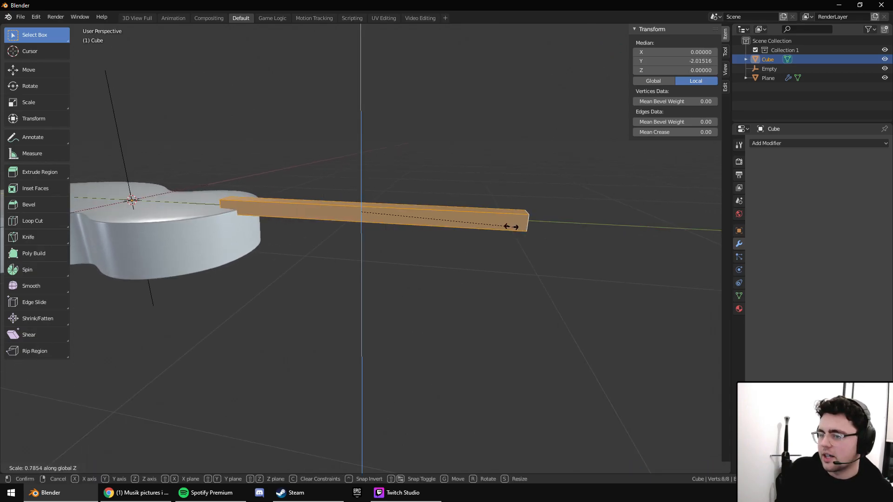
left_click(454, 223)
key("g")
key("z")
left_click(447, 222)
Widen the neck along X to about 2.8 times its width.
middle_click_drag(425, 242, 480, 240)
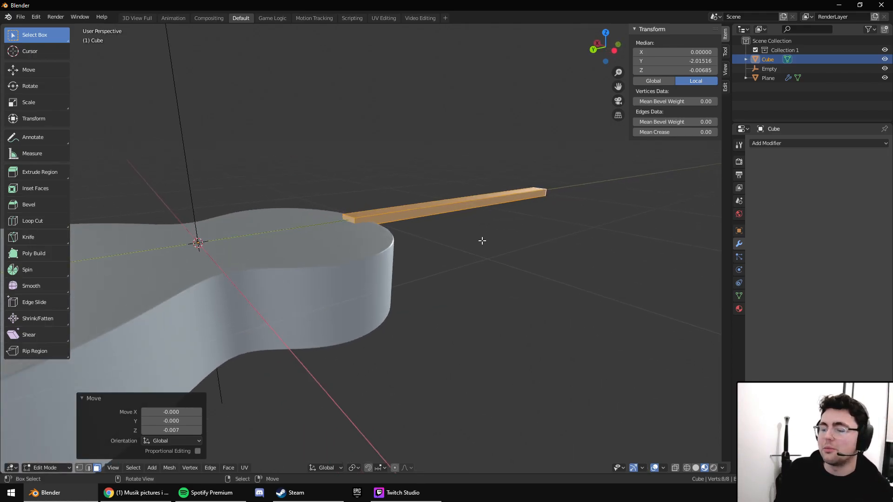
key("s")
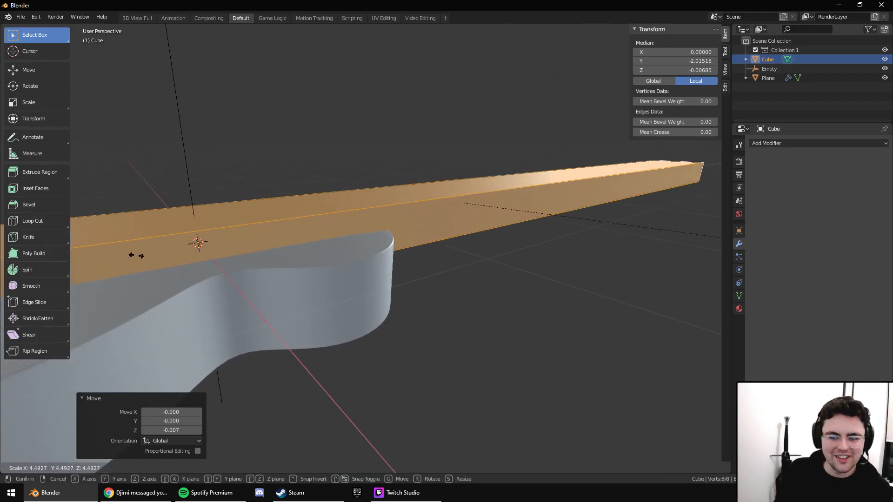
key("Escape")
mouse_move(511, 292)
middle_mouse_down()
mouse_move(454, 328)
mouse_move(459, 279)
mouse_move(504, 281)
mouse_move(509, 299)
middle_mouse_up()
key("s")
key("x")
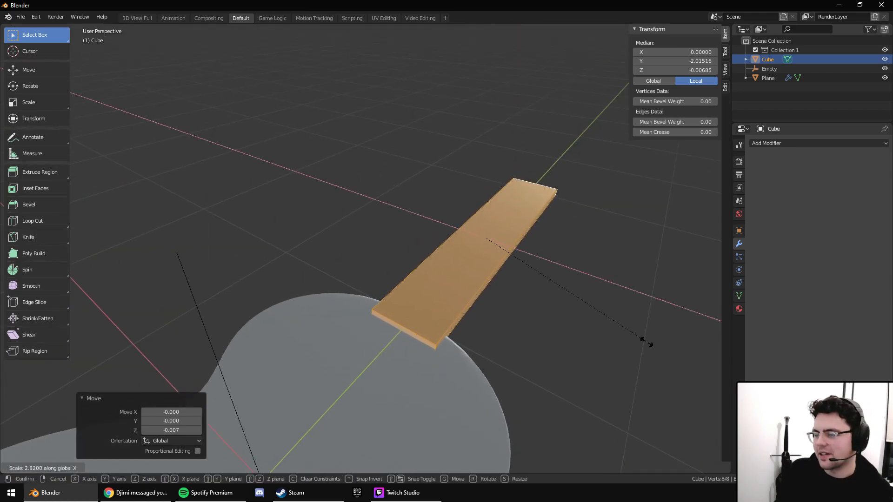
left_click(645, 342)
Move the neck's inner end face along Y over the body towards the waist, making the neck about 3.07 long.
left_click(392, 325)
middle_click_drag(475, 341, 442, 321)
key("g")
key("y")
left_click(256, 380)
middle_click_drag(255, 380, 503, 371)
Narrow the whole neck along X to about 0.26, return to Object Mode and deselect everything.
key("a")
key("s")
key("x")
left_click(542, 317)
key("Tab")
scroll(543, 362, "down", 5)
key("alt+a")
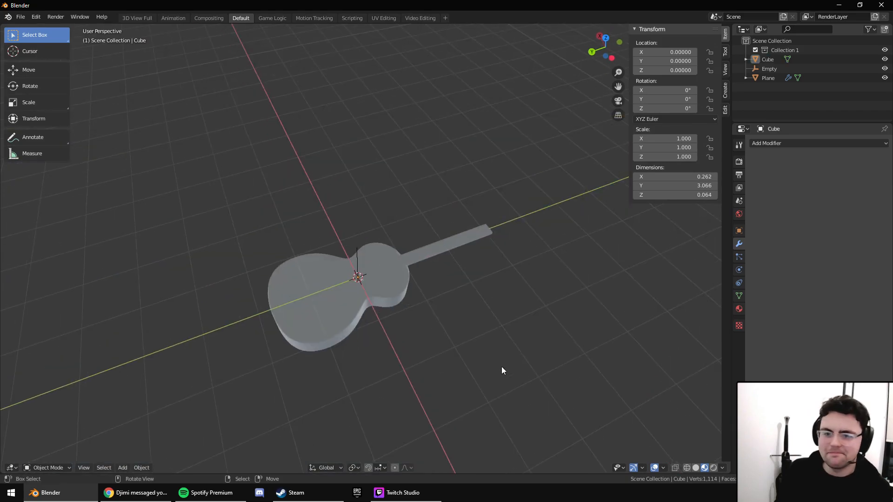
Set the viewport back to solid shading to inspect the guitar, and switch to Twitch Studio.
left_click(695, 467)
mouse_move(534, 321)
middle_mouse_down()
mouse_move(507, 292)
mouse_move(570, 290)
middle_mouse_up()
scroll(507, 292, "up", 5)
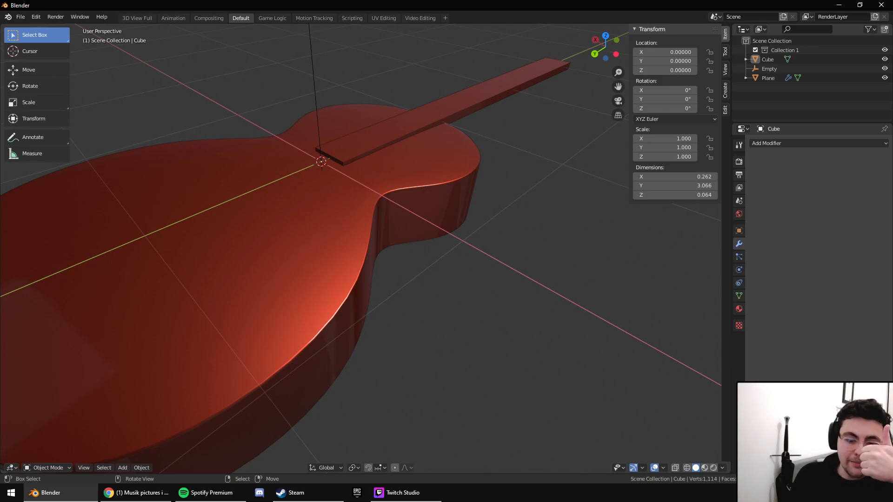
key("alt+Tab")
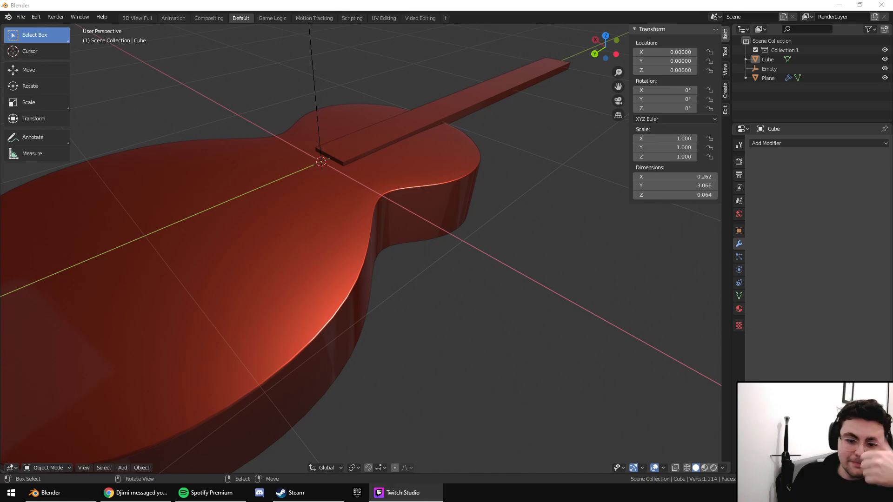